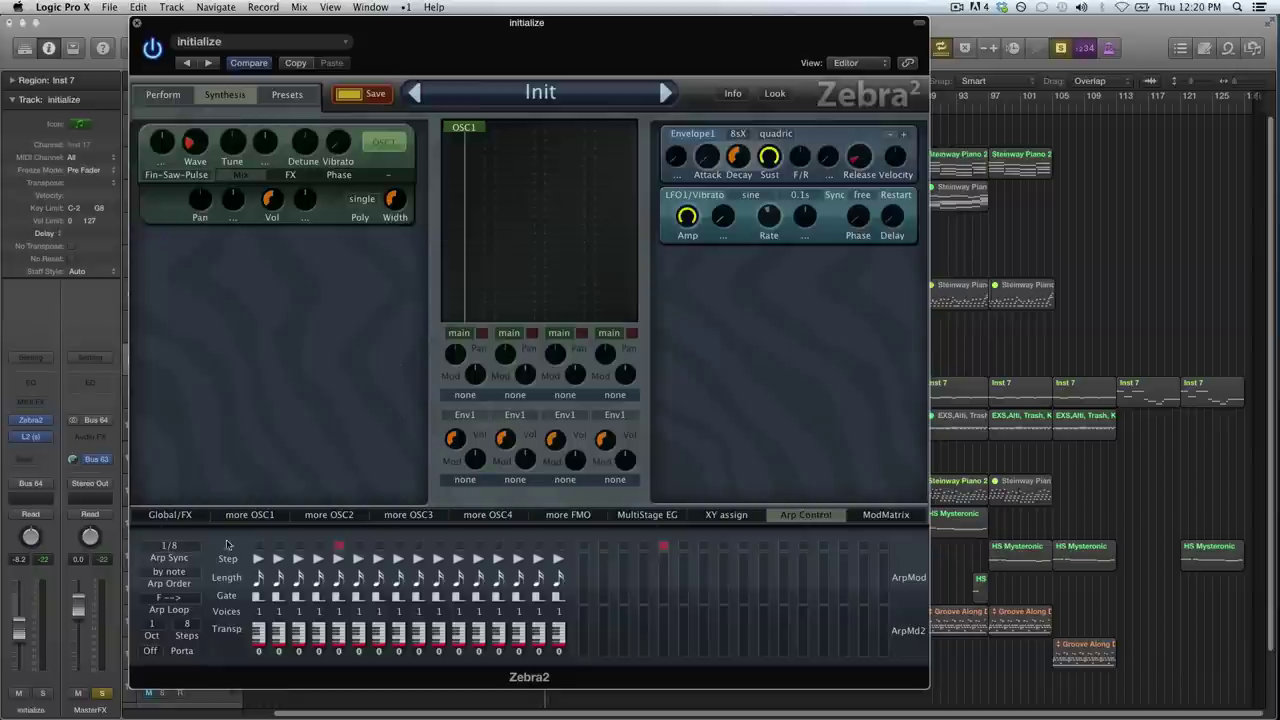
# Step: On the Global/FX page, switch Voices Mode to poly, then back to arpeggiator
pyautogui.click(172, 514)
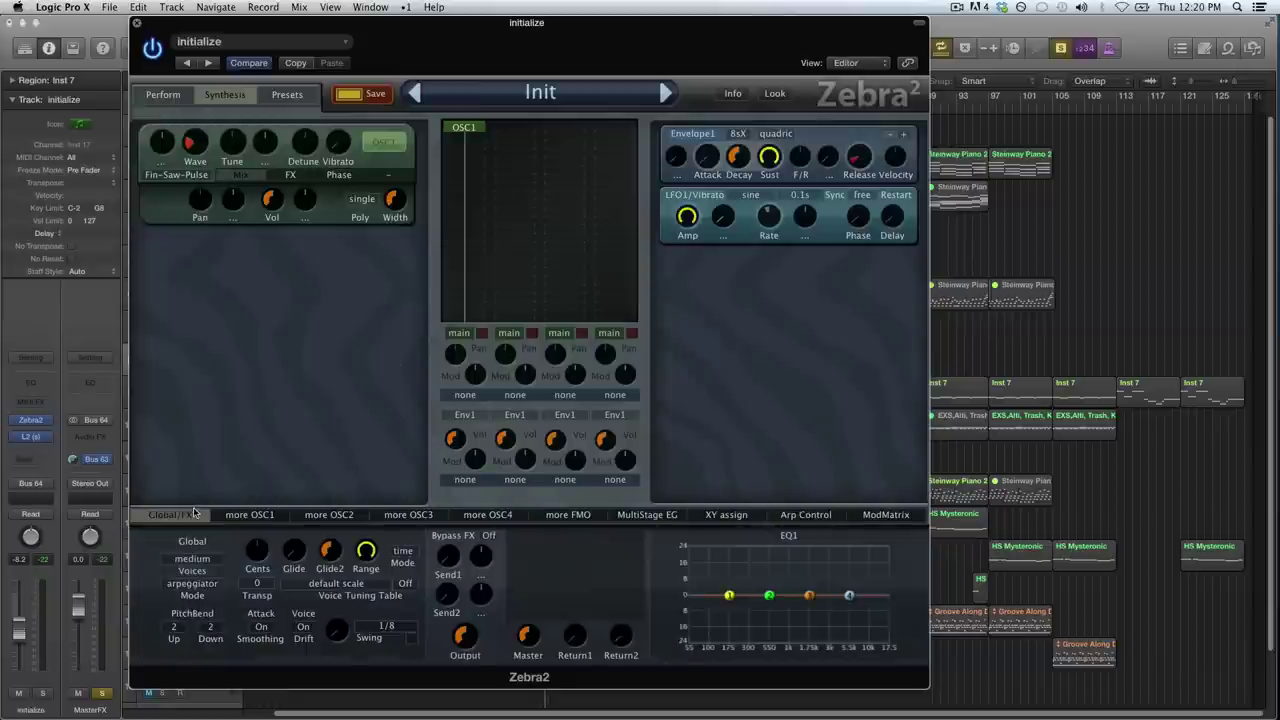
pyautogui.click(218, 590)
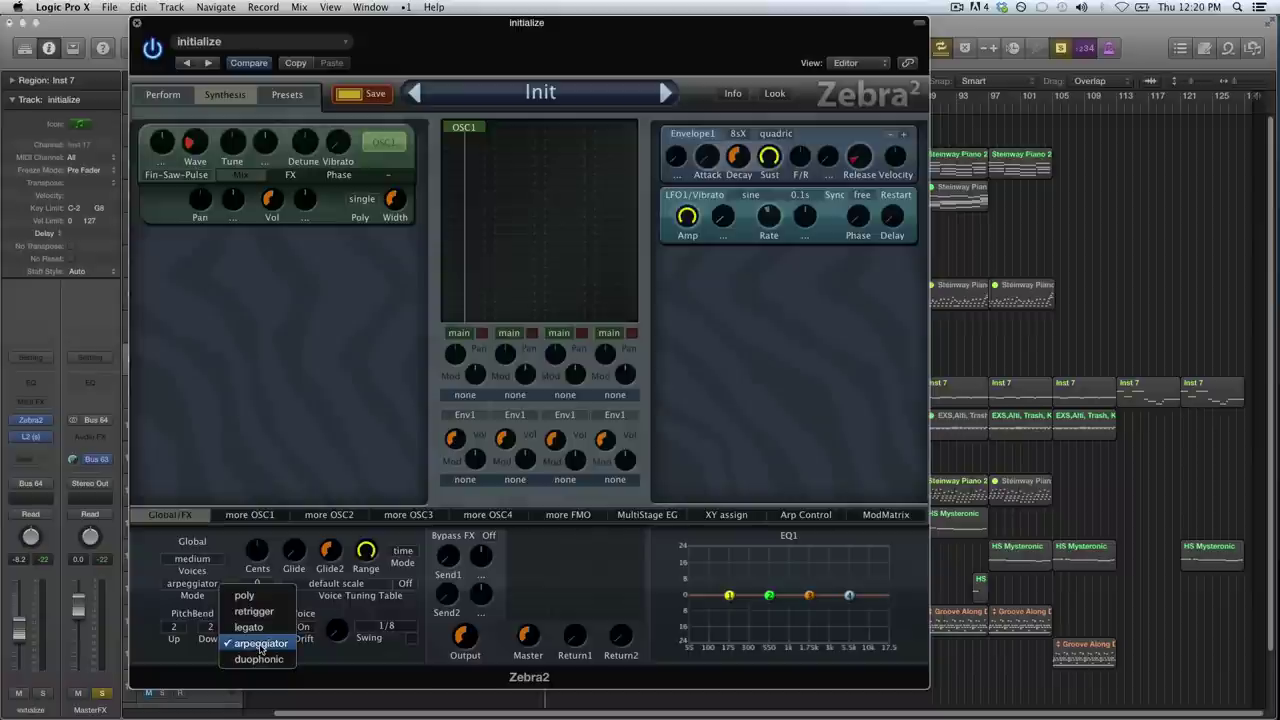
pyautogui.click(244, 595)
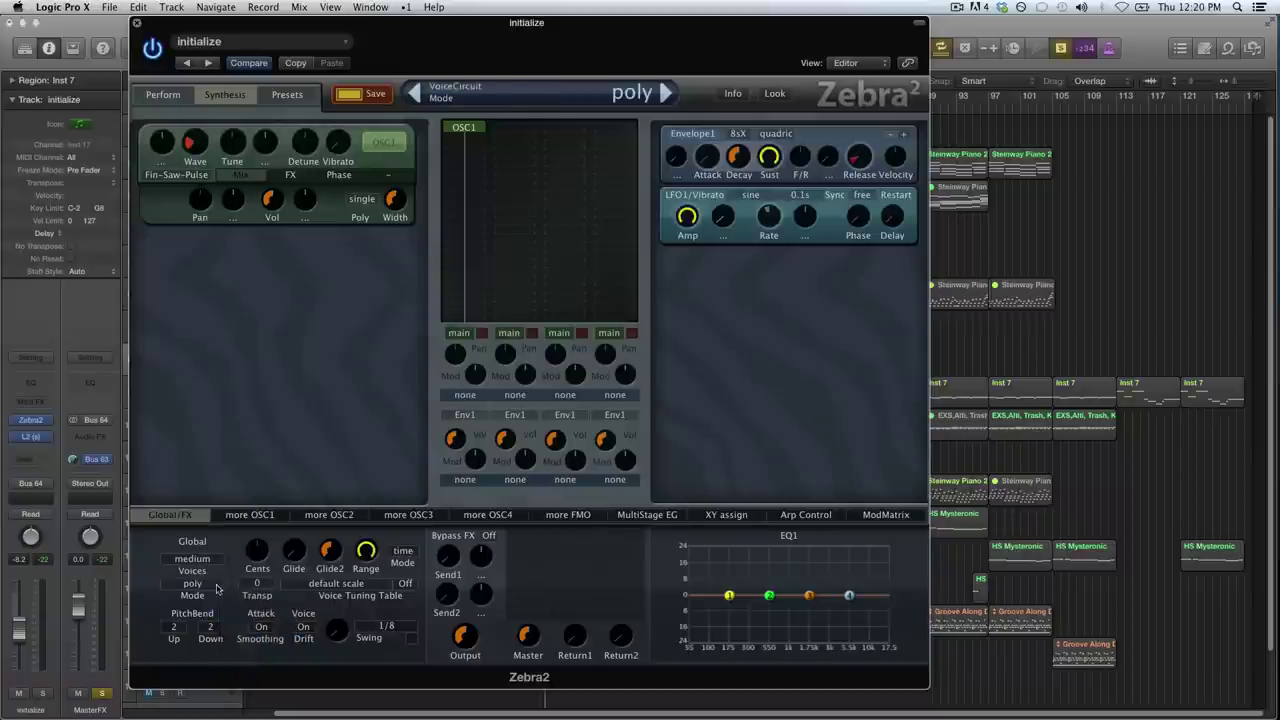
pyautogui.click(213, 582)
pyautogui.click(258, 637)
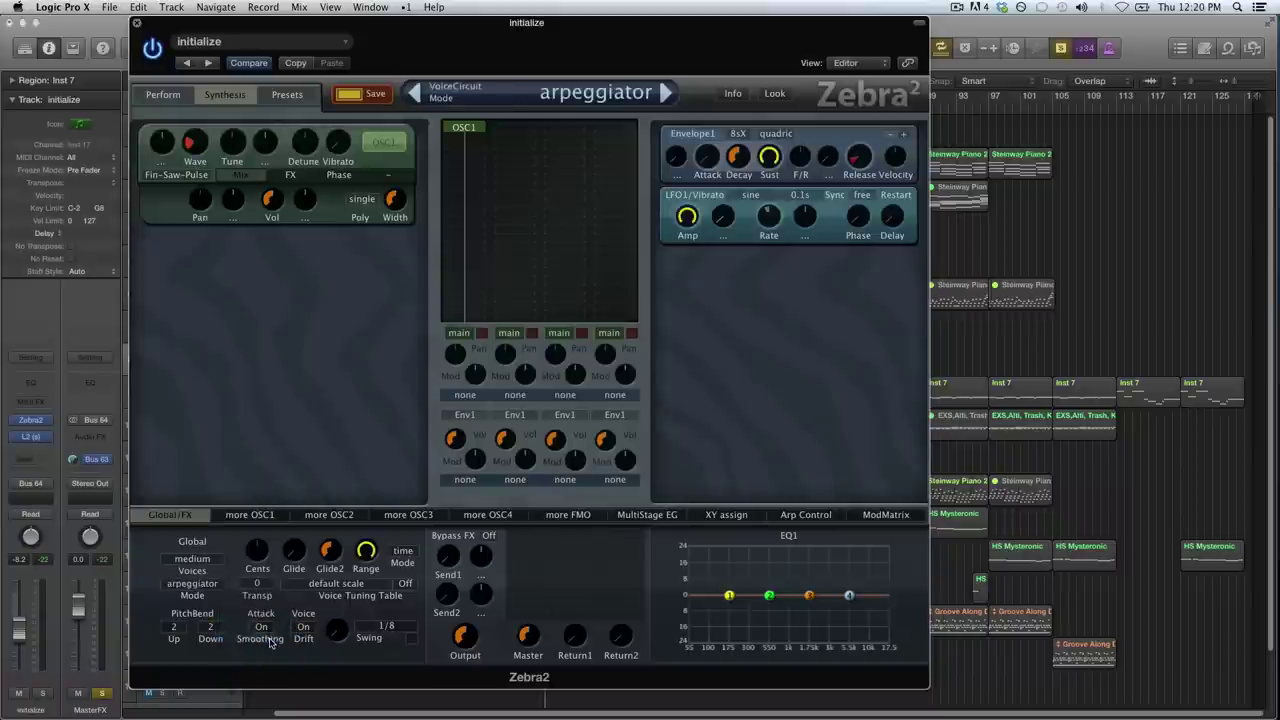
# Step: Show the Arp Control page and set Arp Sync to 1/16 after trying 1/8 and 1/8 dot
pyautogui.click(831, 518)
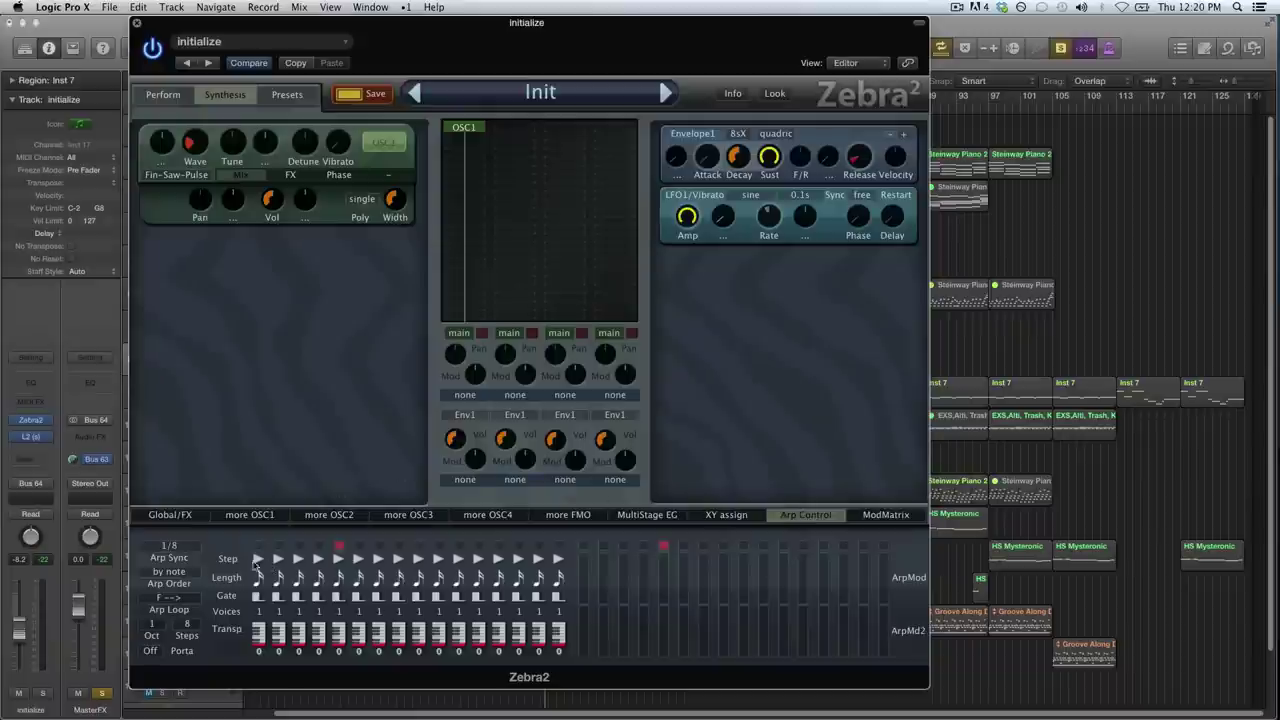
pyautogui.click(200, 547)
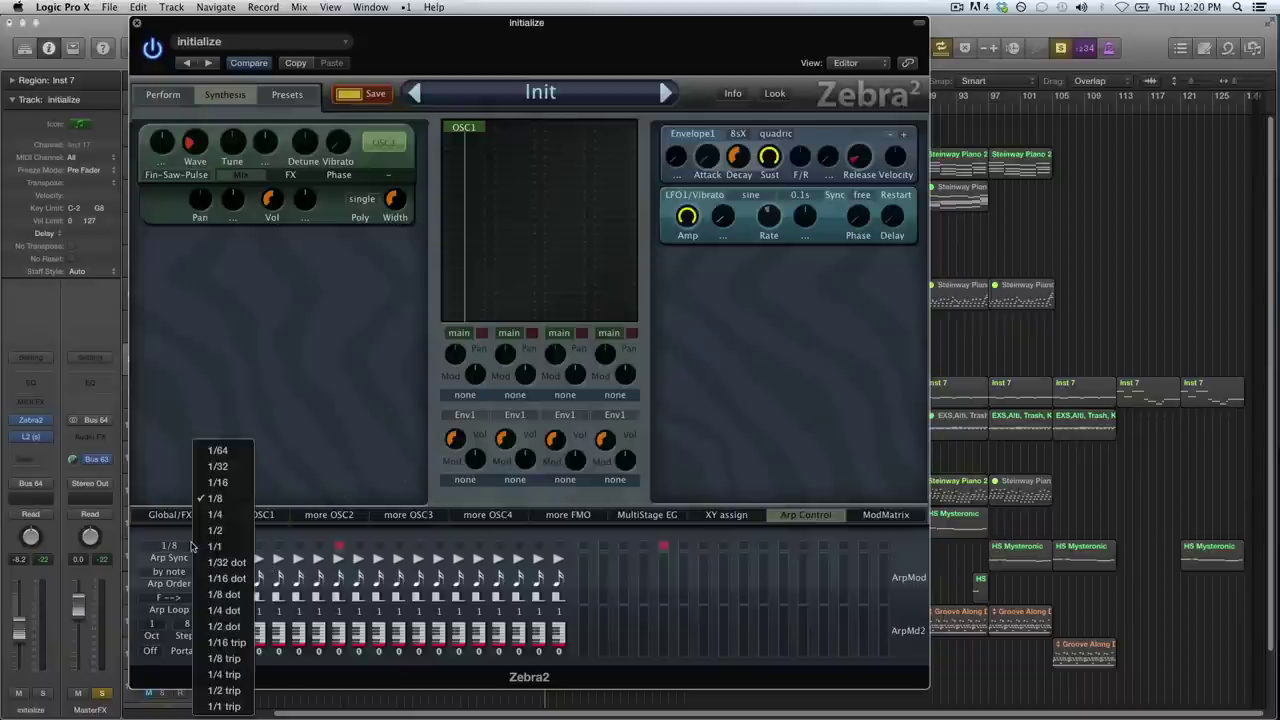
pyautogui.click(228, 487)
pyautogui.click(200, 547)
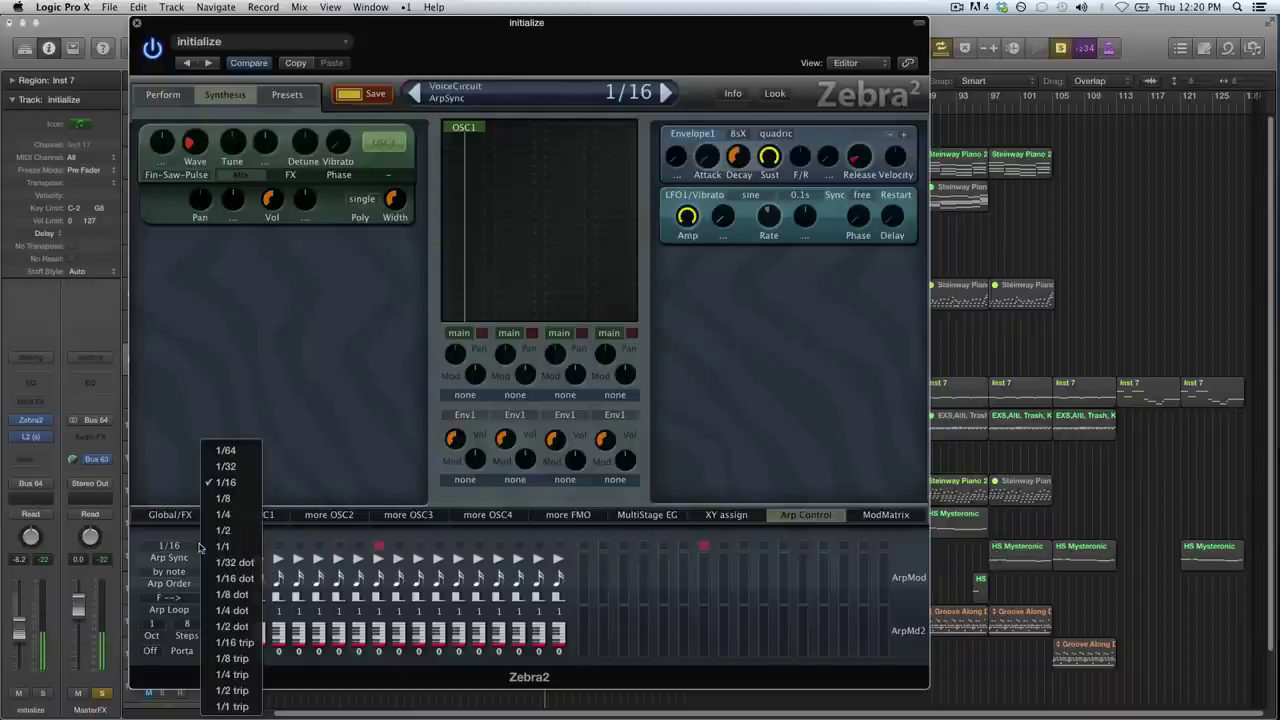
pyautogui.click(228, 498)
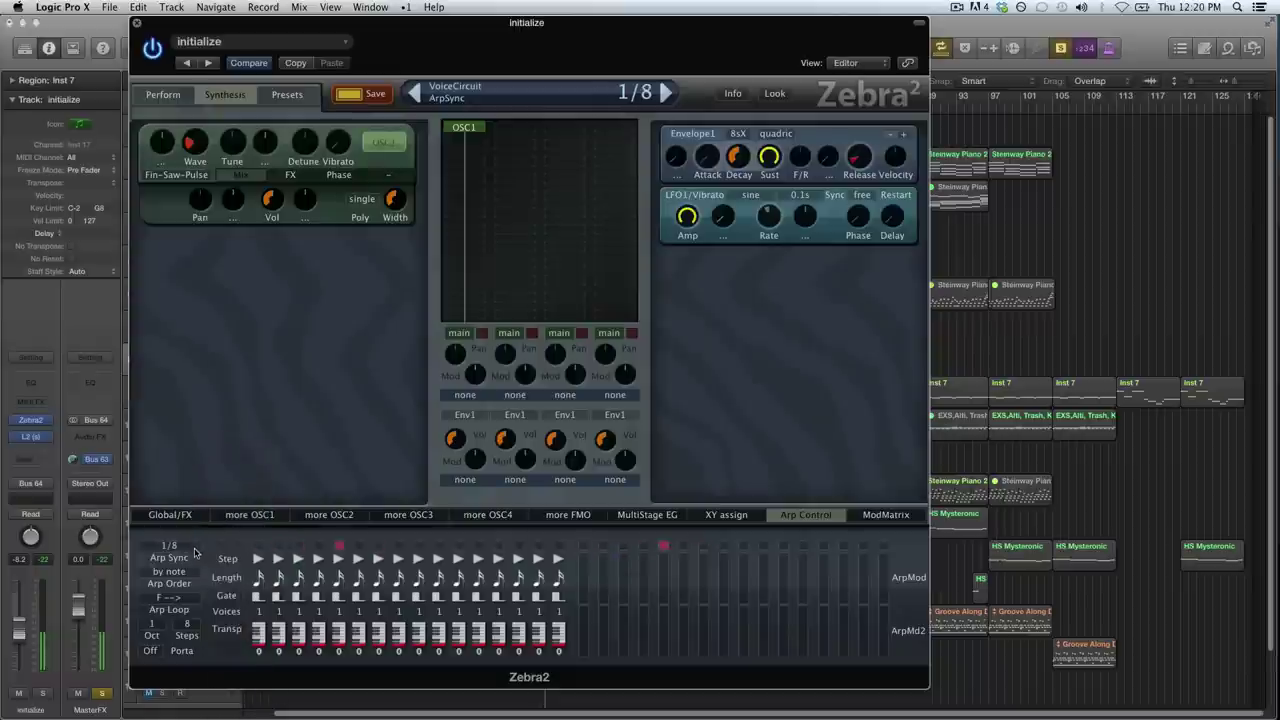
pyautogui.click(202, 552)
pyautogui.click(225, 594)
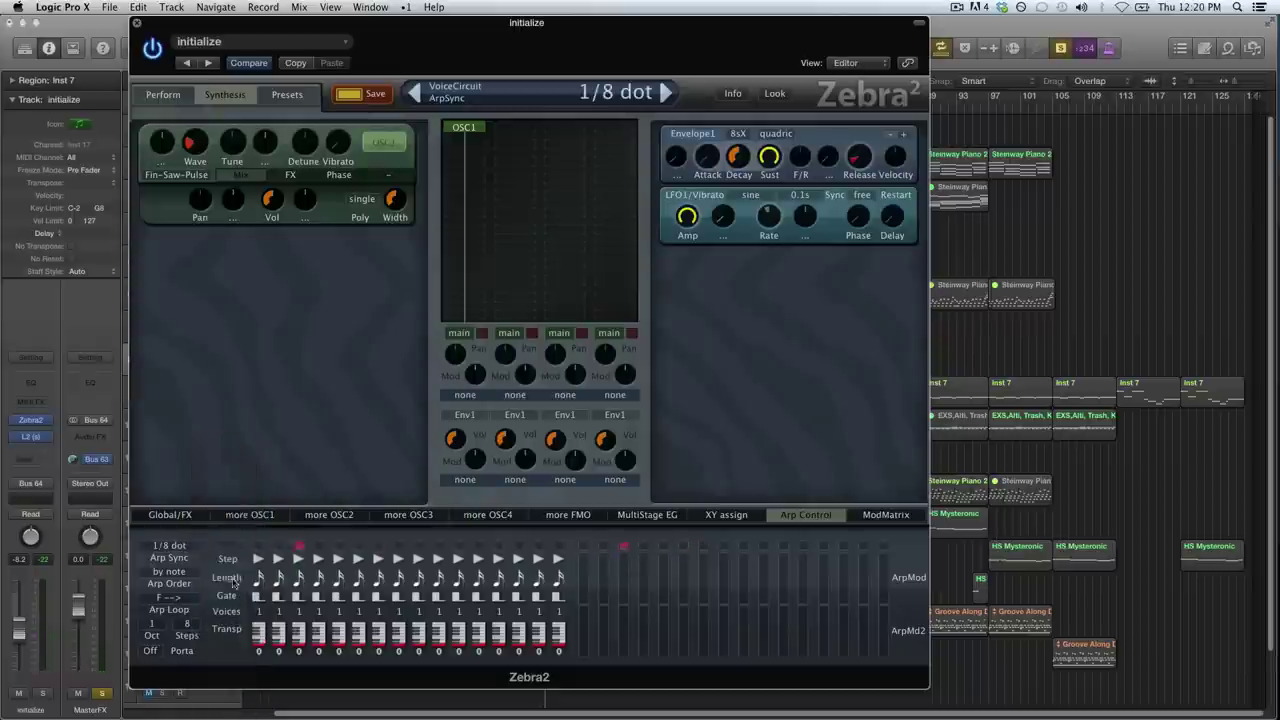
pyautogui.click(196, 552)
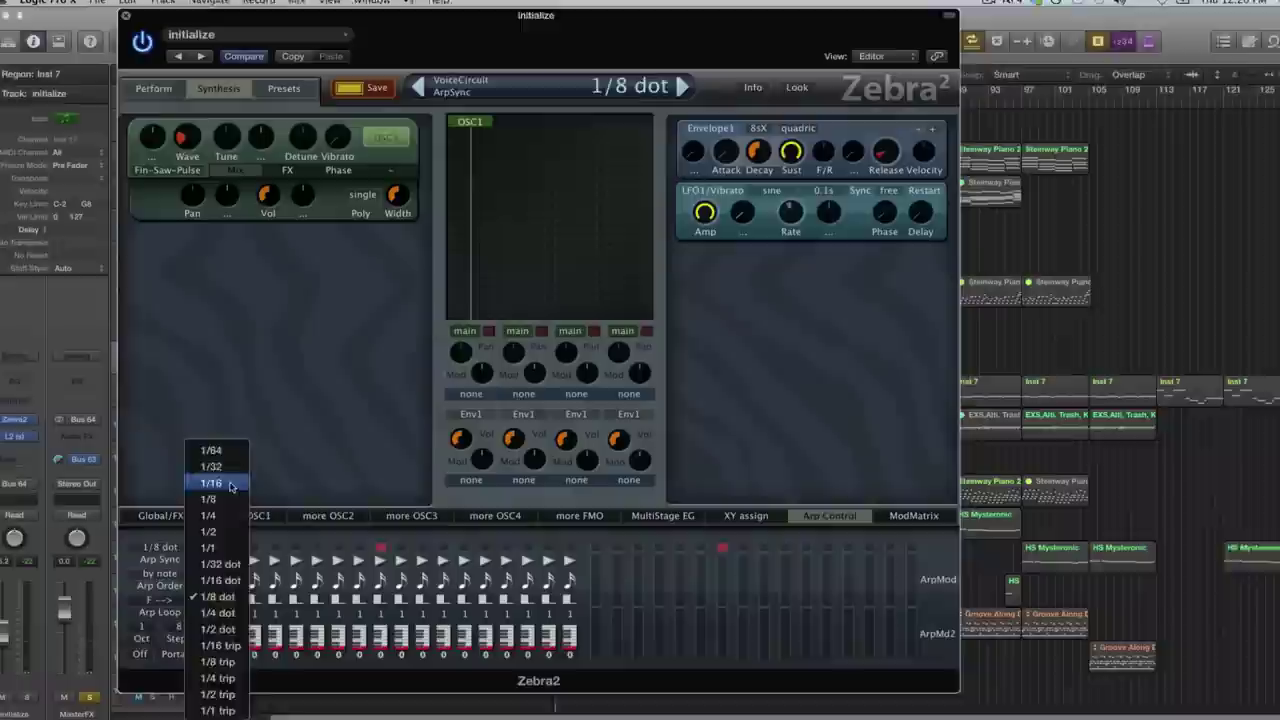
pyautogui.click(235, 484)
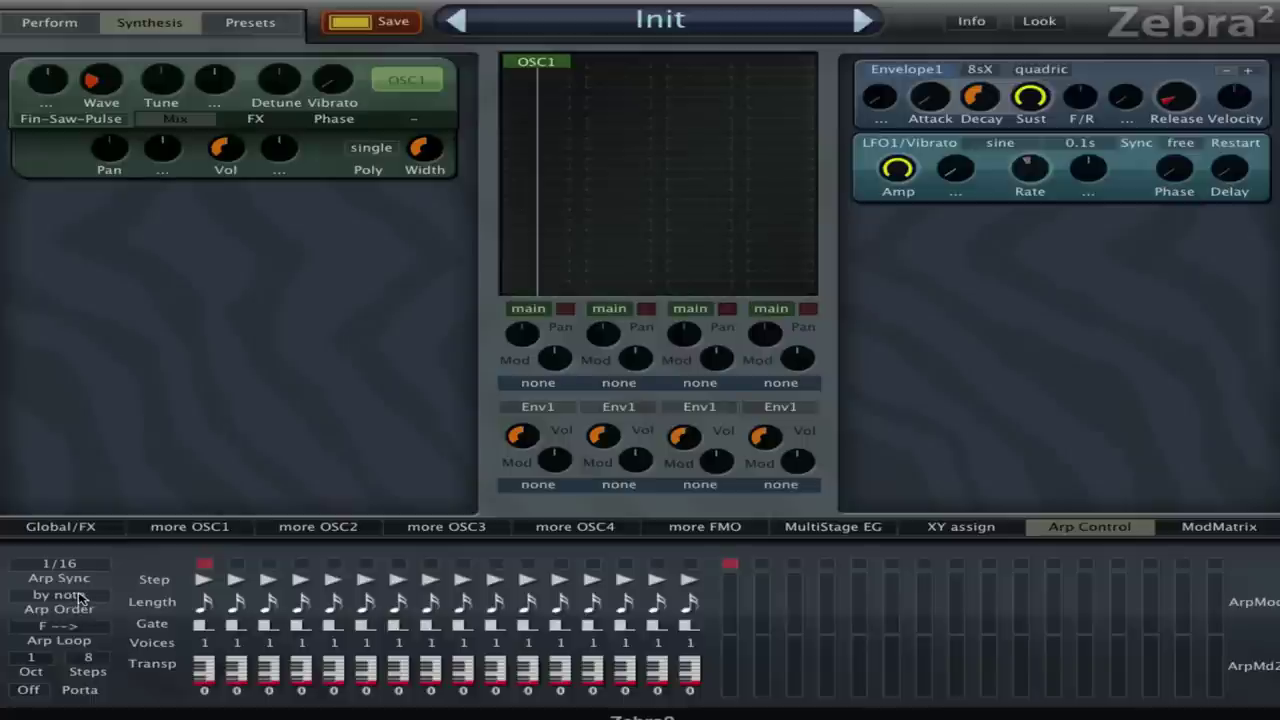
pyautogui.click(87, 598)
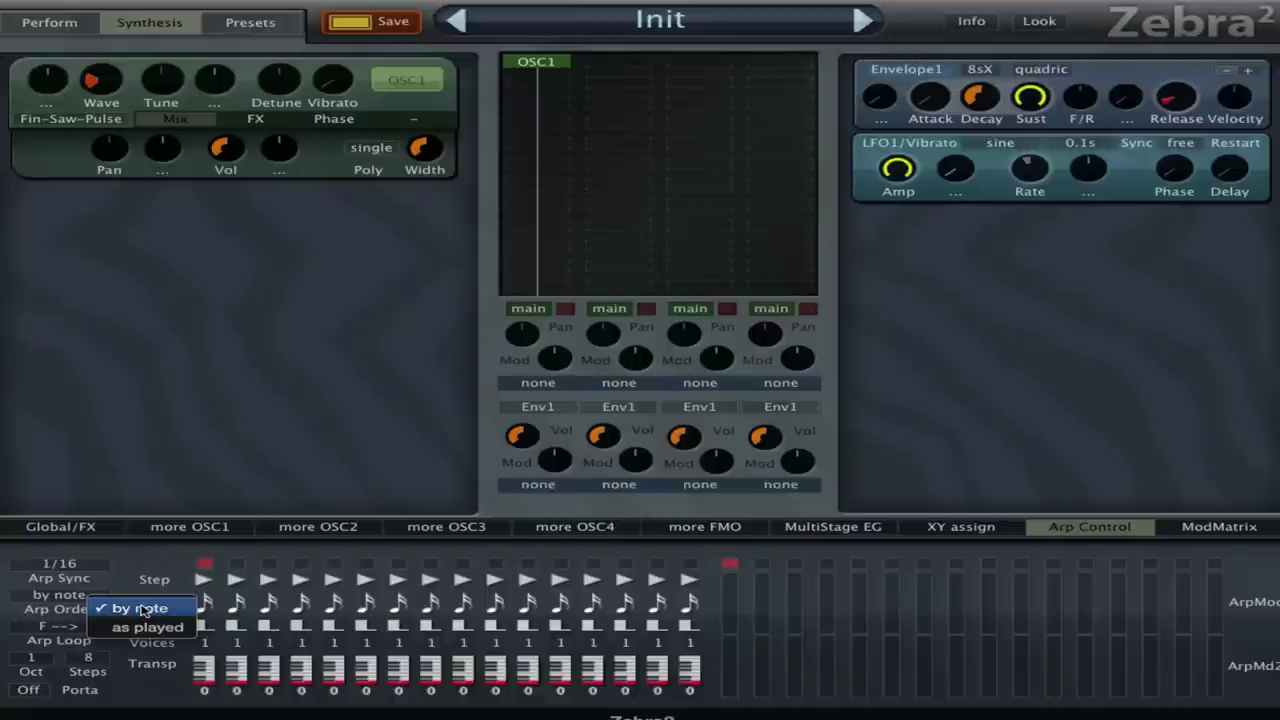
pyautogui.click(155, 572)
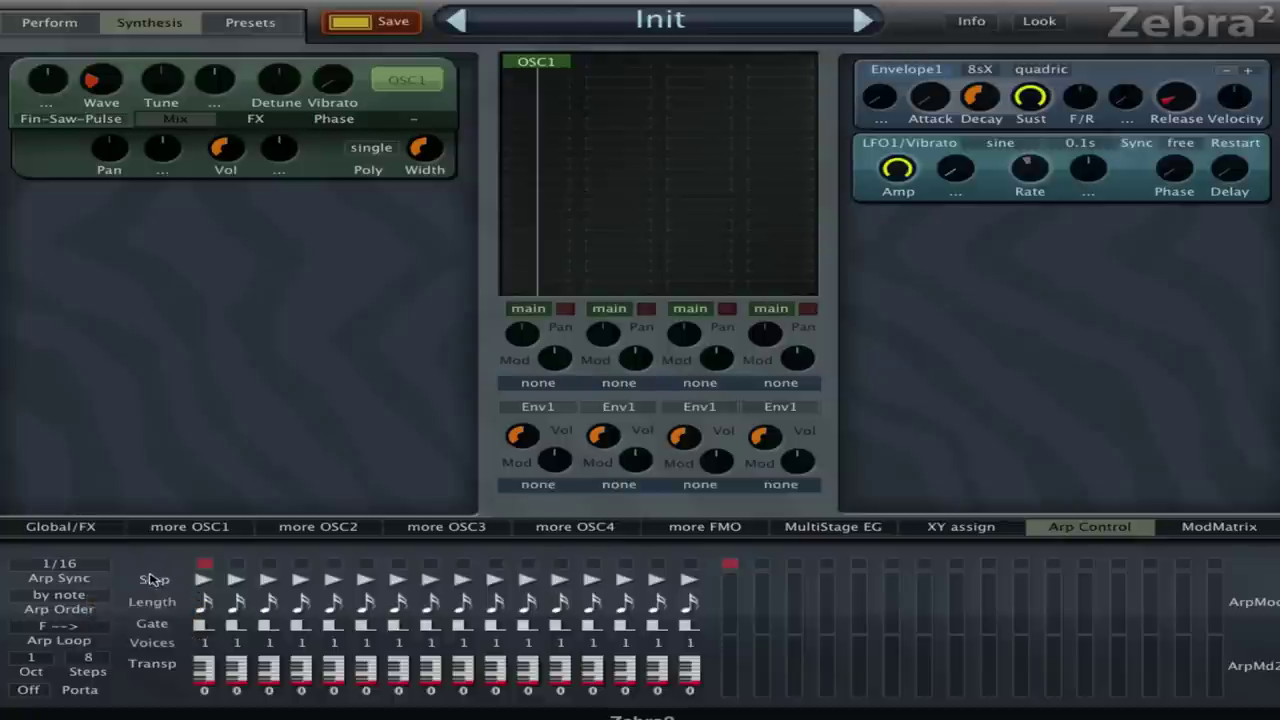
pyautogui.click(88, 612)
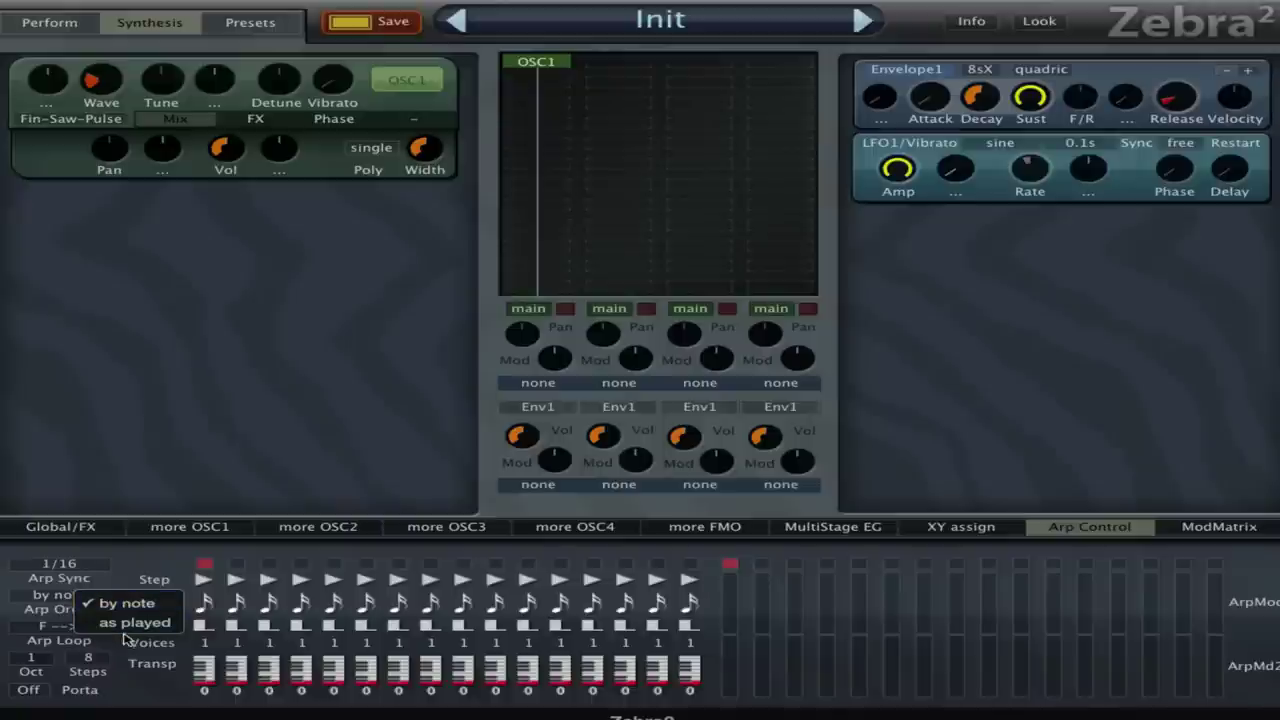
pyautogui.click(129, 578)
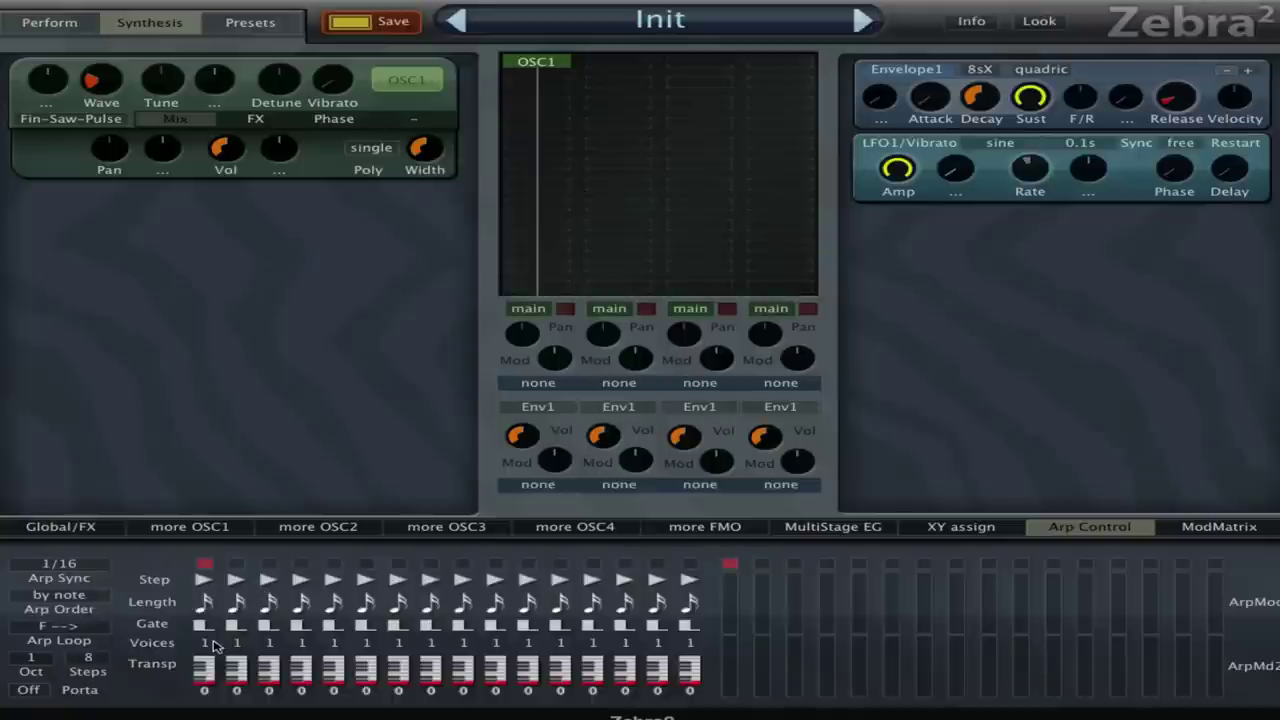
# Step: Keep the arpeggio direction at forward and the octave range at 1
pyautogui.click(84, 627)
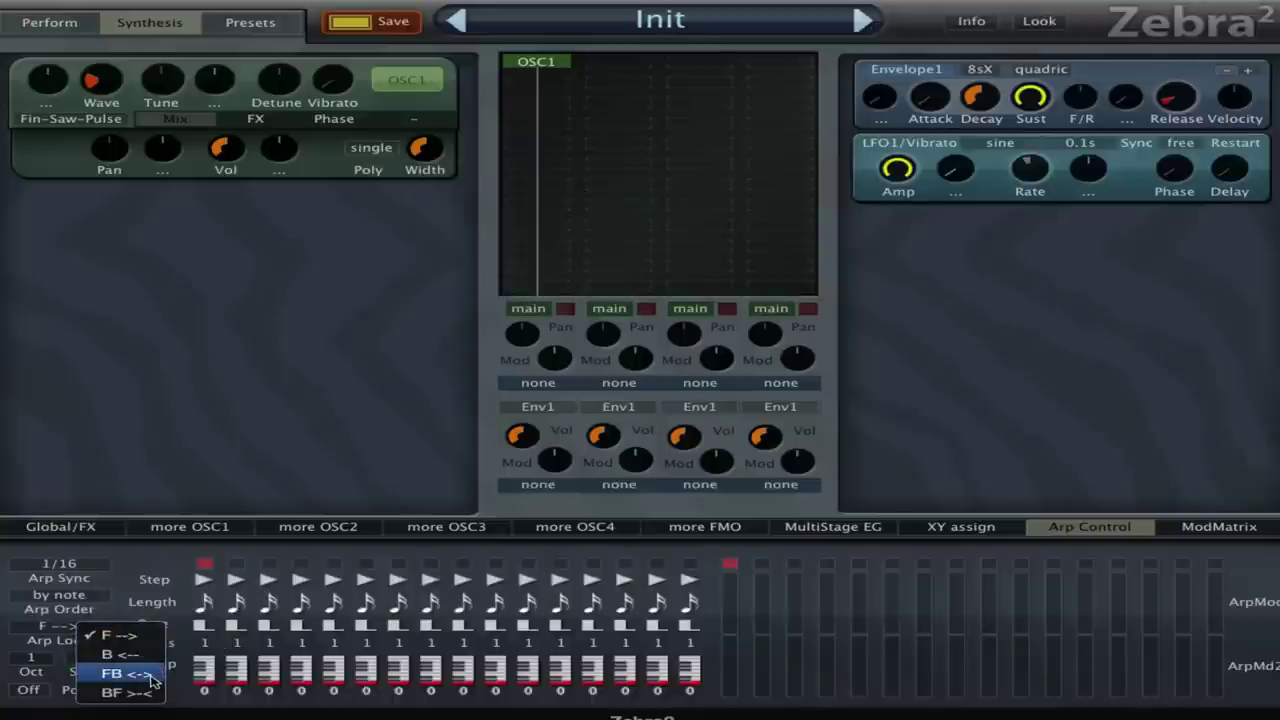
pyautogui.click(274, 591)
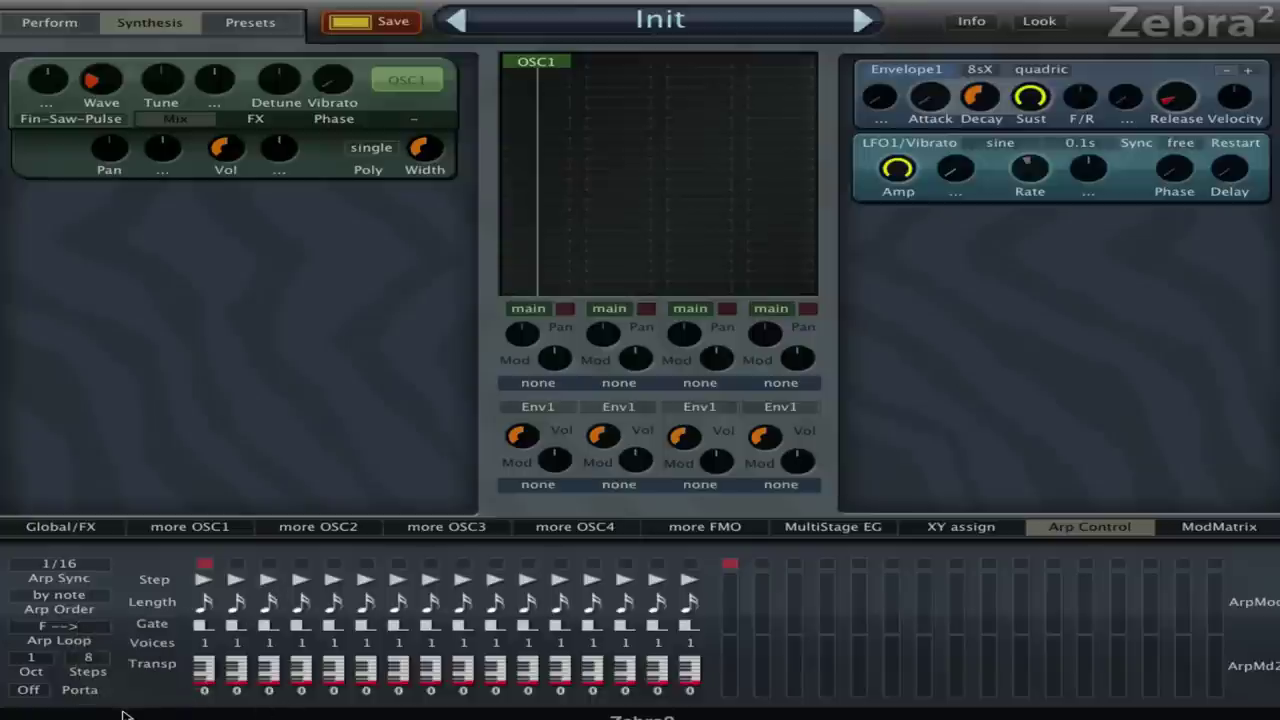
pyautogui.click(38, 662)
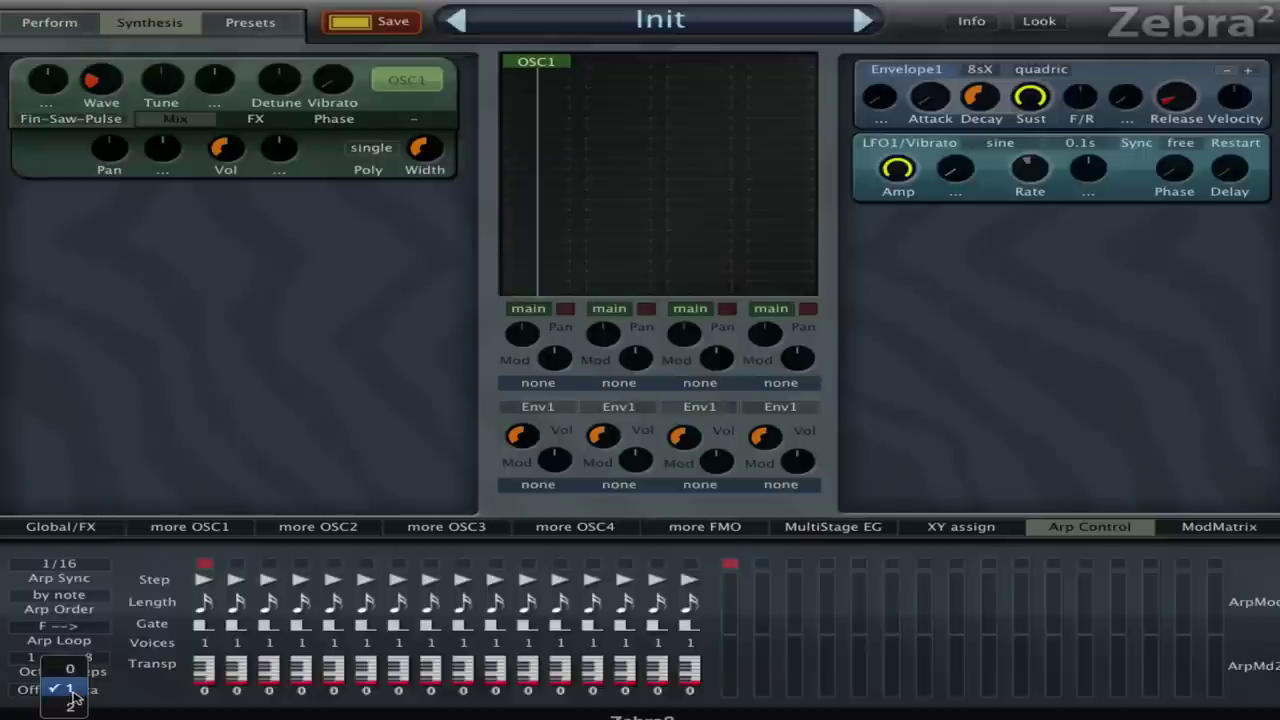
pyautogui.click(62, 690)
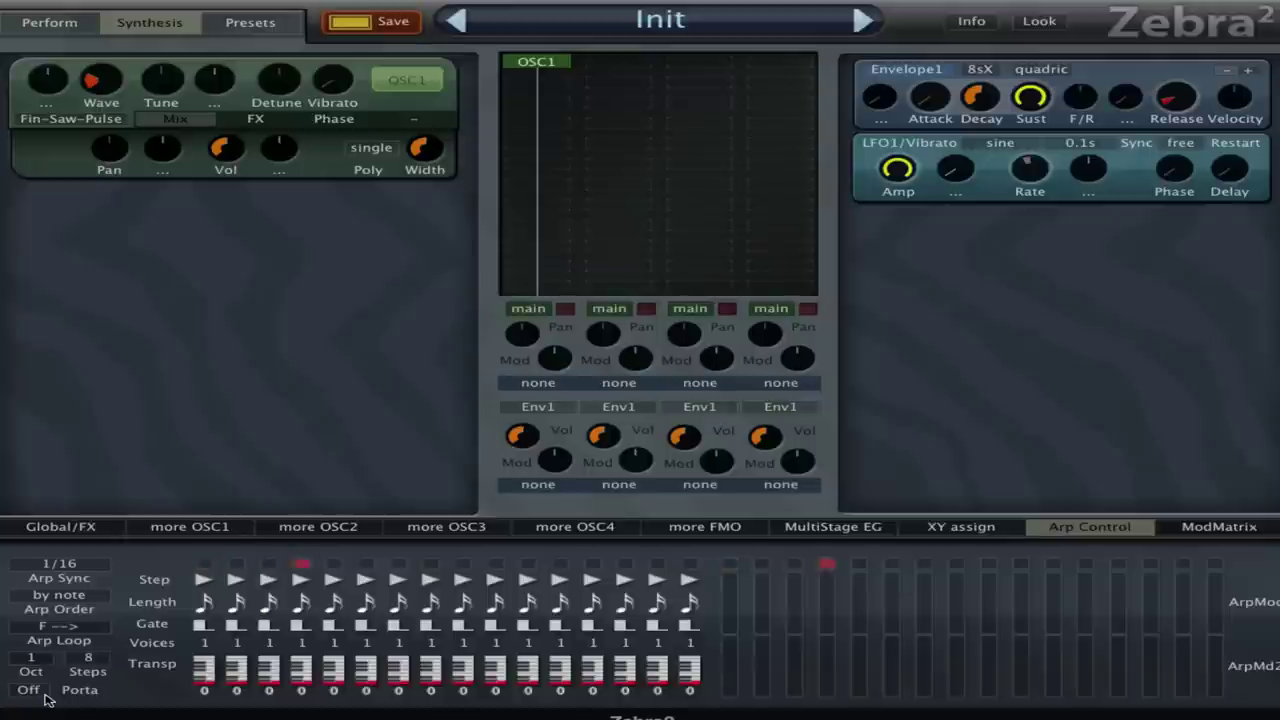
# Step: Set Arp Sync to 1/8 and the octave range to 2, then to 0
pyautogui.click(52, 564)
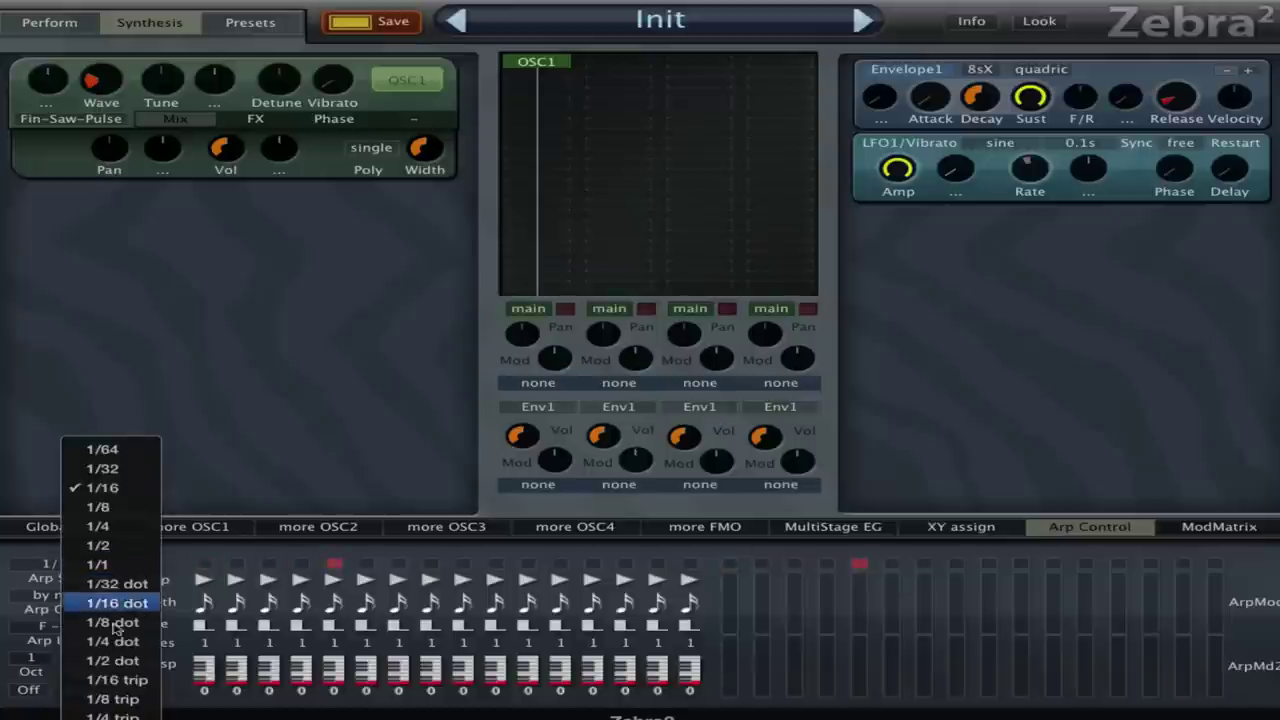
pyautogui.click(97, 507)
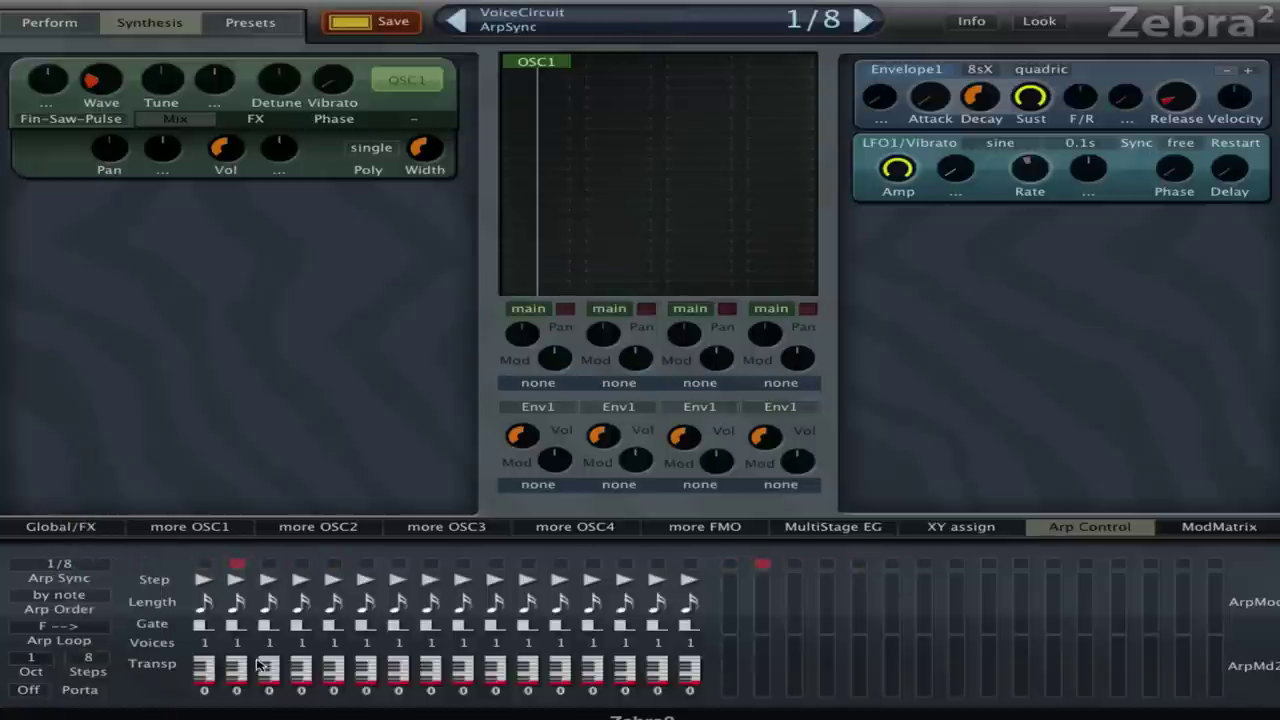
pyautogui.click(28, 655)
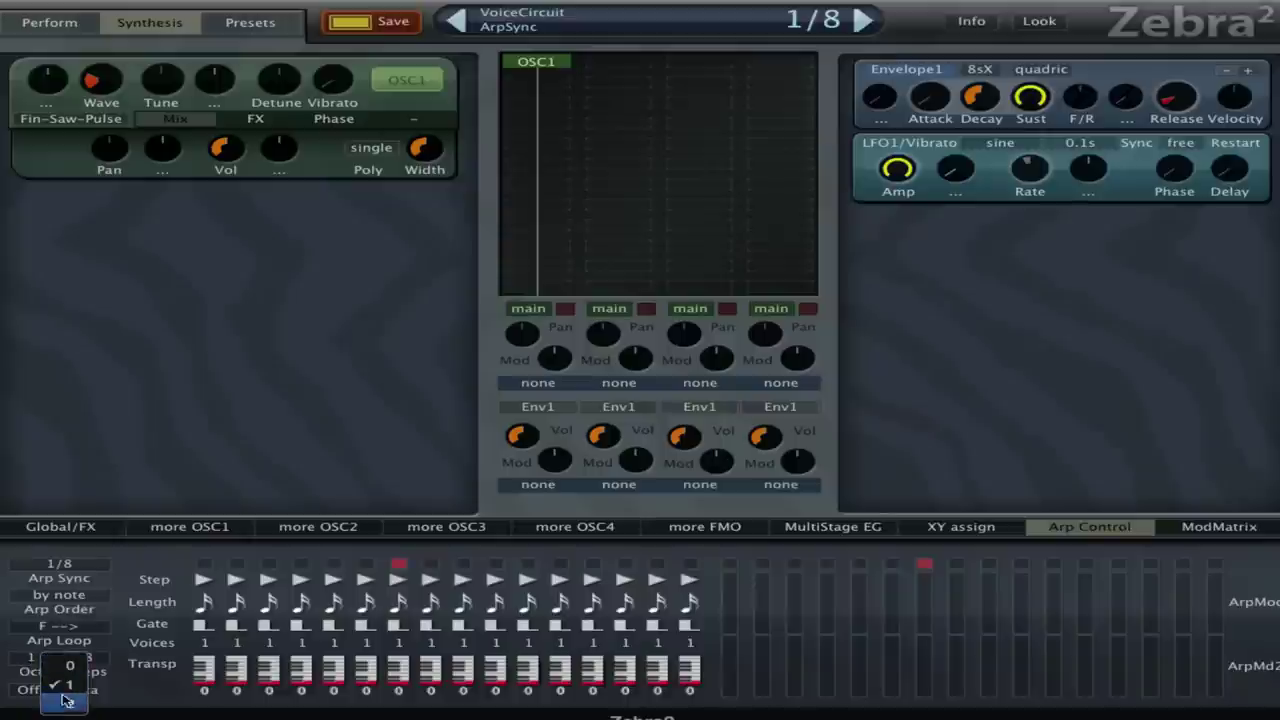
pyautogui.click(70, 704)
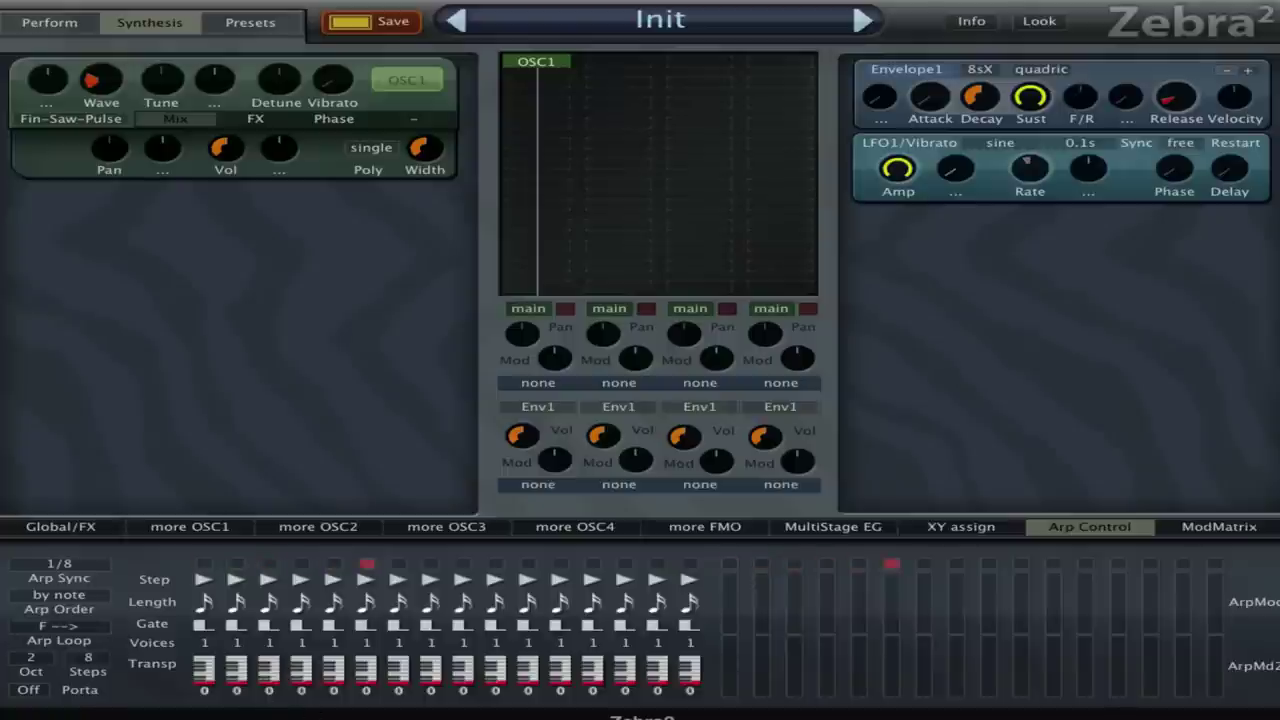
pyautogui.click(30, 658)
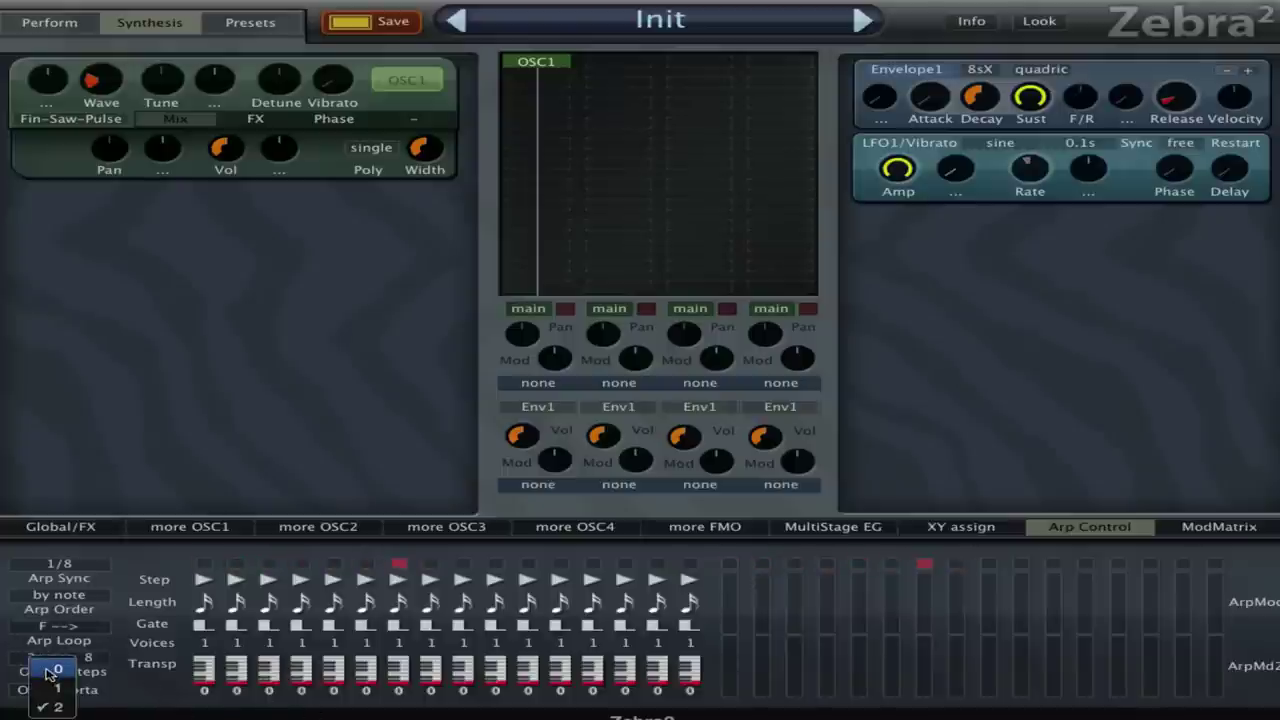
pyautogui.click(48, 670)
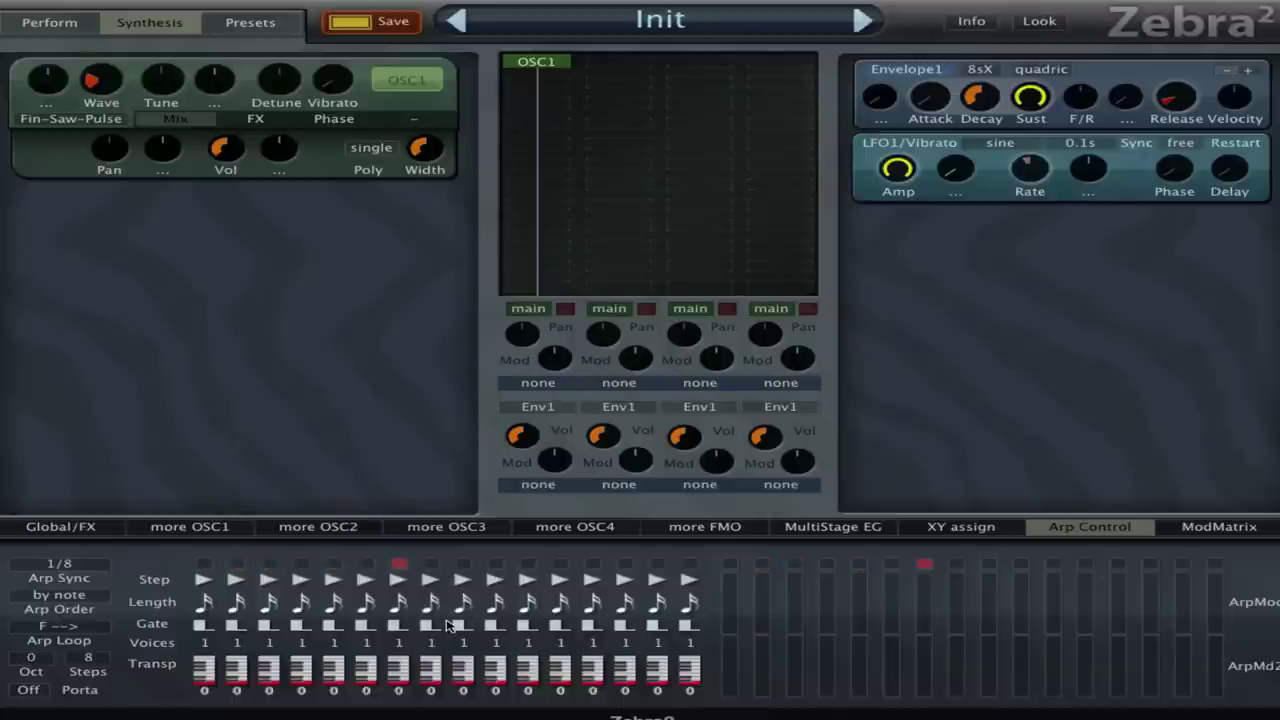
# Step: Extend the arp loop to 16 steps, turn portamento on, and lengthen step 1's gate
pyautogui.click(87, 658)
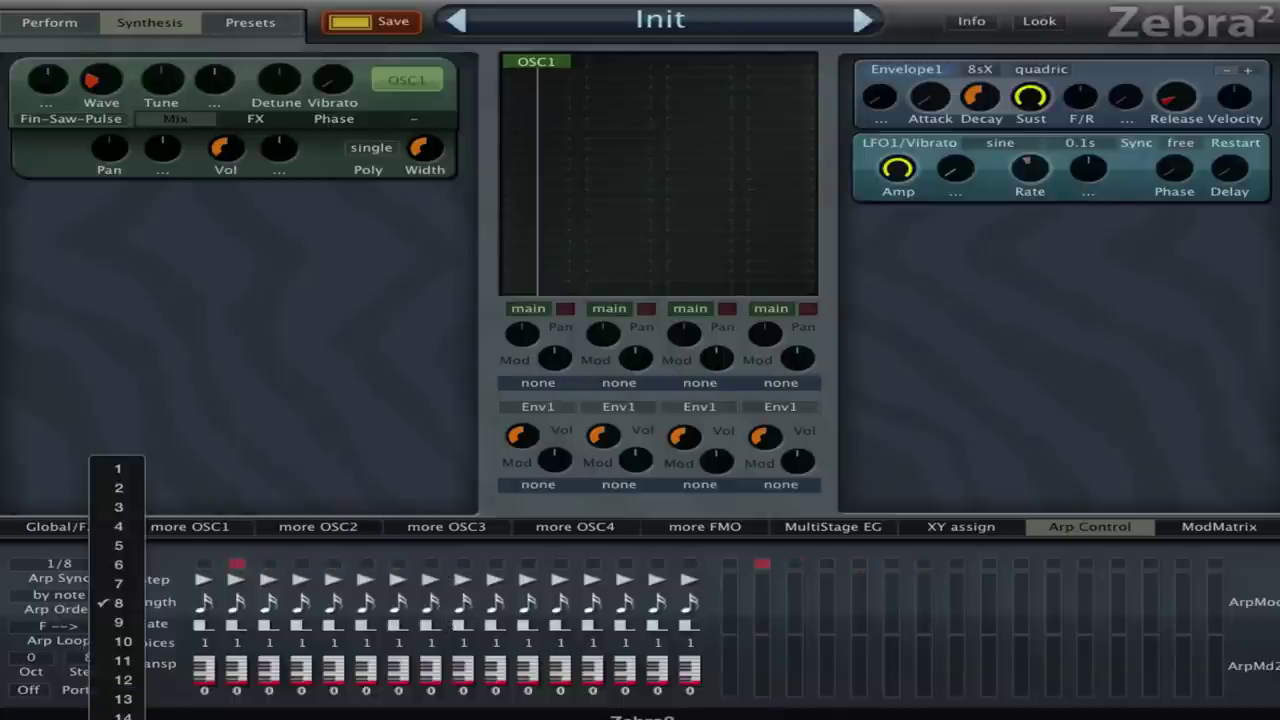
pyautogui.click(118, 705)
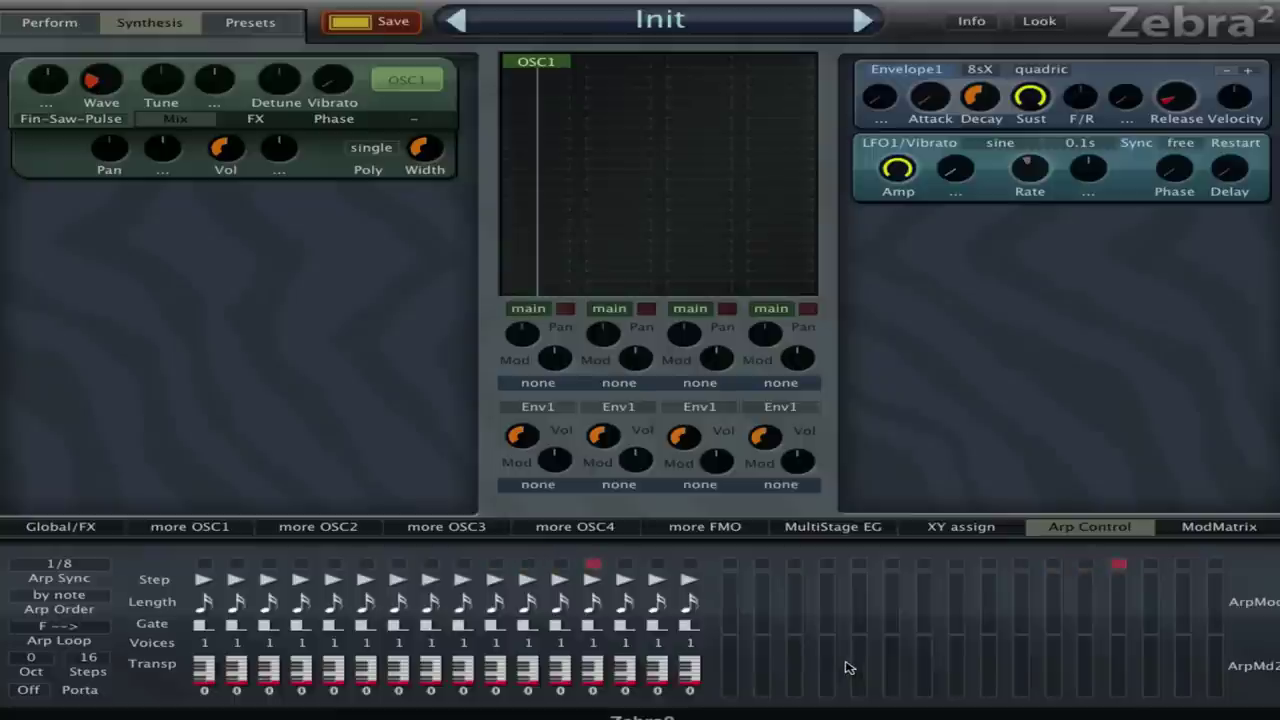
pyautogui.click(28, 690)
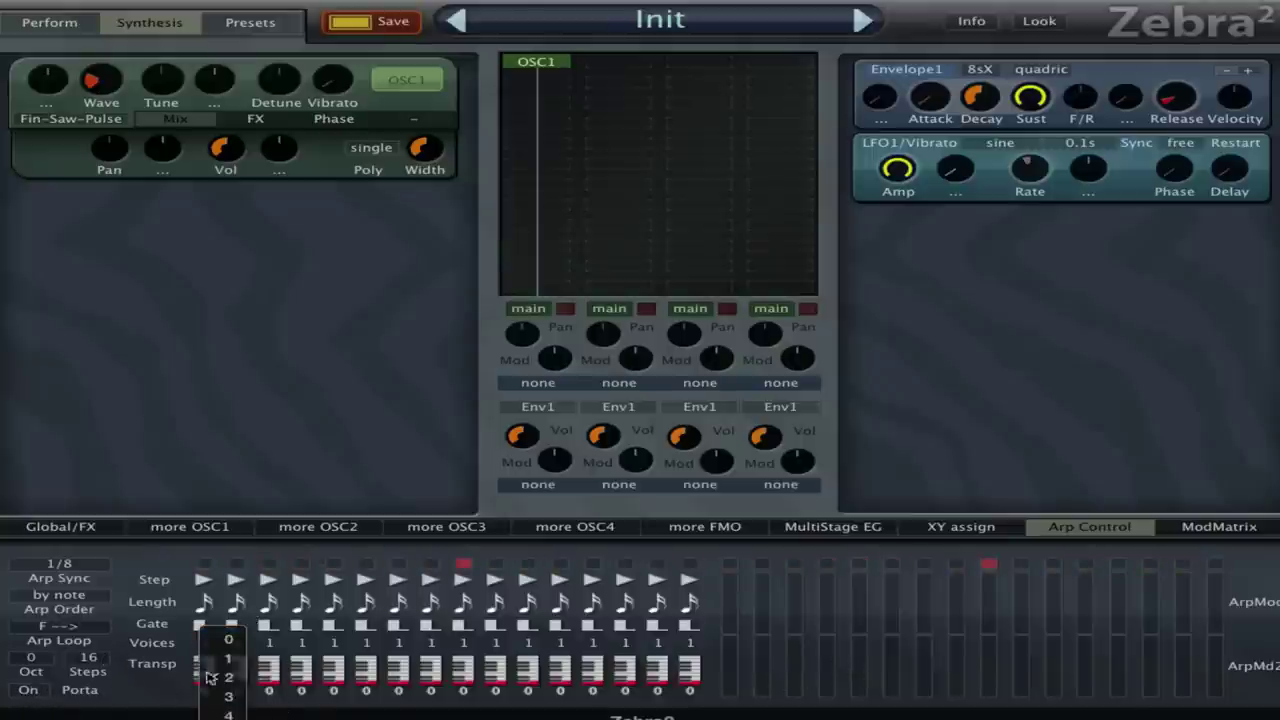
pyautogui.moveTo(203, 628); pyautogui.dragTo(245, 628)
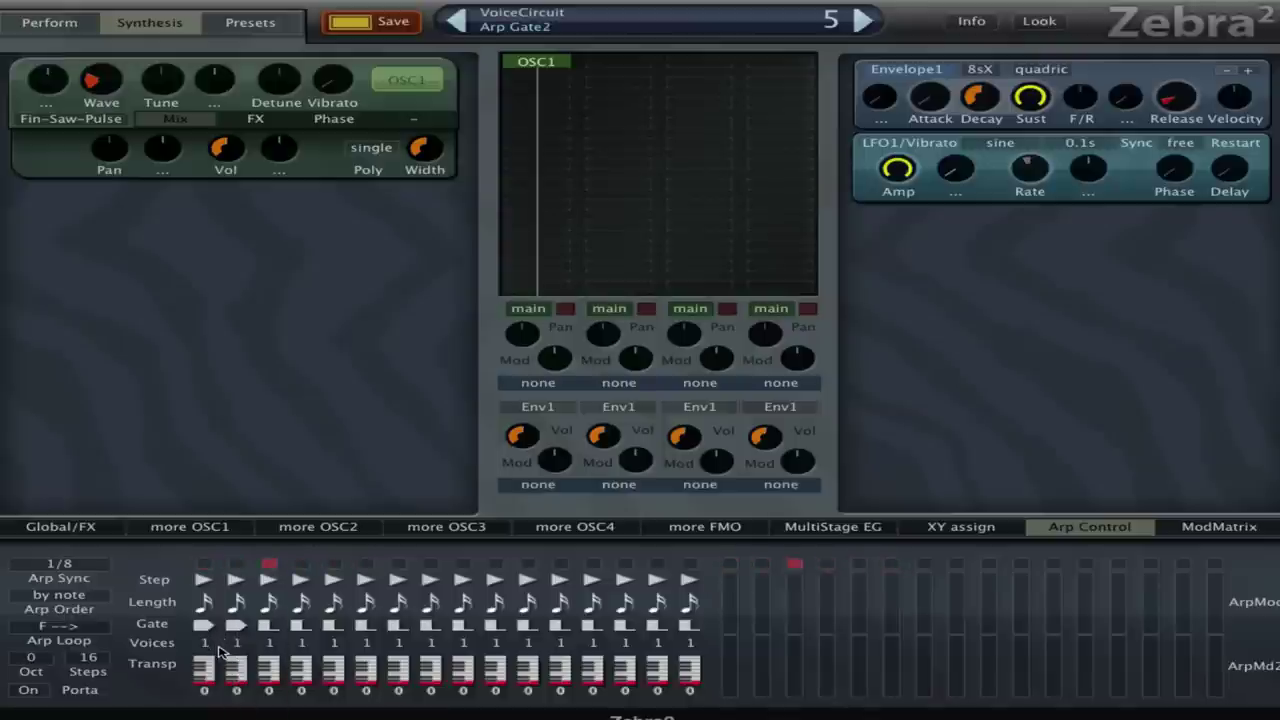
pyautogui.click(40, 689)
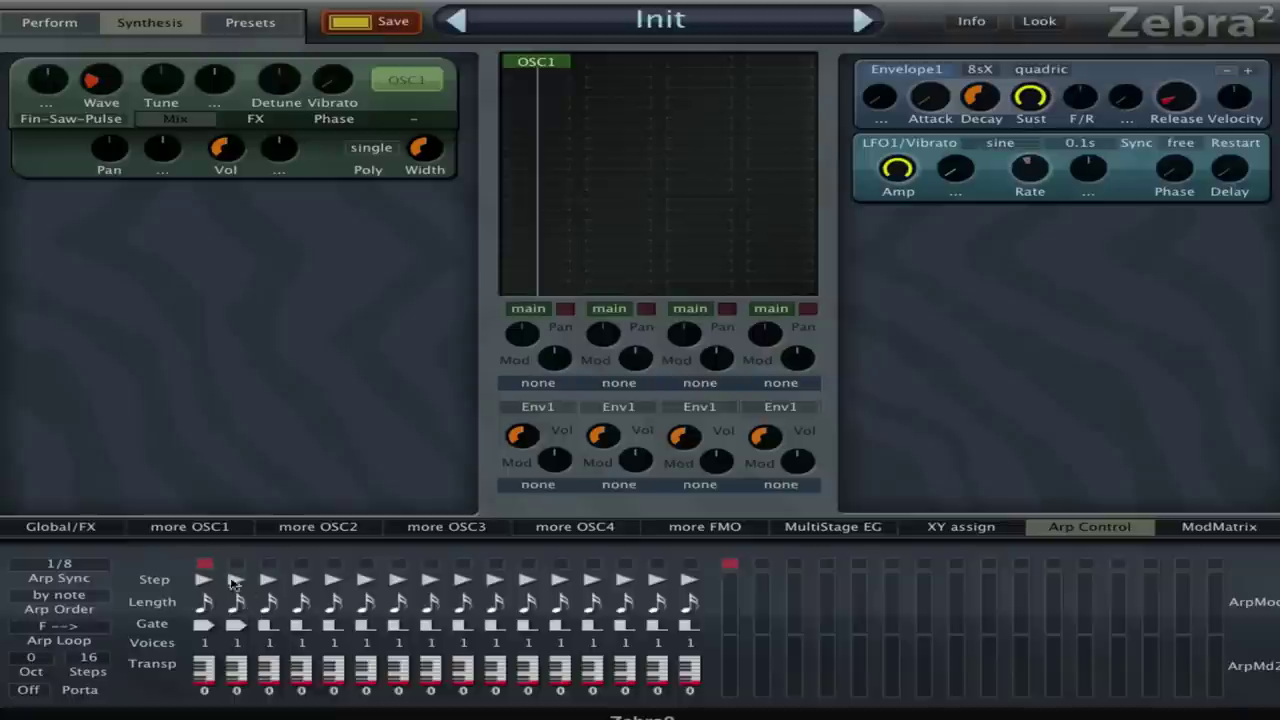
pyautogui.click(200, 582)
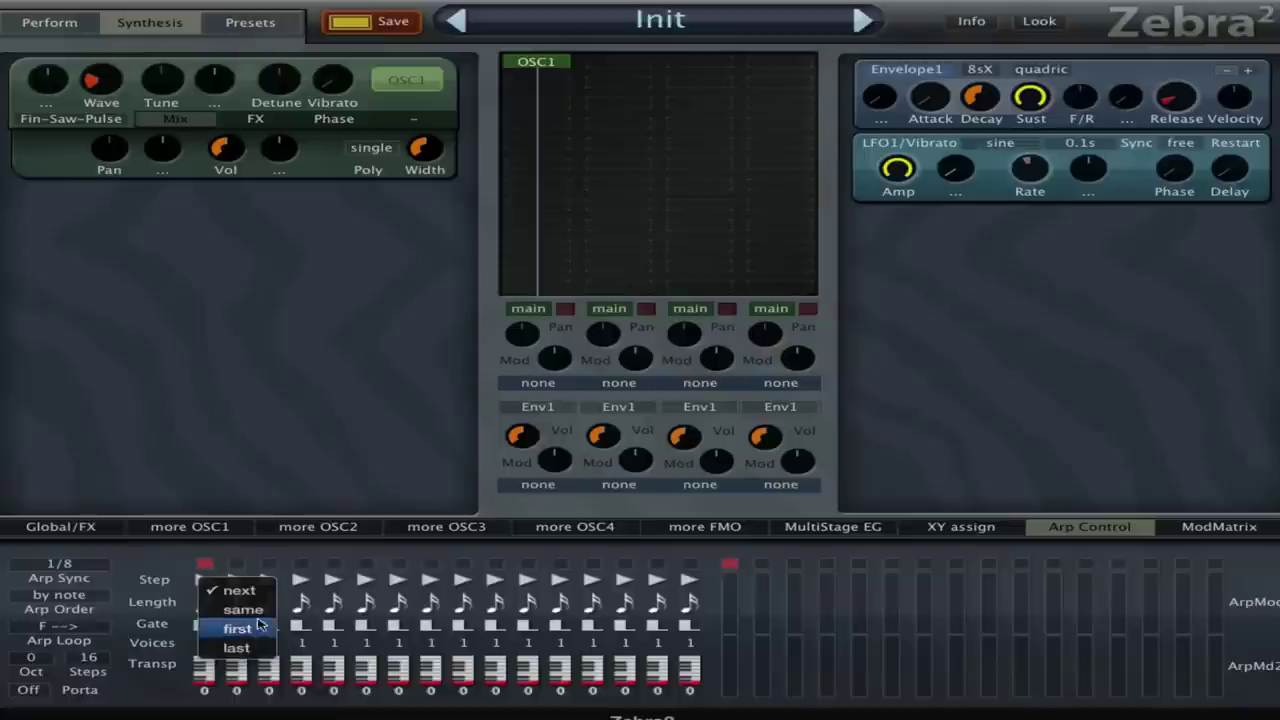
pyautogui.click(235, 609)
pyautogui.click(208, 583)
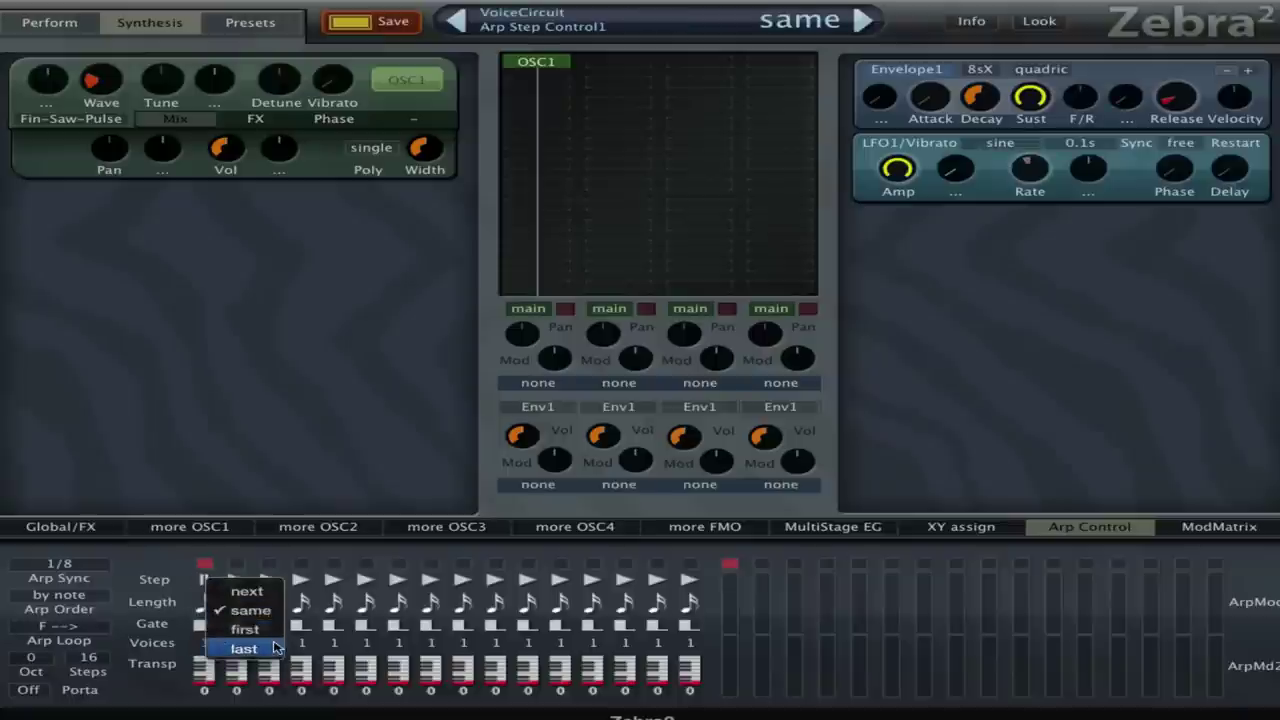
pyautogui.click(262, 635)
pyautogui.click(212, 581)
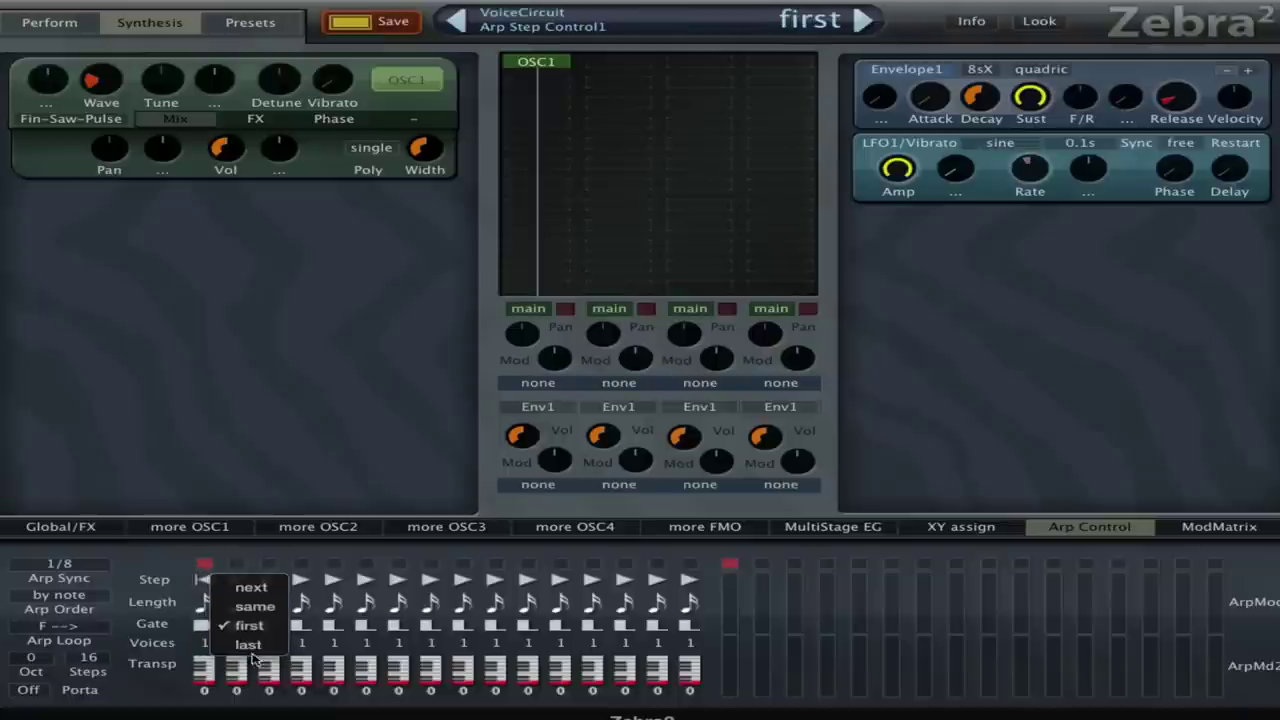
pyautogui.click(247, 645)
pyautogui.click(226, 582)
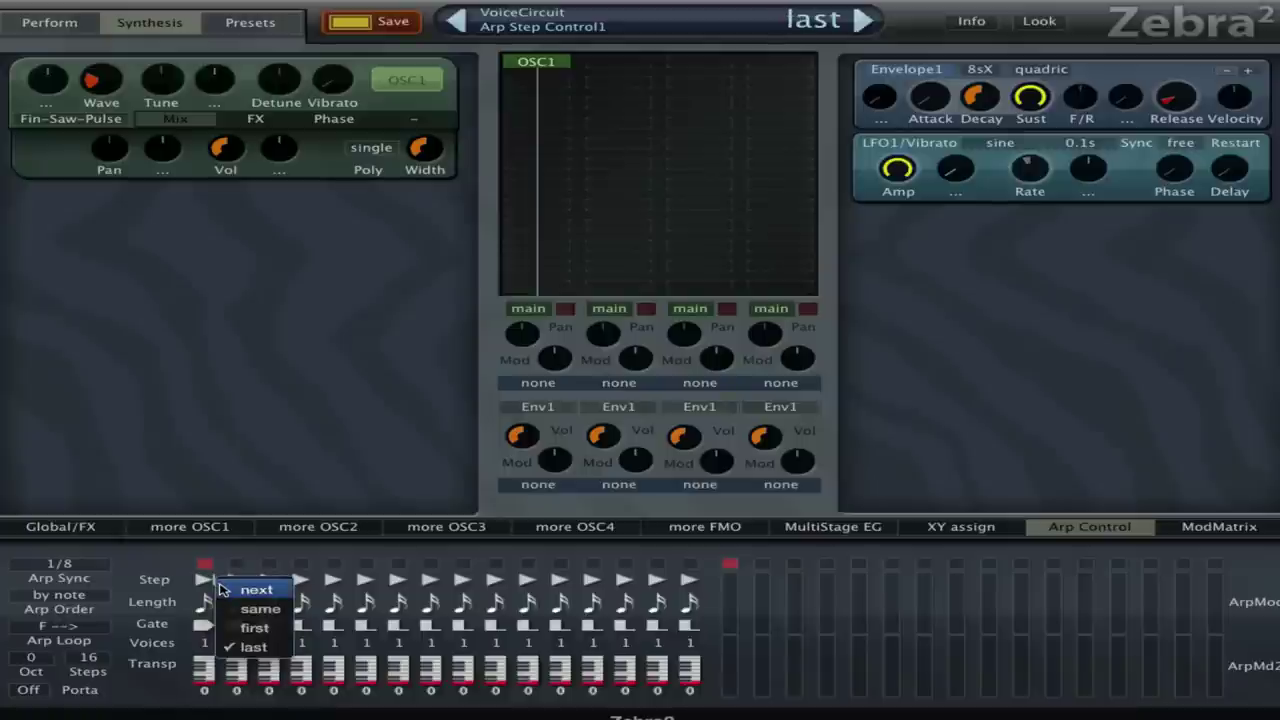
pyautogui.click(230, 589)
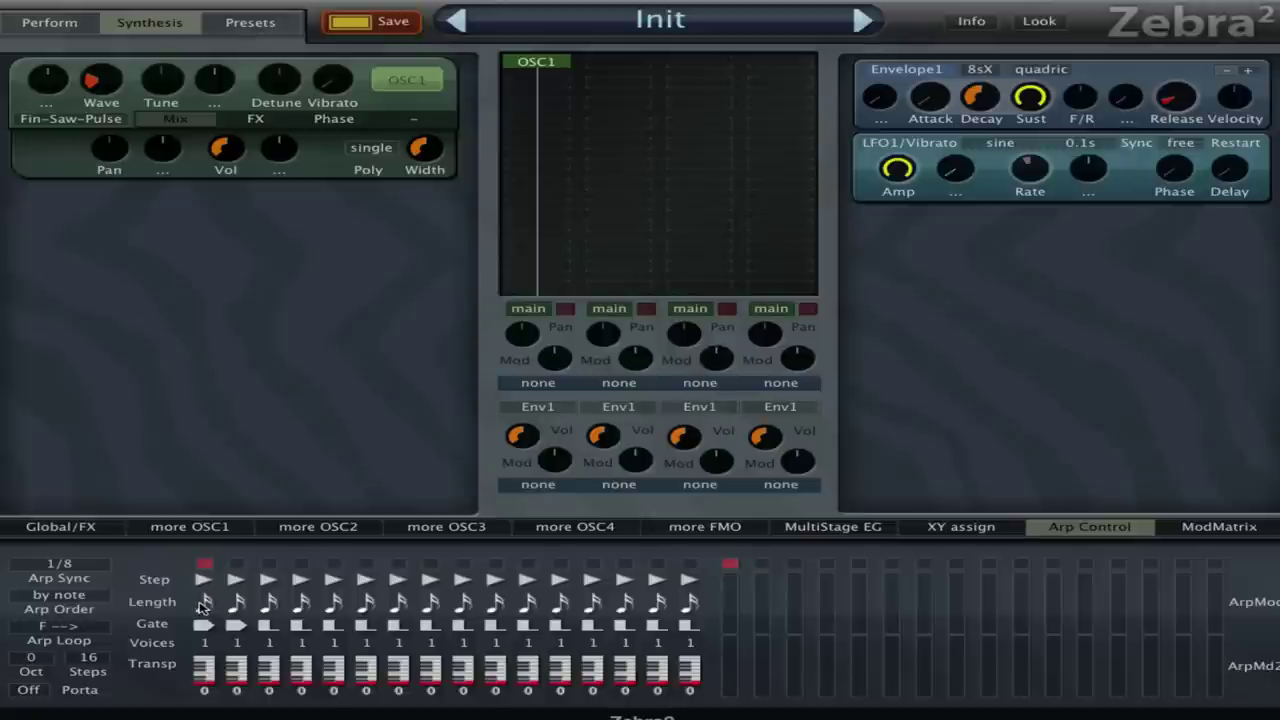
pyautogui.click(205, 602)
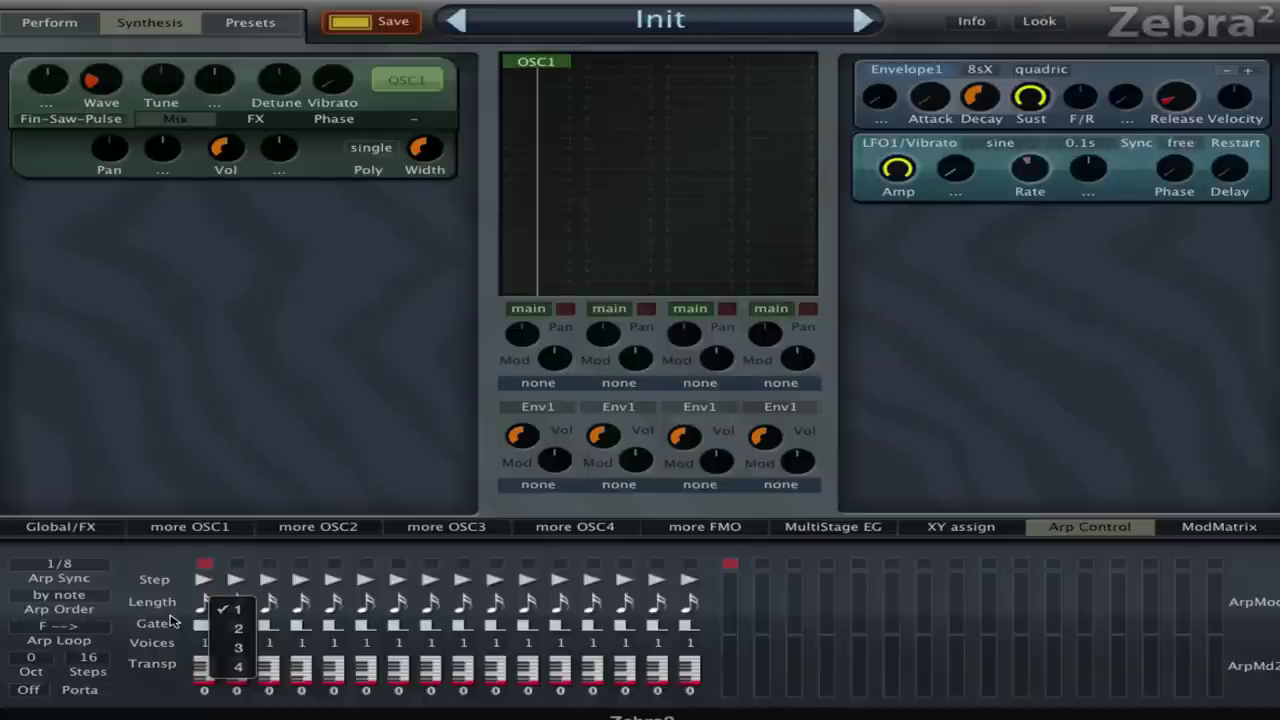
pyautogui.click(200, 610)
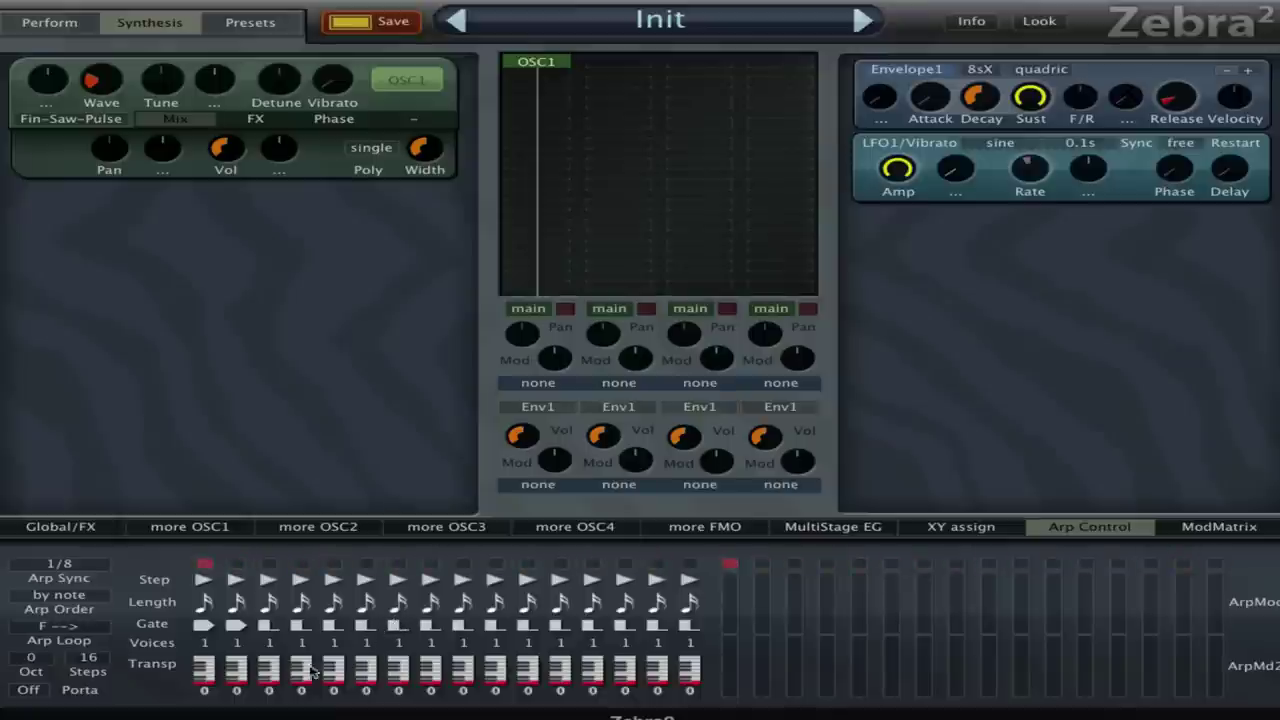
pyautogui.click(205, 603)
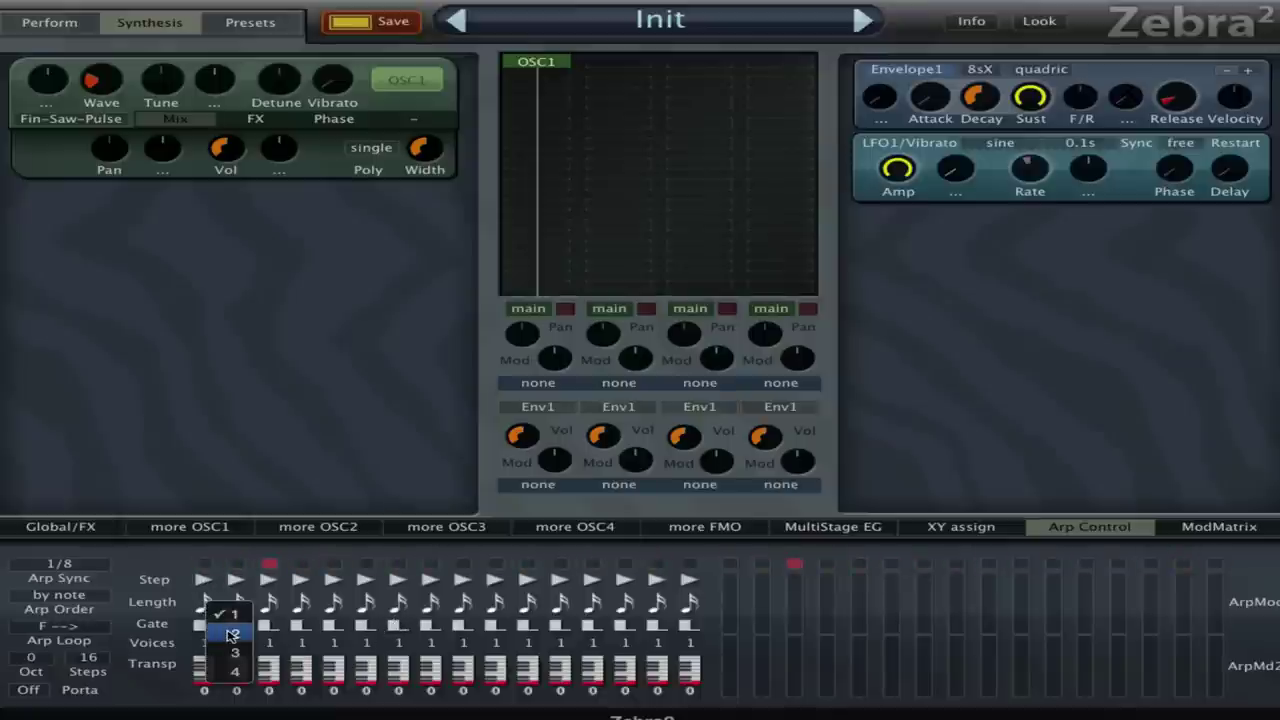
pyautogui.click(220, 618)
pyautogui.click(366, 642)
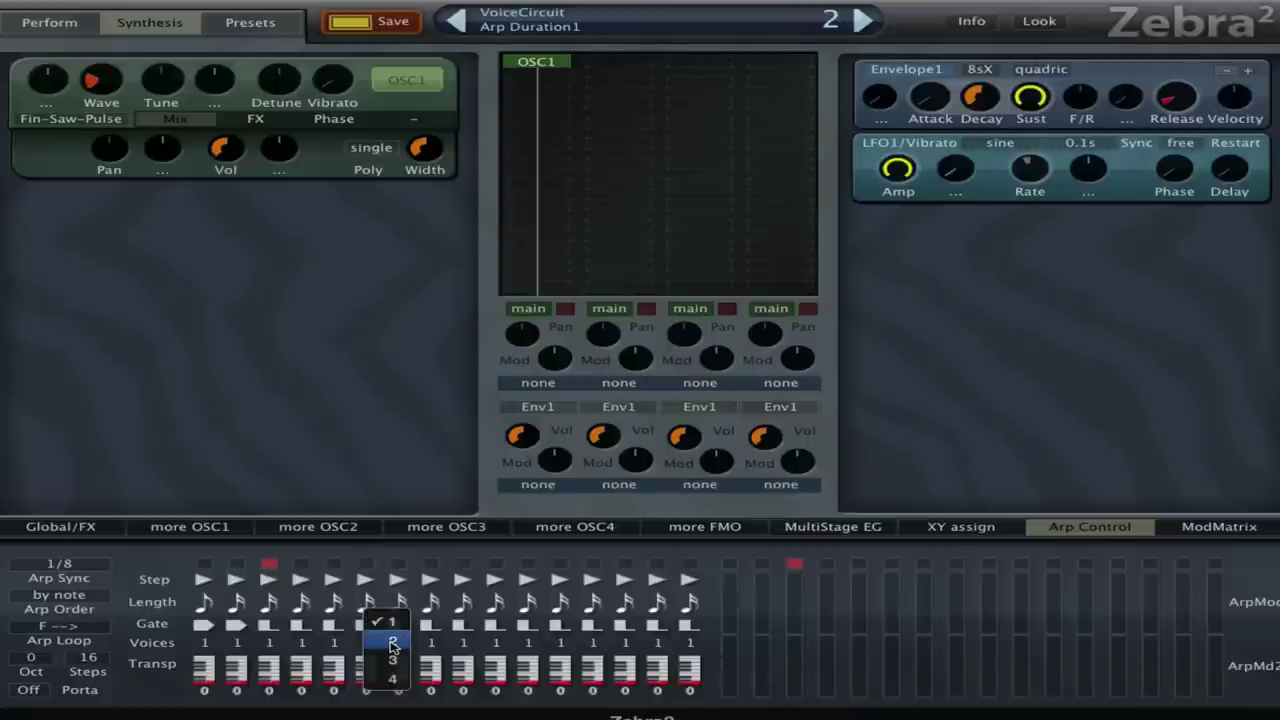
pyautogui.click(392, 643)
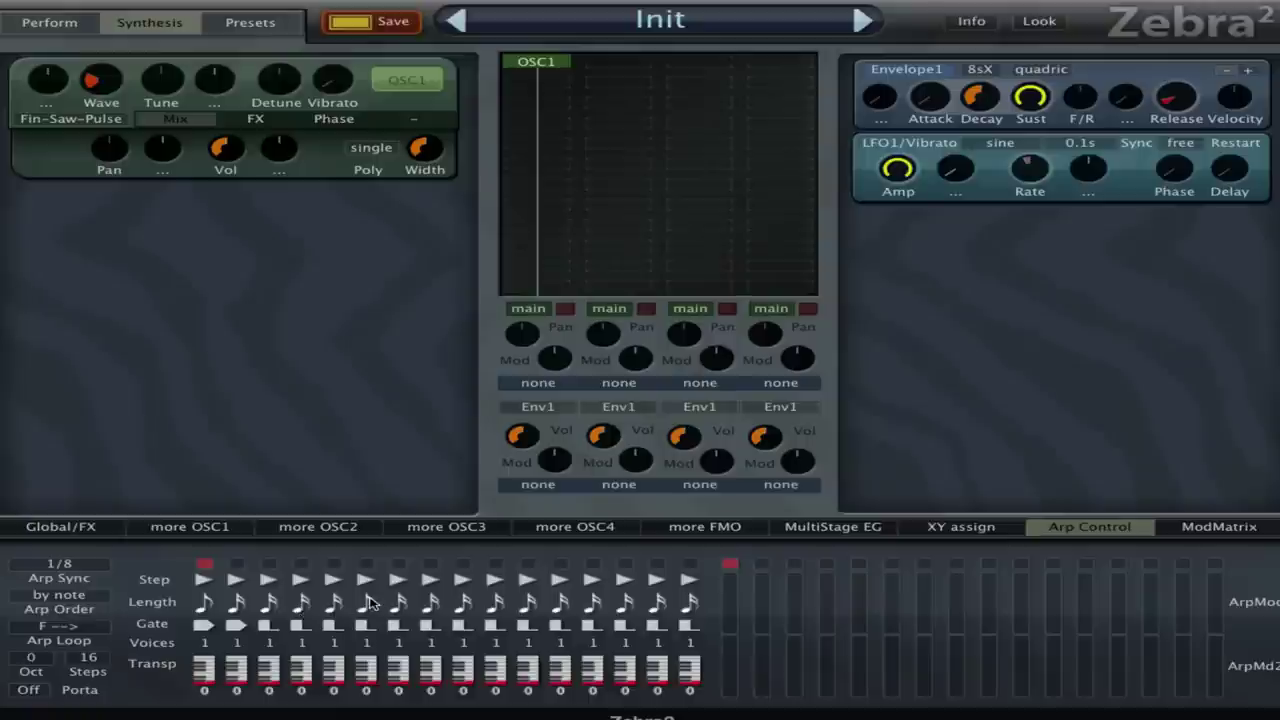
pyautogui.click(398, 610)
pyautogui.click(236, 606)
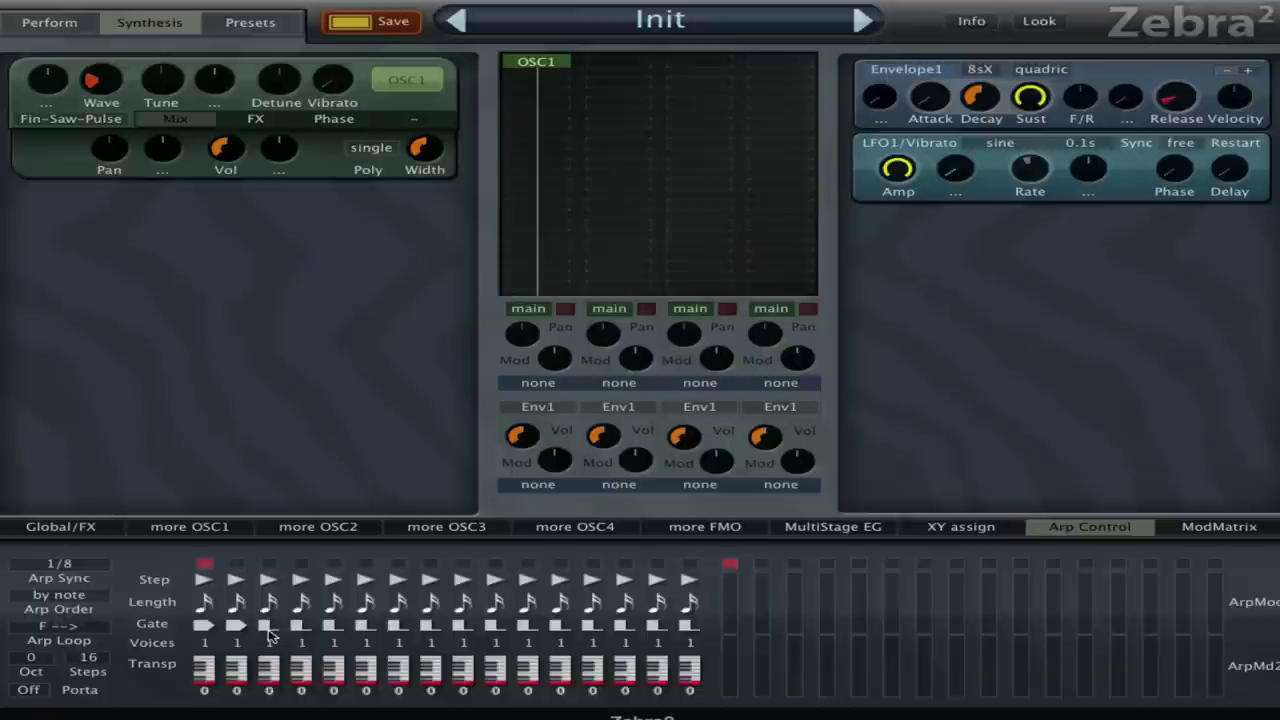
# Step: Try different gate values on arp steps 1 through 4
pyautogui.click(203, 628)
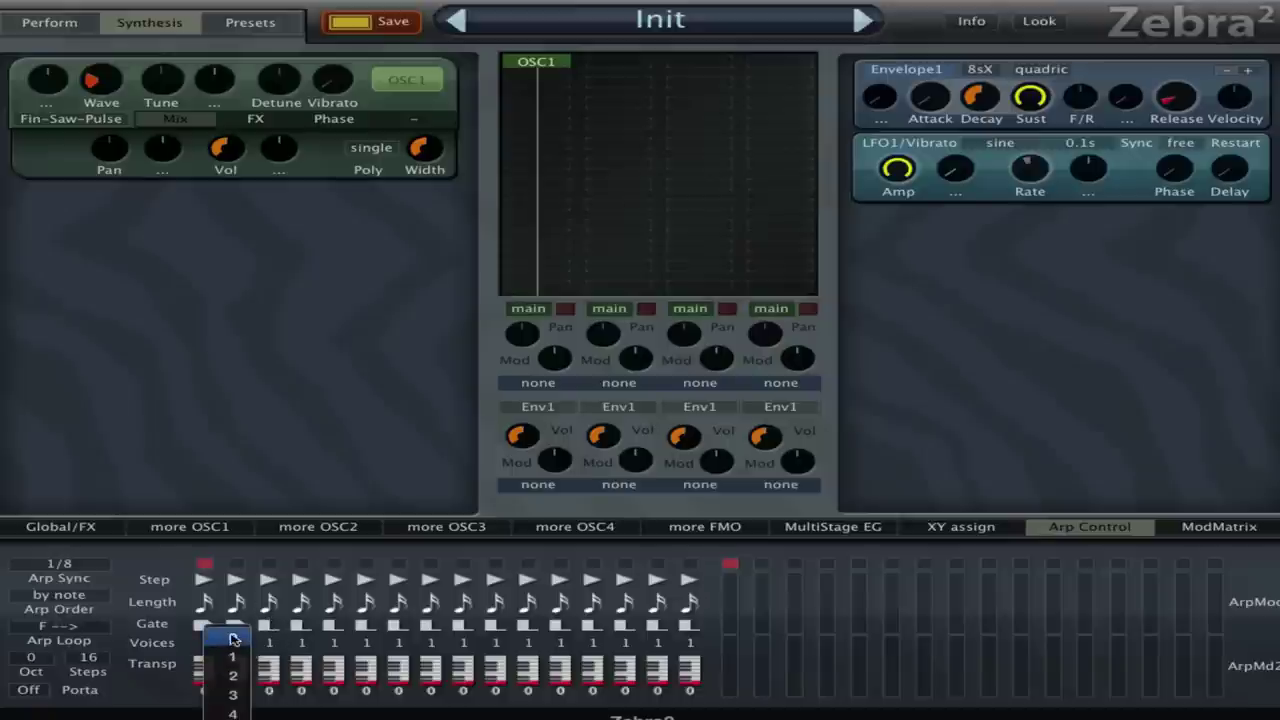
pyautogui.click(245, 640)
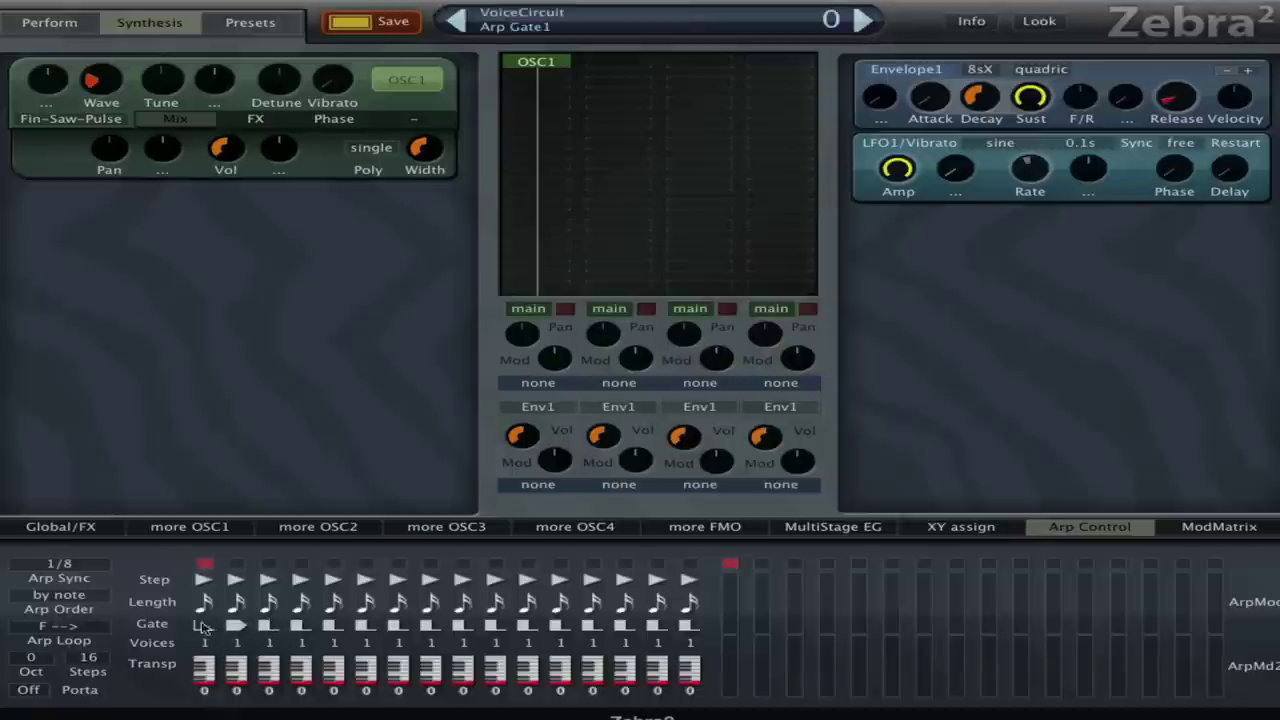
pyautogui.click(203, 626)
pyautogui.click(222, 656)
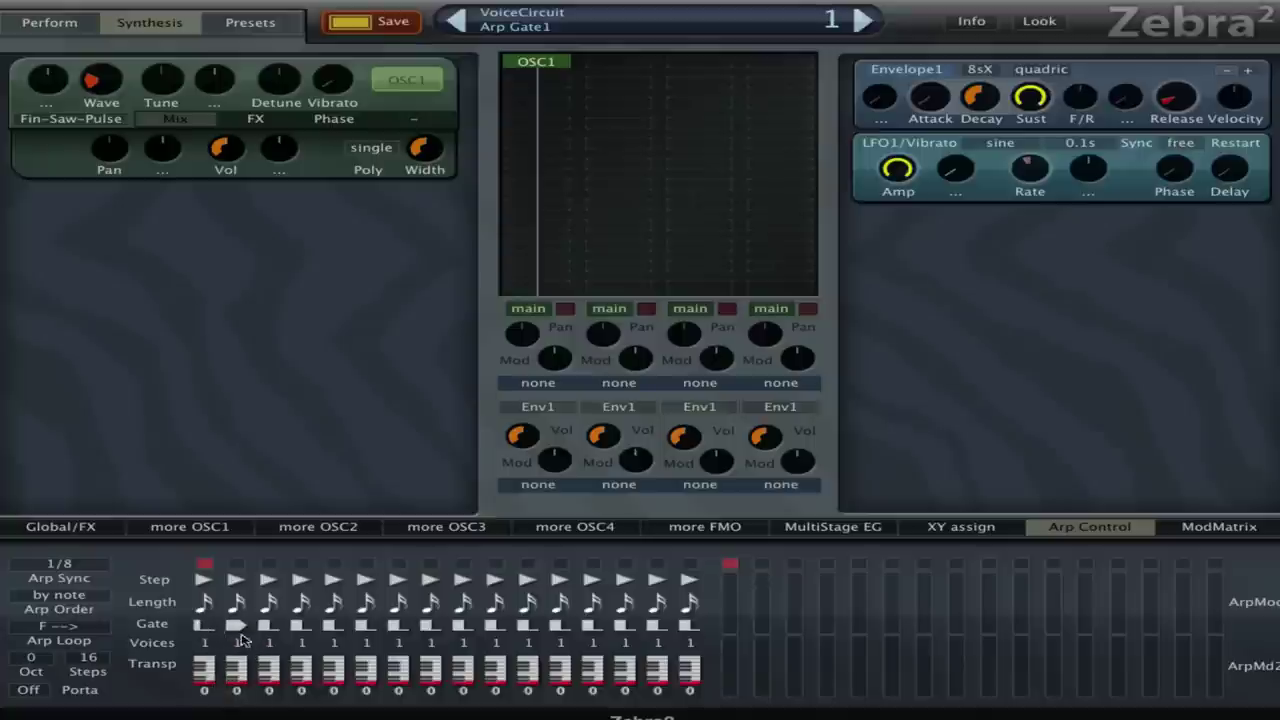
pyautogui.click(242, 636)
pyautogui.click(267, 642)
pyautogui.click(268, 632)
pyautogui.click(288, 651)
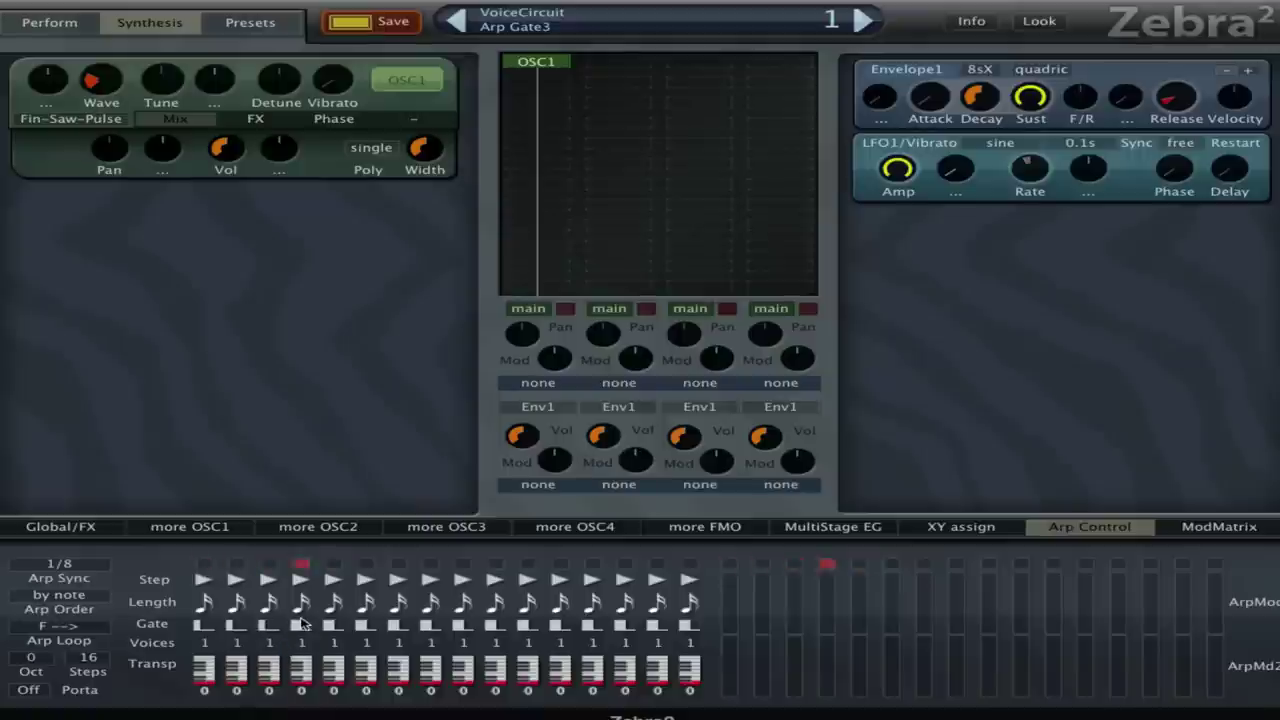
pyautogui.click(302, 625)
pyautogui.click(320, 648)
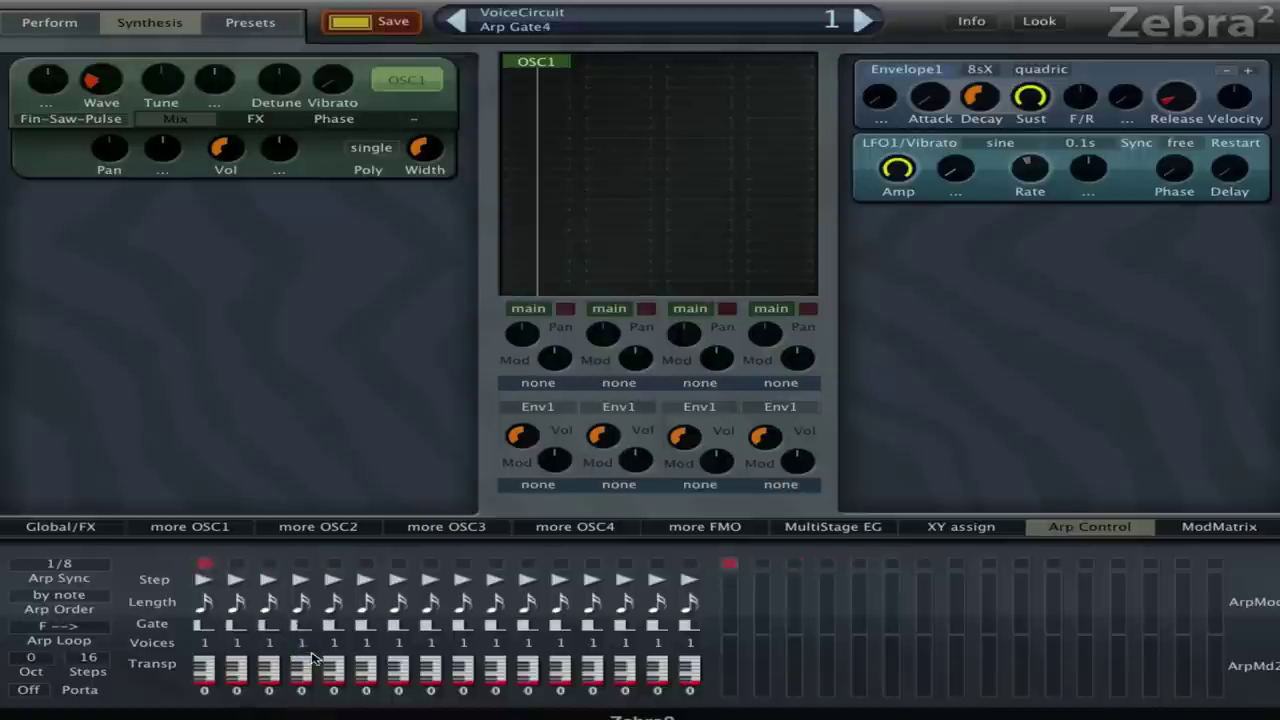
# Step: Make the gates of arp steps 1 to 4 full
pyautogui.click(197, 627)
pyautogui.click(222, 648)
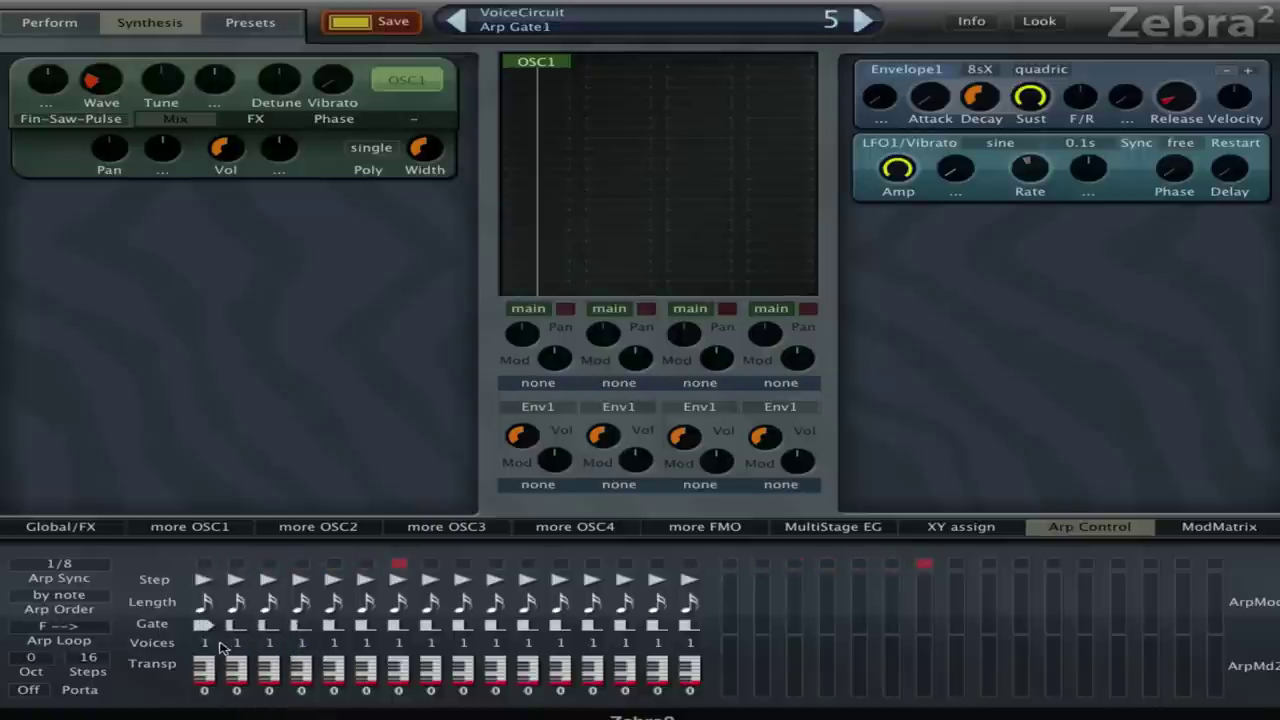
pyautogui.click(230, 626)
pyautogui.click(260, 650)
pyautogui.click(268, 626)
pyautogui.click(292, 650)
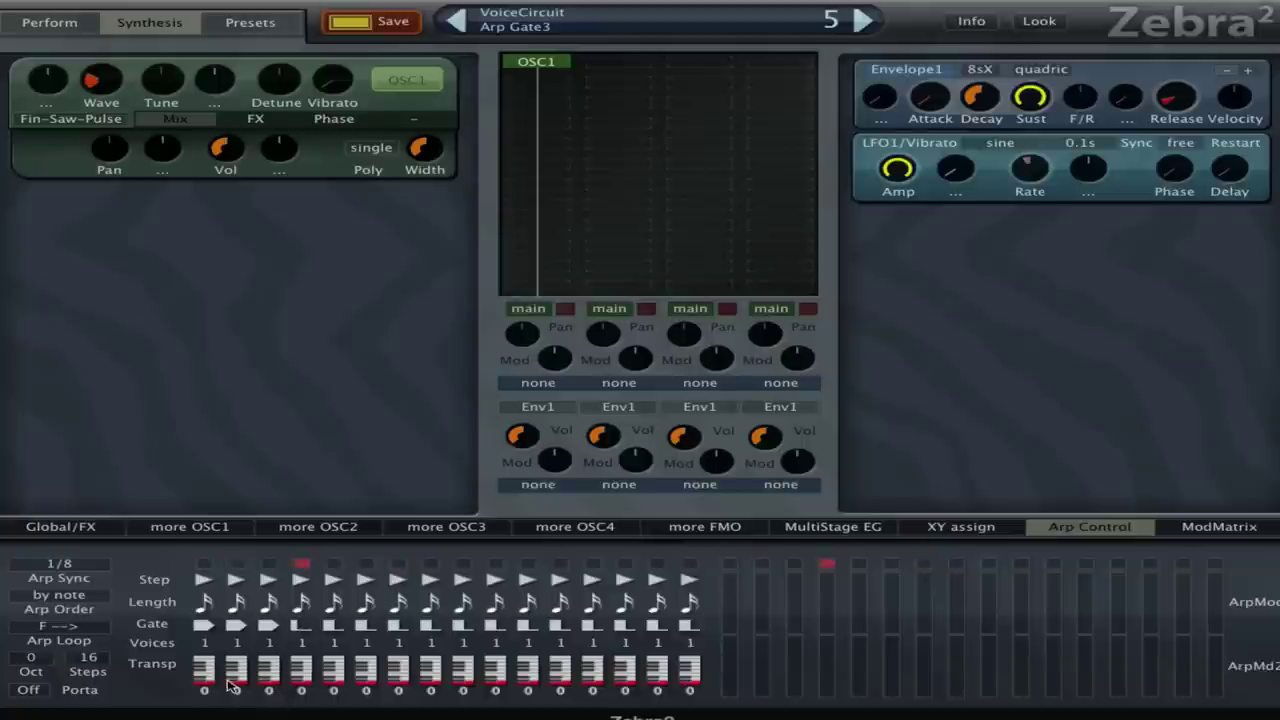
pyautogui.click(309, 630)
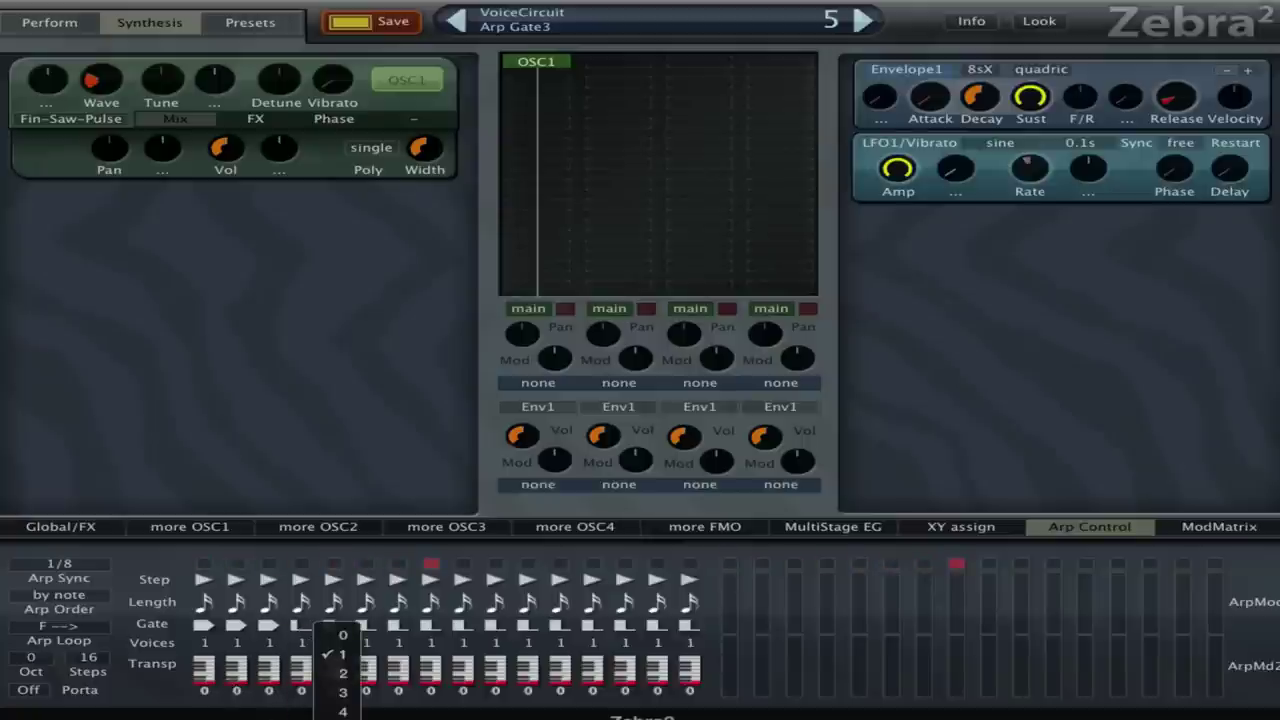
pyautogui.click(343, 673)
pyautogui.click(330, 626)
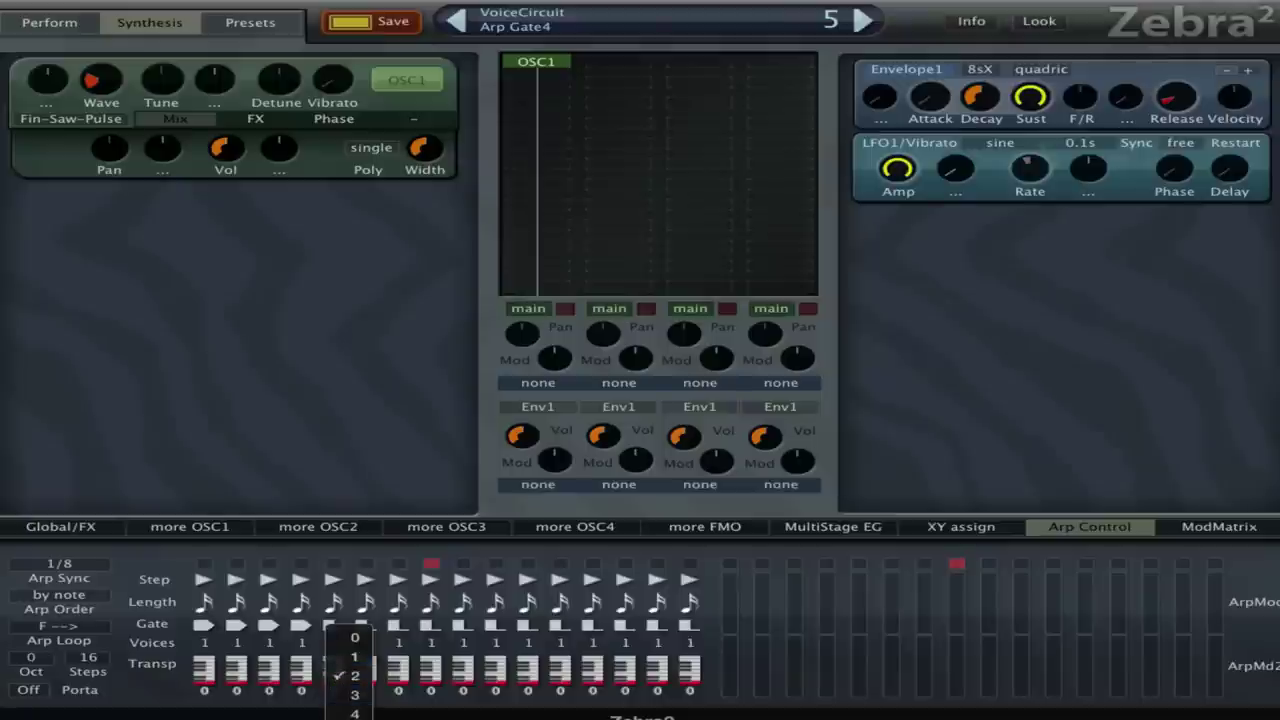
# Step: Make the gates of steps 5 to 8 full and shorten the arp loop to 8 steps
pyautogui.click(355, 700)
pyautogui.click(397, 626)
pyautogui.click(388, 700)
pyautogui.click(428, 627)
pyautogui.click(432, 700)
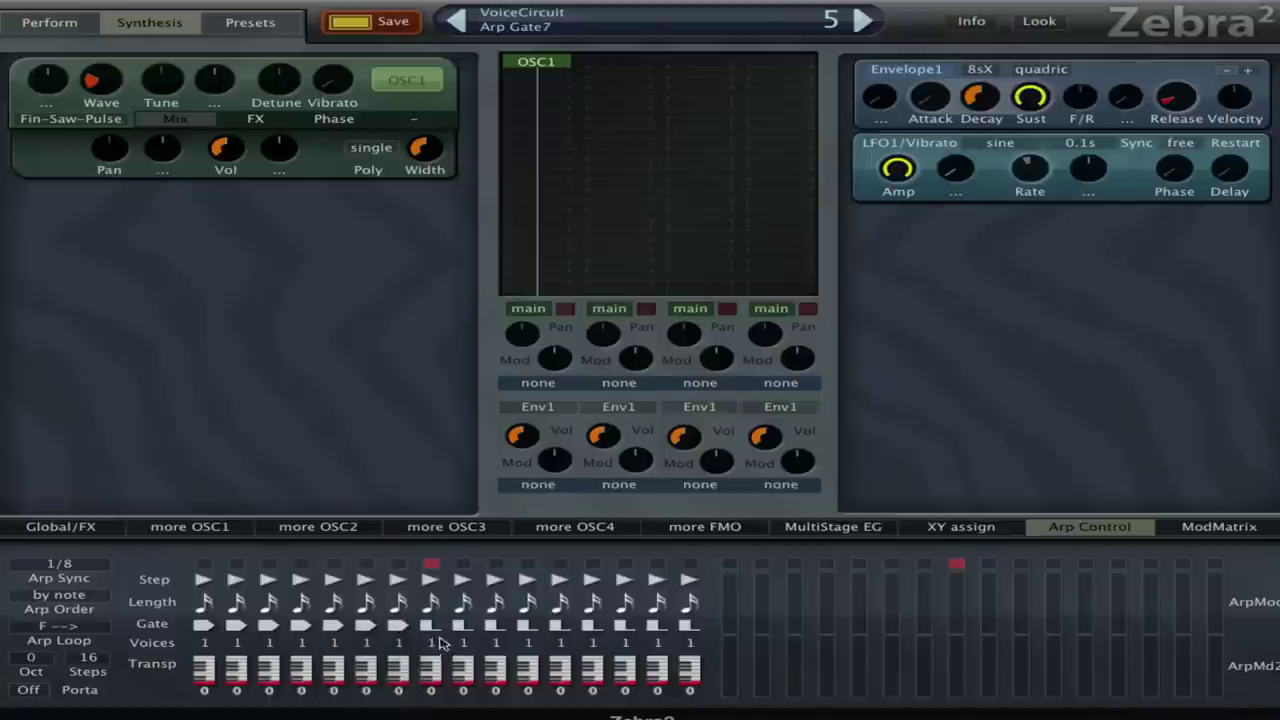
pyautogui.click(458, 627)
pyautogui.click(448, 700)
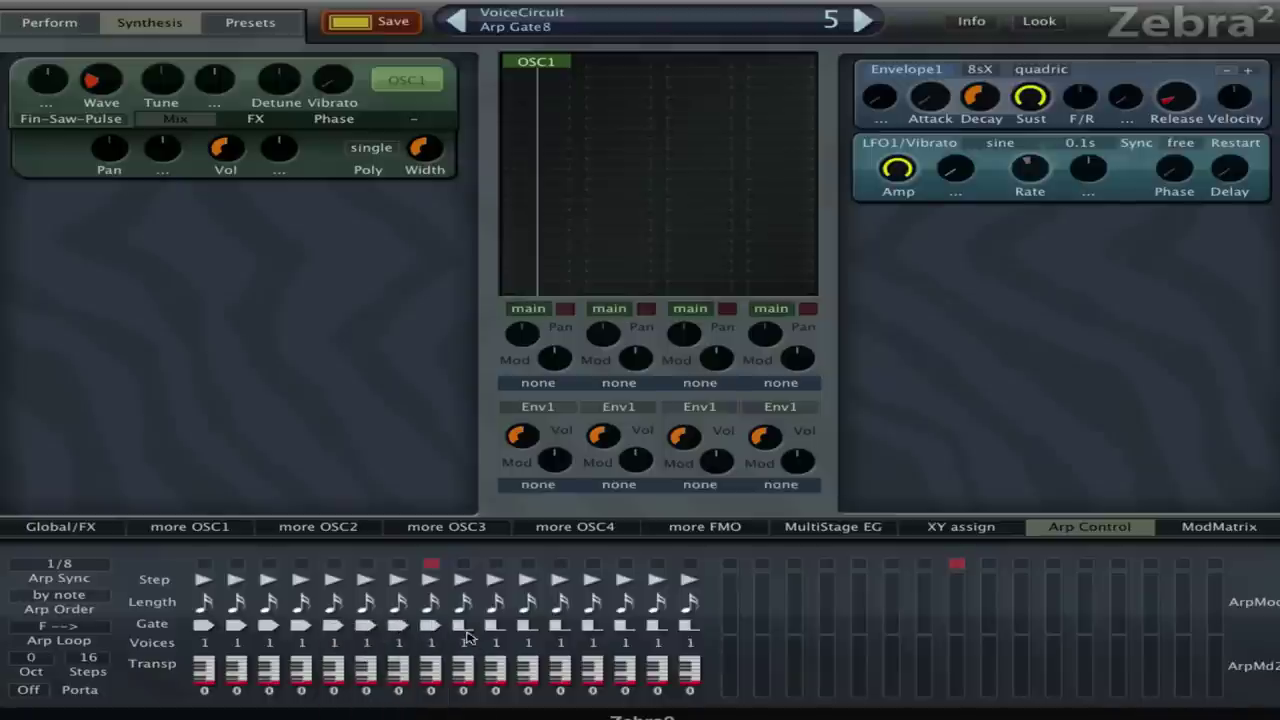
pyautogui.click(84, 660)
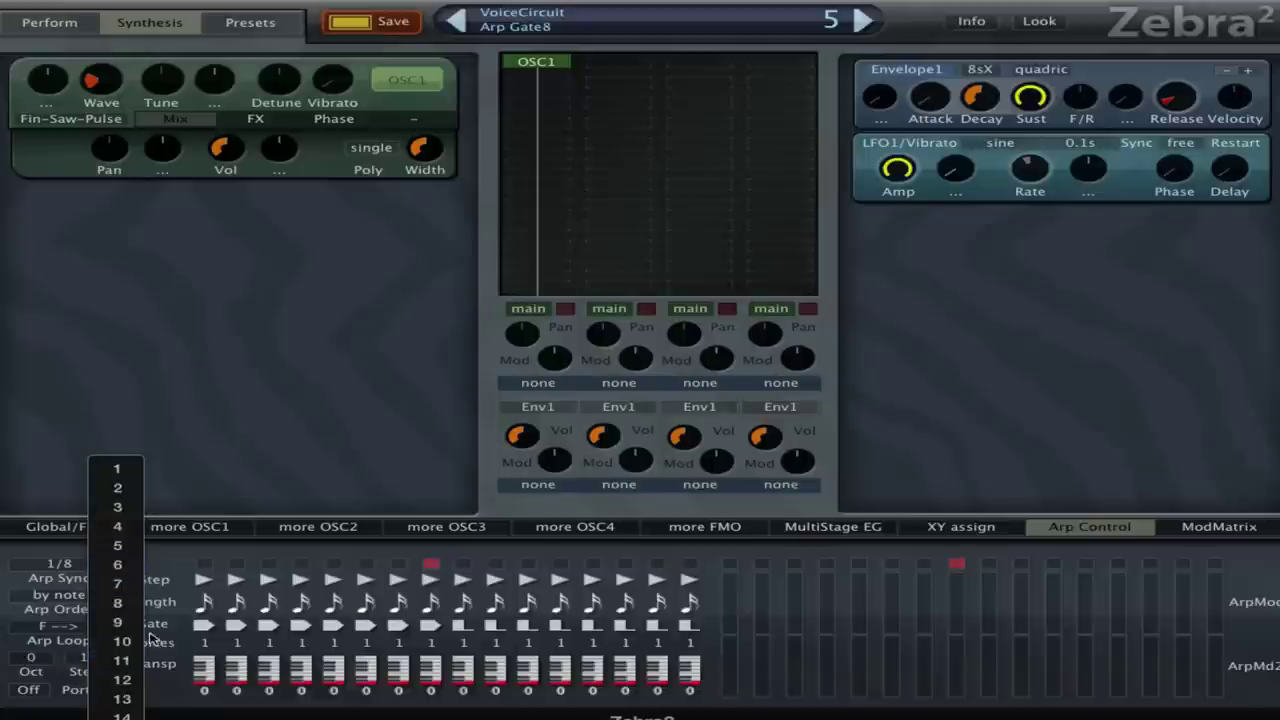
pyautogui.click(140, 603)
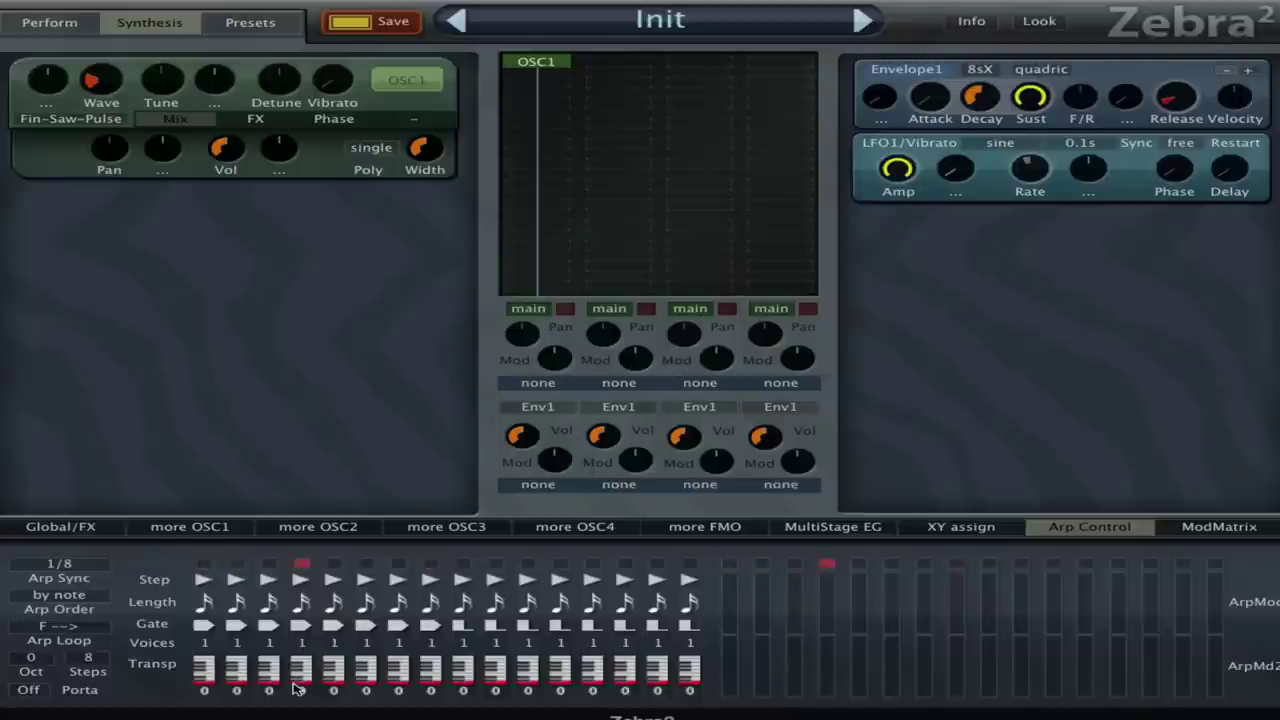
# Step: Set transpose to 3 on steps 2 and 4, 5 on step 6, 7 on step 7, 12 on step 8
pyautogui.click(228, 680)
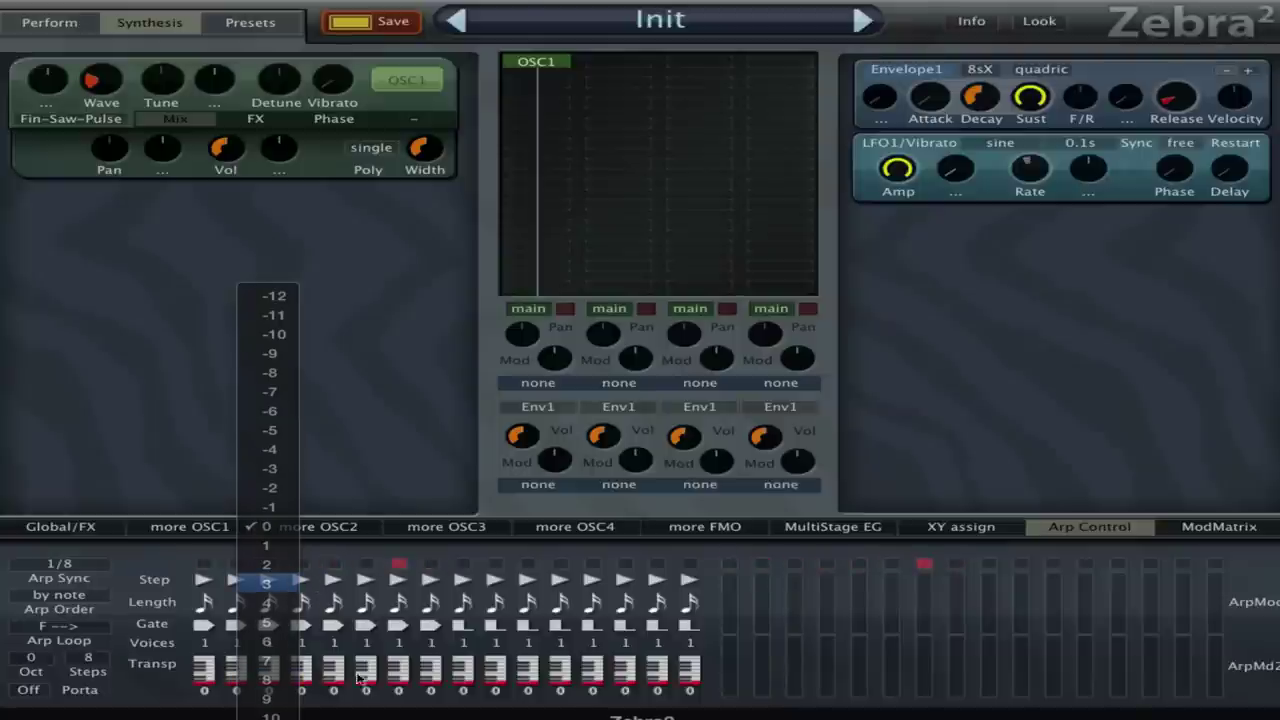
pyautogui.click(316, 676)
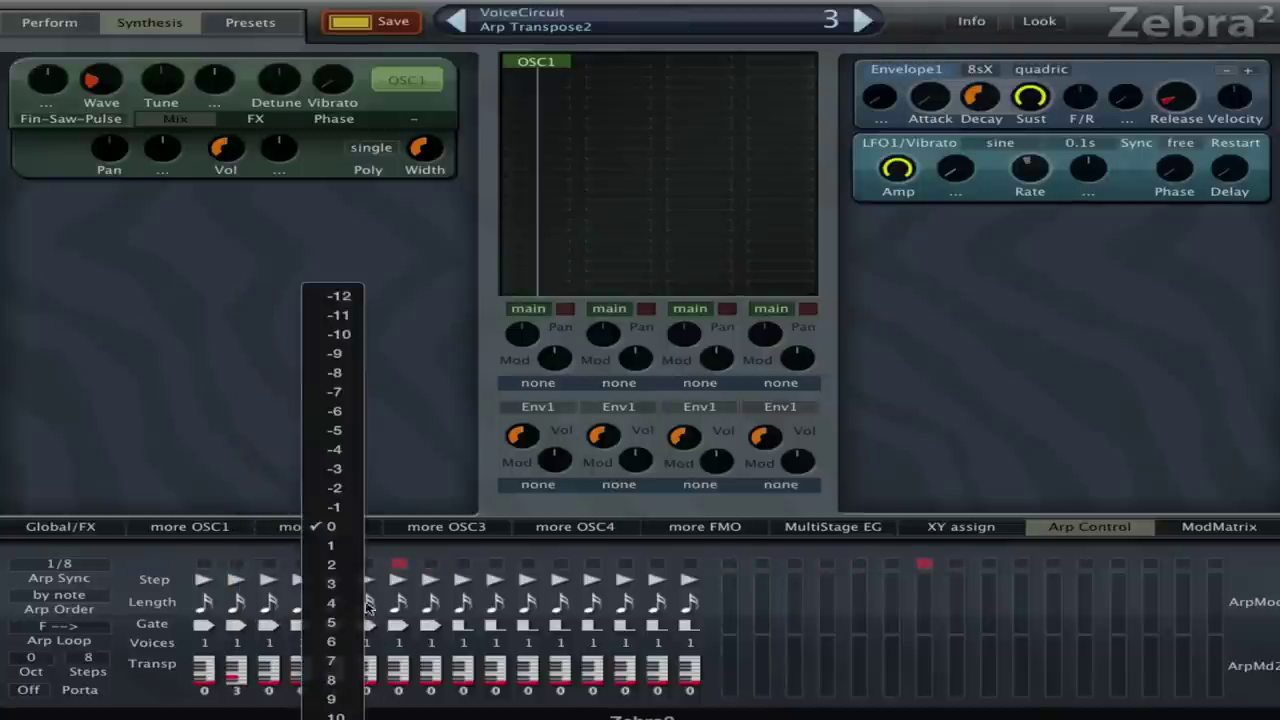
pyautogui.click(350, 590)
pyautogui.click(375, 672)
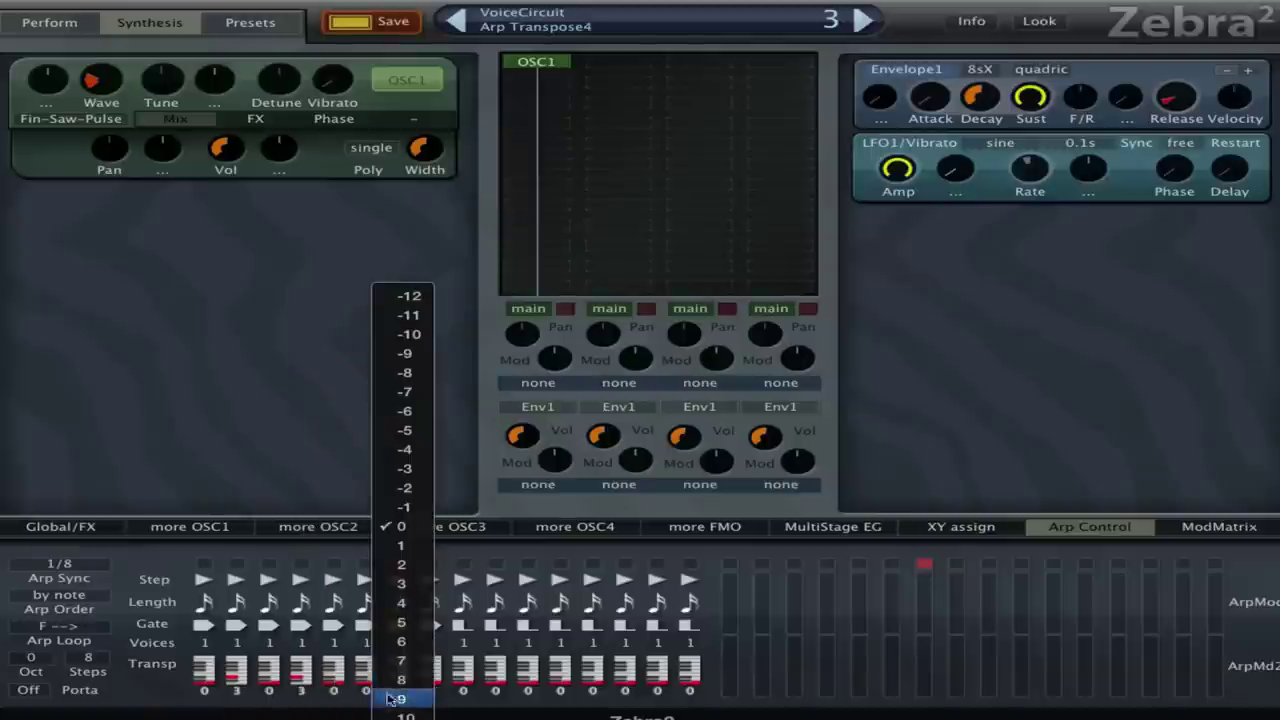
pyautogui.click(414, 626)
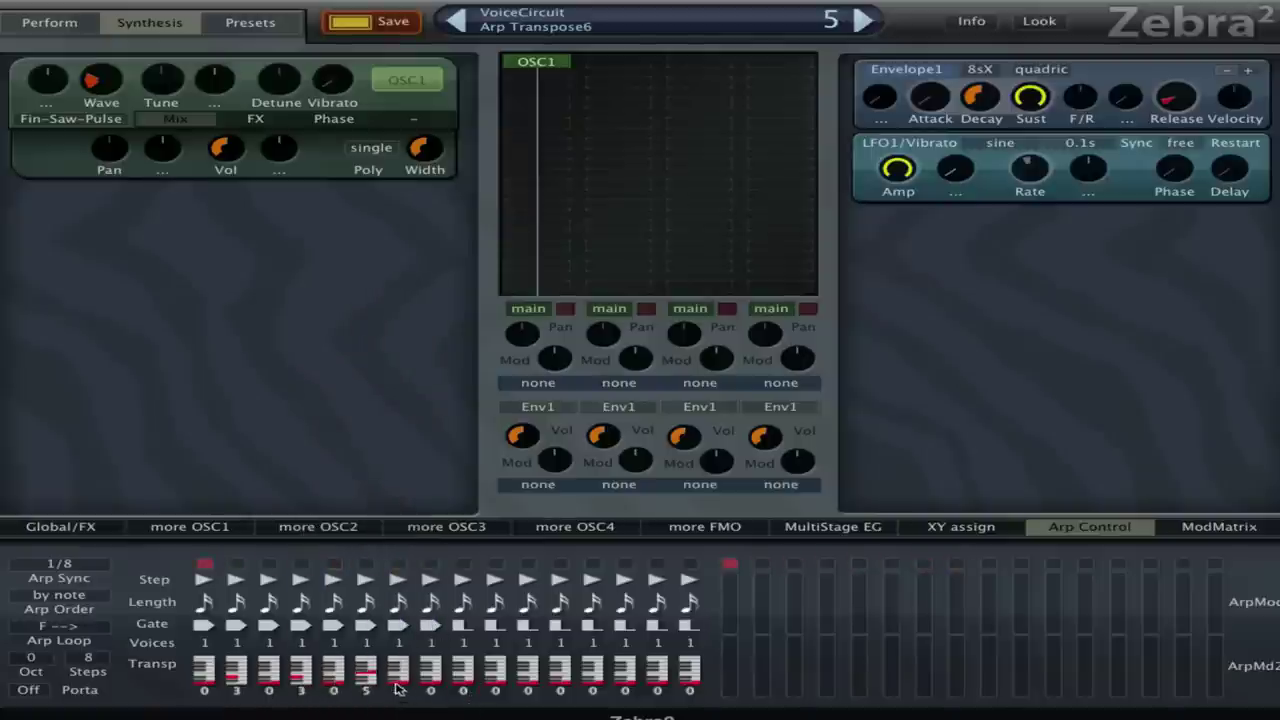
pyautogui.click(430, 672)
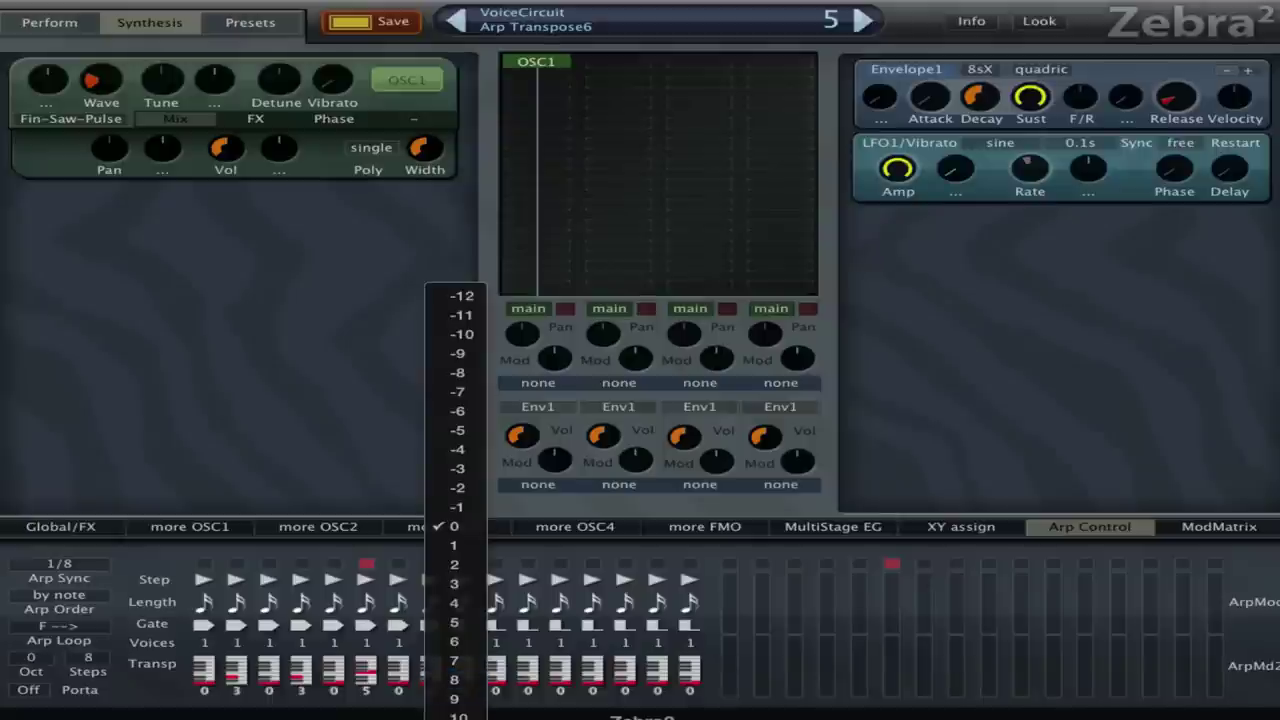
pyautogui.click(455, 714)
pyautogui.click(398, 676)
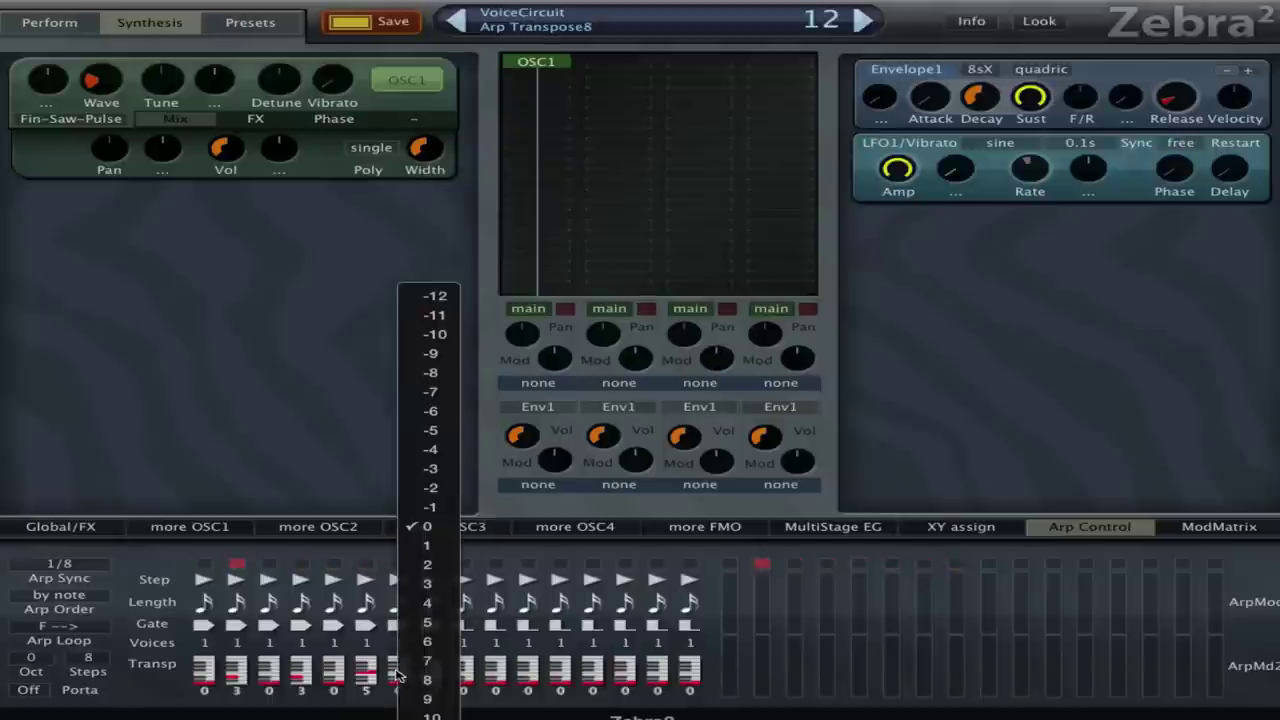
pyautogui.click(428, 660)
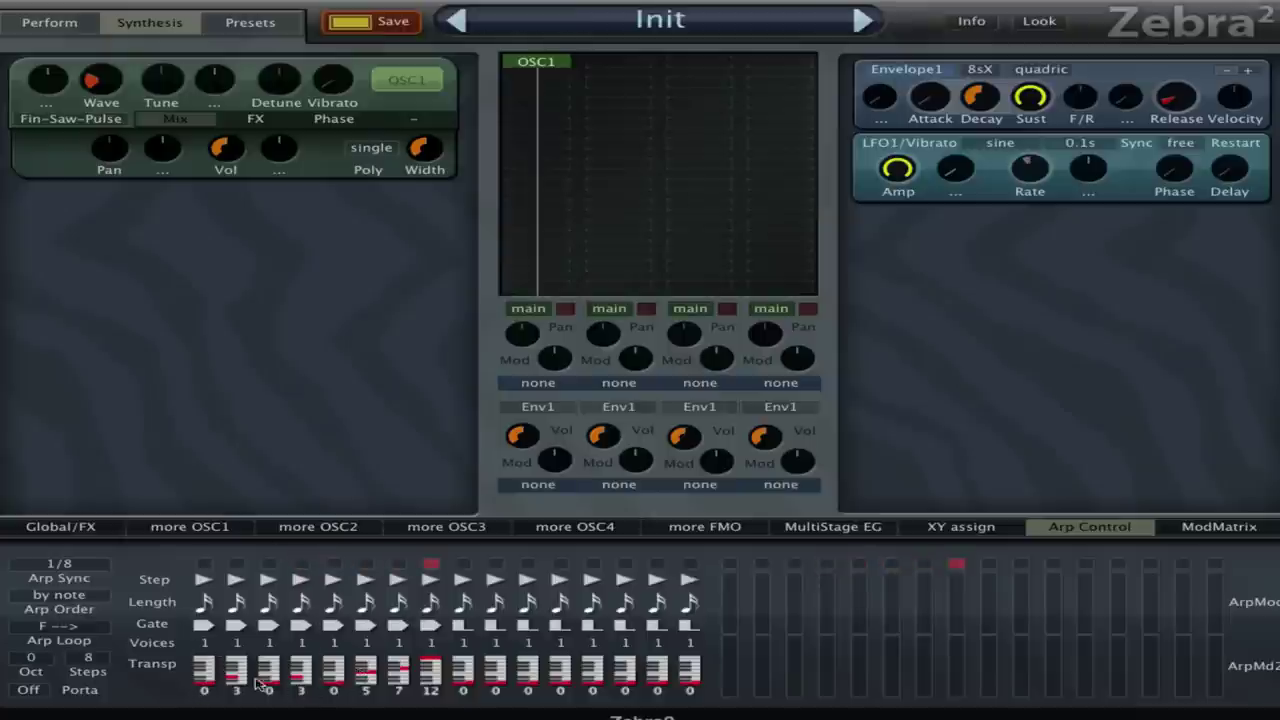
pyautogui.click(208, 678)
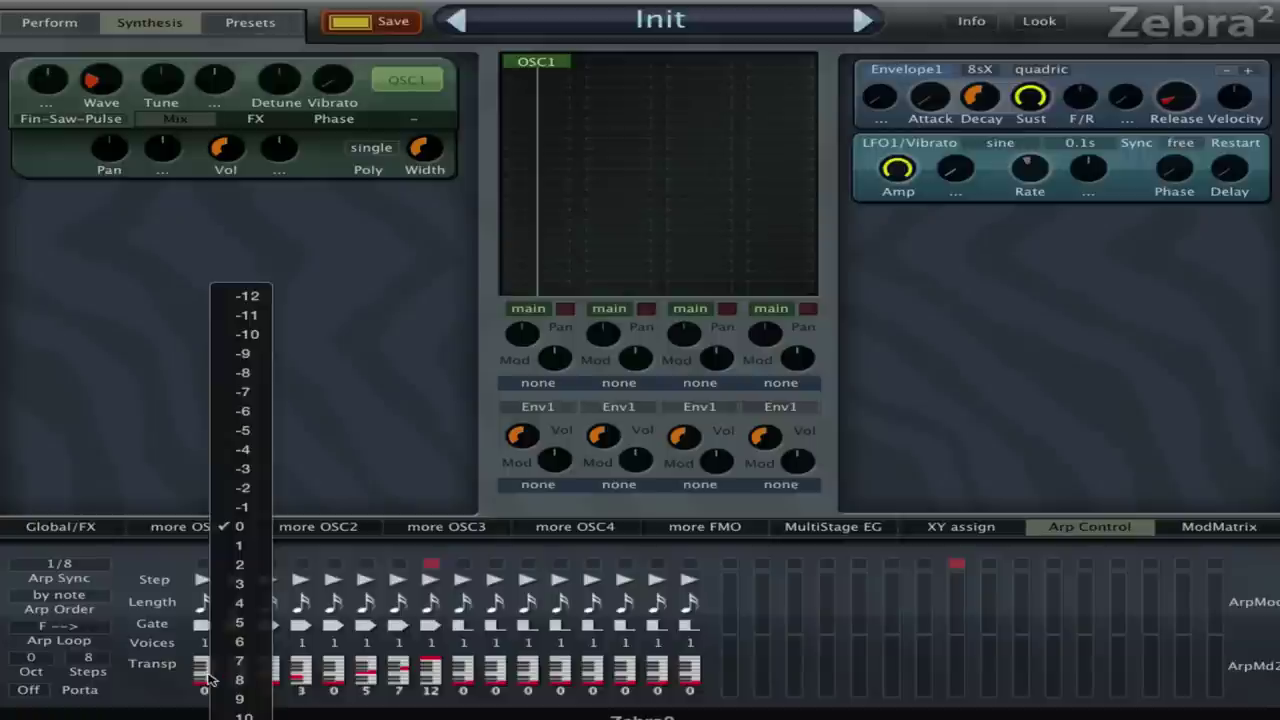
# Step: Leave step 1's transpose at 0 and set step 2's transpose to 12
pyautogui.click(249, 530)
pyautogui.click(249, 680)
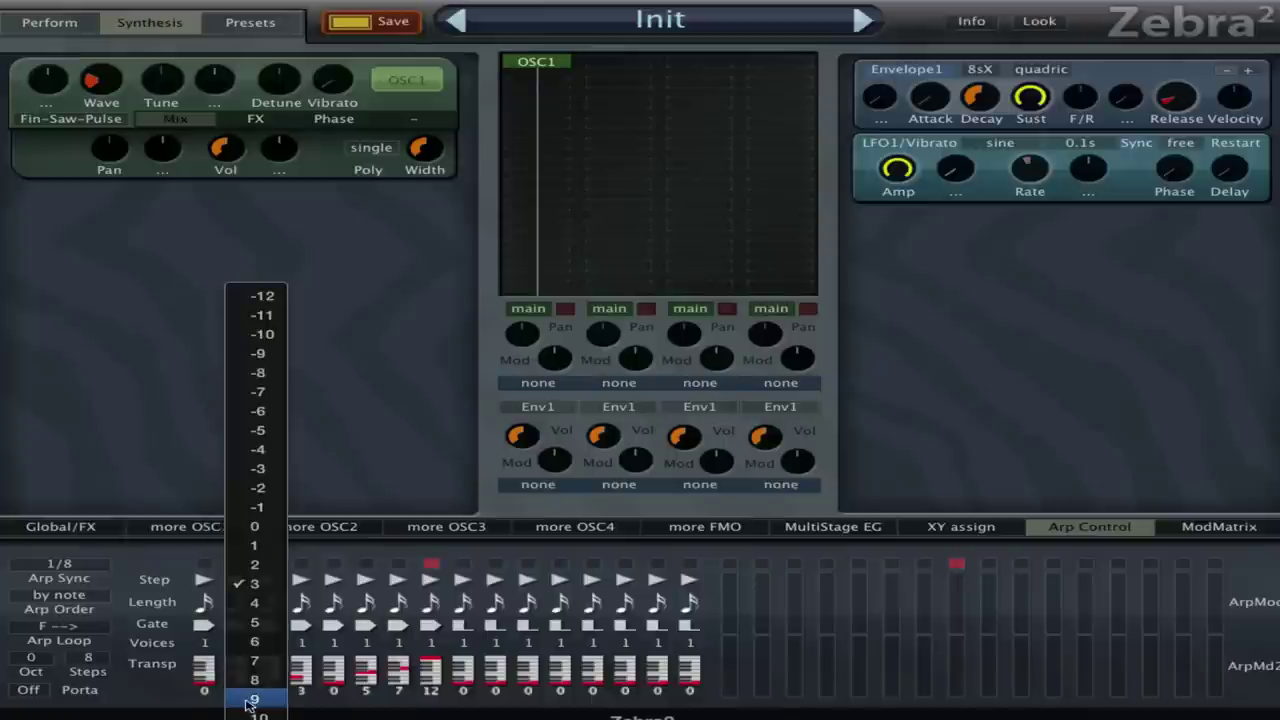
pyautogui.click(256, 714)
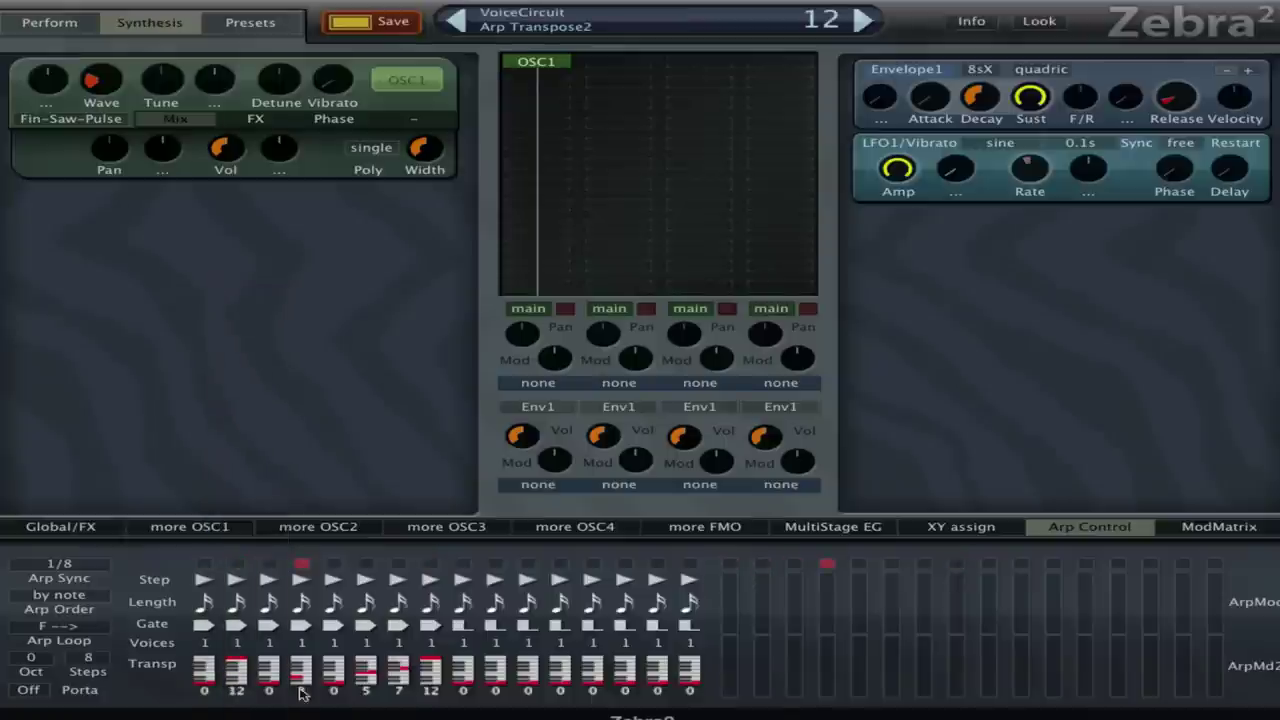
# Step: Set step 2's gate to 3 after trying 1 and 2, and the arp sync to 1/16
pyautogui.click(262, 646)
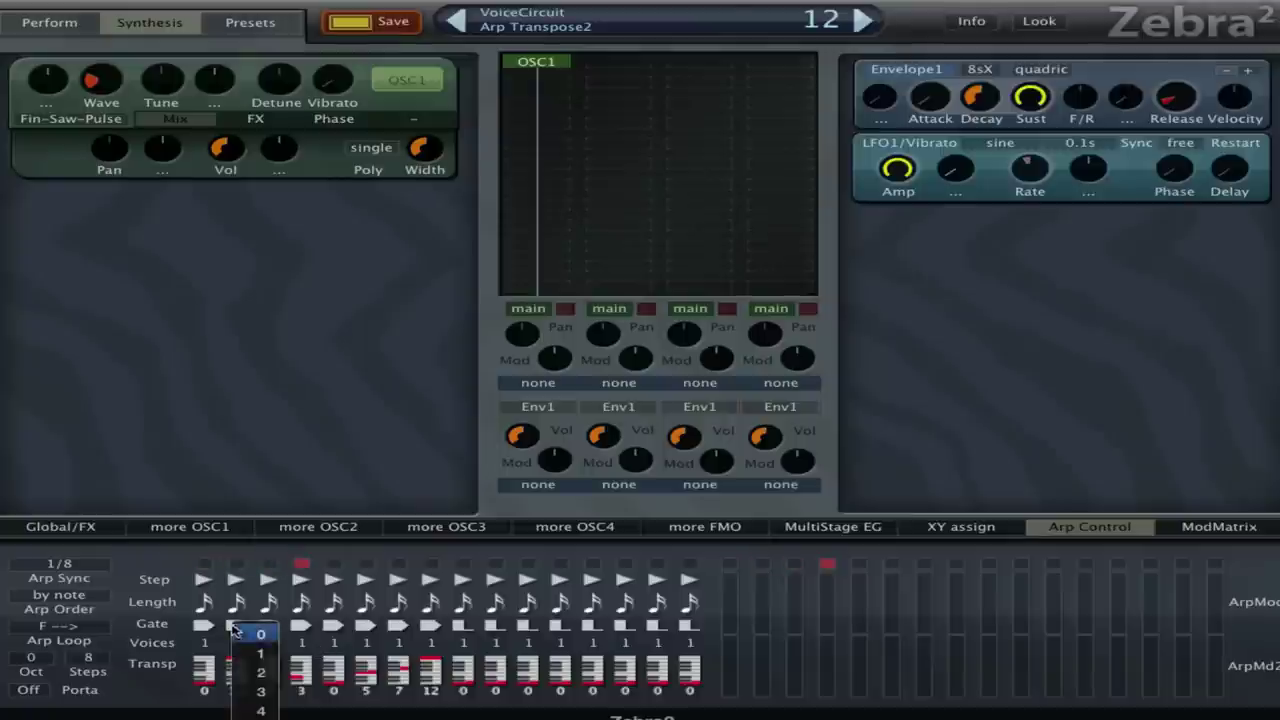
pyautogui.click(263, 650)
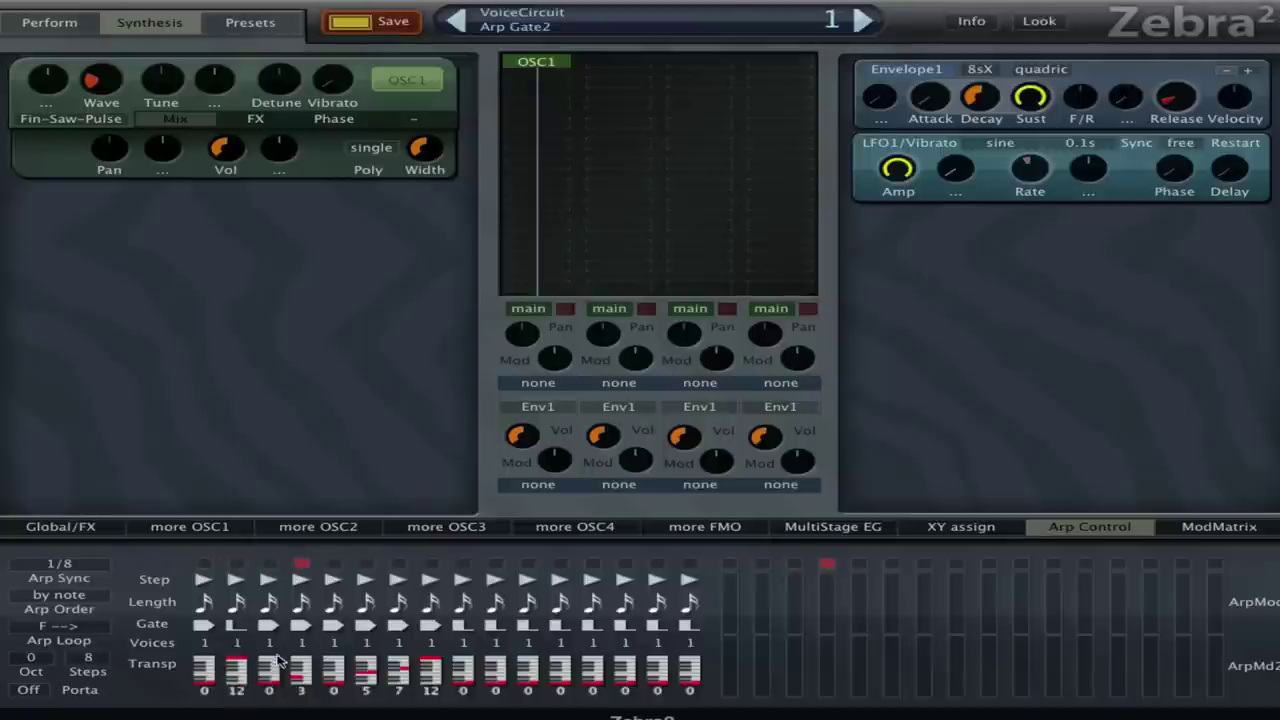
pyautogui.click(263, 640)
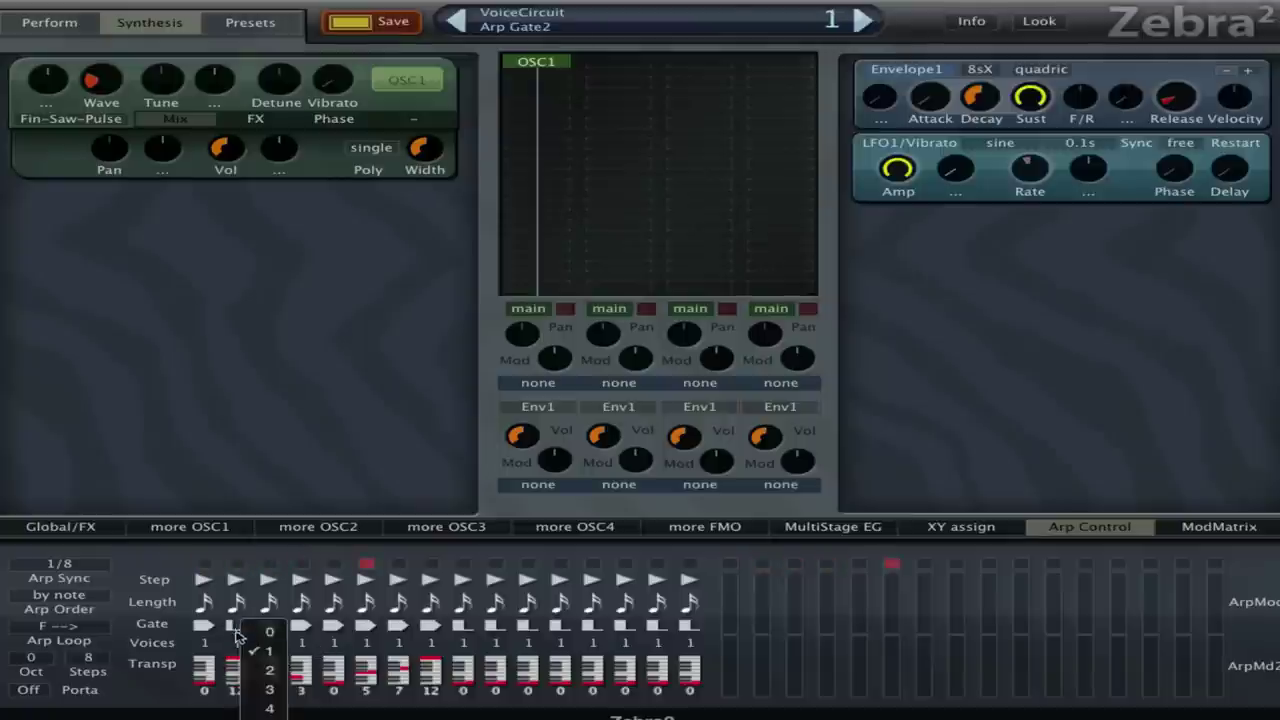
pyautogui.click(267, 676)
pyautogui.click(266, 677)
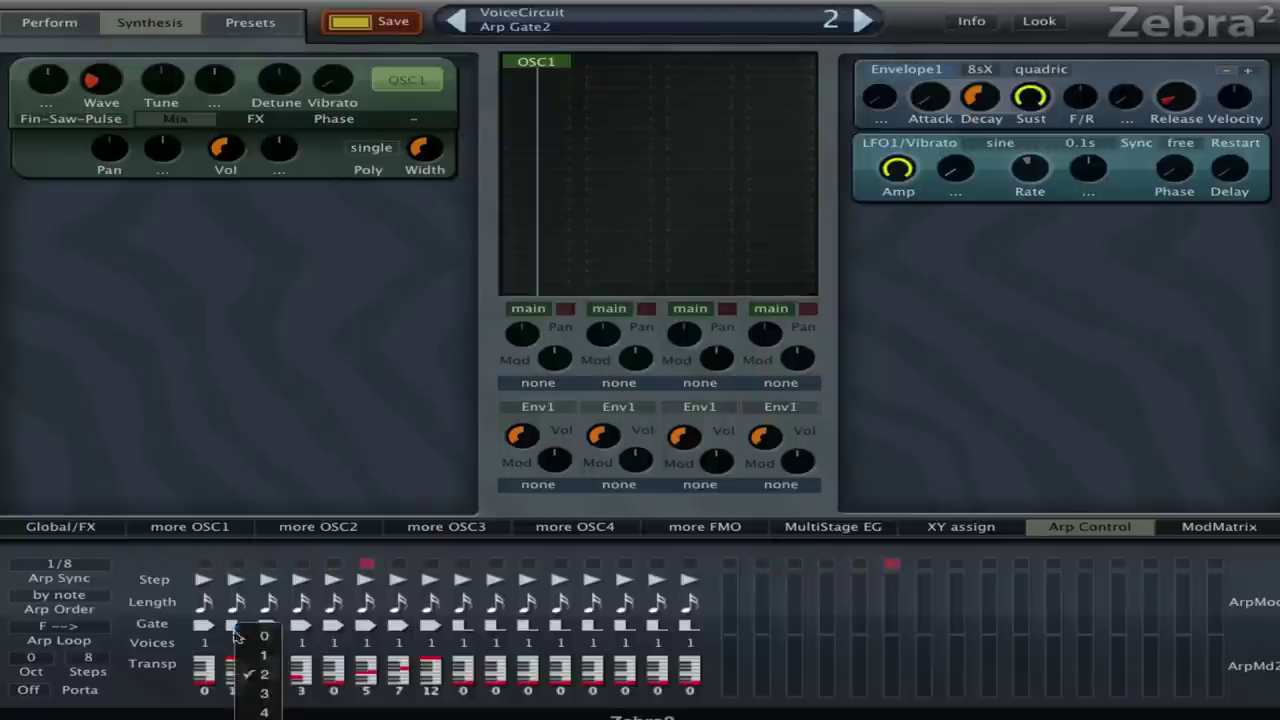
pyautogui.click(260, 692)
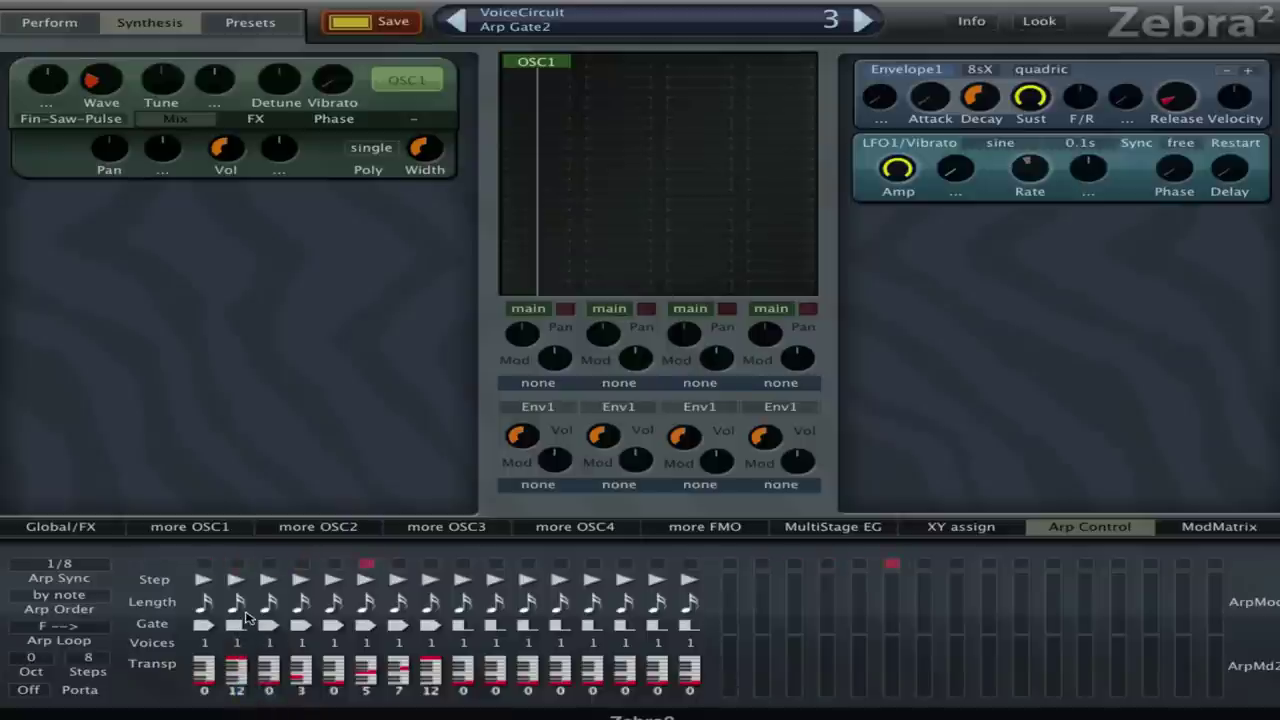
pyautogui.click(62, 563)
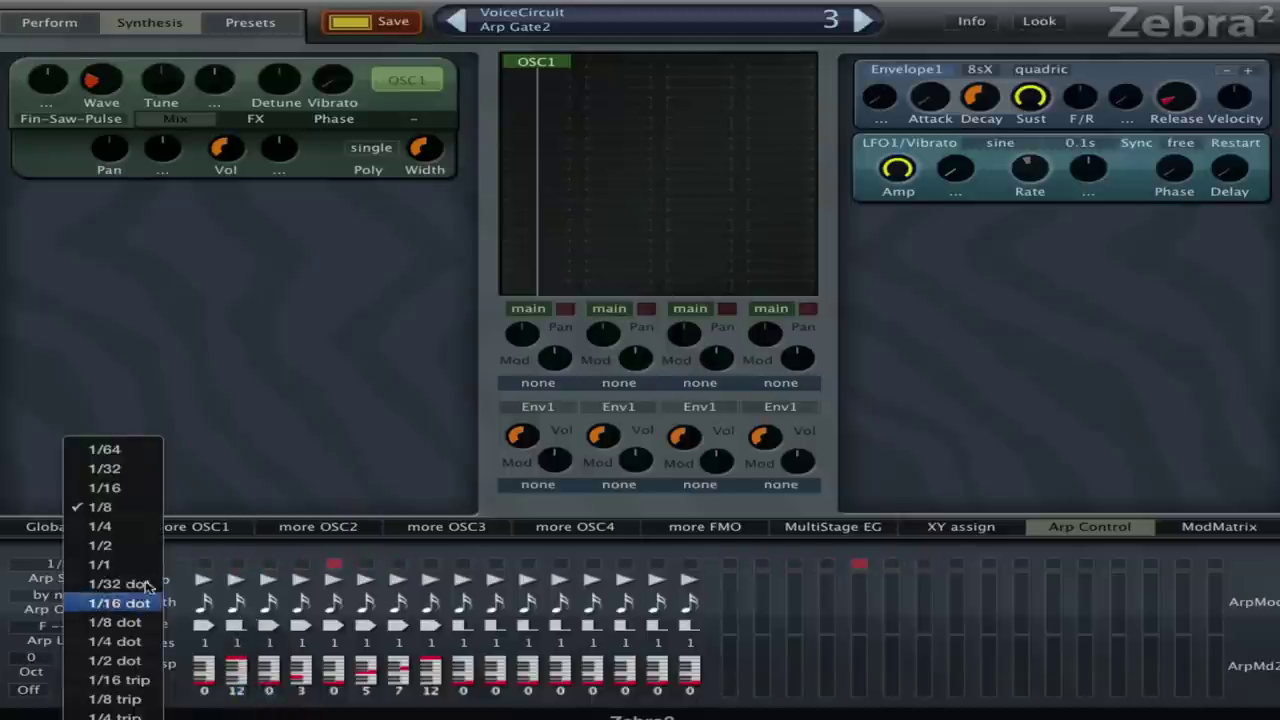
pyautogui.click(153, 489)
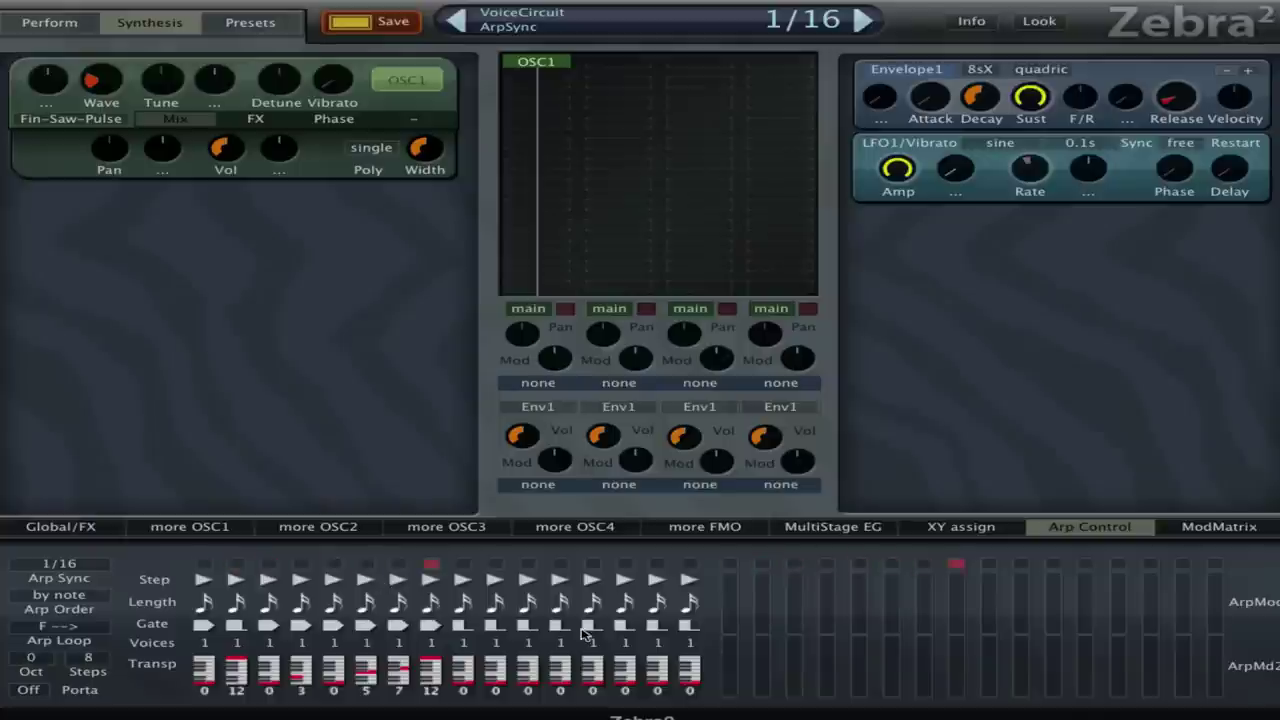
# Step: Set the gates of steps 3, 4, 5 and 6 to 1, 1, 4 and 3
pyautogui.click(268, 624)
pyautogui.click(292, 651)
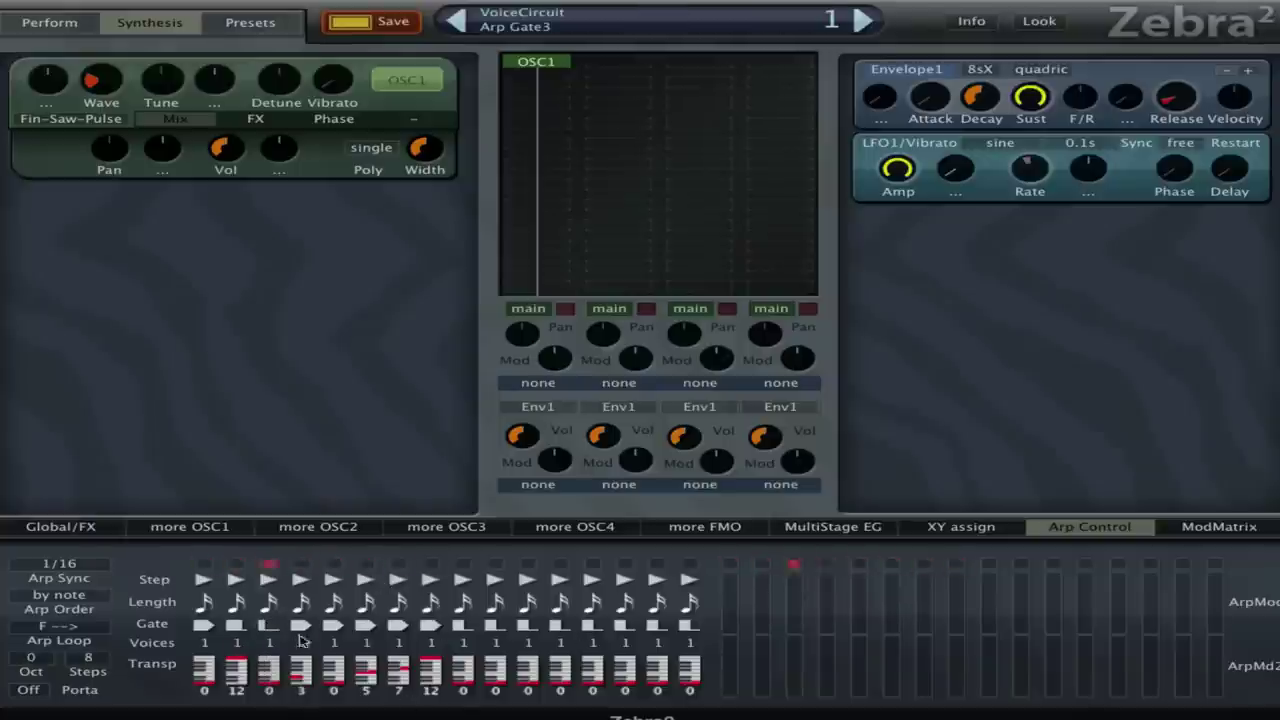
pyautogui.click(300, 624)
pyautogui.click(316, 653)
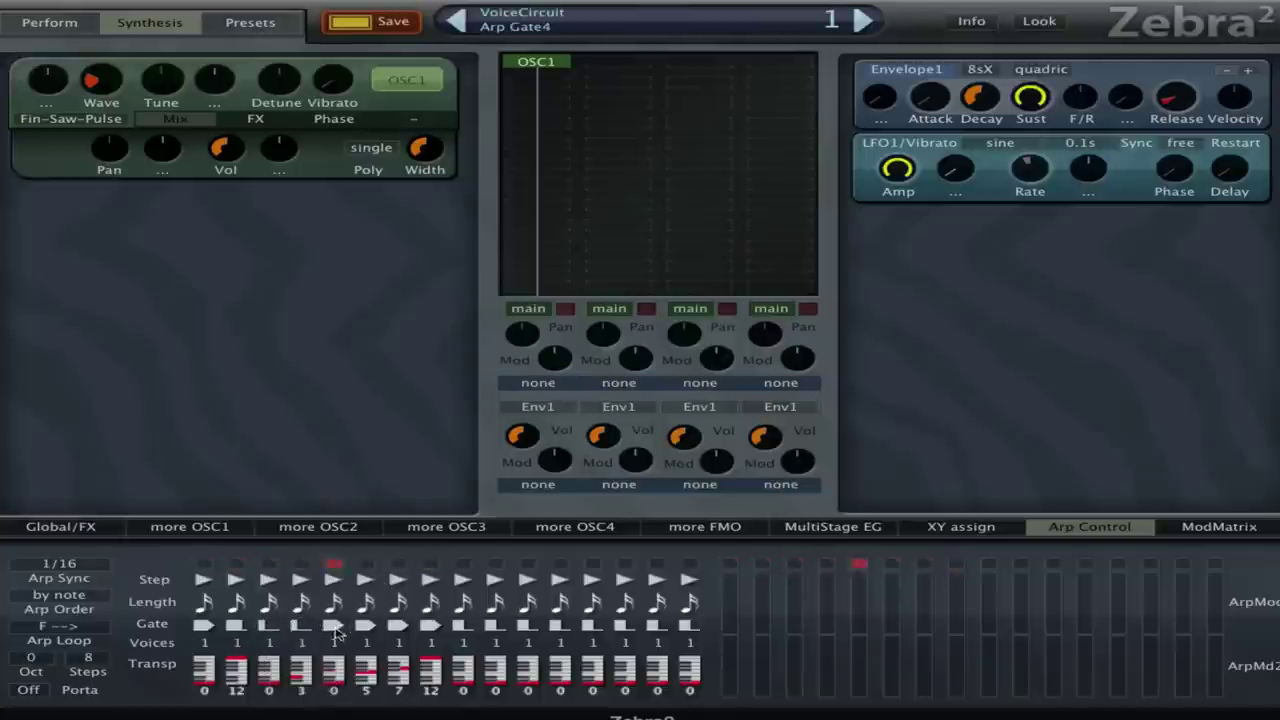
pyautogui.click(333, 624)
pyautogui.click(361, 713)
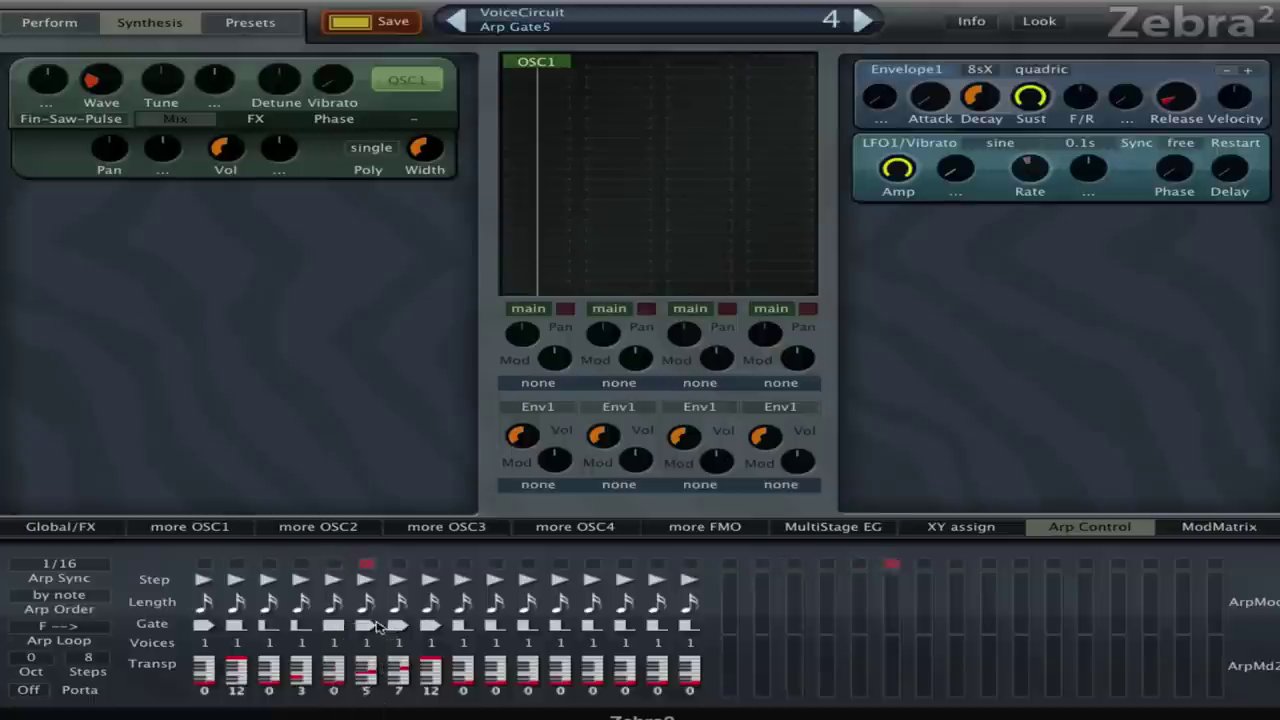
pyautogui.click(365, 624)
pyautogui.click(390, 694)
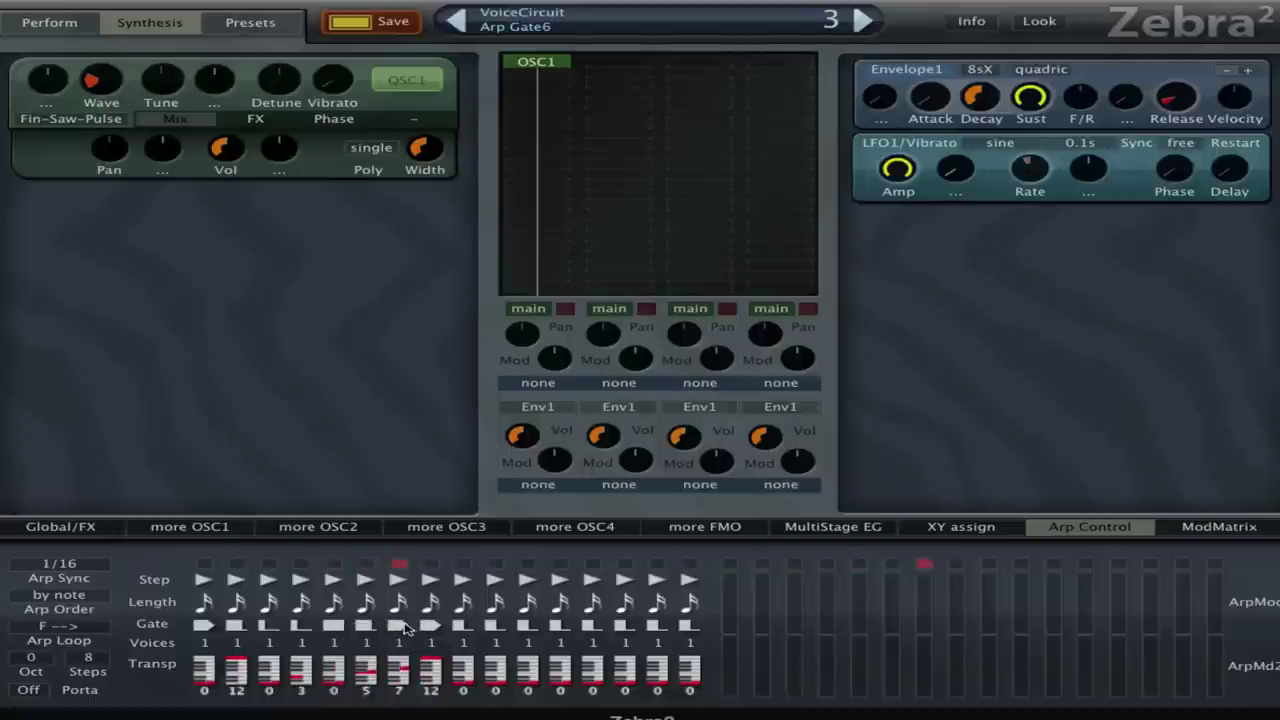
# Step: Set the gates of steps 7 and 8 to 2 each, after trying other values
pyautogui.click(397, 624)
pyautogui.click(420, 703)
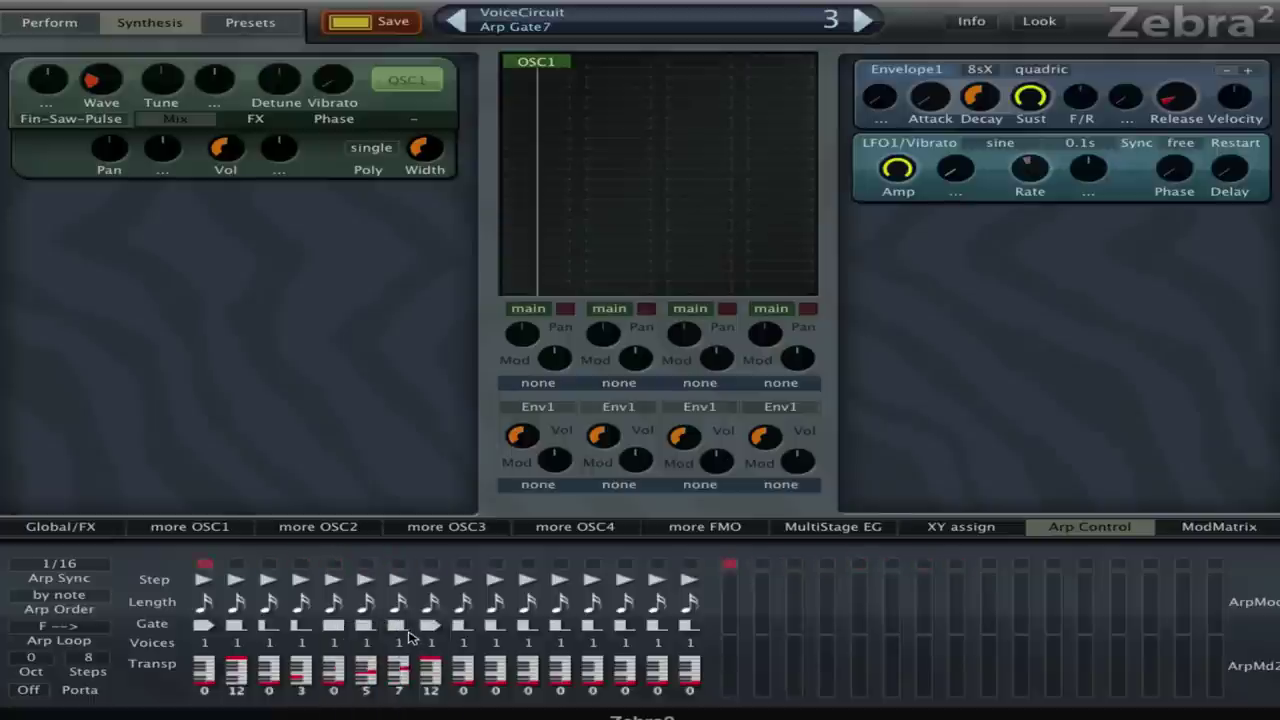
pyautogui.click(397, 624)
pyautogui.click(428, 717)
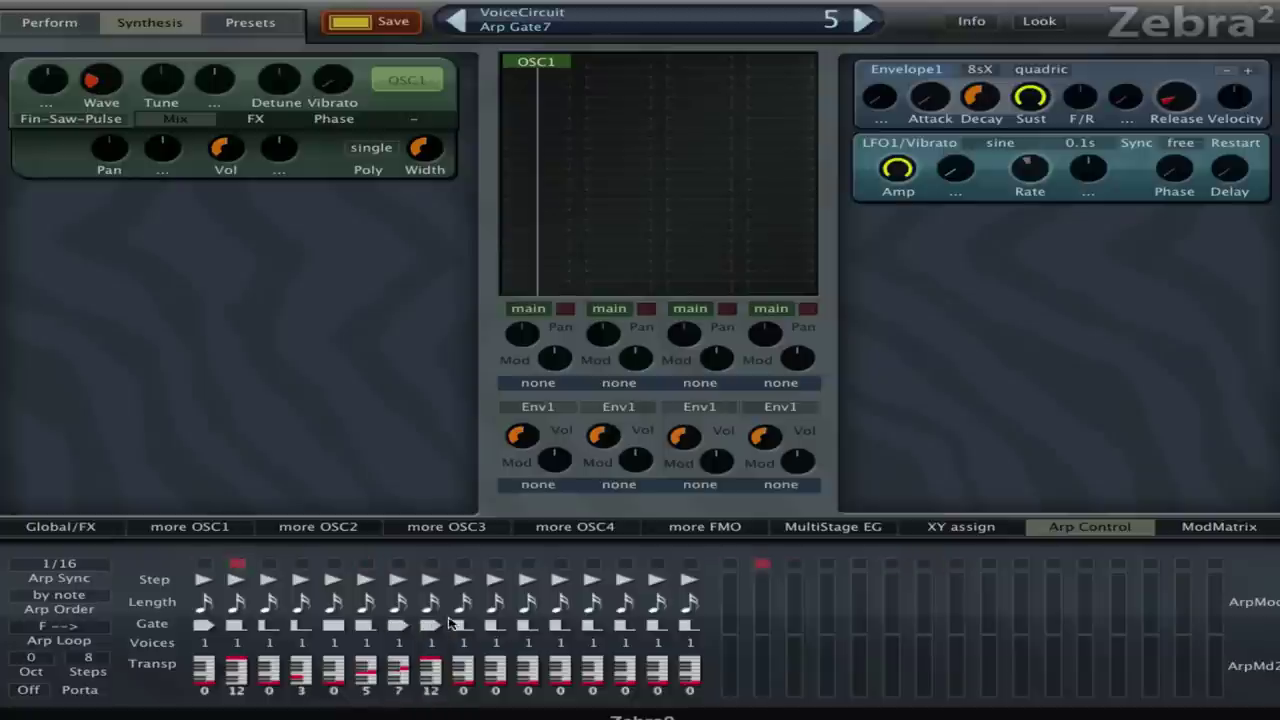
pyautogui.click(432, 624)
pyautogui.click(447, 651)
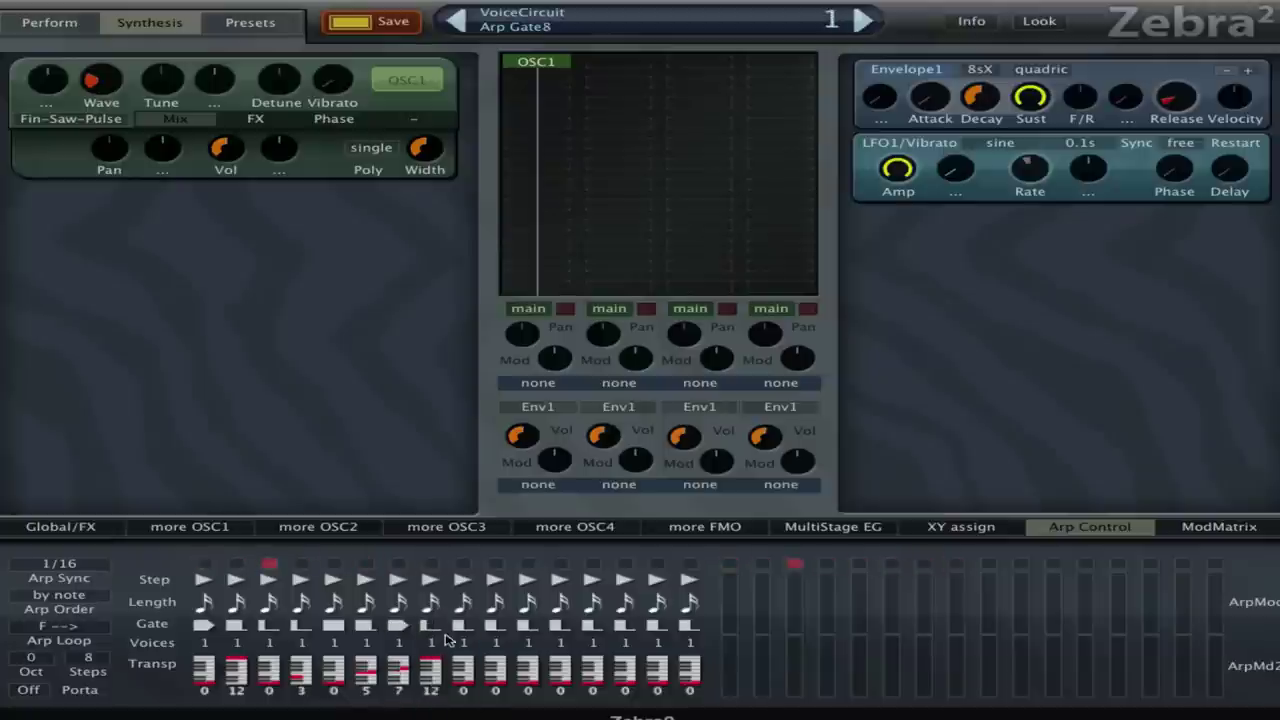
pyautogui.click(403, 626)
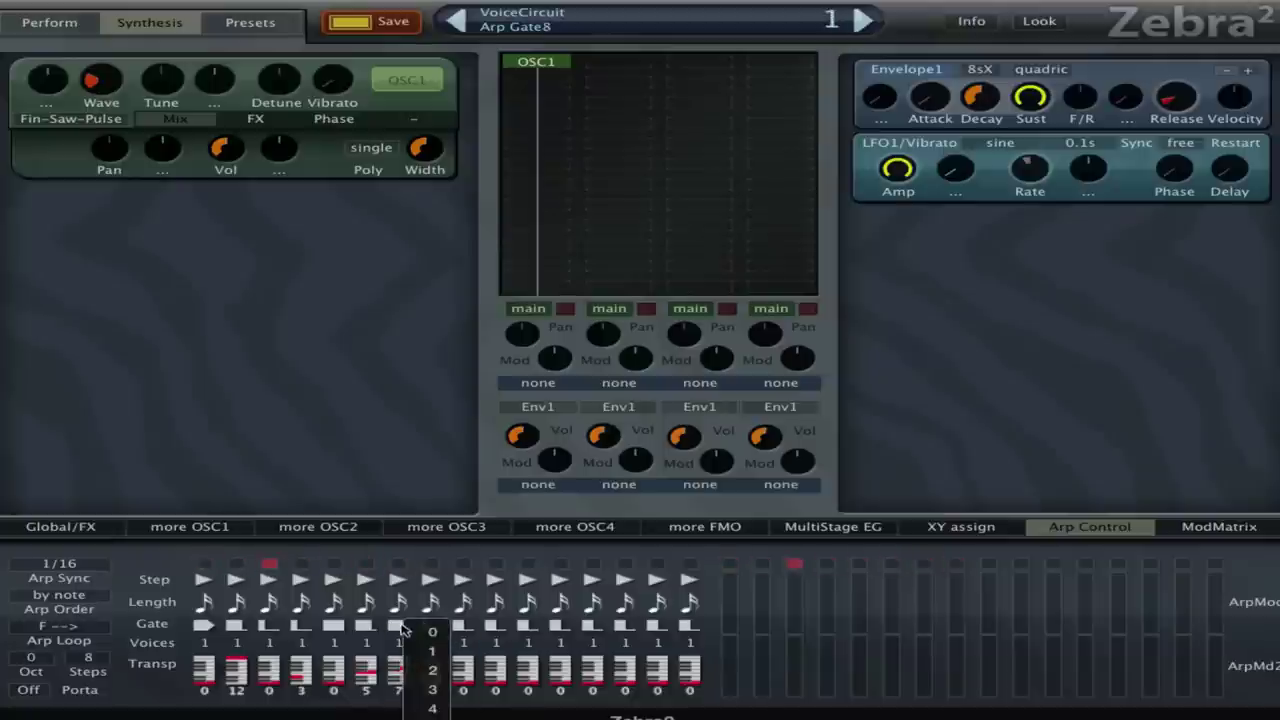
pyautogui.click(432, 670)
pyautogui.click(430, 626)
pyautogui.click(455, 679)
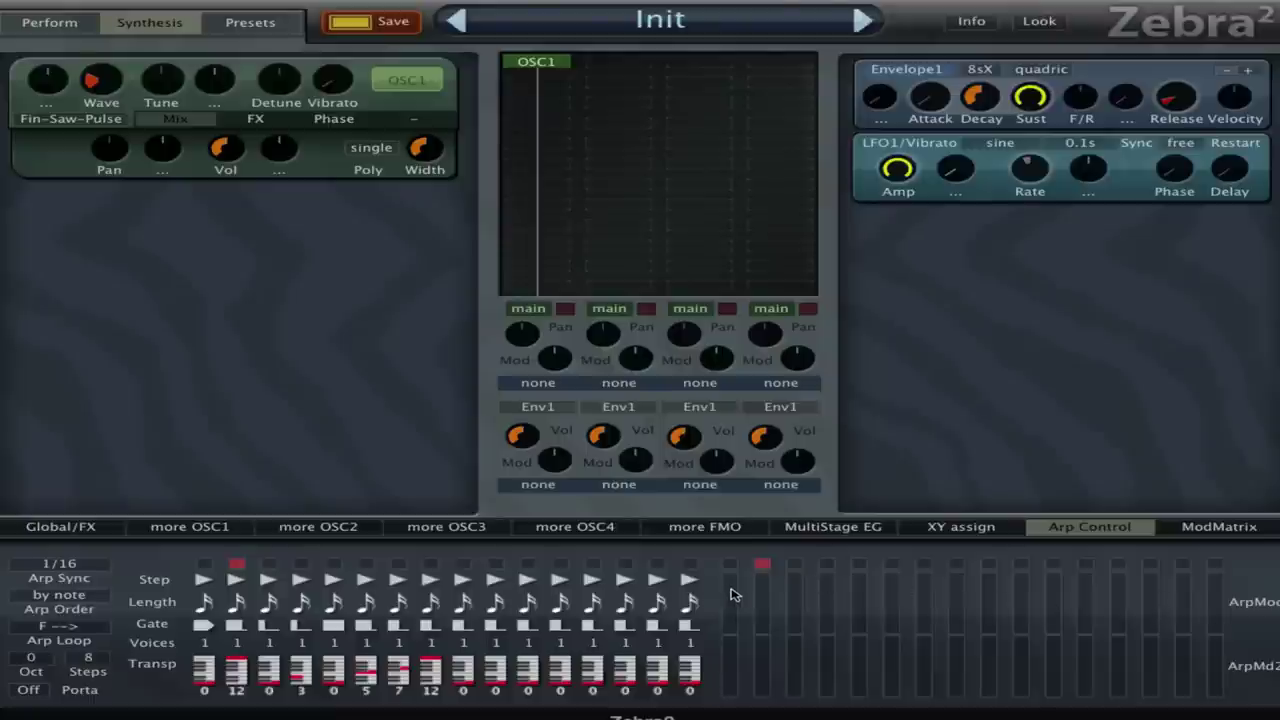
# Step: Draw up-and-down ArpMod values across steps 1–11, ending at -39 on step 11
pyautogui.moveTo(731, 595); pyautogui.dragTo(792, 550)
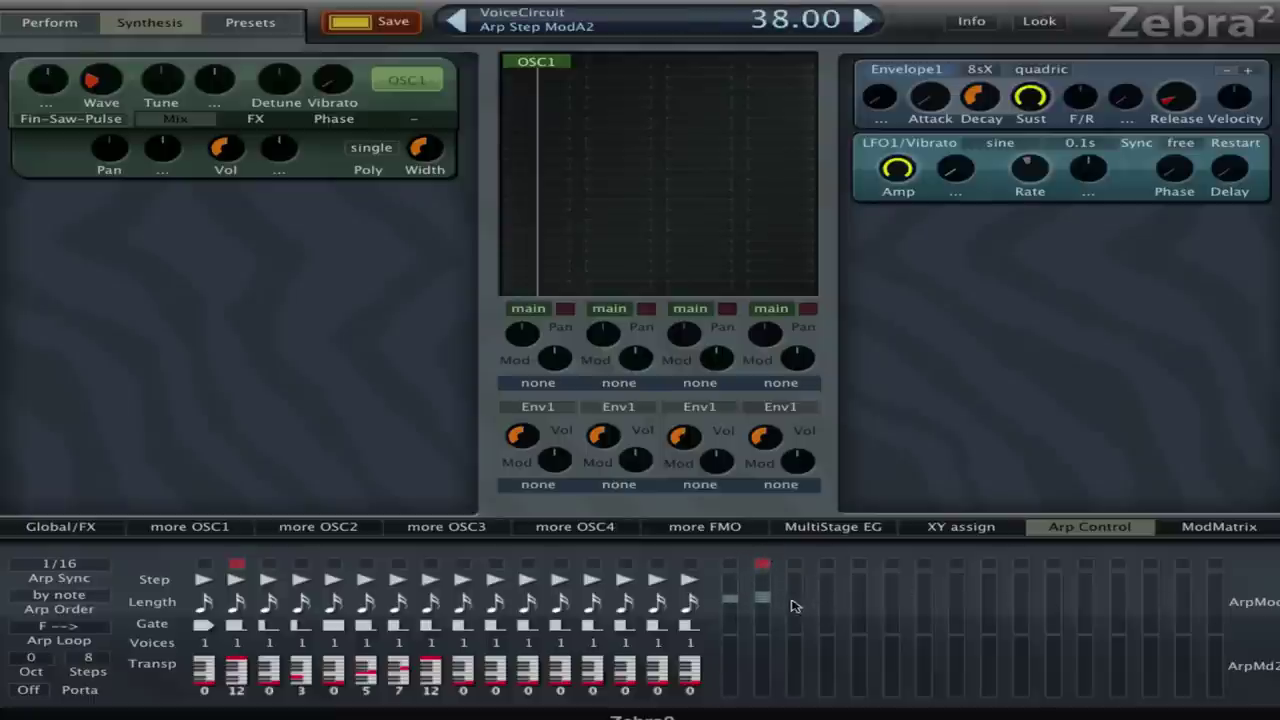
pyautogui.moveTo(792, 606); pyautogui.dragTo(856, 550)
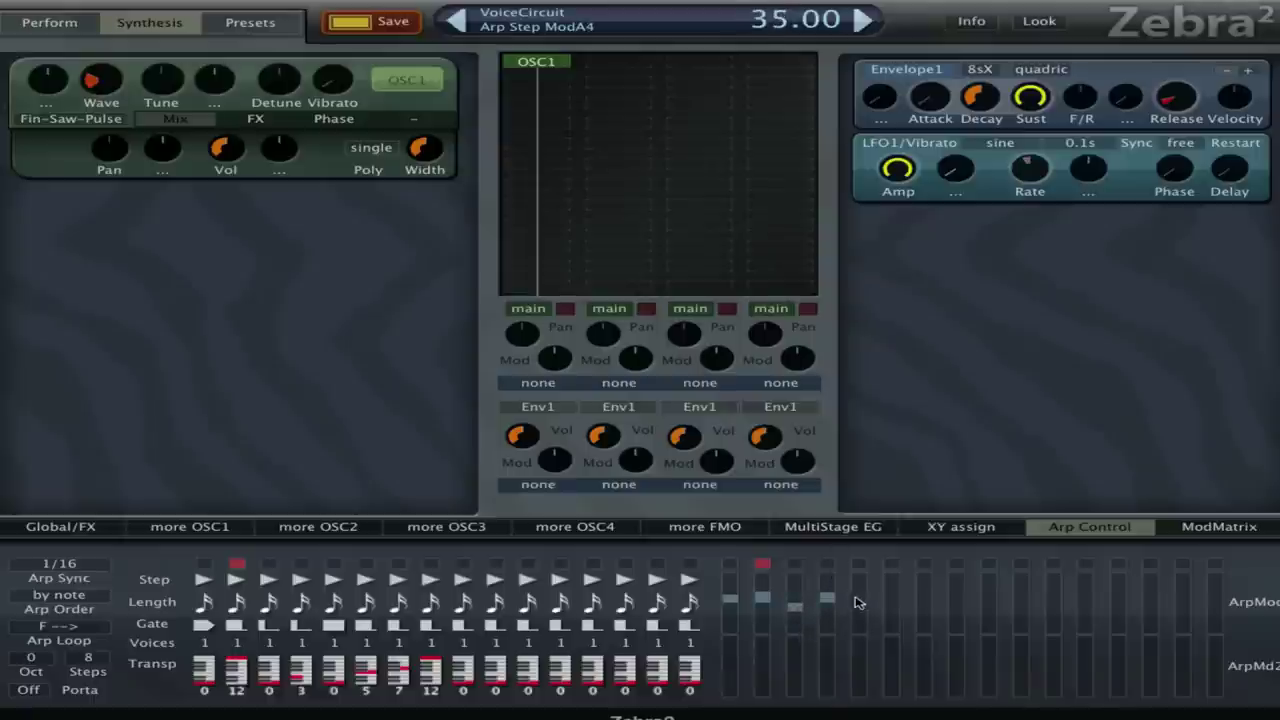
pyautogui.moveTo(856, 603); pyautogui.dragTo(902, 540)
pyautogui.moveTo(938, 604); pyautogui.dragTo(1062, 645)
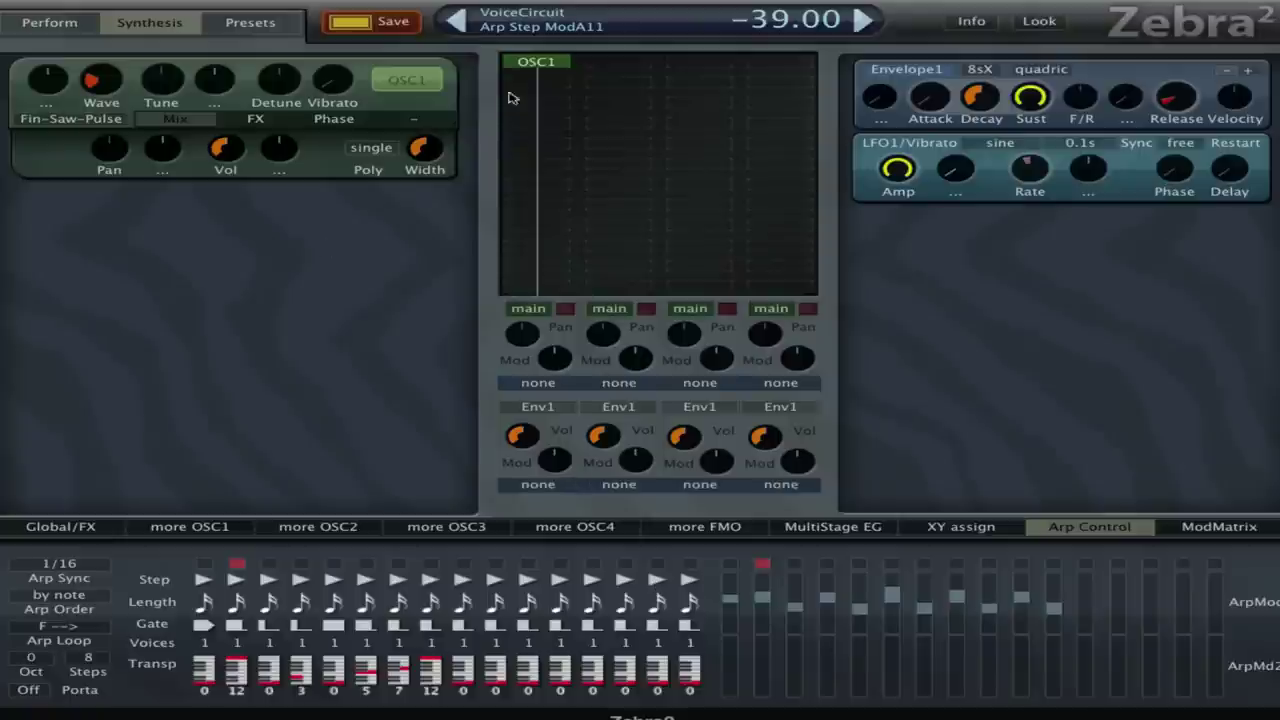
# Step: Insert a VCF1 filter in the slot after OSC1 and assign ArpMod as its modulation source
pyautogui.click(543, 82)
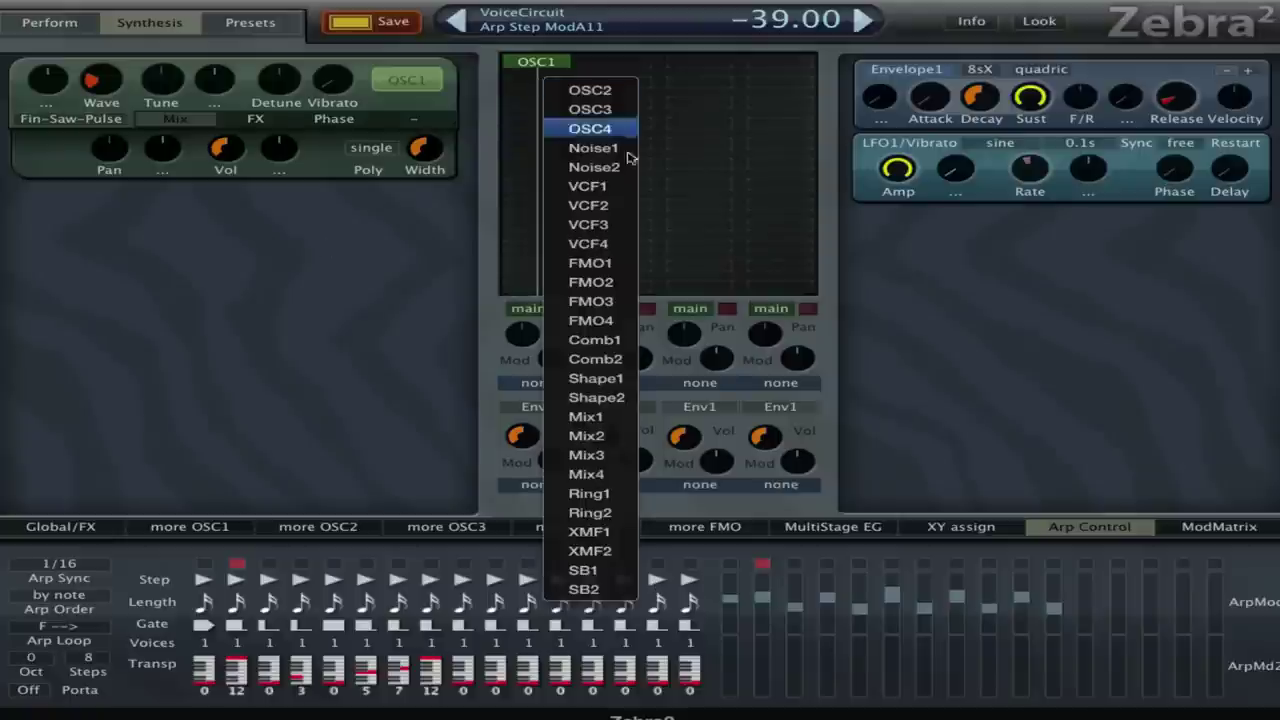
pyautogui.click(588, 188)
pyautogui.click(256, 214)
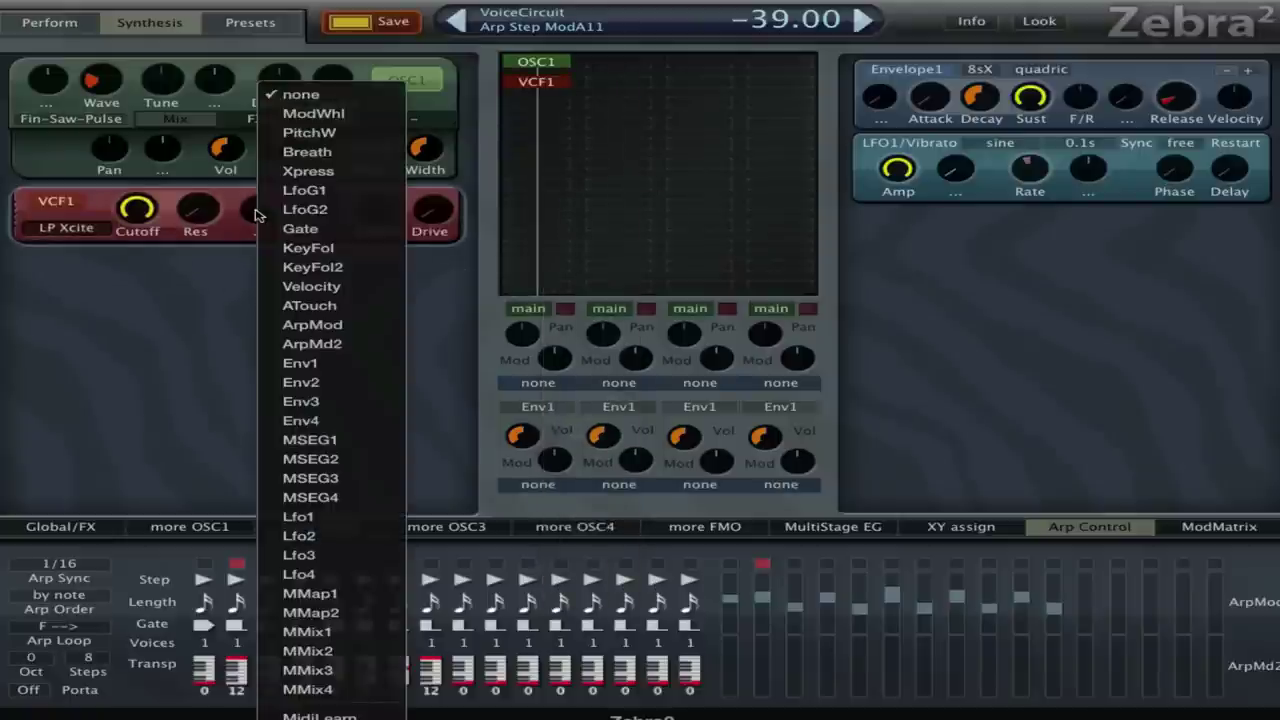
pyautogui.click(336, 327)
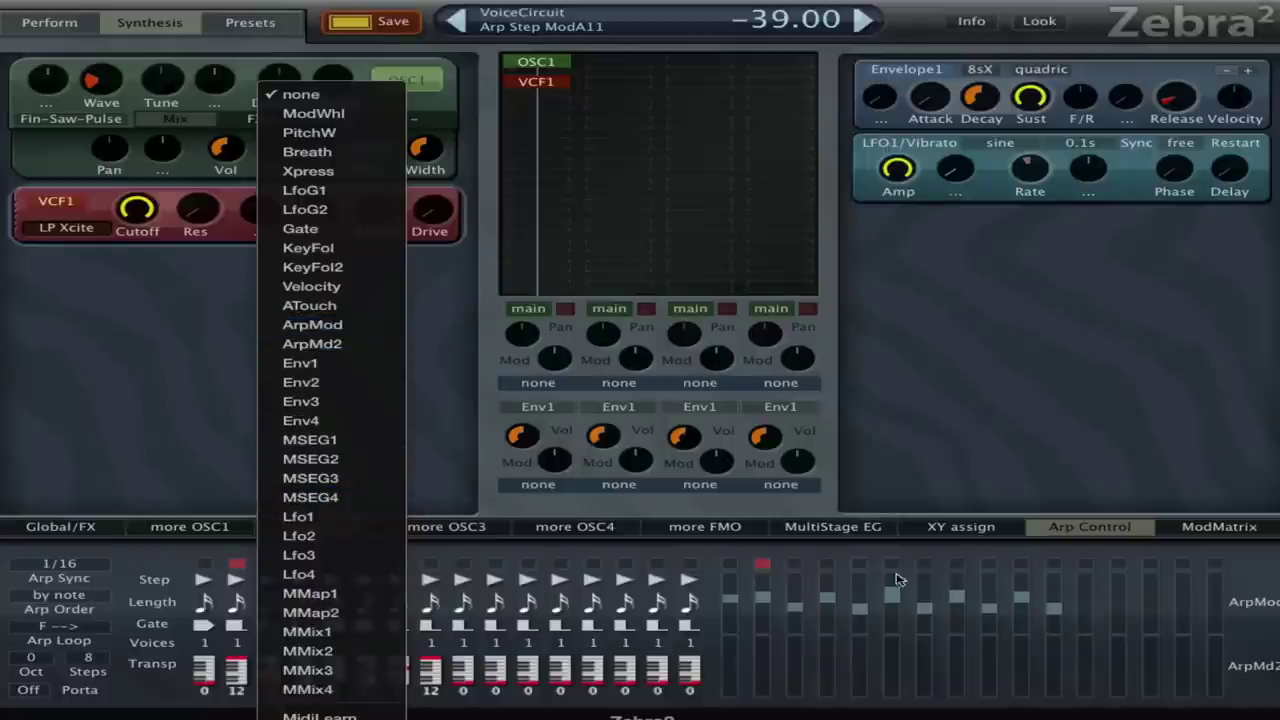
pyautogui.click(380, 334)
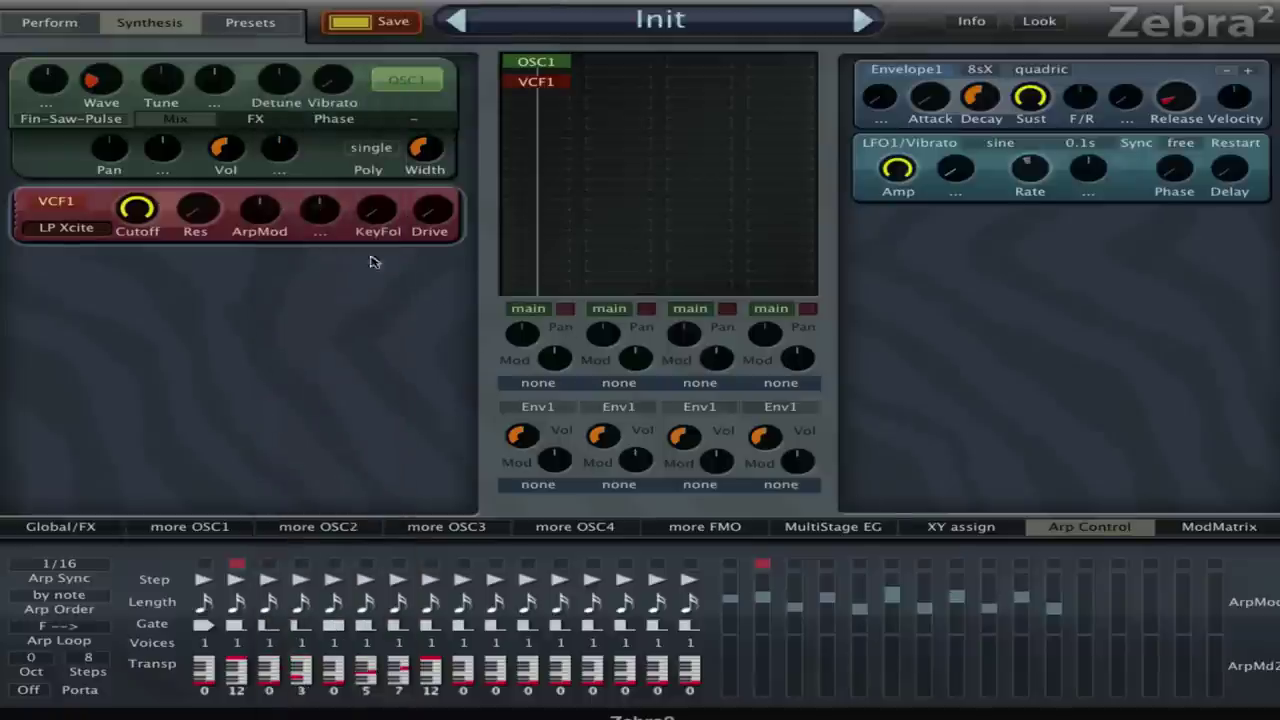
# Step: Redraw ArpMod steps 3, 4, 5 and 7, with step 4 at 87, step 5 at 31 and step 7 at 100
pyautogui.moveTo(278, 214)
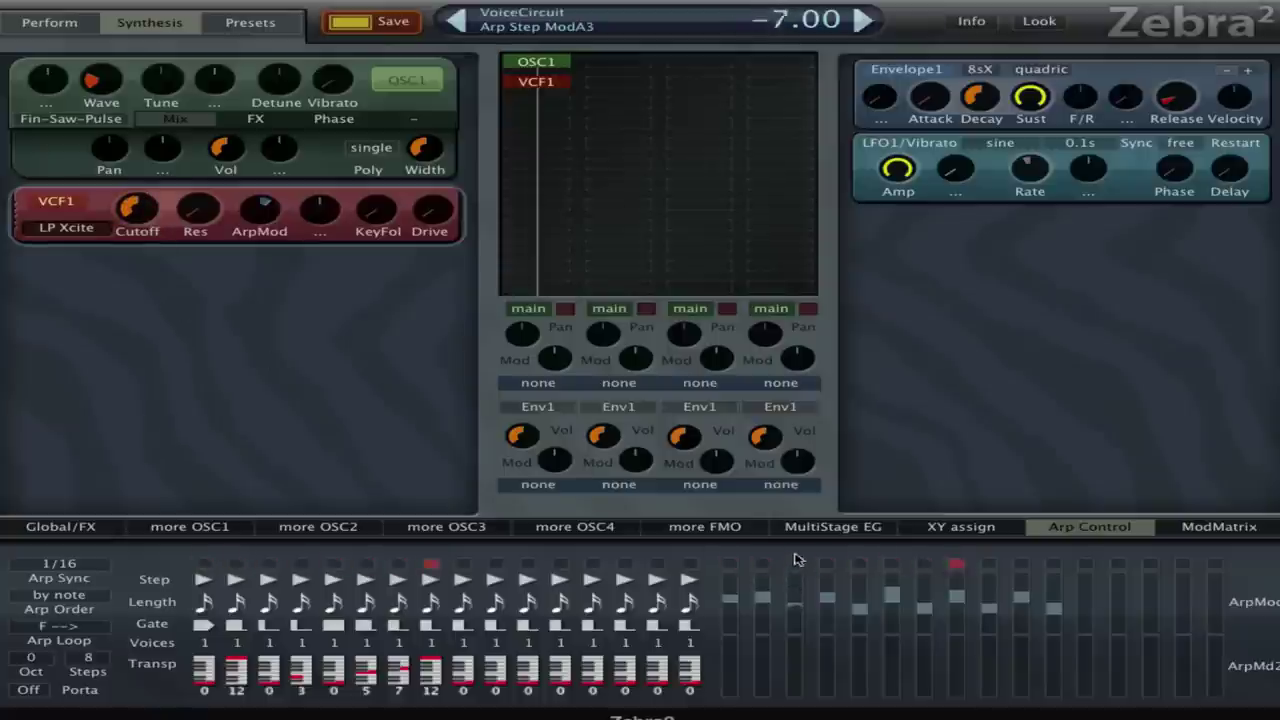
pyautogui.moveTo(794, 604); pyautogui.dragTo(830, 490)
pyautogui.moveTo(826, 590); pyautogui.dragTo(838, 527)
pyautogui.moveTo(855, 603); pyautogui.dragTo(885, 513)
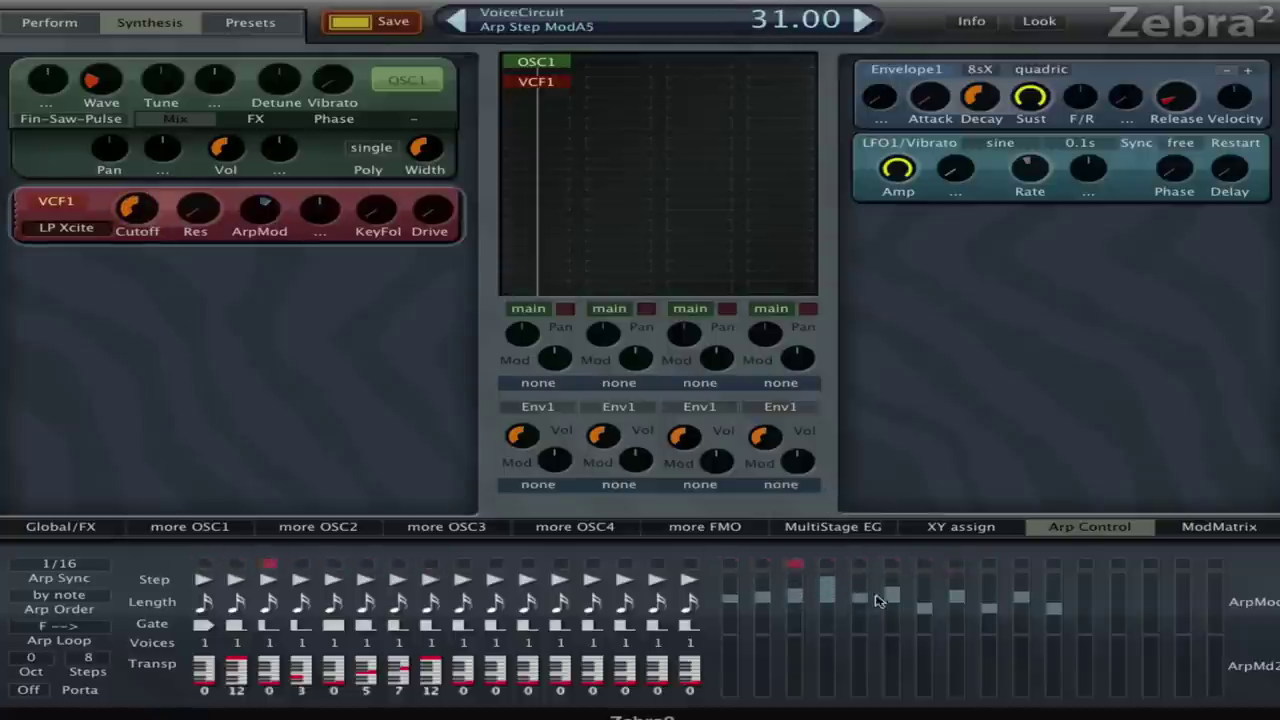
pyautogui.moveTo(926, 594); pyautogui.dragTo(945, 505)
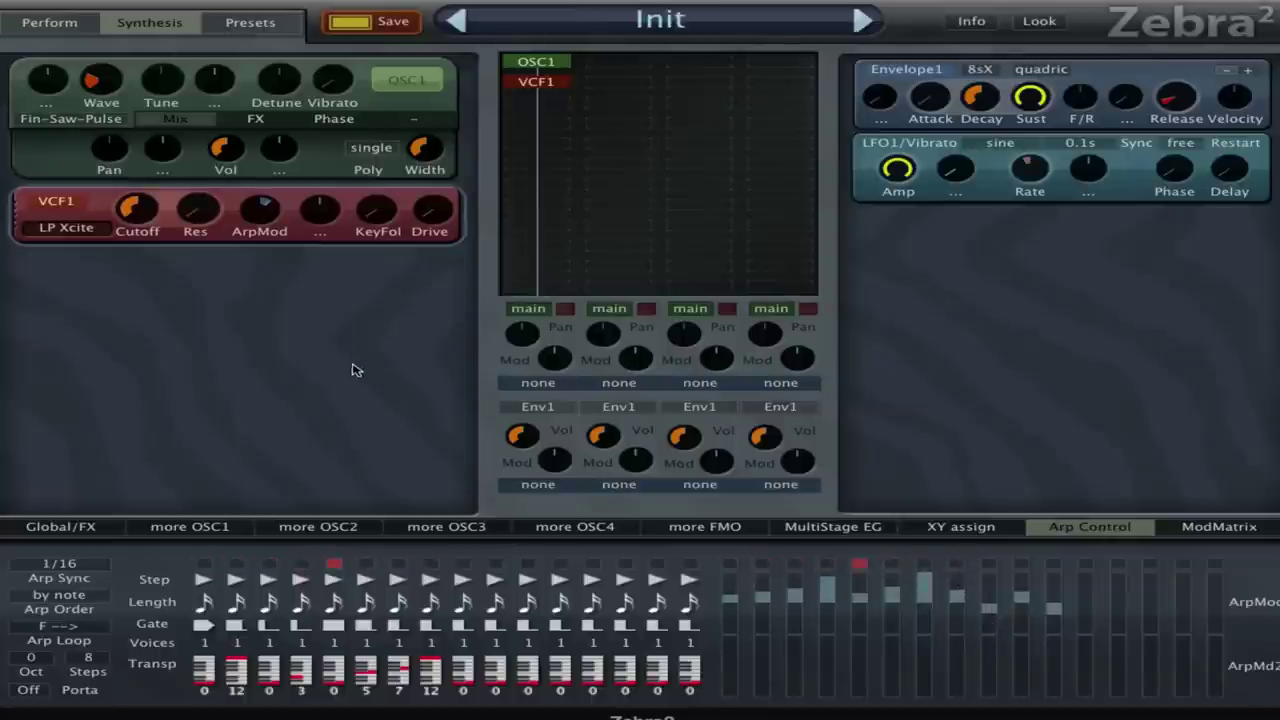
# Step: Open up the VCF1 cutoff and add ArpMd2 as its second modulation source with a depth setting
pyautogui.moveTo(147, 231)
pyautogui.mouseDown()
pyautogui.moveTo(136, 197)
pyautogui.moveTo(135, 214)
pyautogui.mouseUp()
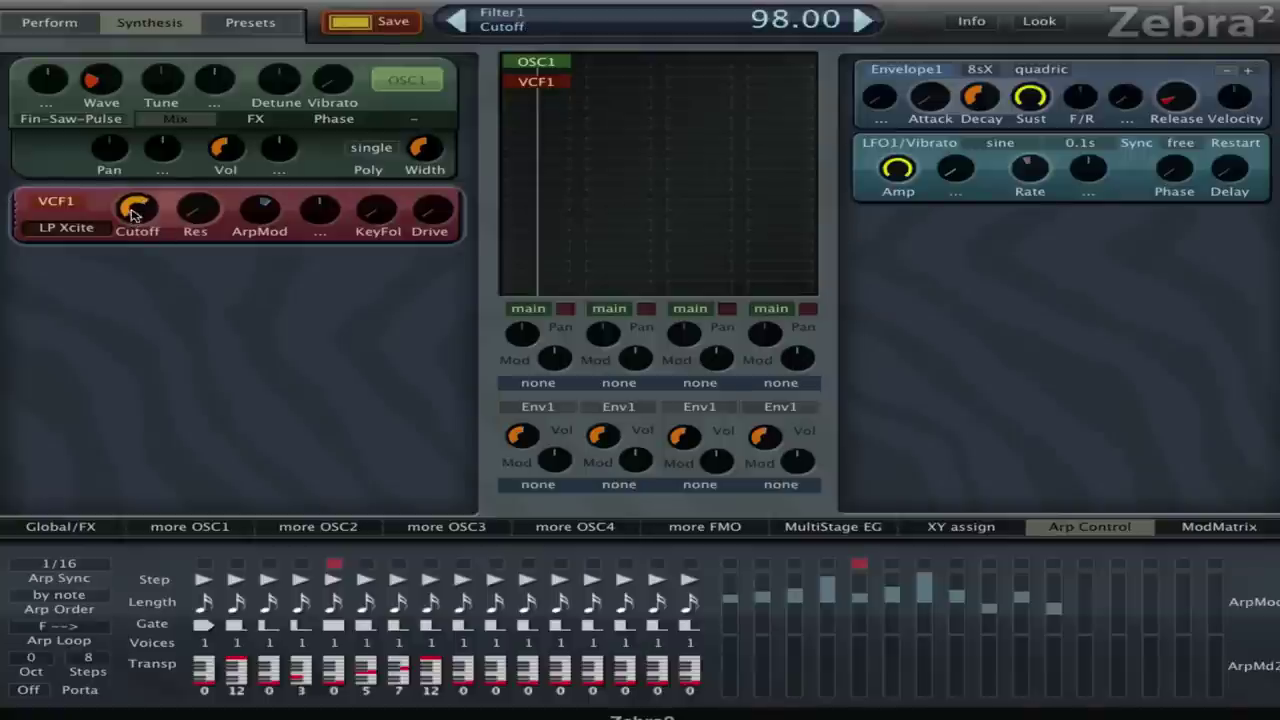
pyautogui.click(331, 214)
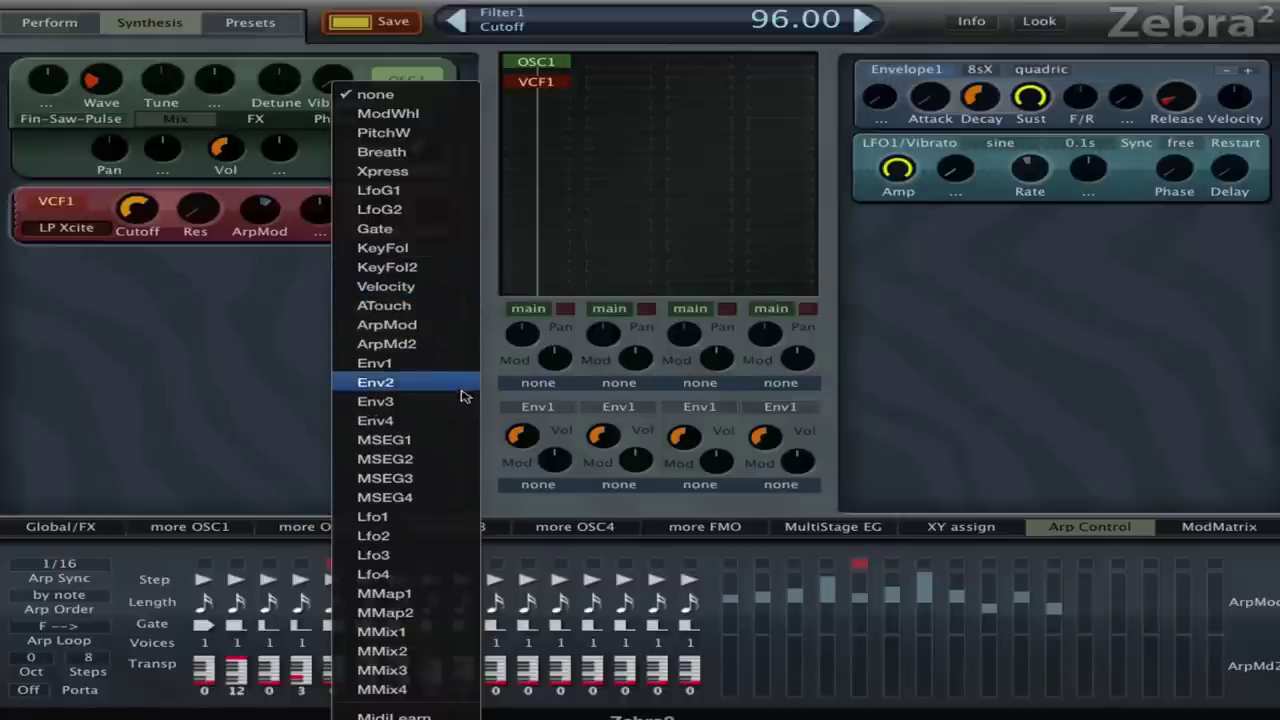
pyautogui.click(422, 346)
pyautogui.moveTo(323, 234); pyautogui.dragTo(346, 176)
# Step: Raise VCF1 resonance to 38.50 and readjust the cutoff
pyautogui.click(137, 208)
pyautogui.moveTo(196, 208); pyautogui.dragTo(195, 113)
pyautogui.moveTo(137, 208); pyautogui.dragTo(183, 224)
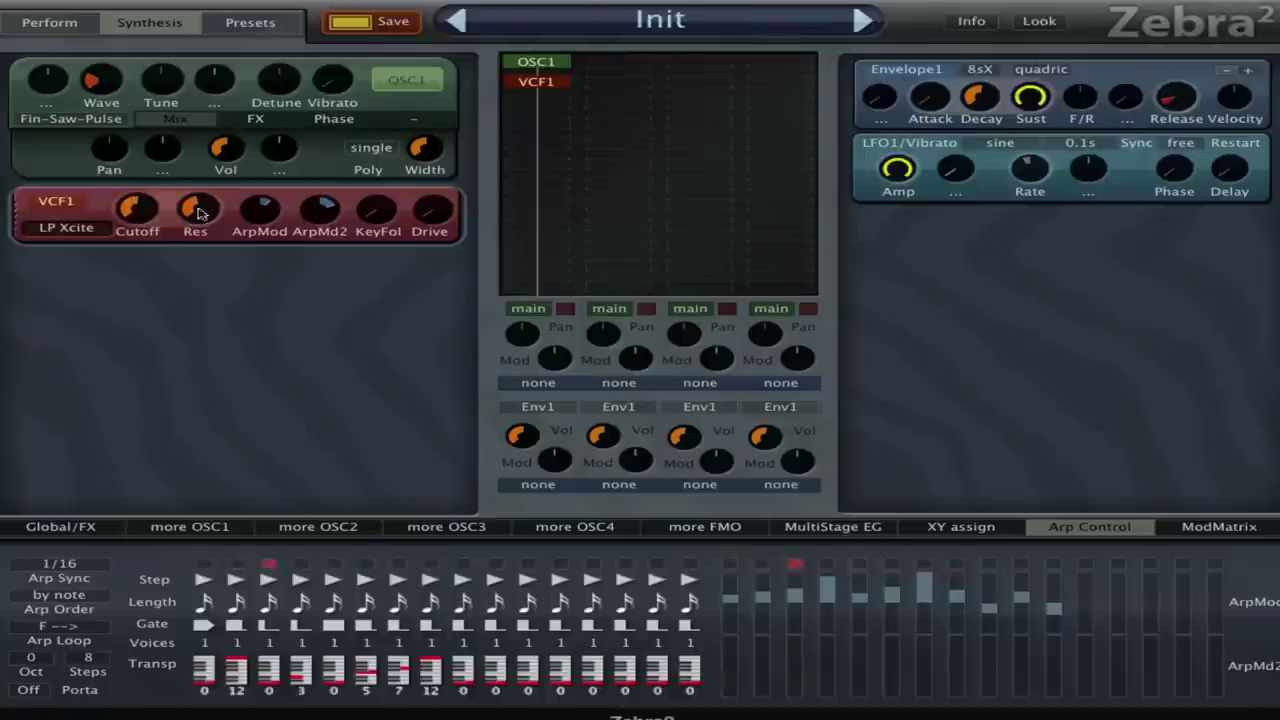
pyautogui.moveTo(138, 210); pyautogui.dragTo(217, 228)
# Step: Load Exophase into the oscillator's second effect slot with amount 84
pyautogui.click(267, 121)
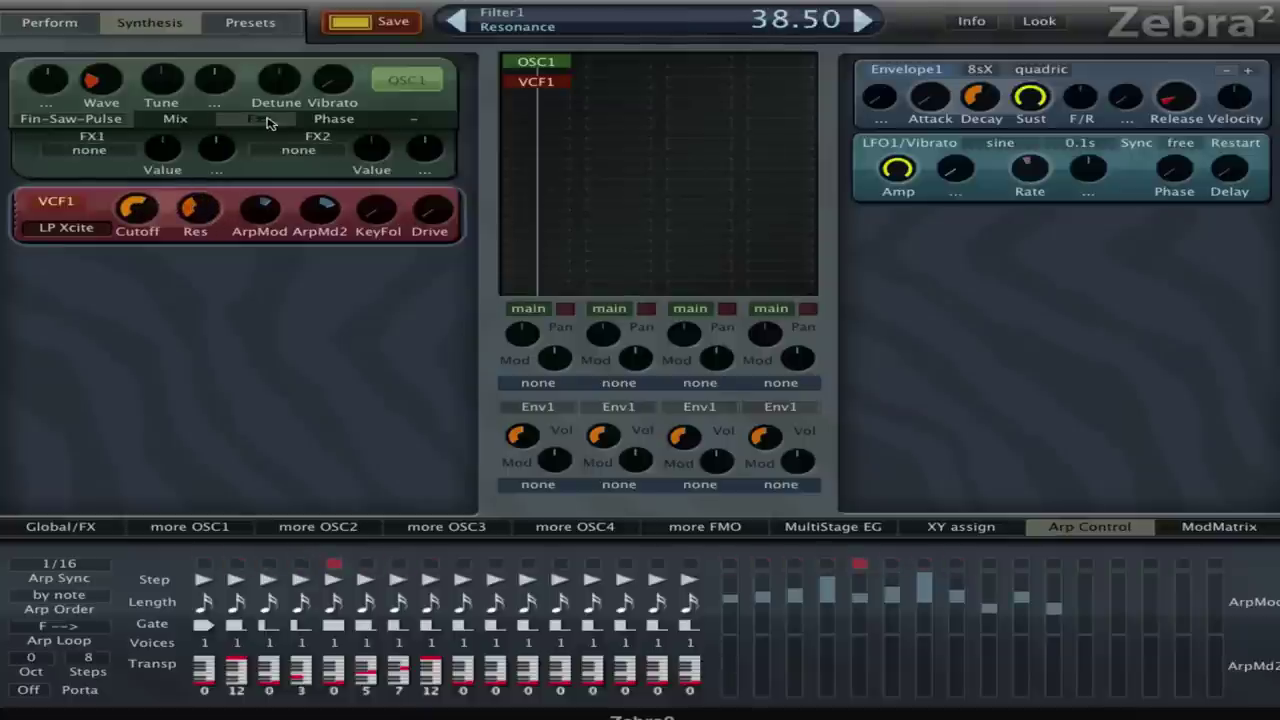
pyautogui.click(292, 150)
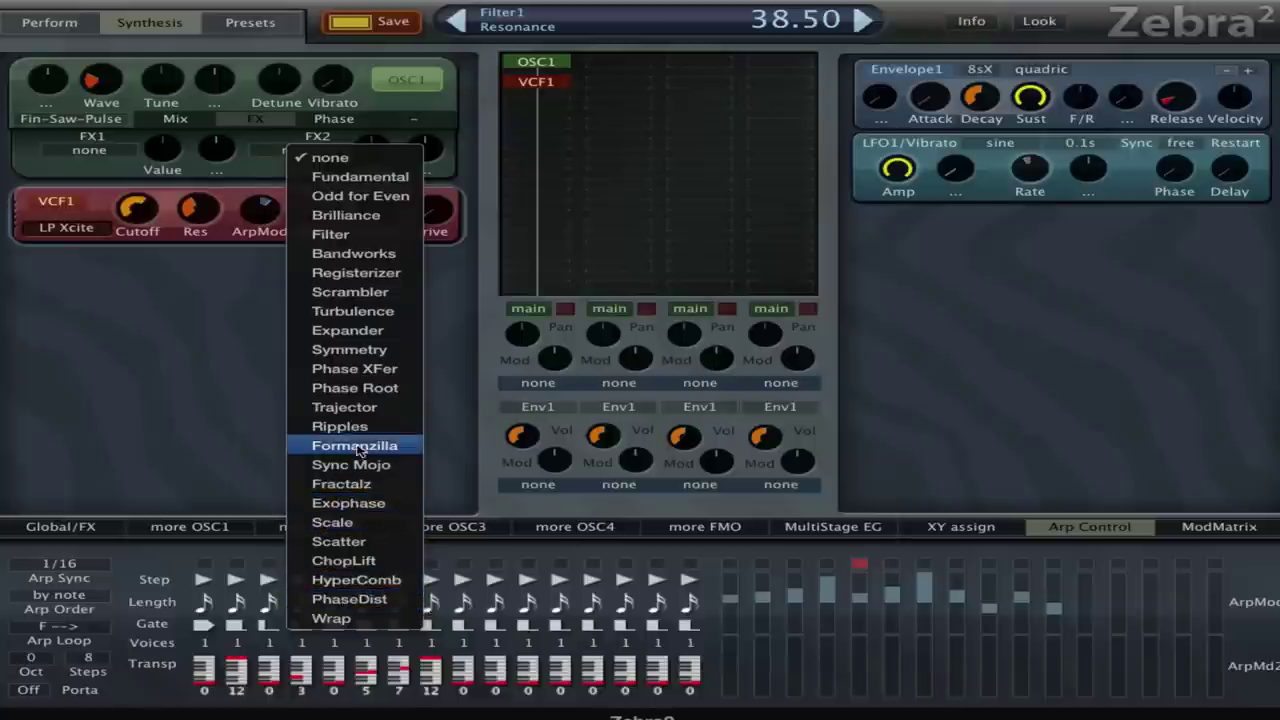
pyautogui.click(390, 503)
pyautogui.moveTo(368, 148); pyautogui.dragTo(363, 309)
# Step: Nudge the VCF1 cutoff to 72, keeping Exophase in FX2
pyautogui.moveTo(145, 208)
pyautogui.mouseDown()
pyautogui.moveTo(146, 185)
pyautogui.moveTo(148, 222)
pyautogui.mouseUp()
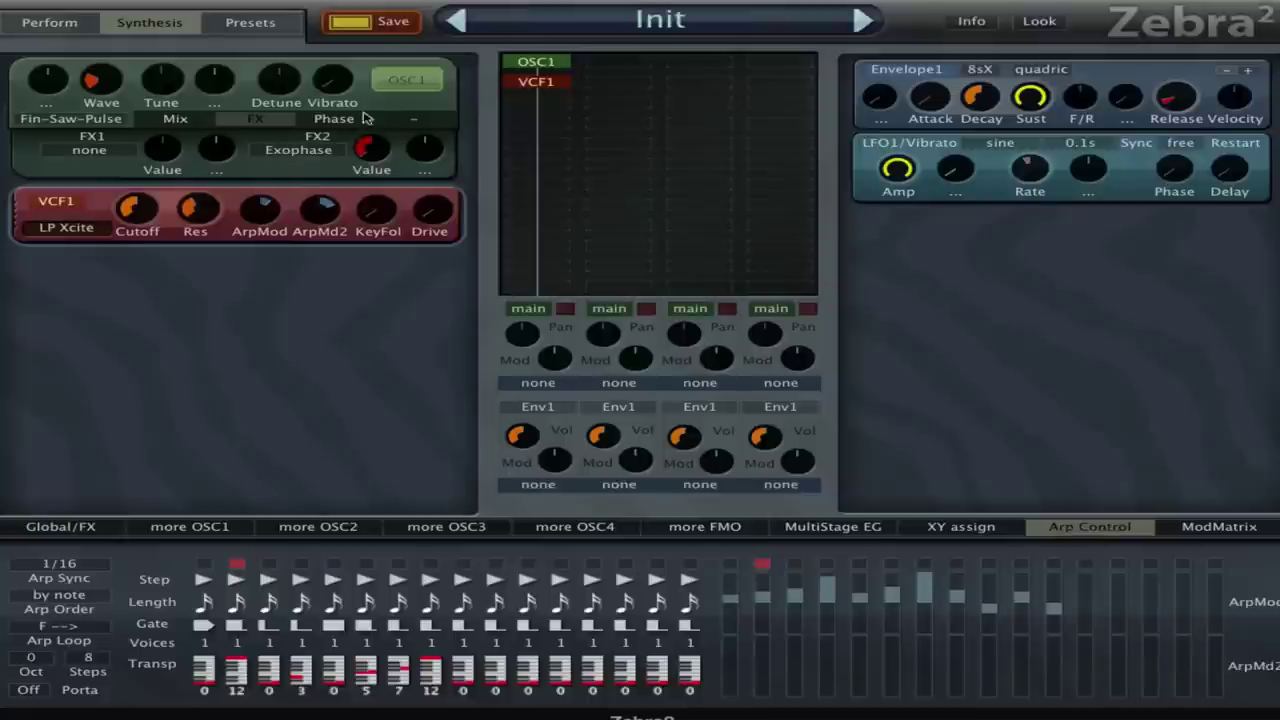
pyautogui.click(316, 150)
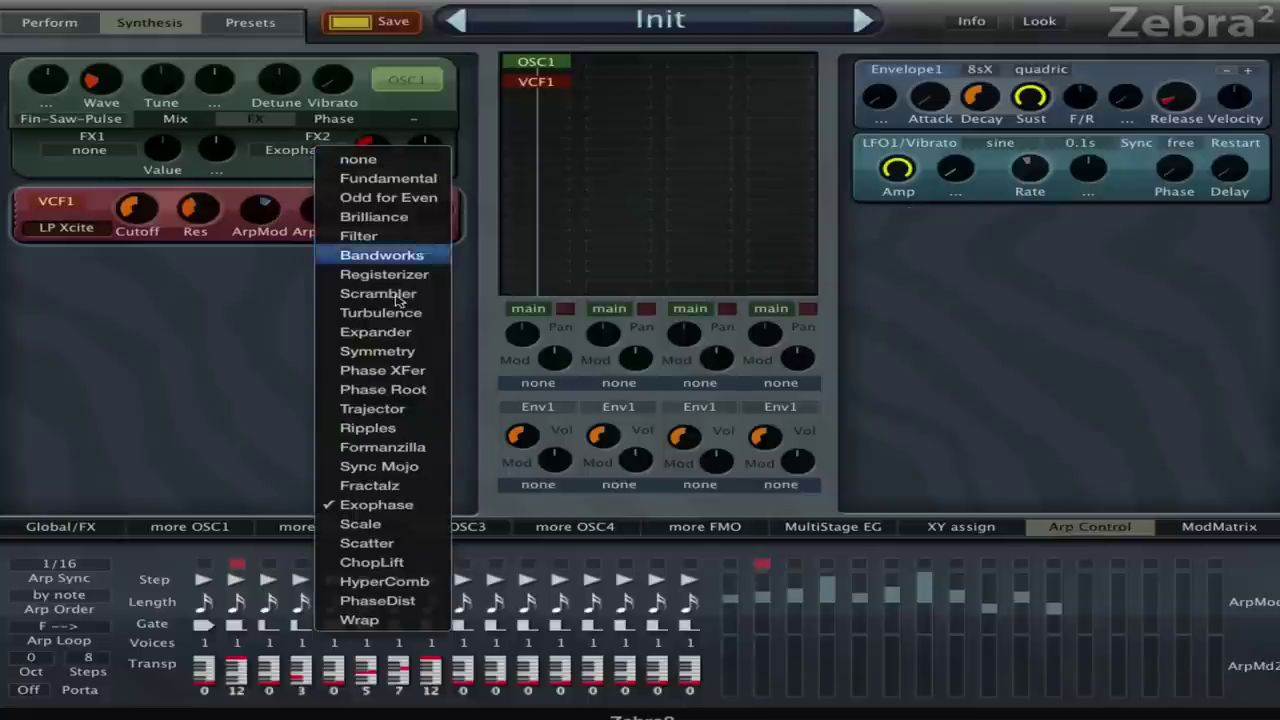
pyautogui.click(405, 504)
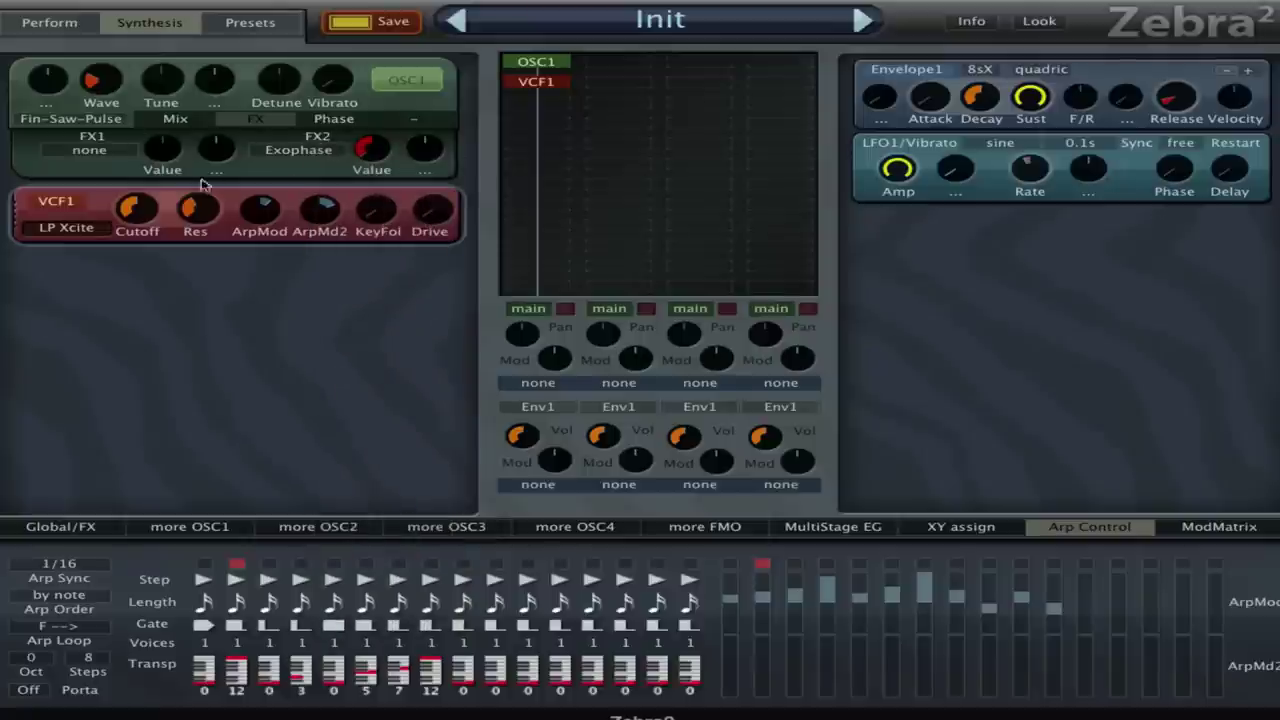
# Step: Sweep the VCF1 cutoff up and back to about 105, and set the filter's ArpMod depth
pyautogui.moveTo(145, 215); pyautogui.dragTo(338, 213)
pyautogui.moveTo(323, 210)
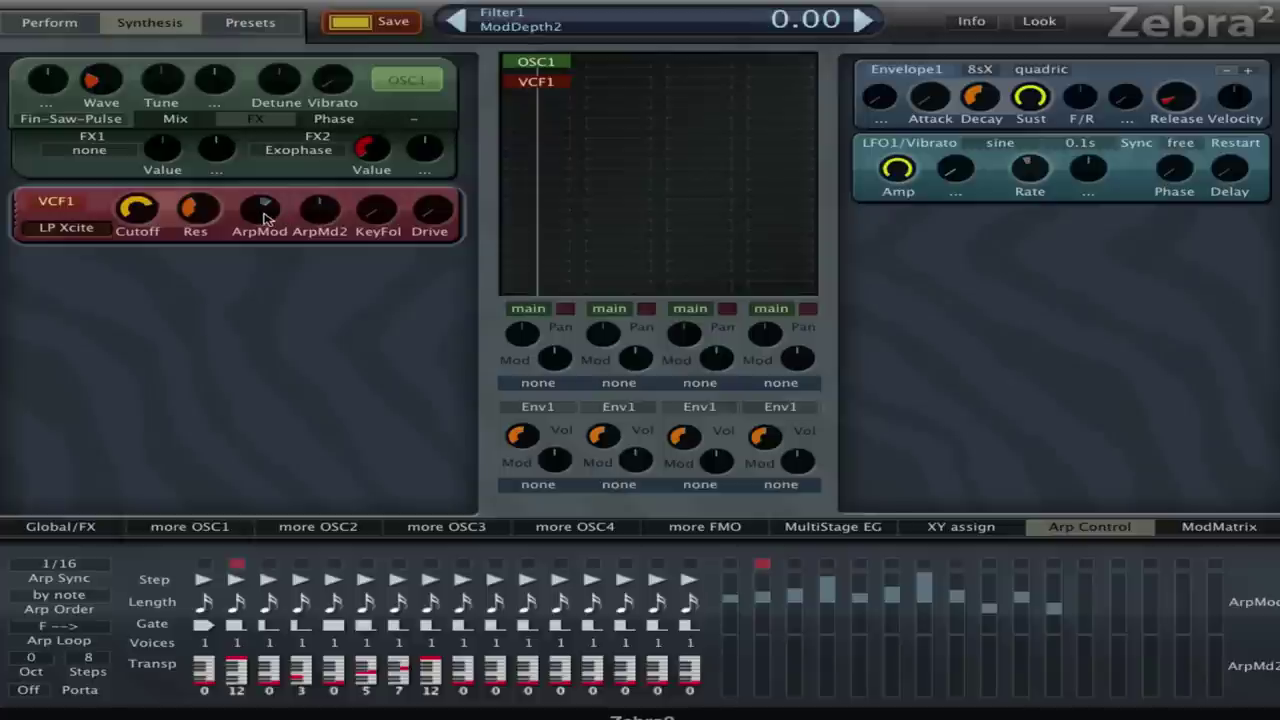
pyautogui.moveTo(145, 215); pyautogui.dragTo(240, 105)
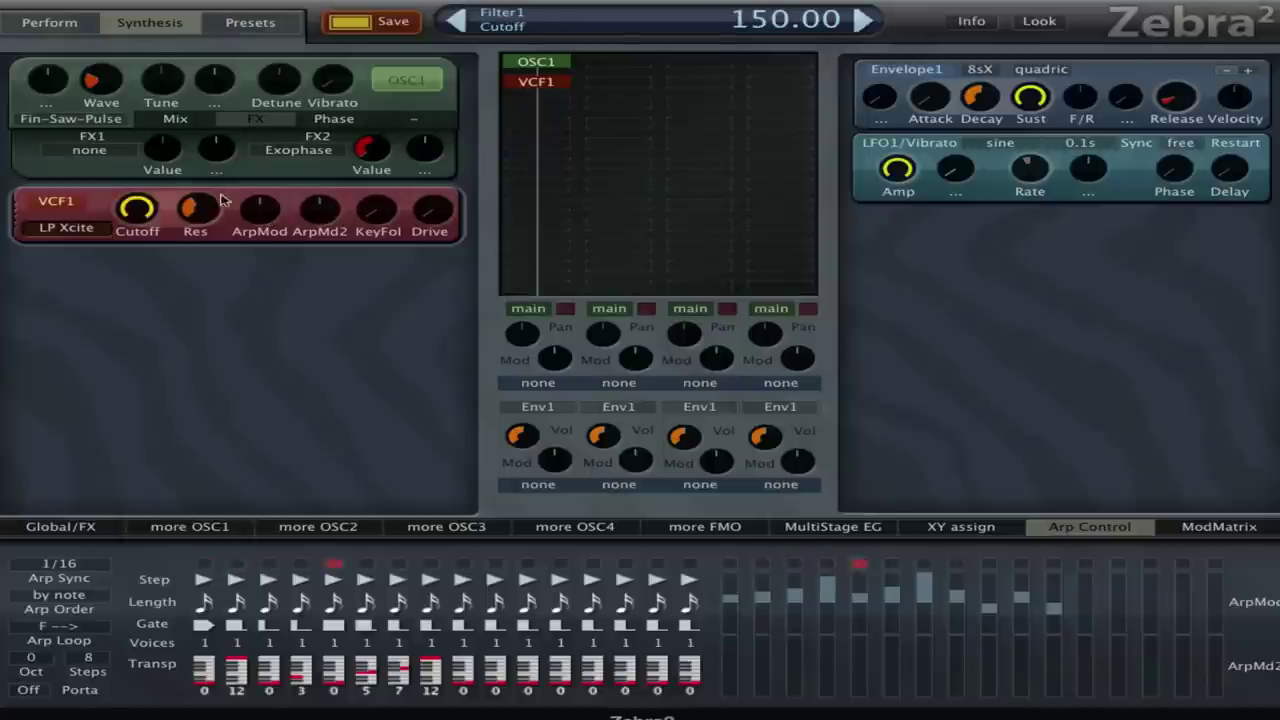
pyautogui.moveTo(138, 222); pyautogui.dragTo(143, 270)
pyautogui.moveTo(280, 216); pyautogui.dragTo(300, 175)
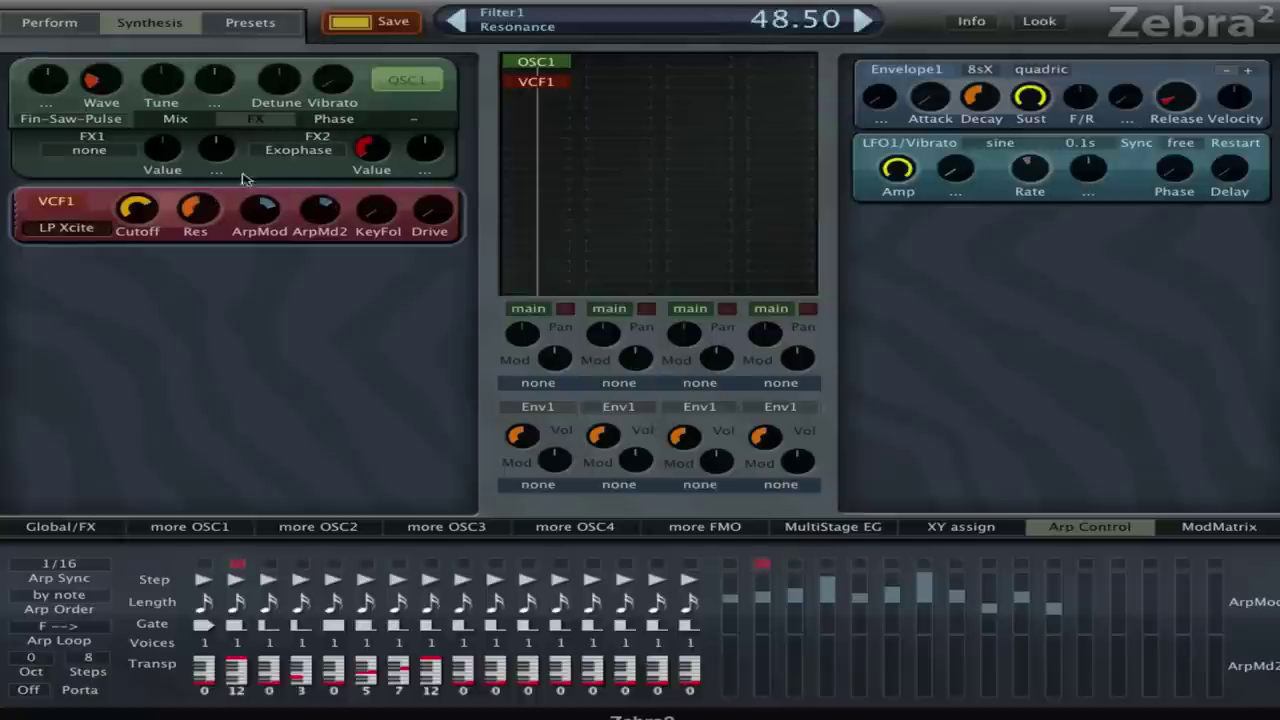
# Step: Switch the second filter mod source from ArpMd2 to ArpMod and raise its depth to 100
pyautogui.rightClick(329, 207)
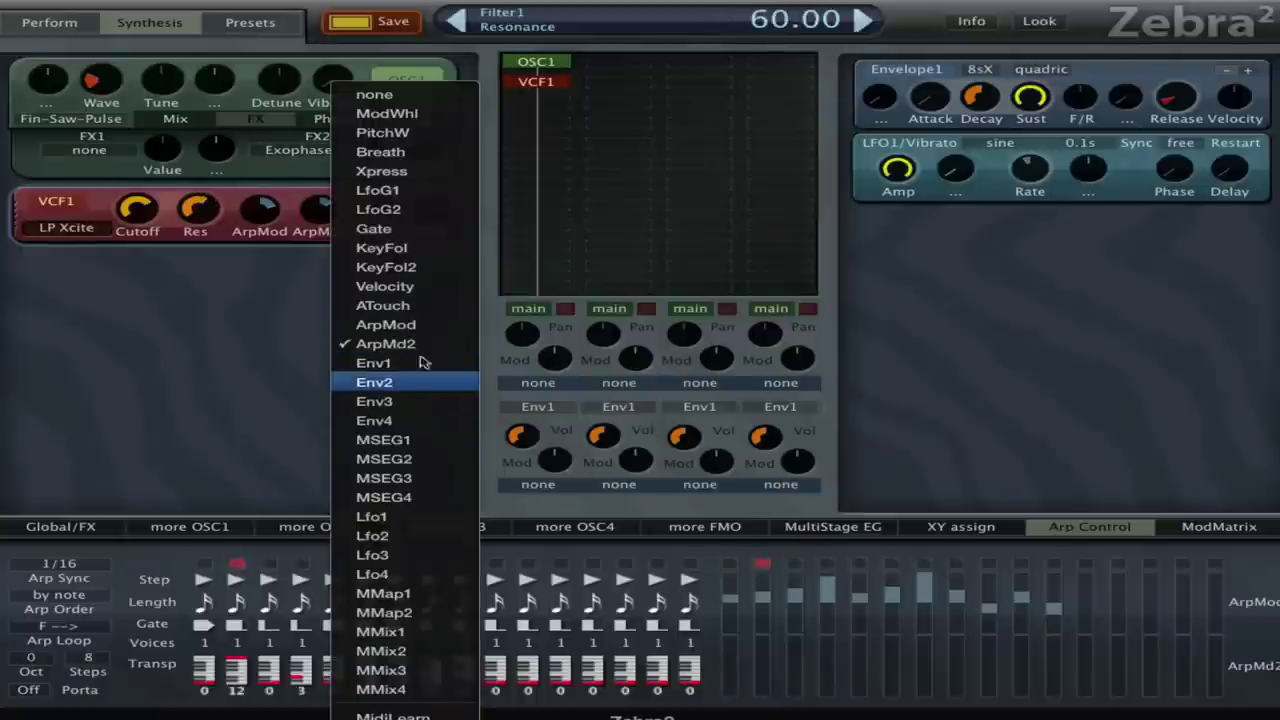
pyautogui.click(386, 324)
pyautogui.moveTo(338, 214); pyautogui.dragTo(337, 294)
pyautogui.moveTo(137, 208); pyautogui.dragTo(158, 197)
pyautogui.moveTo(320, 208); pyautogui.dragTo(382, 110)
# Step: Lower the cutoff to 57, tune OSC1 down to -12, and show the Global/FX page
pyautogui.moveTo(137, 208); pyautogui.dragTo(139, 286)
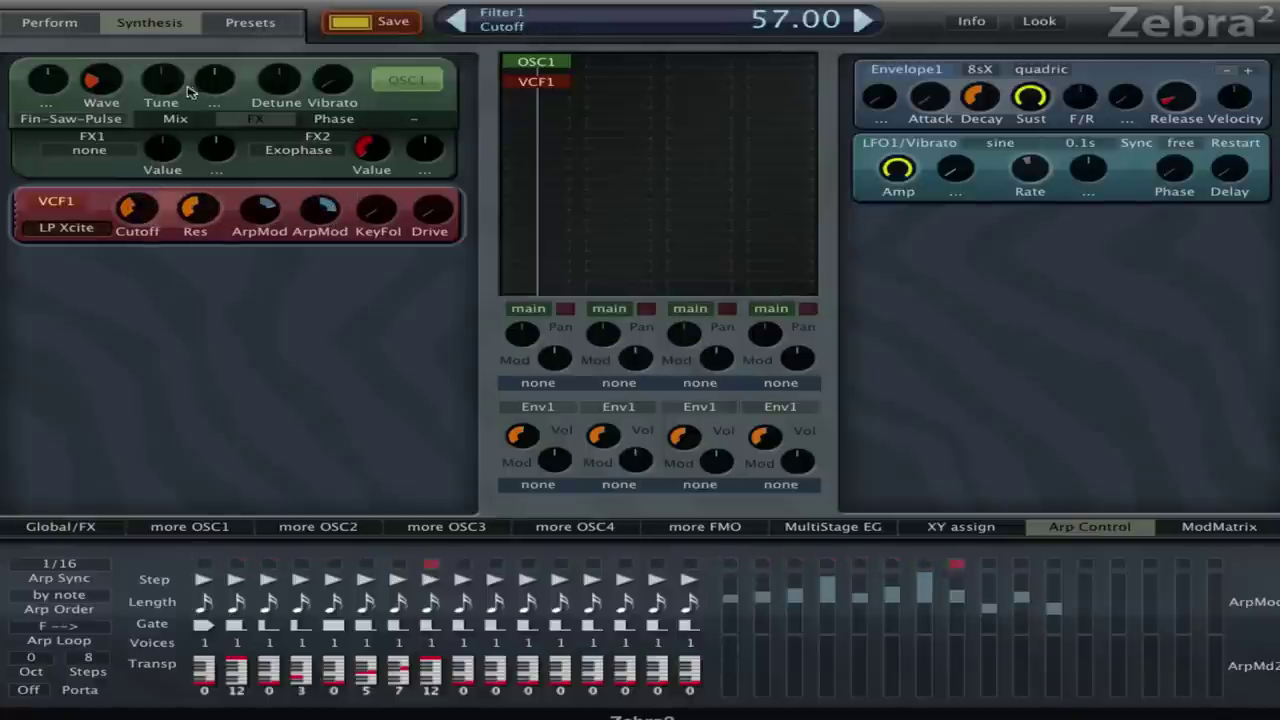
pyautogui.moveTo(186, 91); pyautogui.dragTo(168, 57)
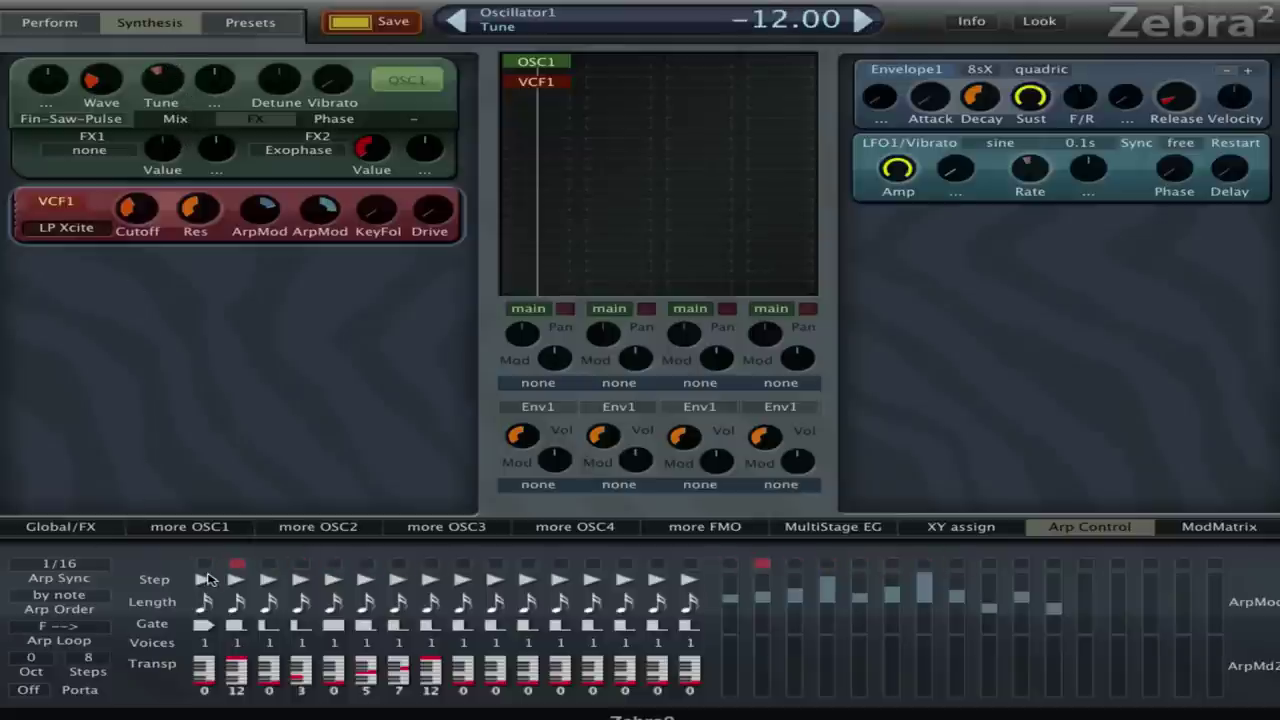
pyautogui.click(61, 527)
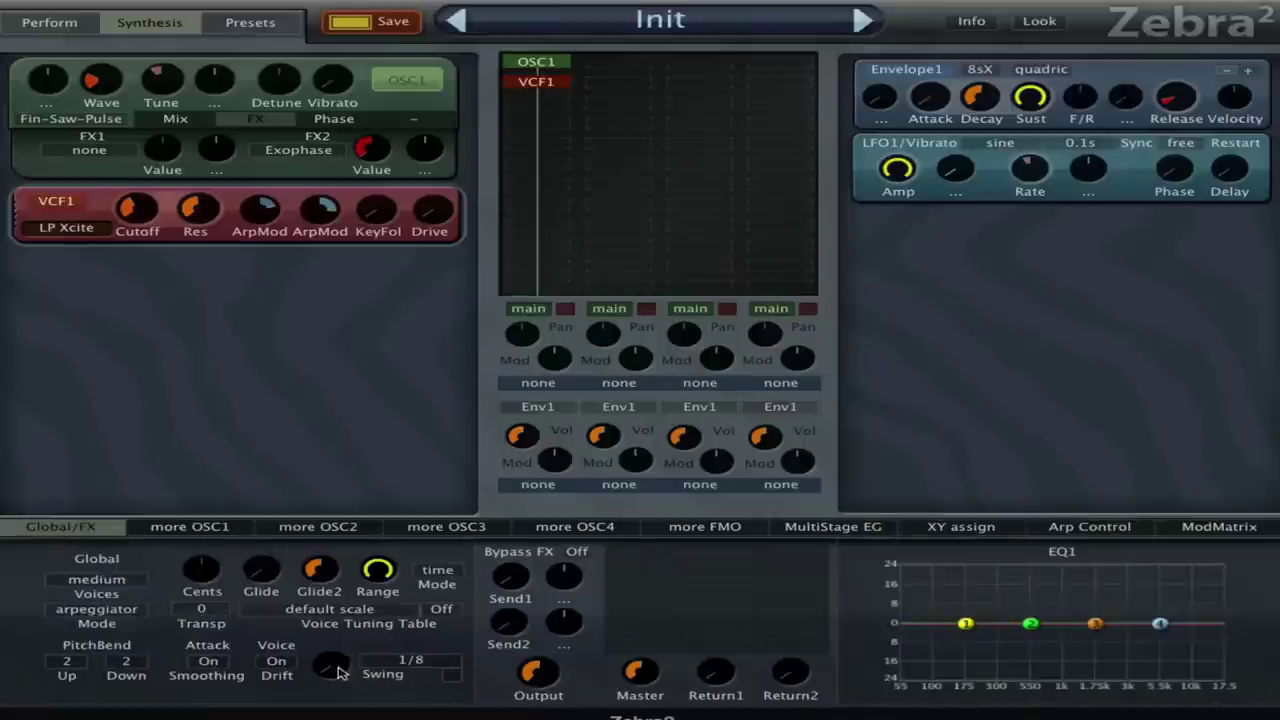
# Step: Set the swing timing to 1/16 and turn the swing amount up to 72.50
pyautogui.click(1104, 527)
pyautogui.click(88, 532)
pyautogui.click(455, 661)
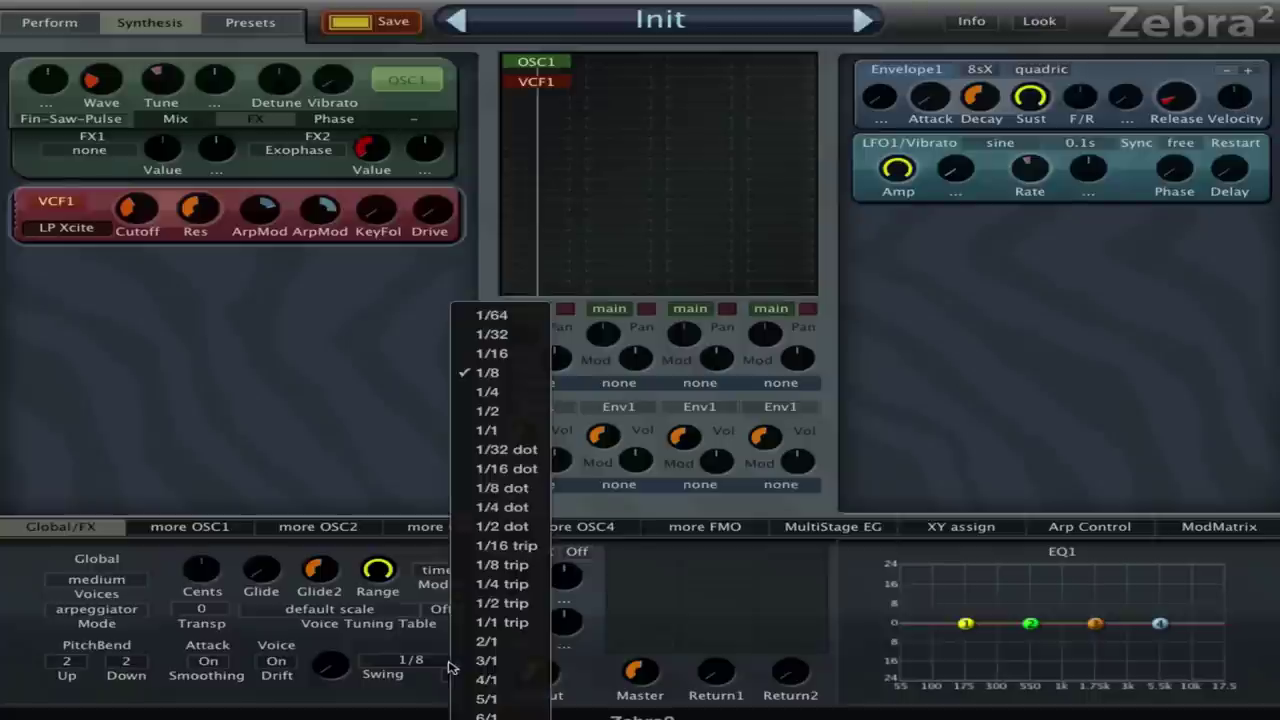
pyautogui.click(510, 354)
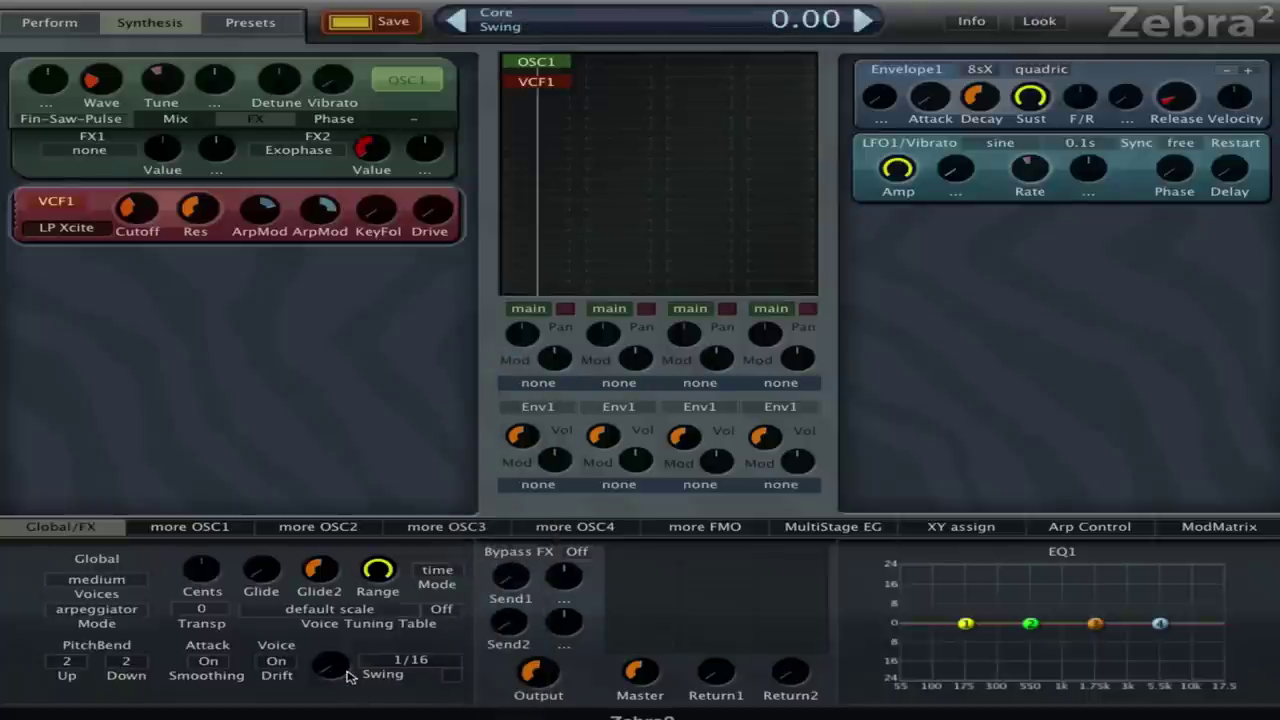
pyautogui.moveTo(315, 668); pyautogui.dragTo(432, 500)
pyautogui.moveTo(374, 680); pyautogui.dragTo(192, 442)
# Step: Raise both VCF1 ArpMod depths, the first to 150, and set OSC1 volume to 172
pyautogui.moveTo(138, 212); pyautogui.dragTo(139, 172)
pyautogui.moveTo(249, 207); pyautogui.dragTo(322, 170)
pyautogui.moveTo(376, 205); pyautogui.dragTo(423, 173)
pyautogui.click(212, 126)
pyautogui.moveTo(224, 148); pyautogui.dragTo(317, 66)
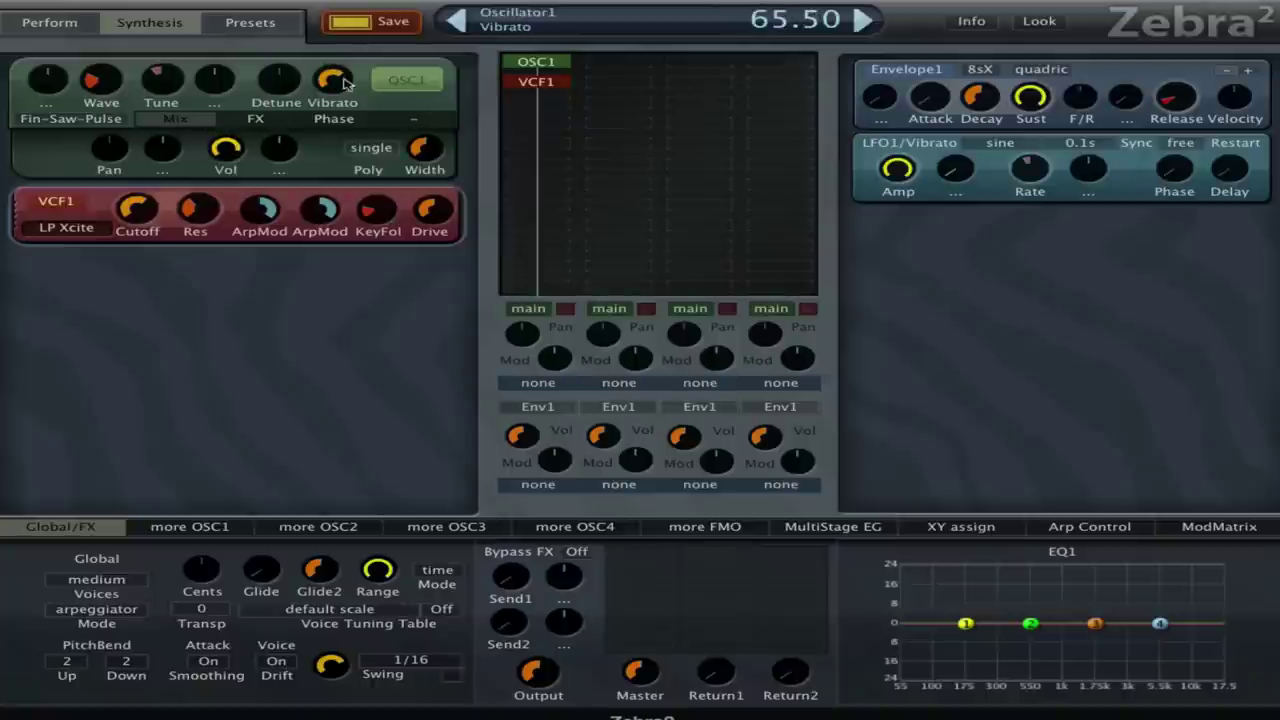
# Step: Lower OSC1 vibrato and set its poly mode to dual
pyautogui.moveTo(340, 80); pyautogui.dragTo(348, 132)
pyautogui.click(385, 148)
pyautogui.click(437, 180)
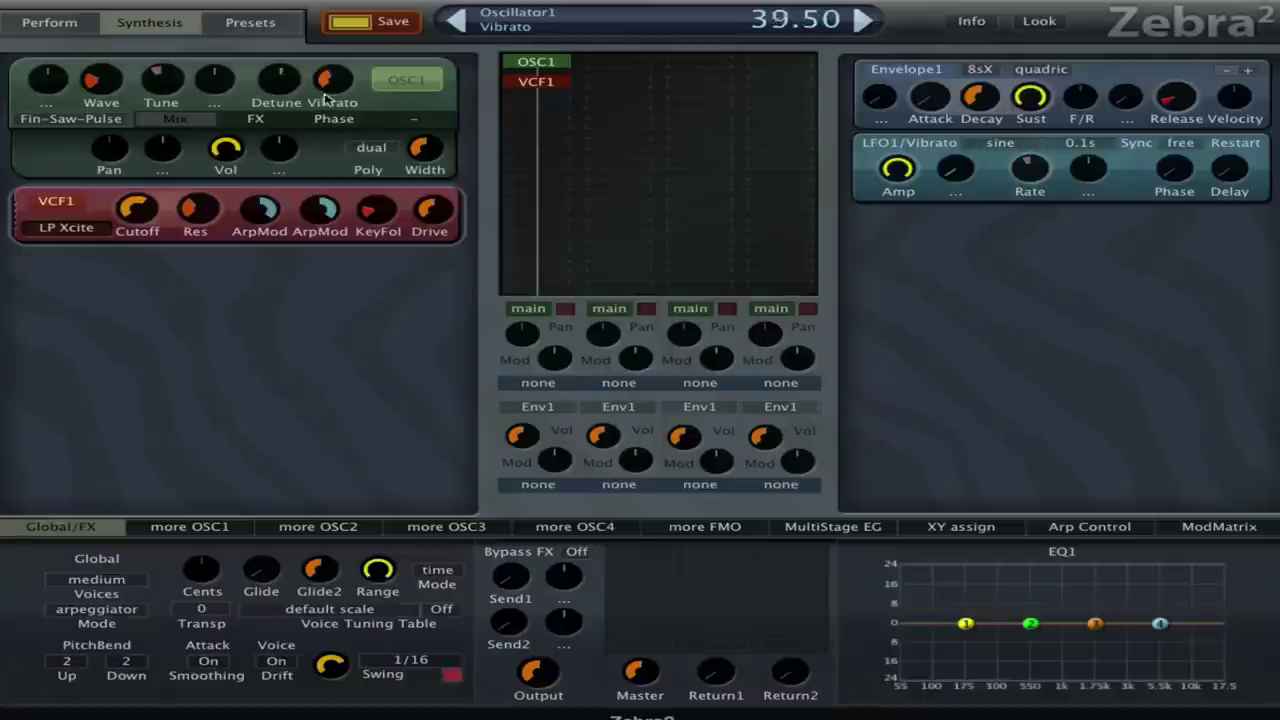
# Step: Load Bandworks into OSC1's FX1 and set its amount to about -42
pyautogui.click(295, 120)
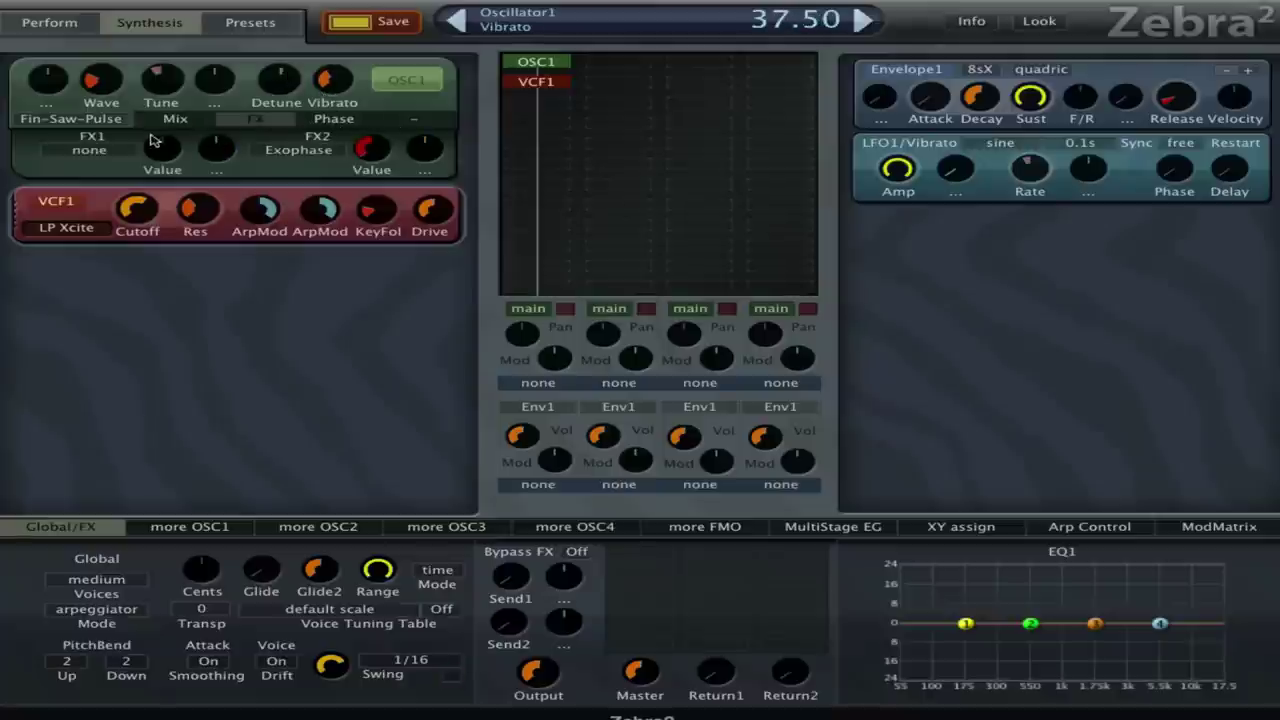
pyautogui.click(90, 150)
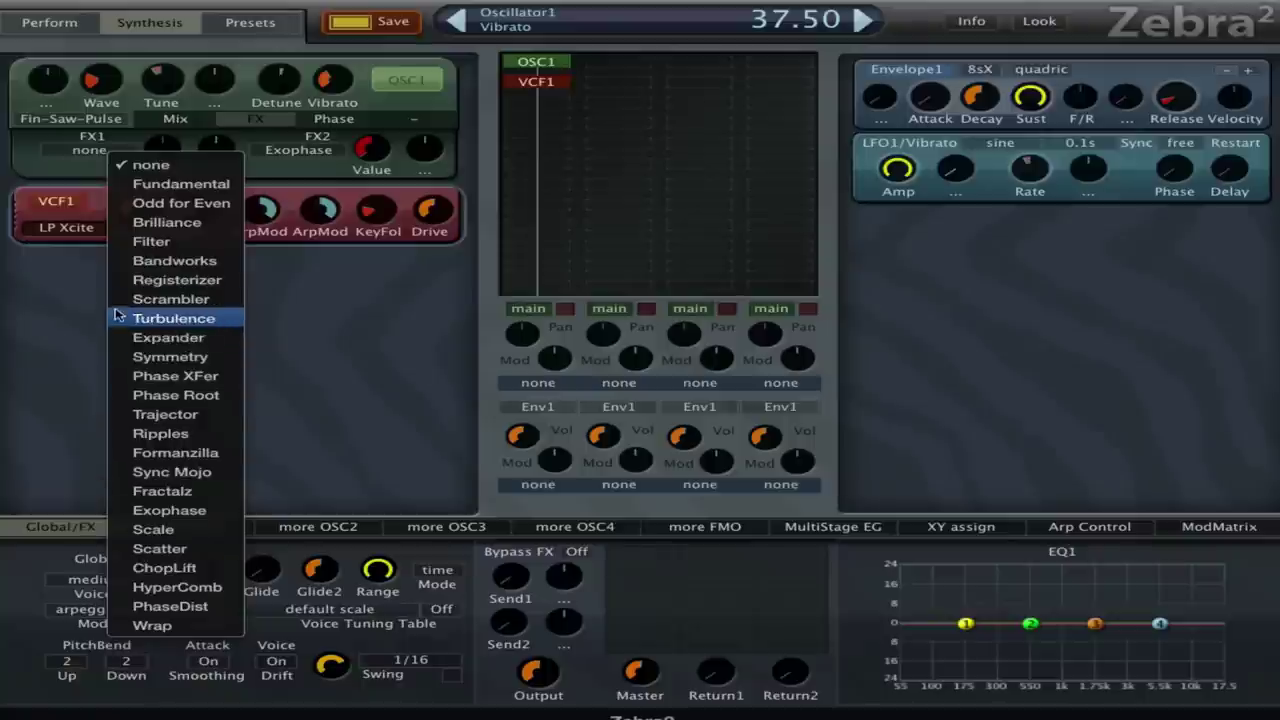
pyautogui.click(165, 260)
pyautogui.moveTo(165, 147); pyautogui.dragTo(167, 170)
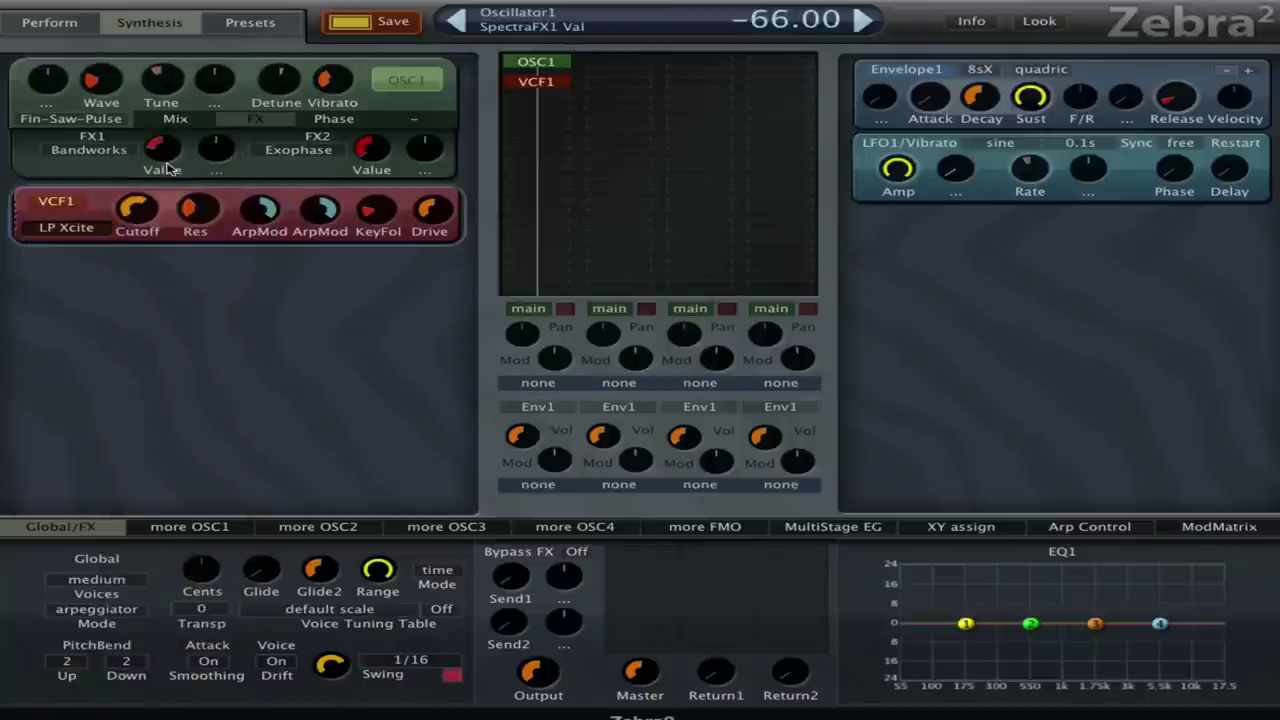
pyautogui.moveTo(168, 160)
pyautogui.mouseDown()
pyautogui.moveTo(178, 146)
pyautogui.moveTo(160, 204)
pyautogui.moveTo(174, 146)
pyautogui.moveTo(191, 153)
pyautogui.mouseUp()
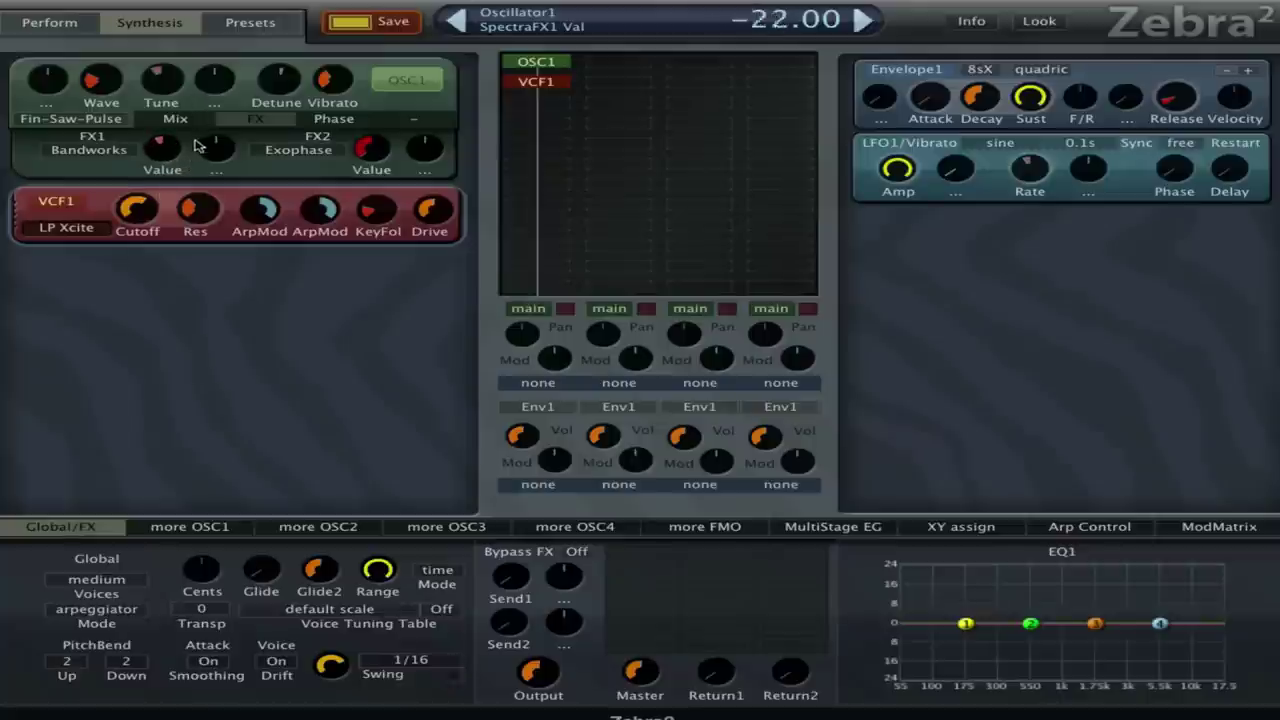
# Step: Assign ArpMod as FX1's modulation source and settle the effect value at -44
pyautogui.click(206, 147)
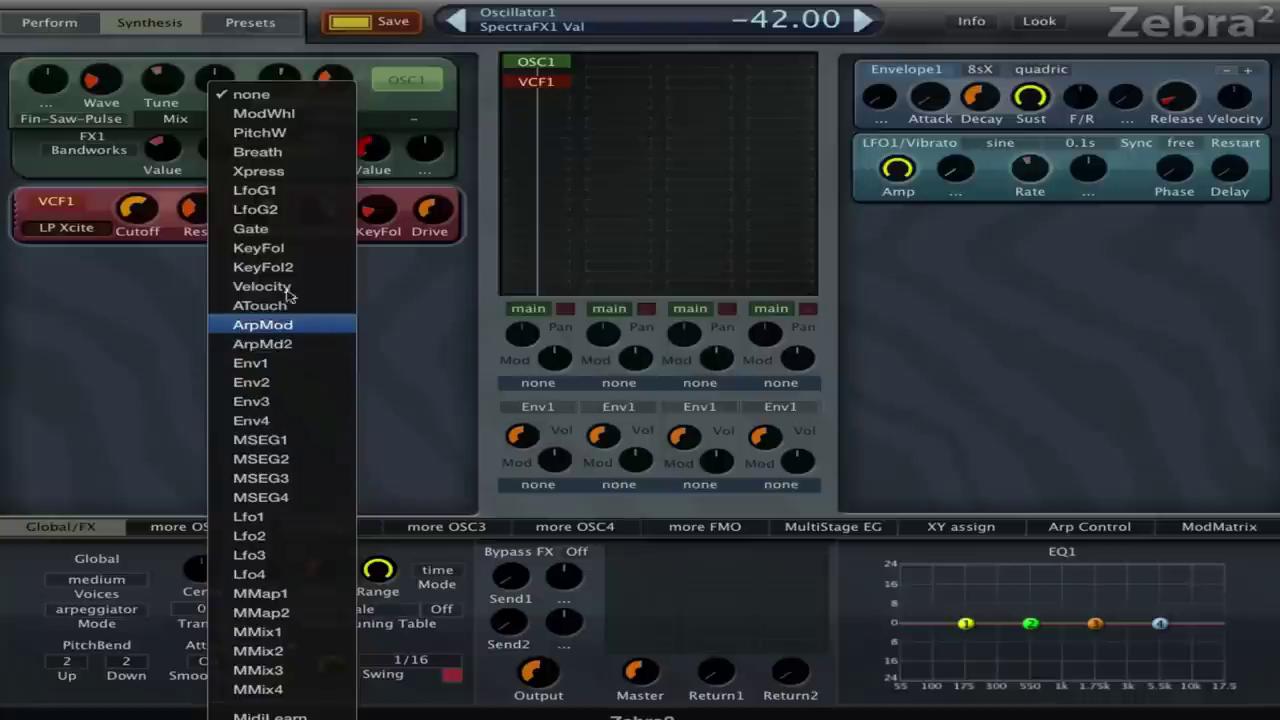
pyautogui.click(300, 324)
pyautogui.moveTo(230, 136)
pyautogui.mouseDown()
pyautogui.moveTo(243, 128)
pyautogui.moveTo(244, 152)
pyautogui.mouseUp()
pyautogui.moveTo(163, 152); pyautogui.dragTo(168, 209)
pyautogui.moveTo(216, 166); pyautogui.dragTo(174, 133)
# Step: Tweak OSC1 SyncTune and turn sync off, then set Env1 sustain to 0 and decay to 25
pyautogui.click(318, 119)
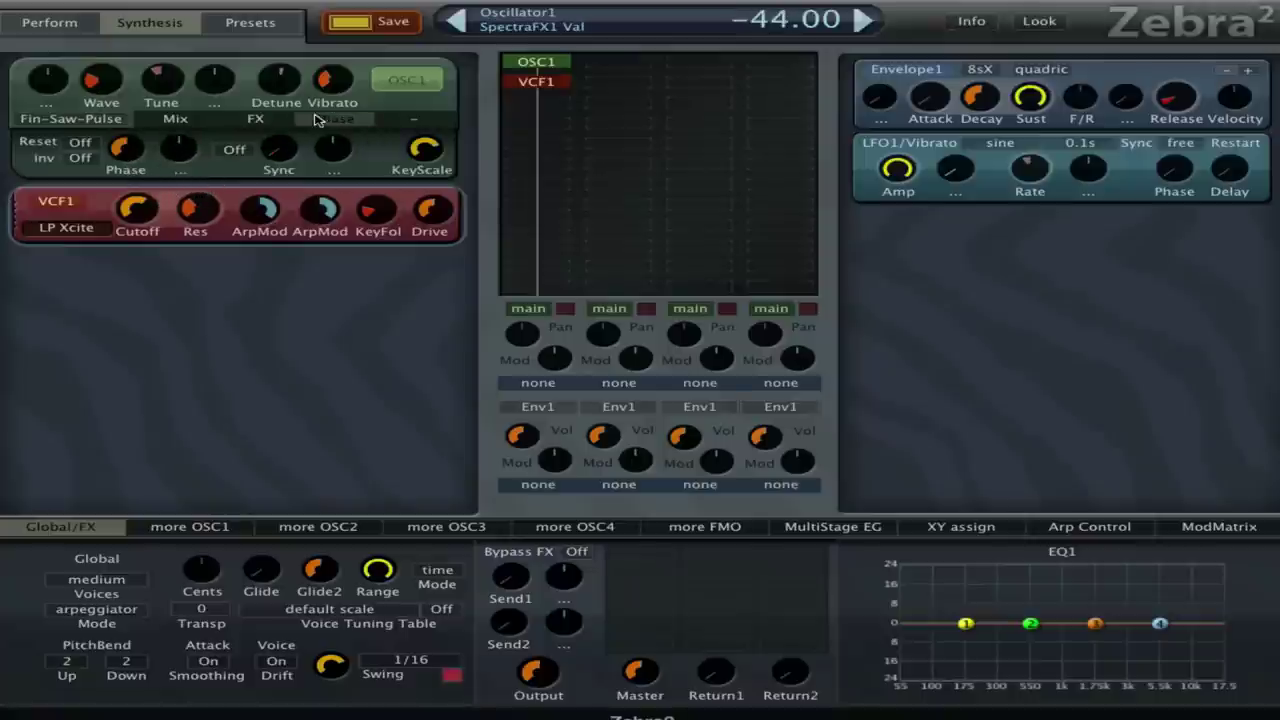
pyautogui.moveTo(285, 155); pyautogui.dragTo(320, 87)
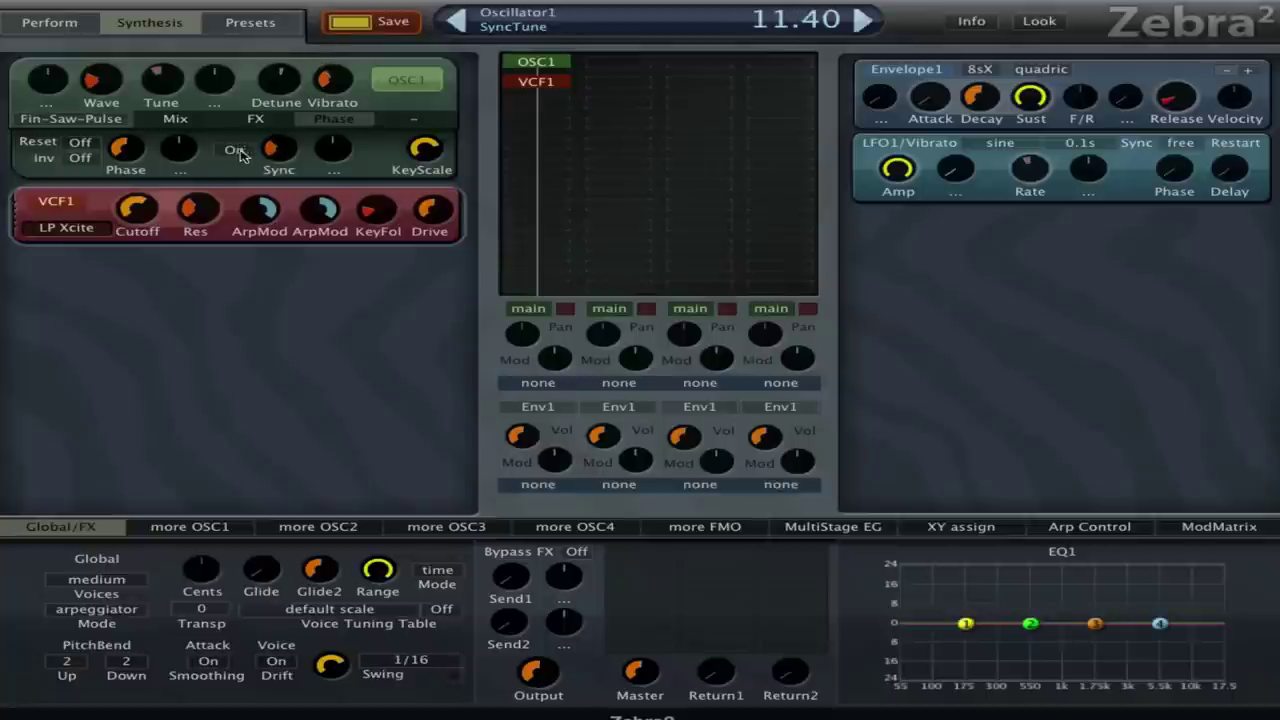
pyautogui.moveTo(245, 157); pyautogui.dragTo(286, 160)
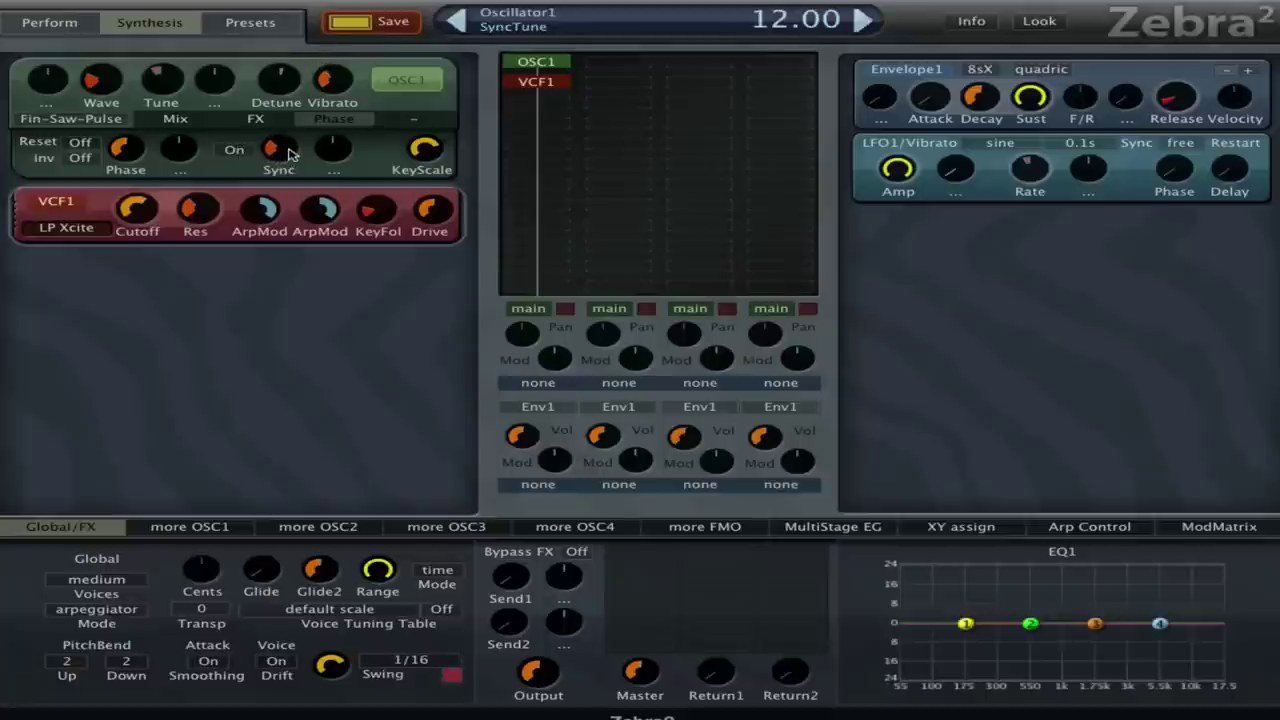
pyautogui.click(244, 150)
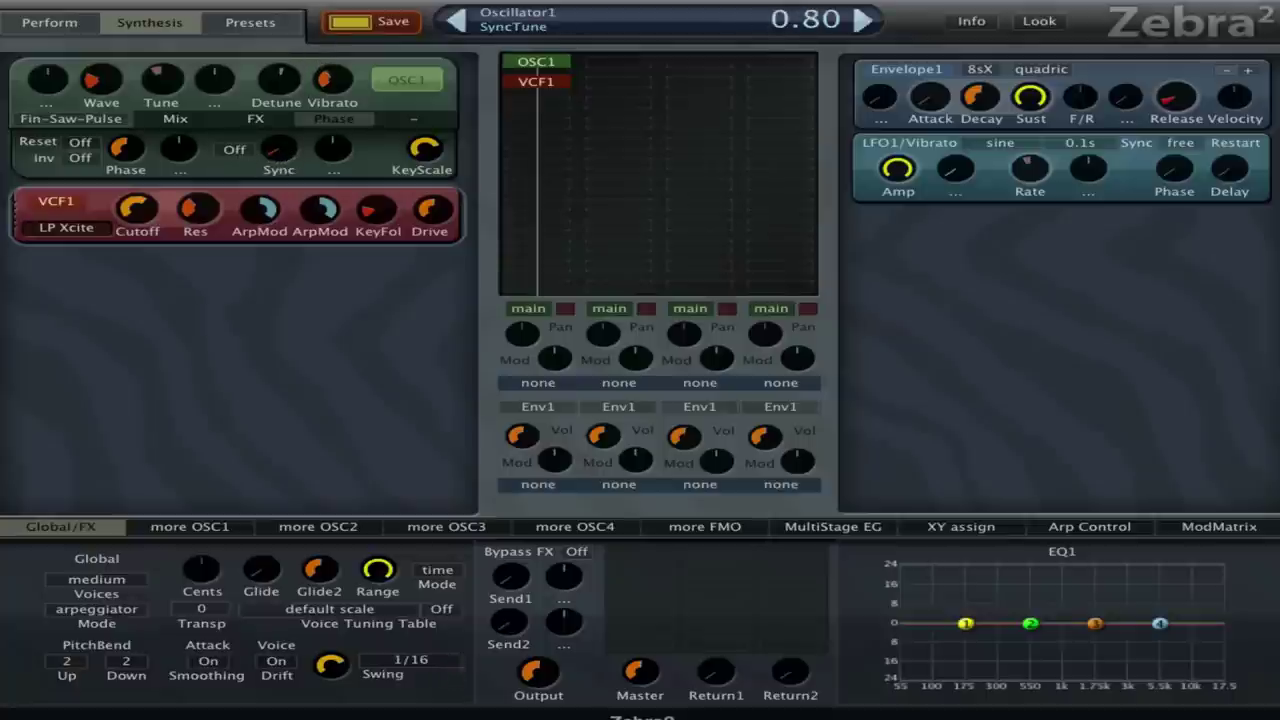
pyautogui.moveTo(1037, 102)
pyautogui.mouseDown()
pyautogui.moveTo(1050, 121)
pyautogui.moveTo(1041, 110)
pyautogui.mouseUp()
pyautogui.moveTo(985, 177); pyautogui.dragTo(997, 163)
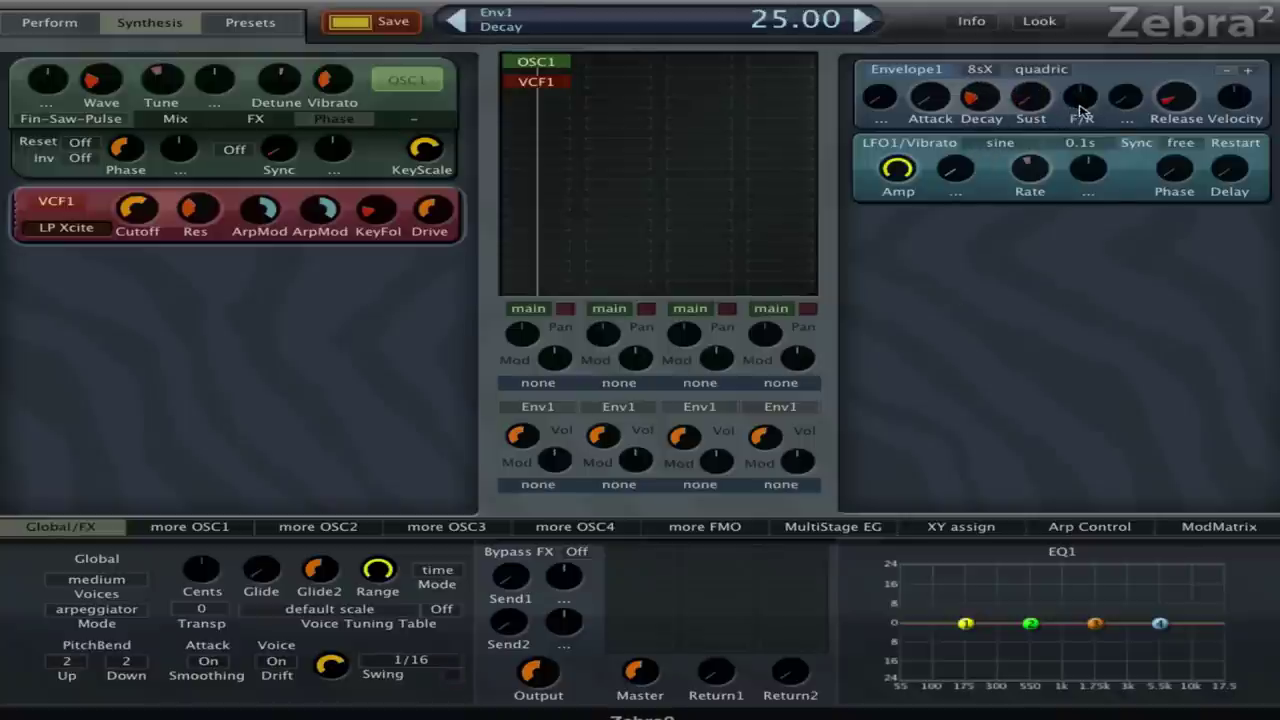
# Step: In mod matrix slot 1, route ArpMd2 to Env1 Decay at depth 100
pyautogui.click(1225, 527)
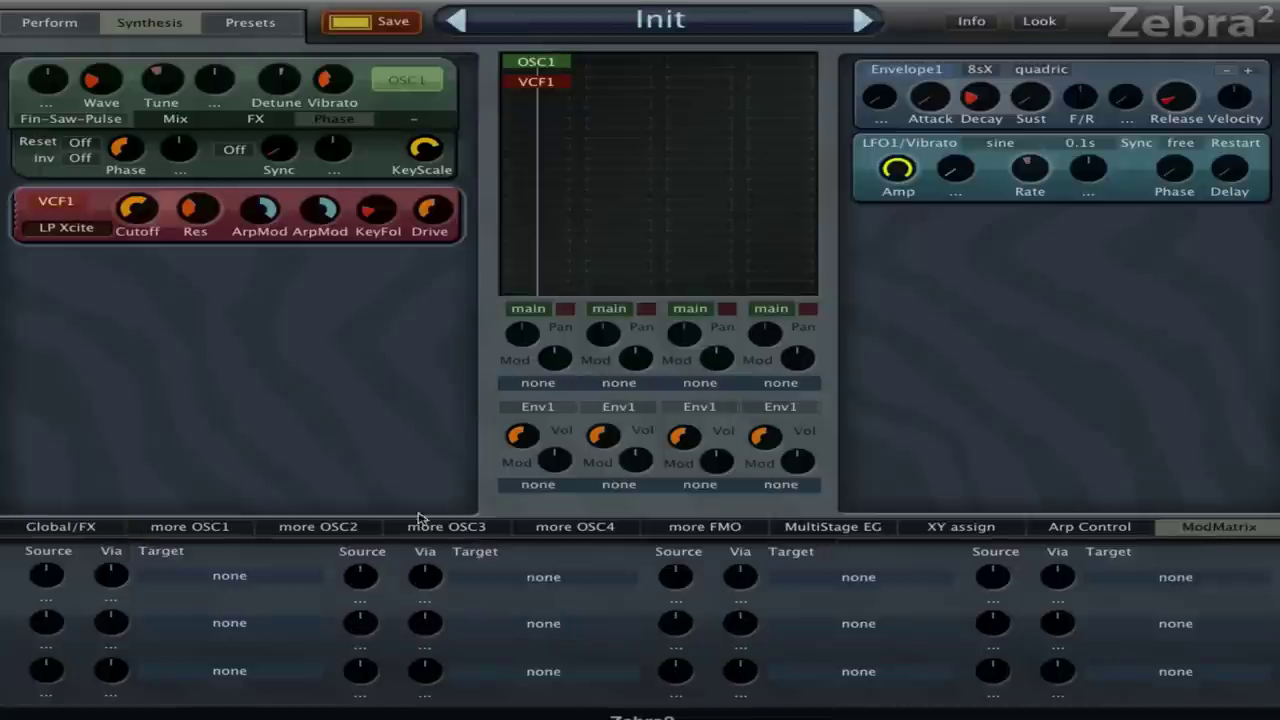
pyautogui.click(52, 571)
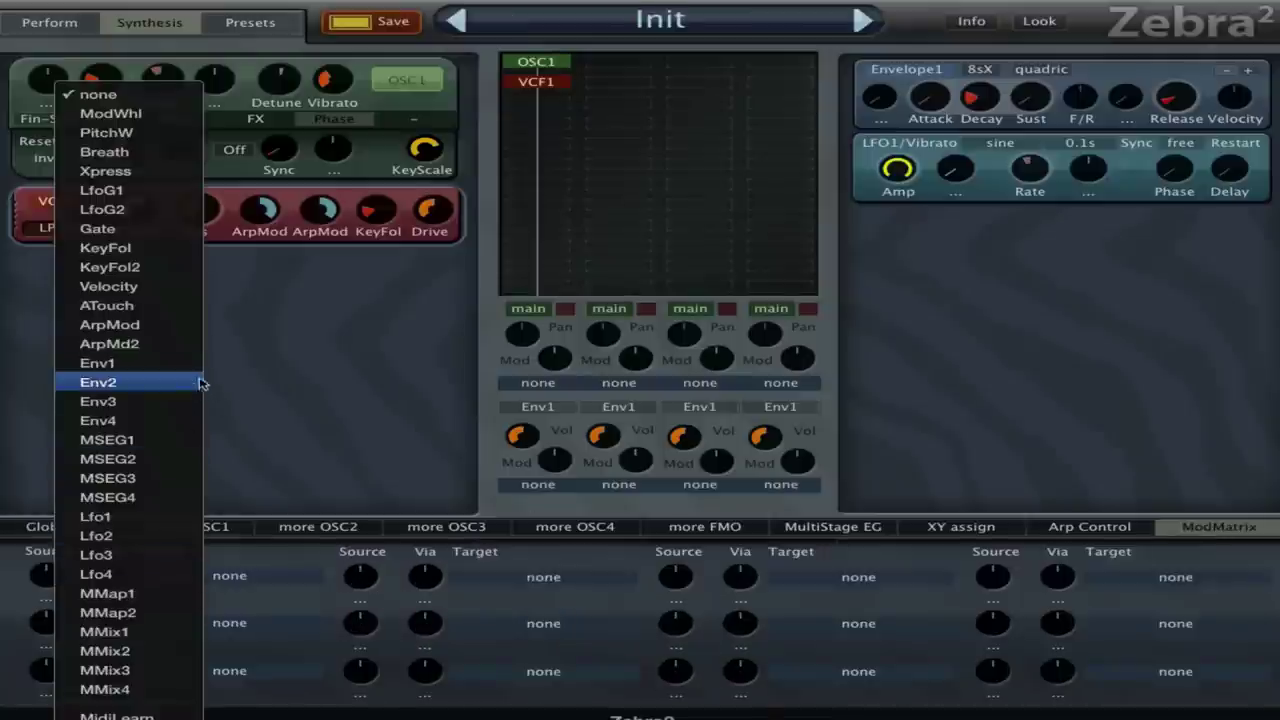
pyautogui.click(171, 341)
pyautogui.click(189, 578)
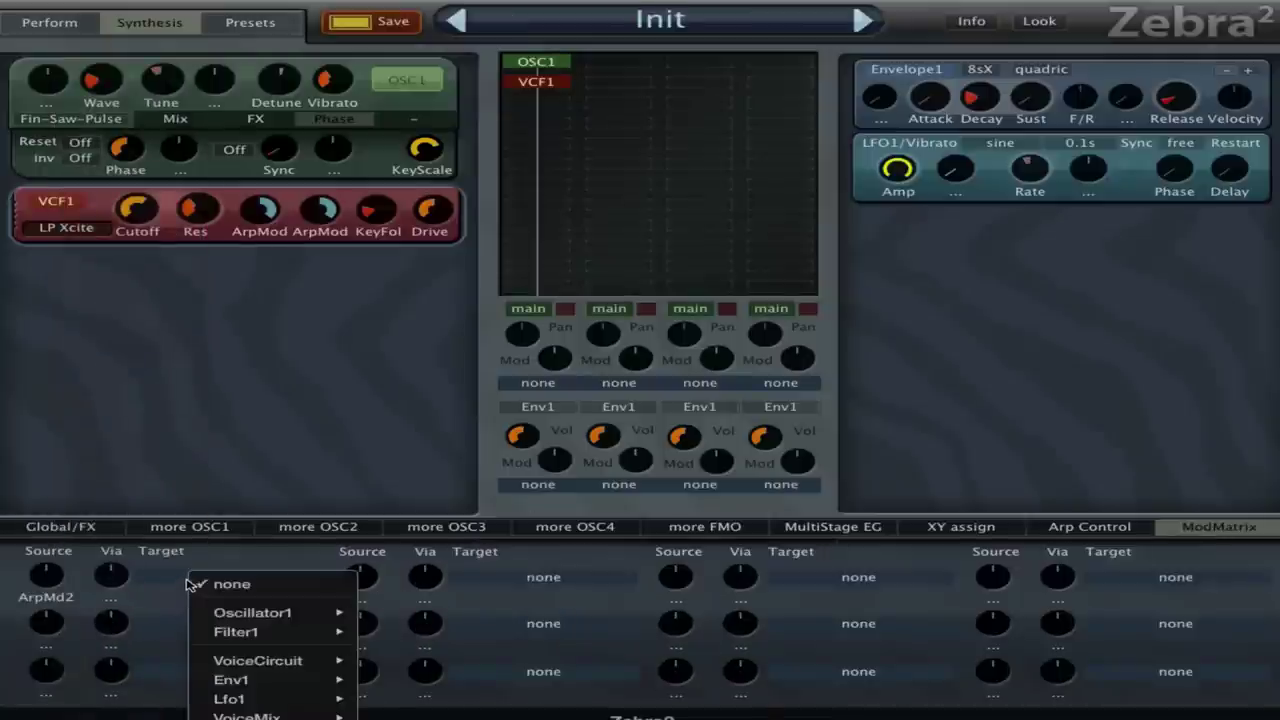
pyautogui.moveTo(295, 680)
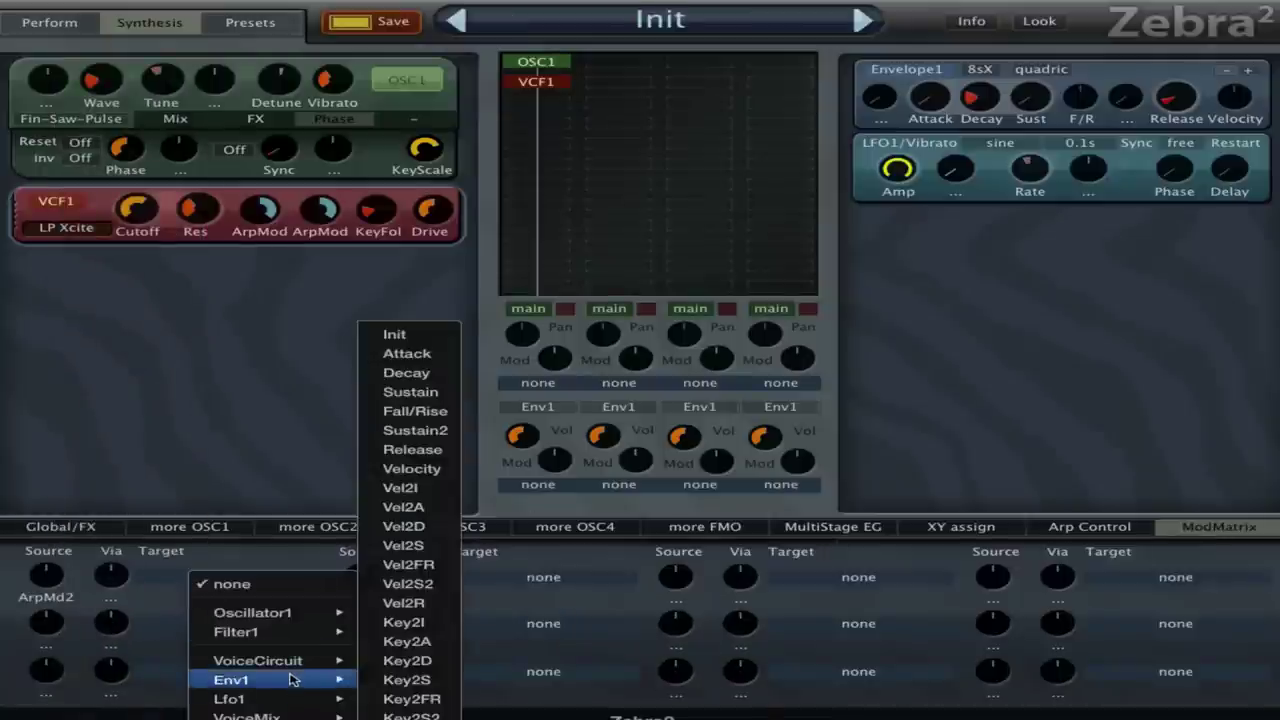
pyautogui.click(424, 373)
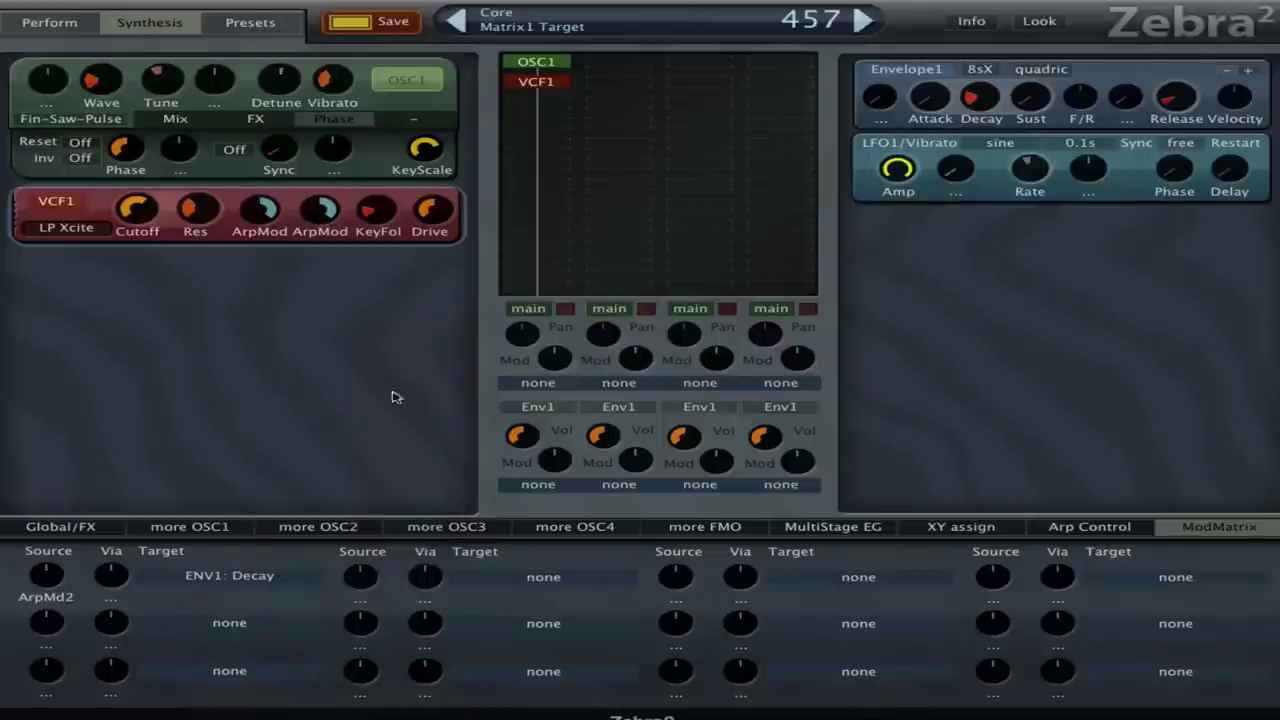
pyautogui.moveTo(62, 580); pyautogui.dragTo(142, 517)
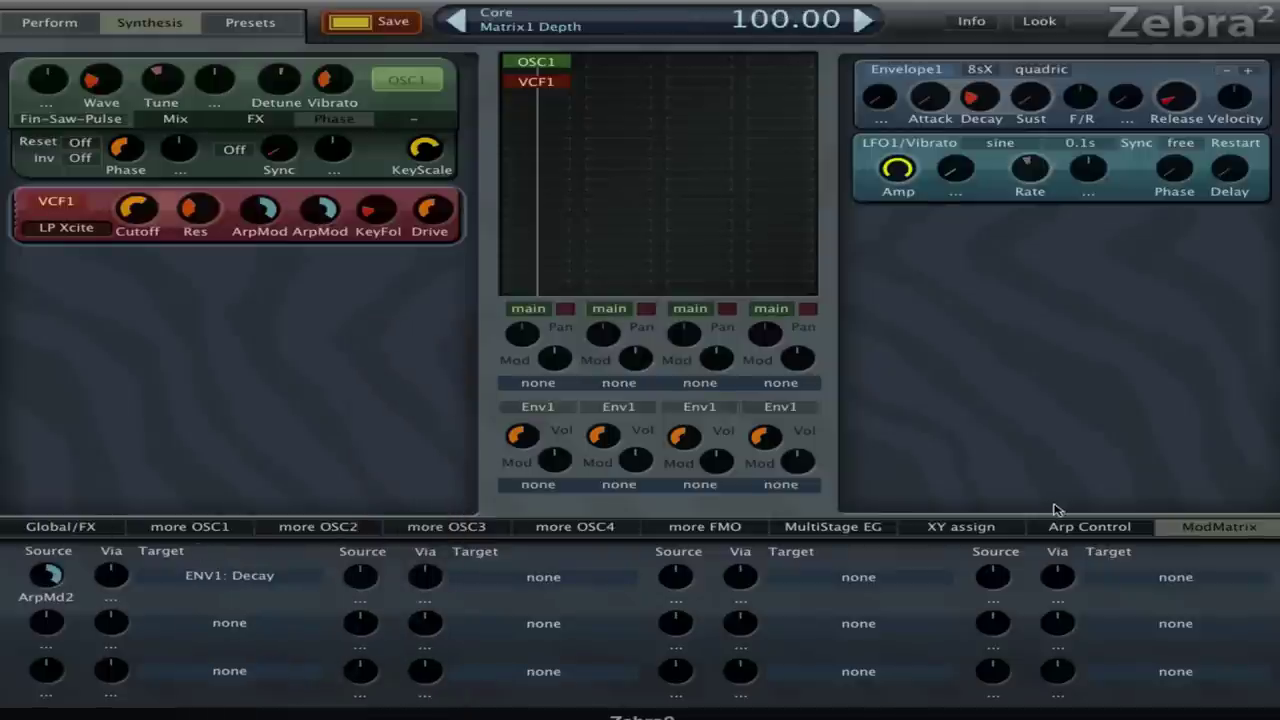
pyautogui.click(903, 535)
pyautogui.click(1098, 533)
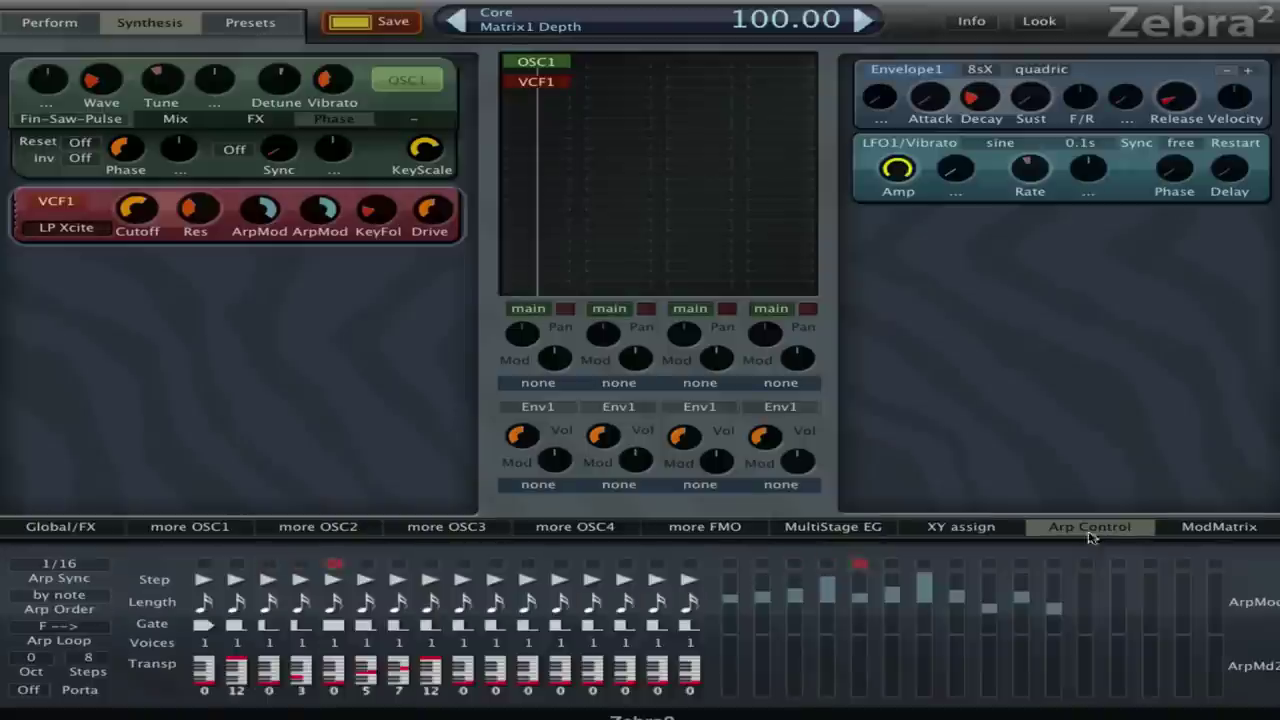
# Step: Draw ArpMd2 lane values on steps 2–5 and sweep through to step 9, leaving it at 55
pyautogui.click(760, 660)
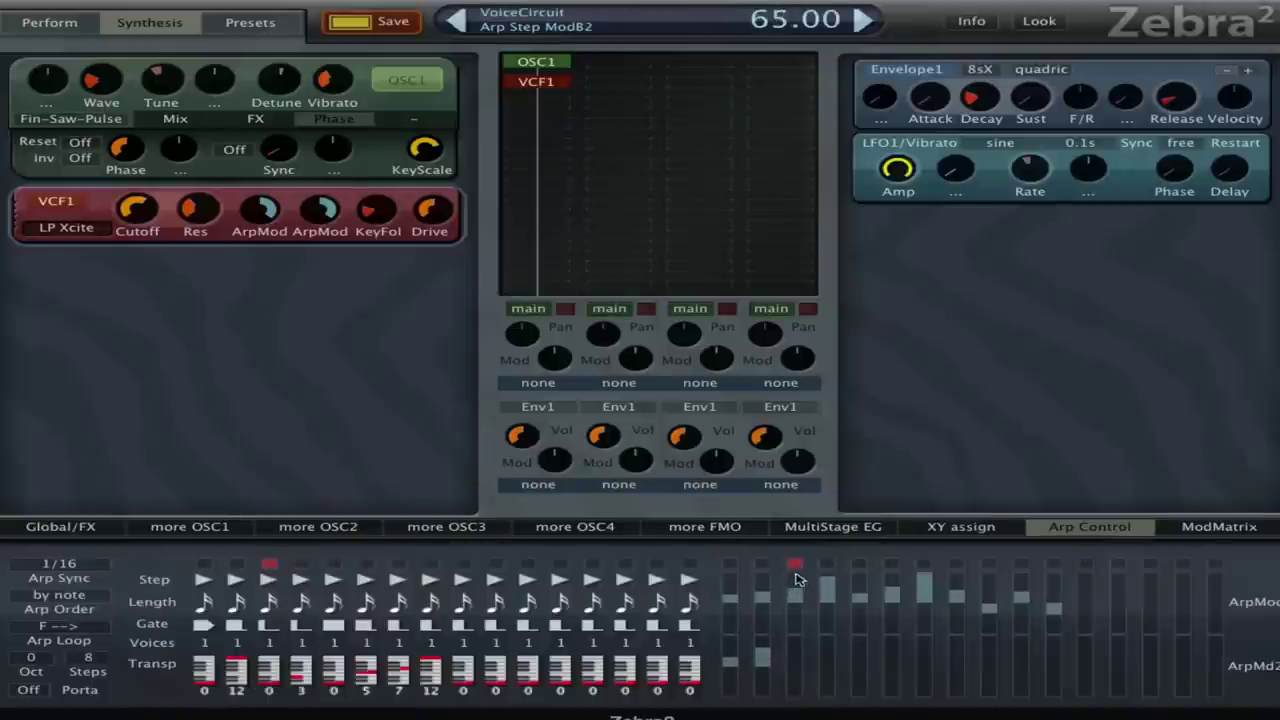
pyautogui.click(797, 662)
pyautogui.click(830, 660)
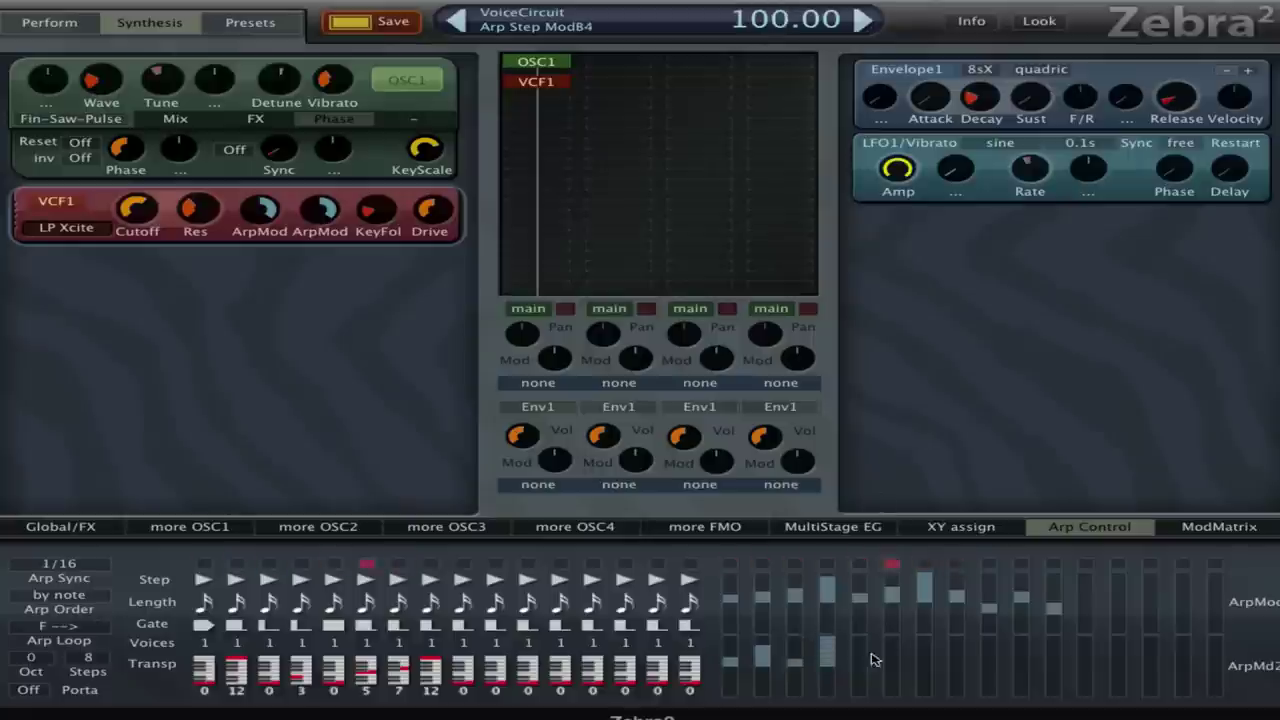
pyautogui.click(864, 664)
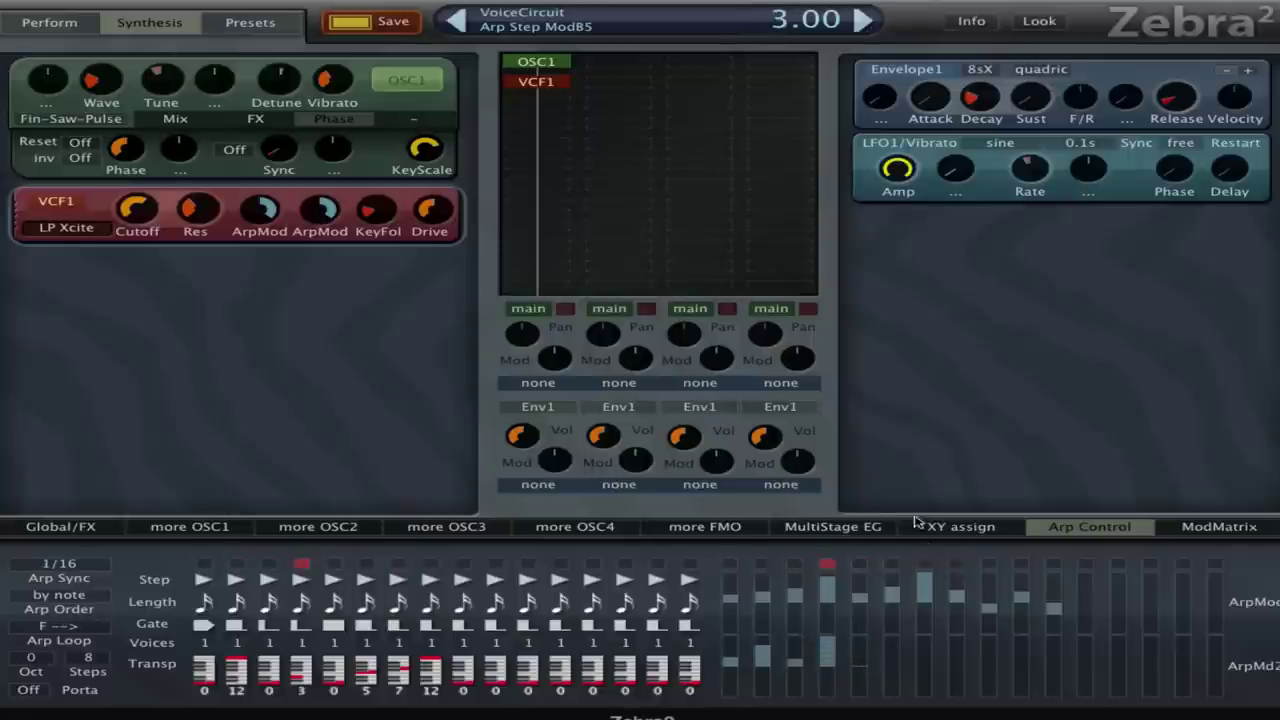
pyautogui.moveTo(770, 663); pyautogui.dragTo(857, 700)
pyautogui.click(828, 662)
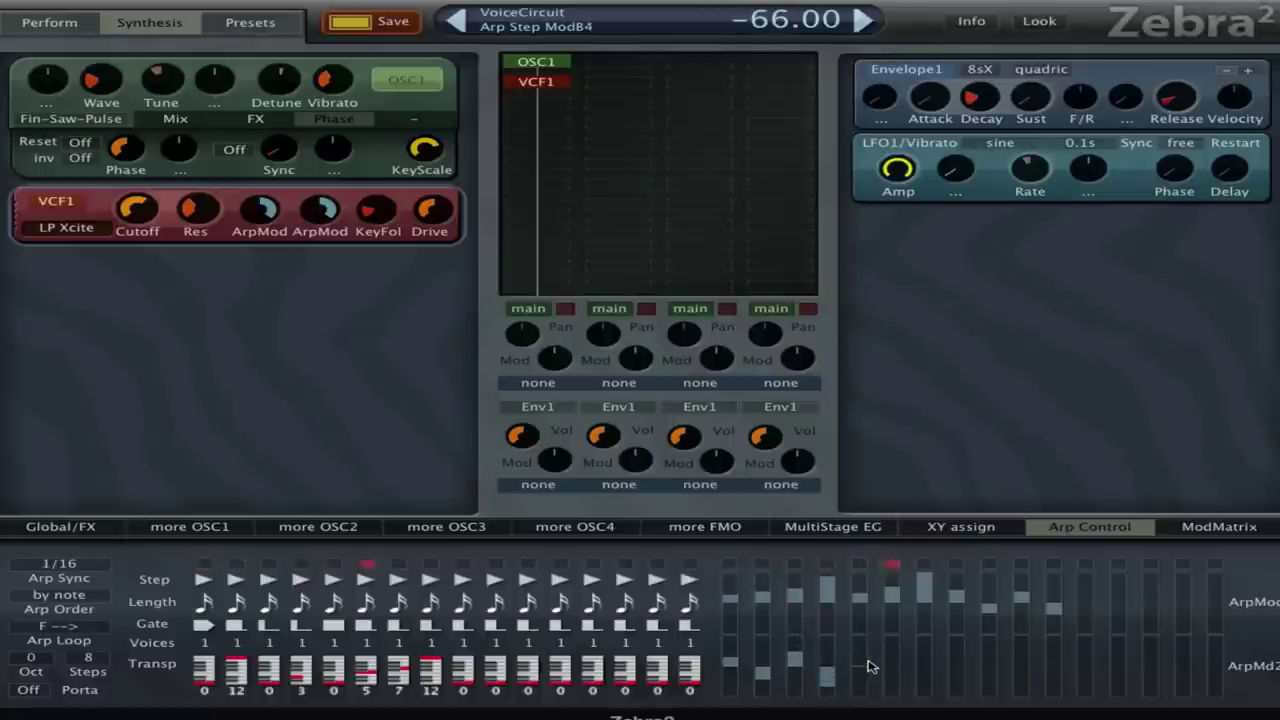
pyautogui.click(834, 678)
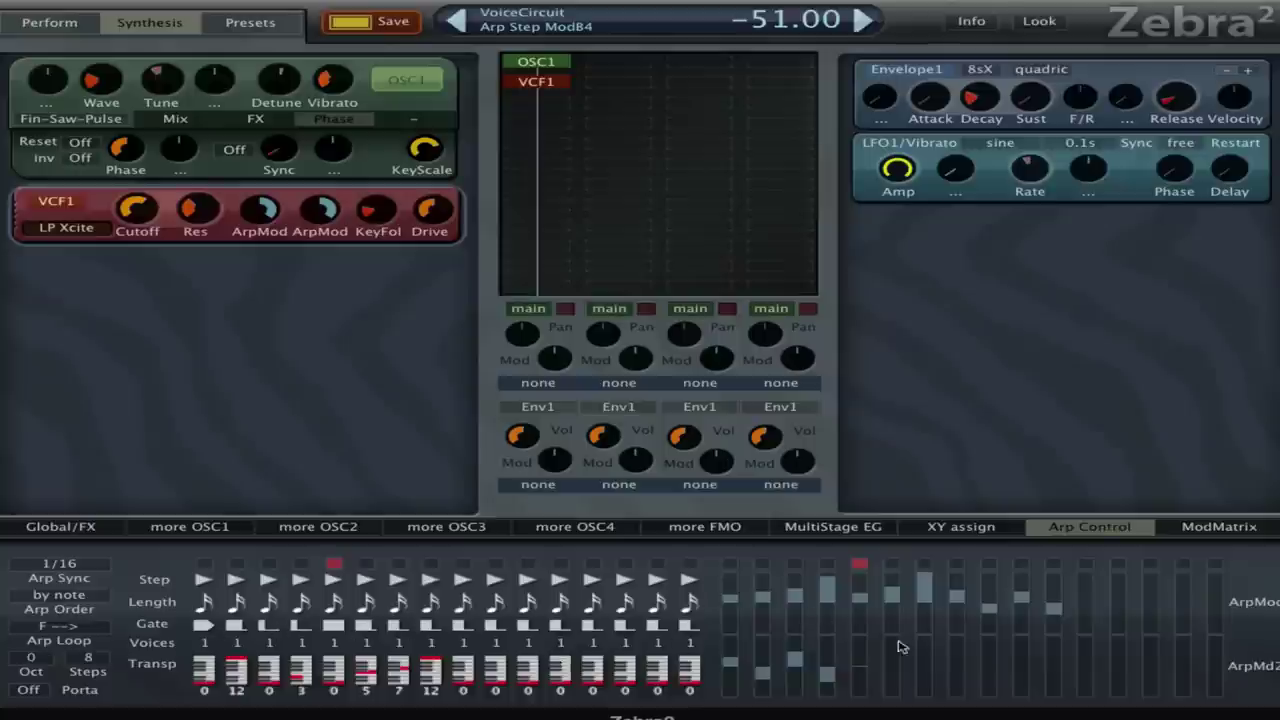
pyautogui.moveTo(866, 660)
pyautogui.mouseDown()
pyautogui.moveTo(872, 632)
pyautogui.moveTo(884, 665)
pyautogui.moveTo(886, 645)
pyautogui.mouseUp()
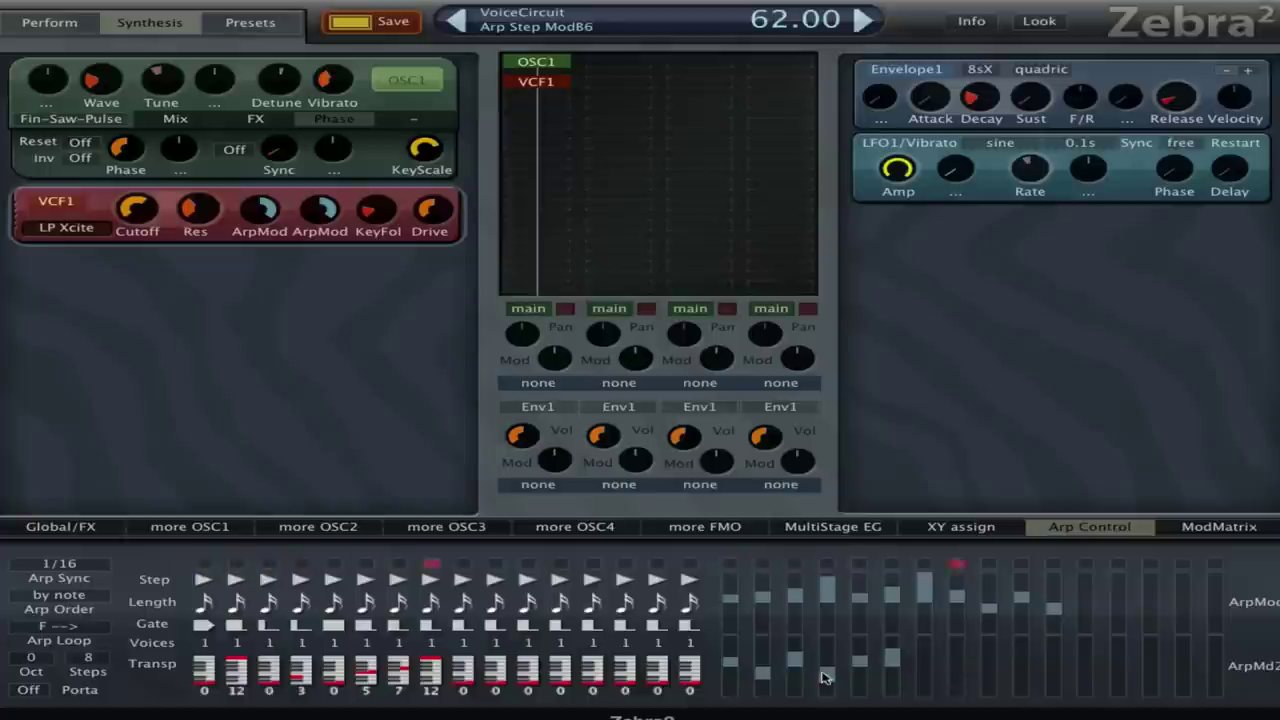
pyautogui.moveTo(824, 678); pyautogui.dragTo(992, 652)
# Step: Load Rev1 into the empty master FX slot and turn its Wet to 0.00
pyautogui.click(101, 531)
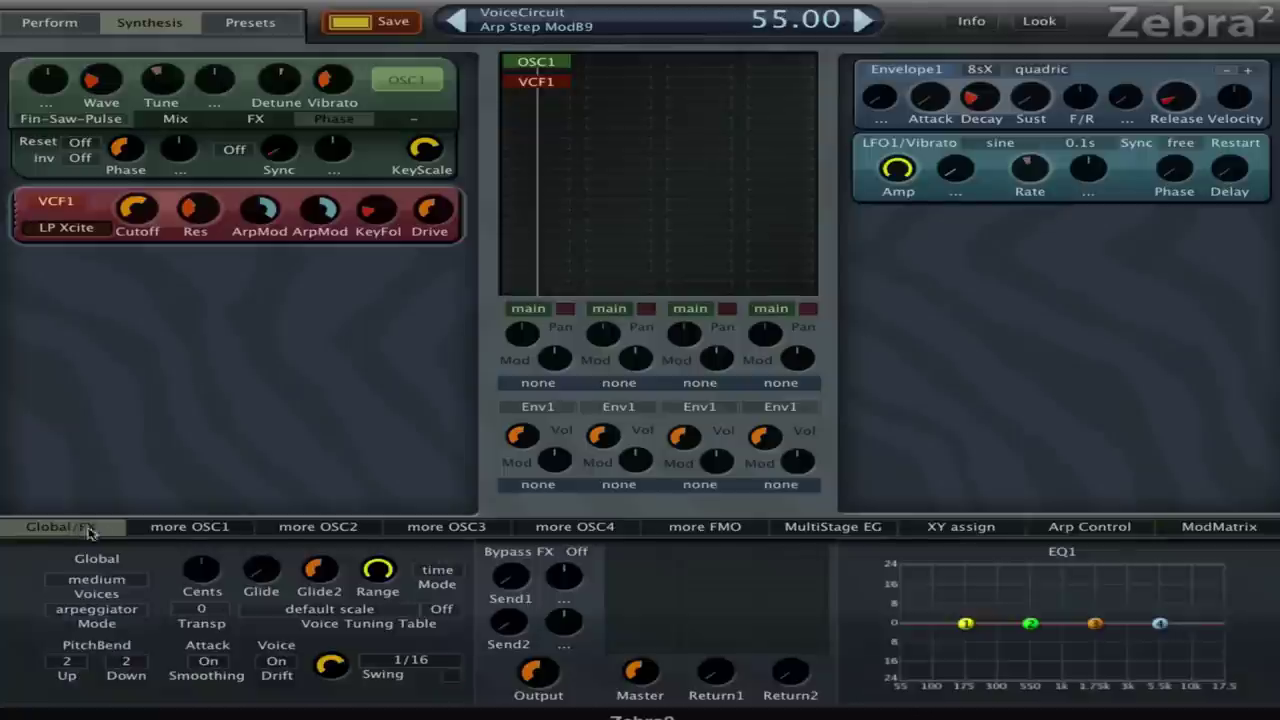
pyautogui.click(641, 563)
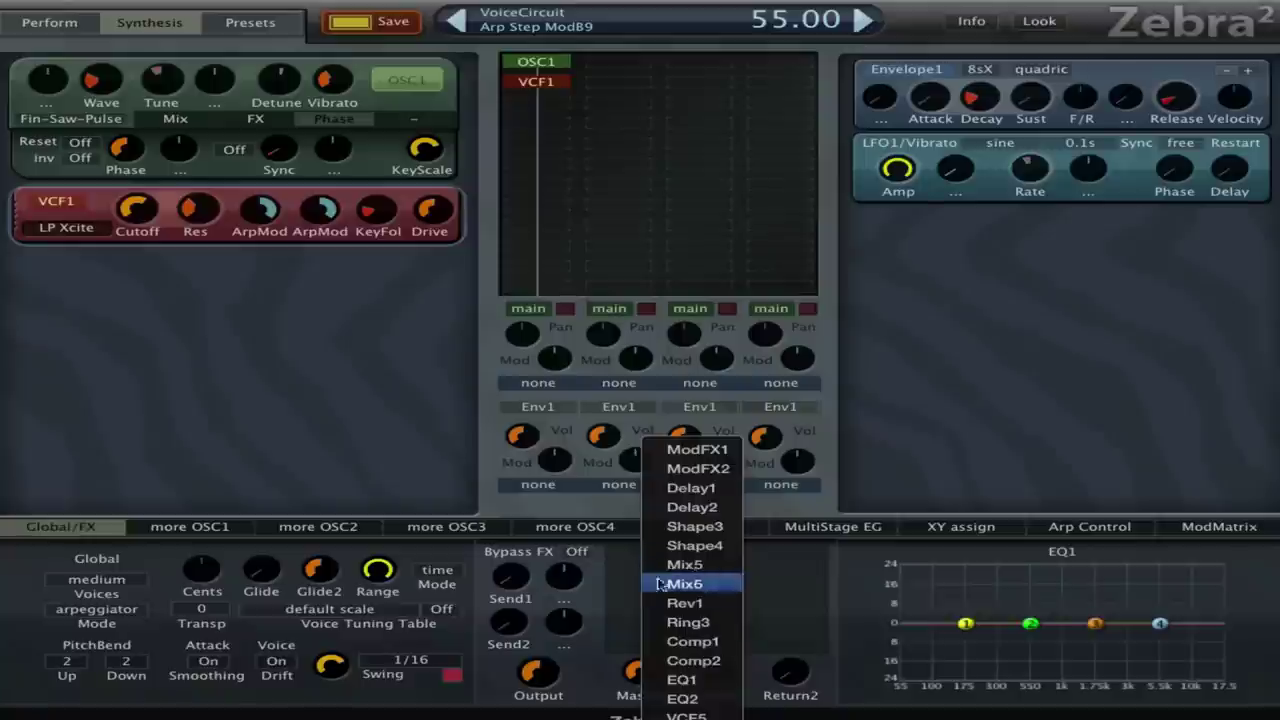
pyautogui.click(734, 610)
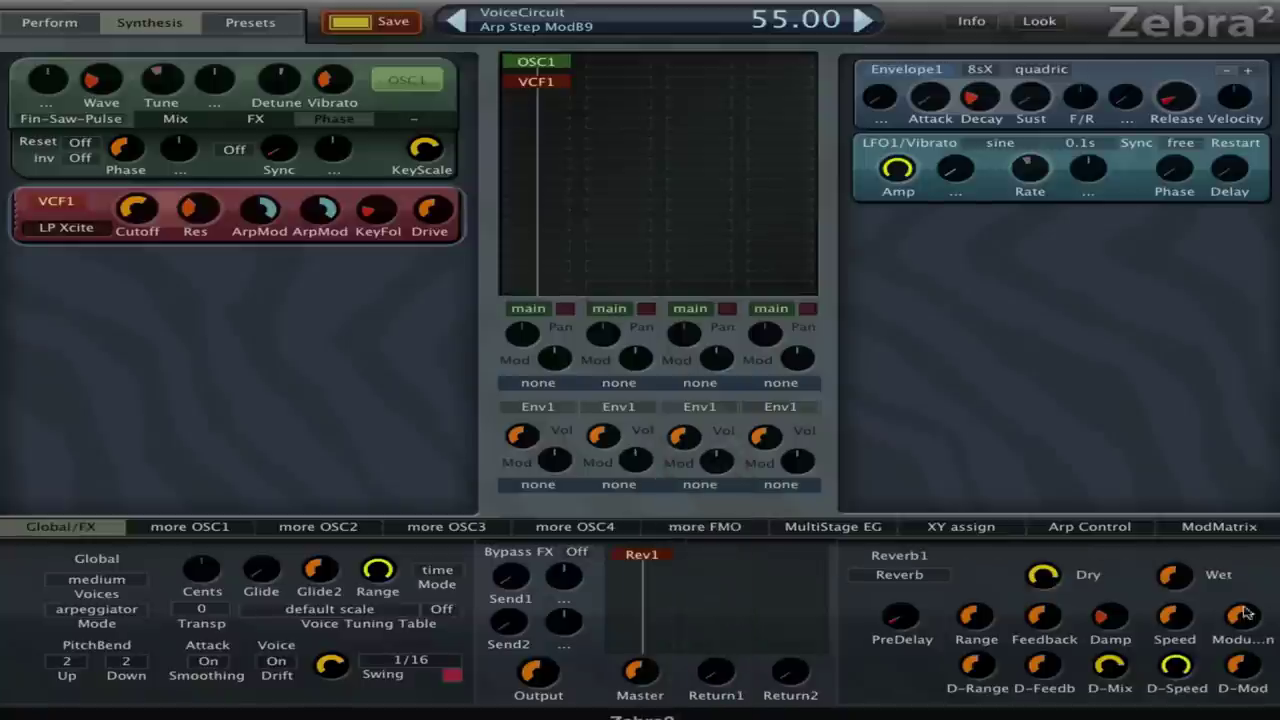
pyautogui.moveTo(1192, 580); pyautogui.dragTo(1192, 650)
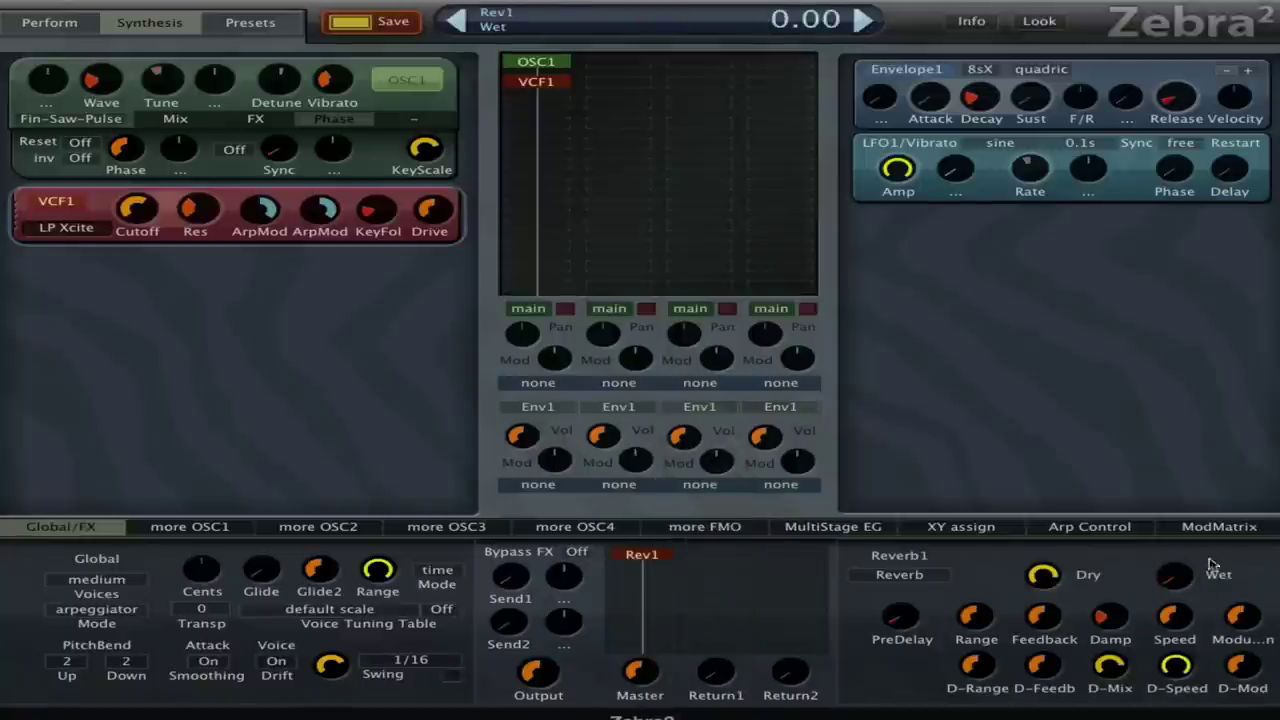
pyautogui.click(1195, 525)
# Step: Set mod matrix slot 2 to ArpMd2 → Rev1 Wet with depth 72
pyautogui.click(57, 618)
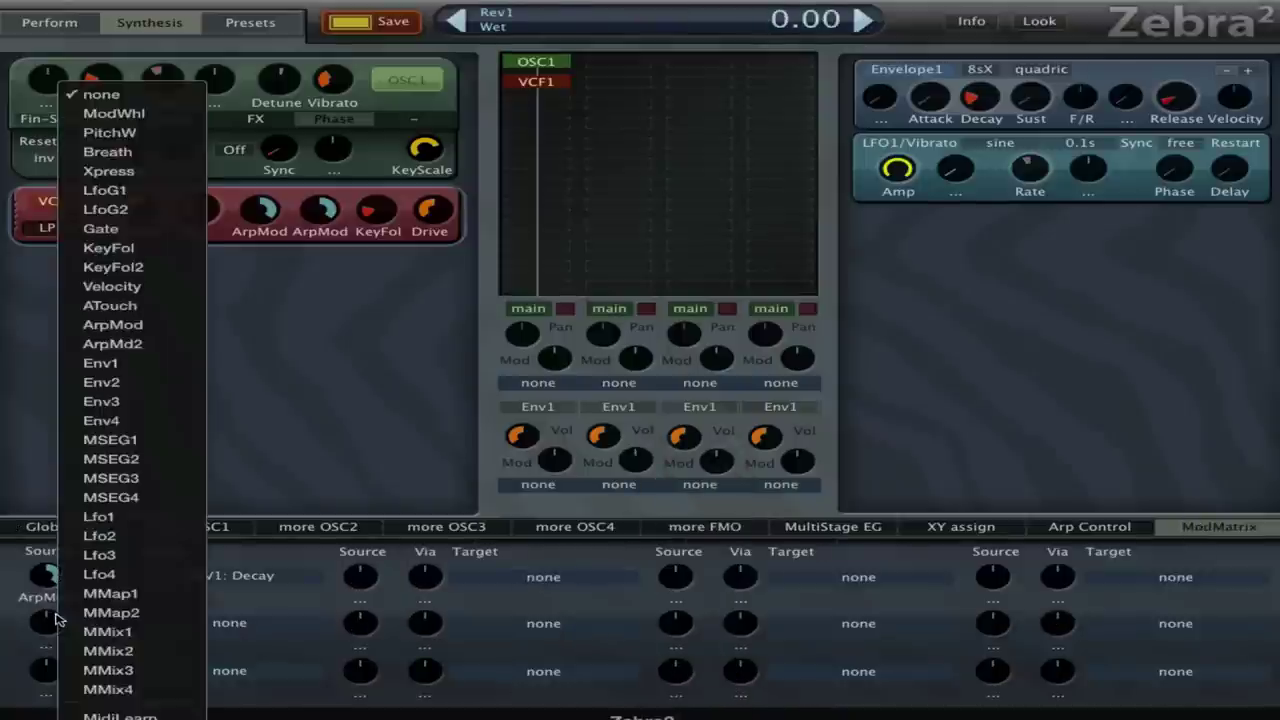
pyautogui.click(157, 343)
pyautogui.click(250, 623)
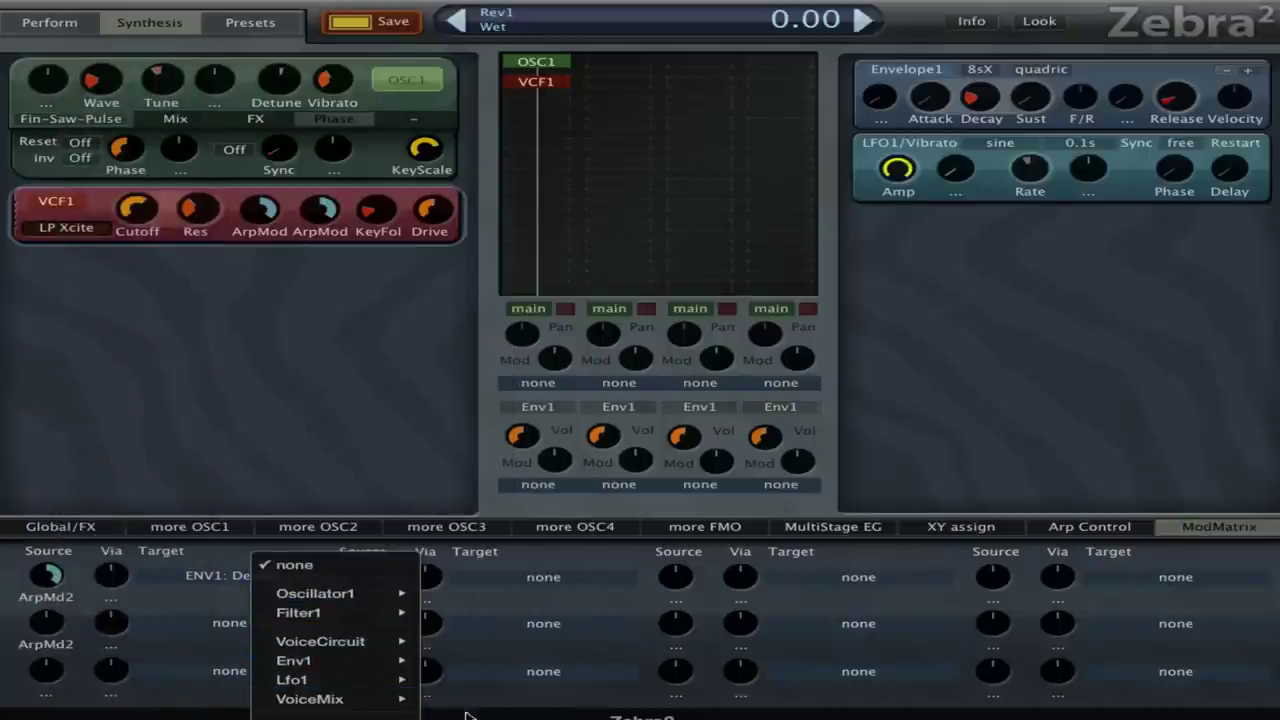
pyautogui.moveTo(330, 716)
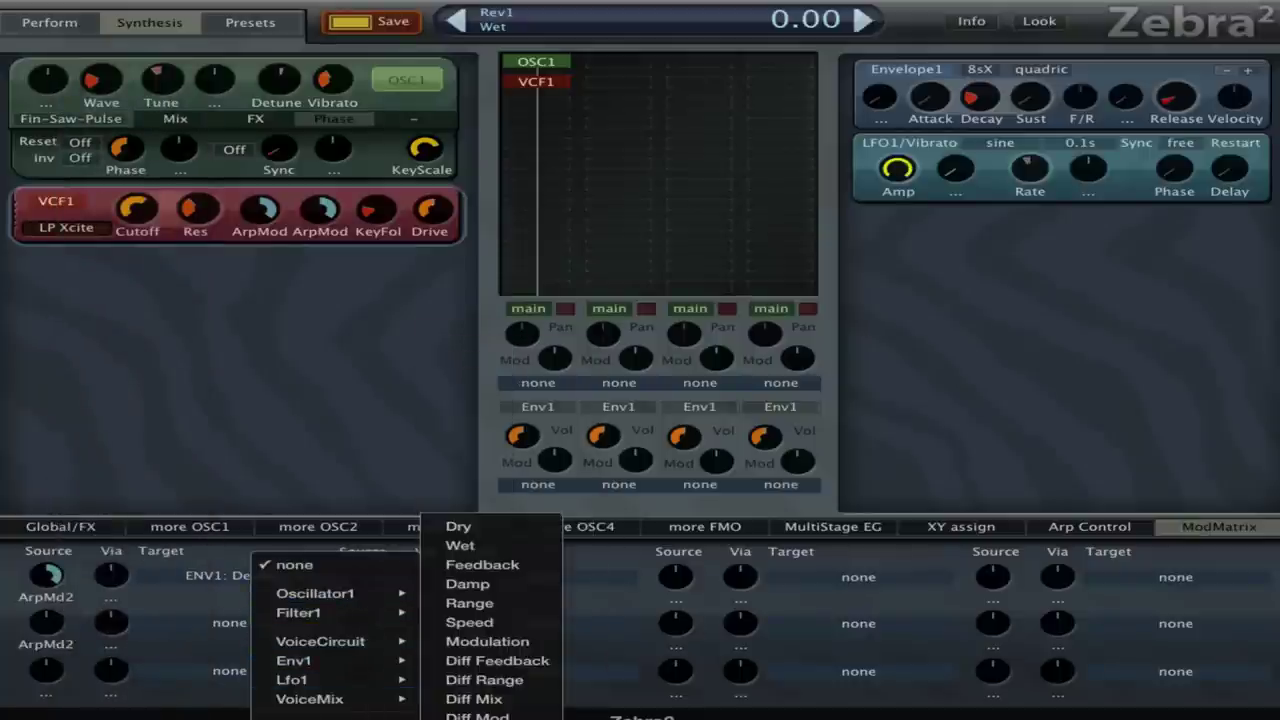
pyautogui.click(519, 547)
pyautogui.moveTo(46, 625); pyautogui.dragTo(83, 585)
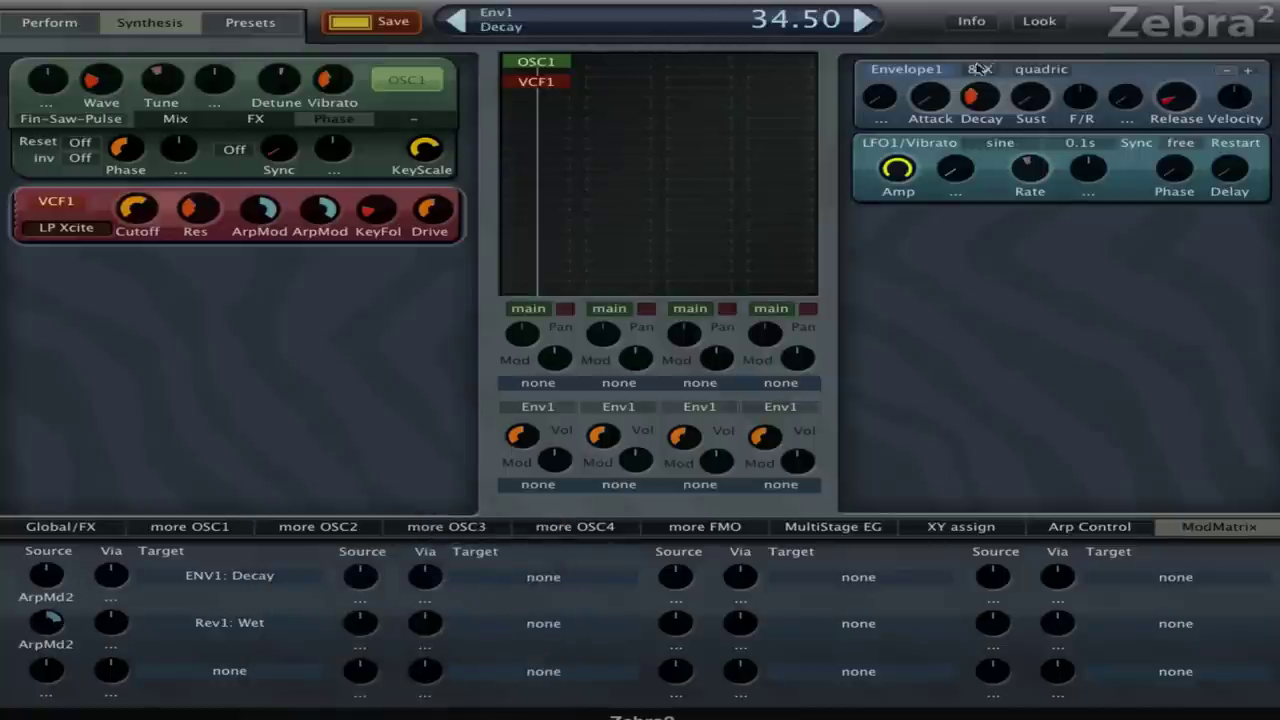
# Step: Look over the Global/FX, XY and multistage envelope pages, then return to Arp Control
pyautogui.click(104, 527)
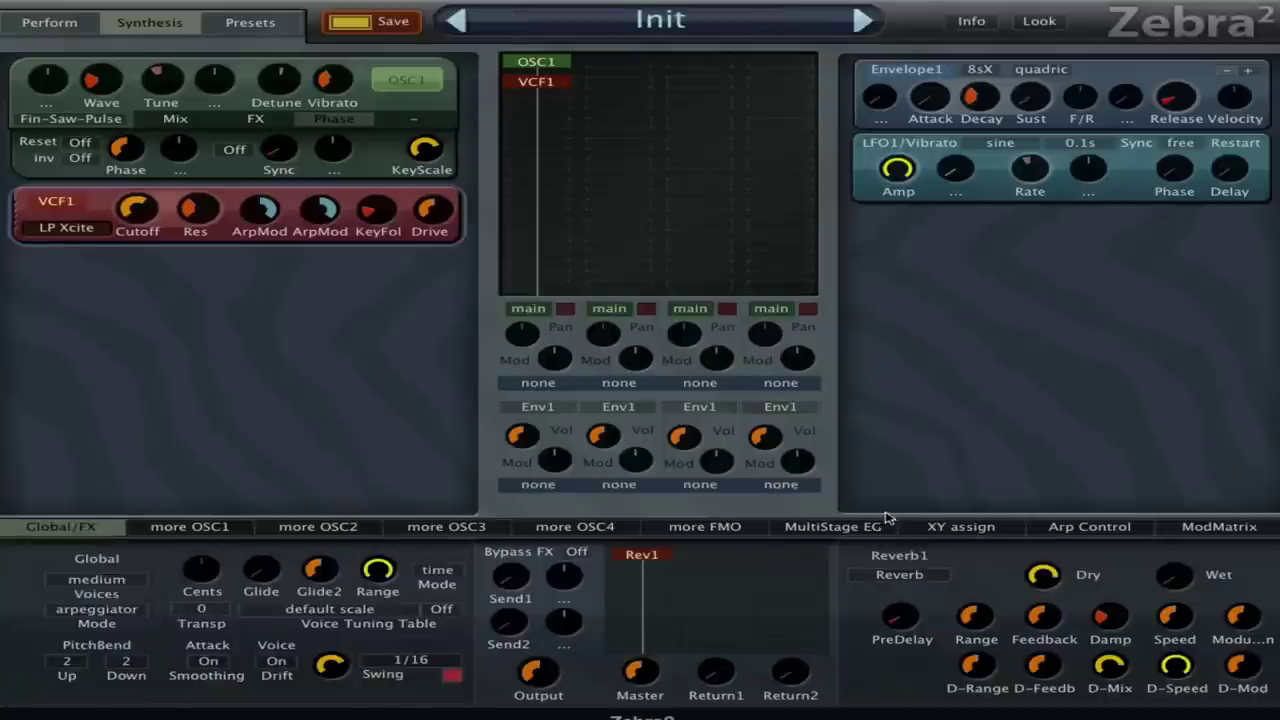
pyautogui.click(978, 532)
pyautogui.click(866, 532)
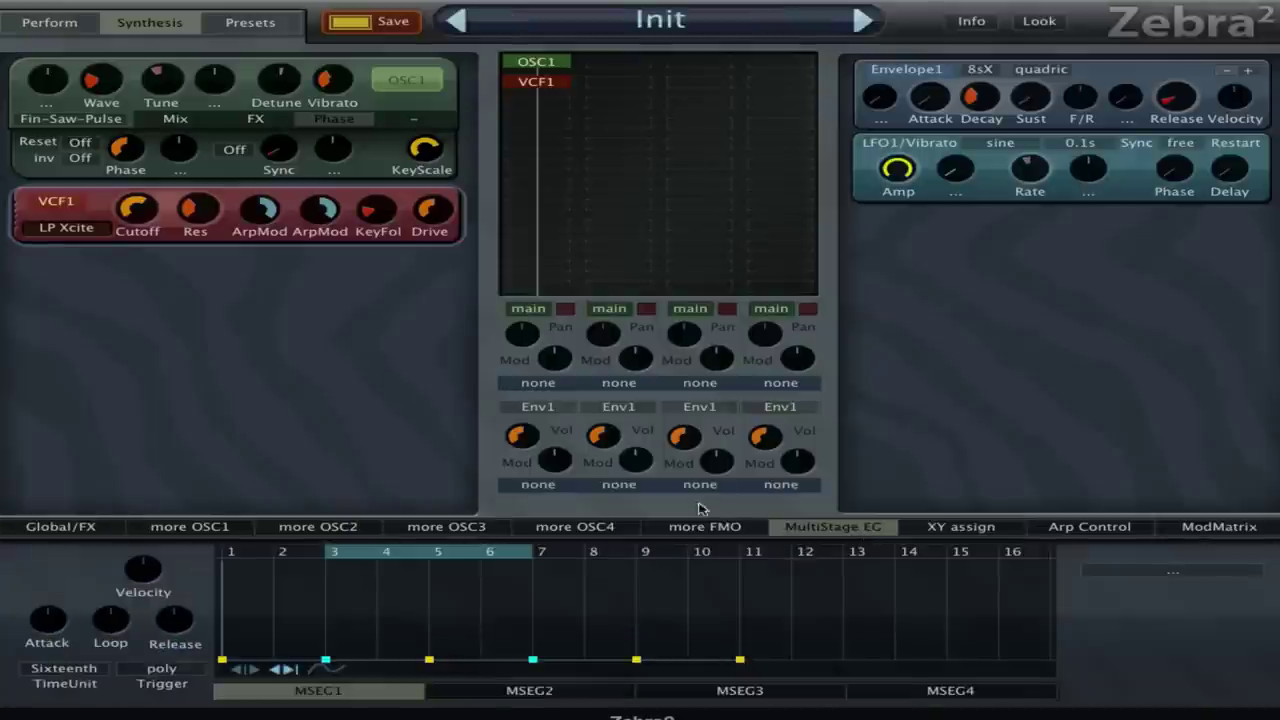
pyautogui.click(1122, 528)
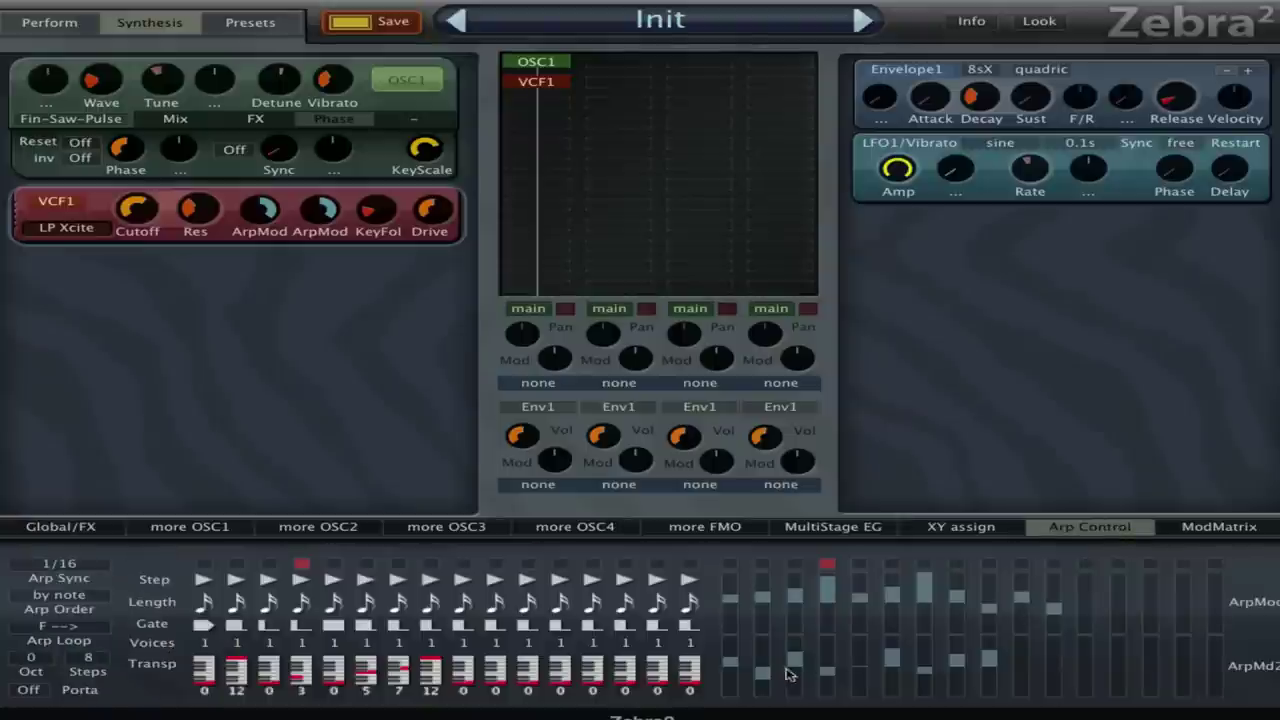
# Step: Set the second ArpMod lane's step 1 to 100, step 8 to -48 and step 9 to 38
pyautogui.moveTo(747, 648)
pyautogui.mouseDown()
pyautogui.moveTo(746, 562)
pyautogui.moveTo(791, 636)
pyautogui.moveTo(758, 688)
pyautogui.moveTo(781, 714)
pyautogui.moveTo(800, 629)
pyautogui.moveTo(802, 643)
pyautogui.moveTo(784, 592)
pyautogui.moveTo(801, 526)
pyautogui.moveTo(831, 664)
pyautogui.moveTo(821, 629)
pyautogui.moveTo(840, 571)
pyautogui.moveTo(866, 569)
pyautogui.moveTo(857, 652)
pyautogui.moveTo(882, 482)
pyautogui.moveTo(929, 559)
pyautogui.moveTo(920, 649)
pyautogui.moveTo(937, 449)
pyautogui.mouseUp()
pyautogui.click(957, 670)
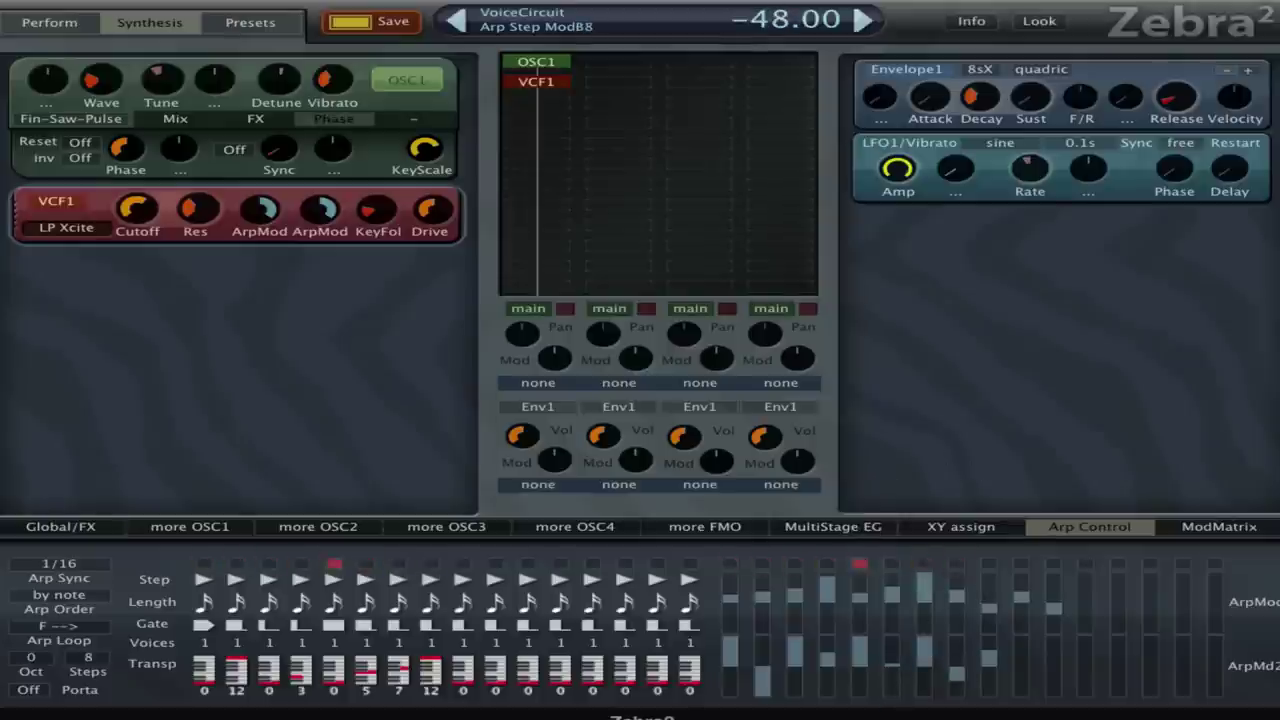
pyautogui.click(993, 672)
pyautogui.click(993, 674)
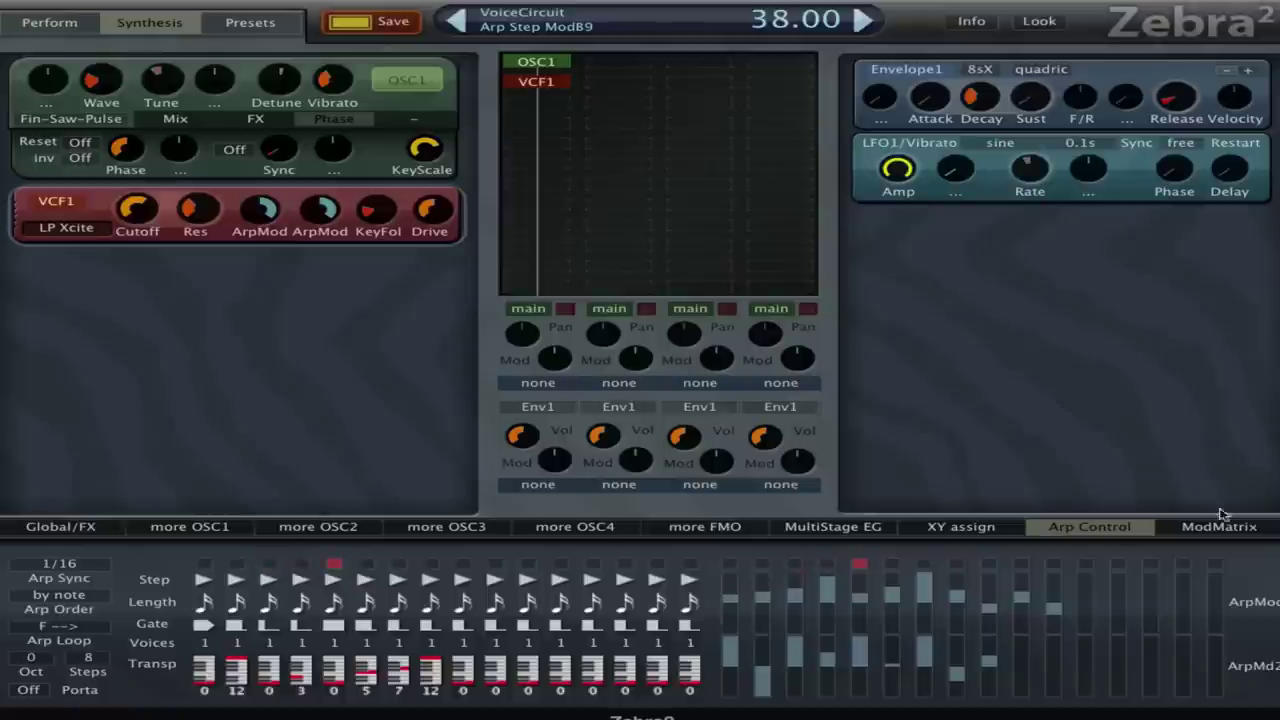
pyautogui.click(1230, 526)
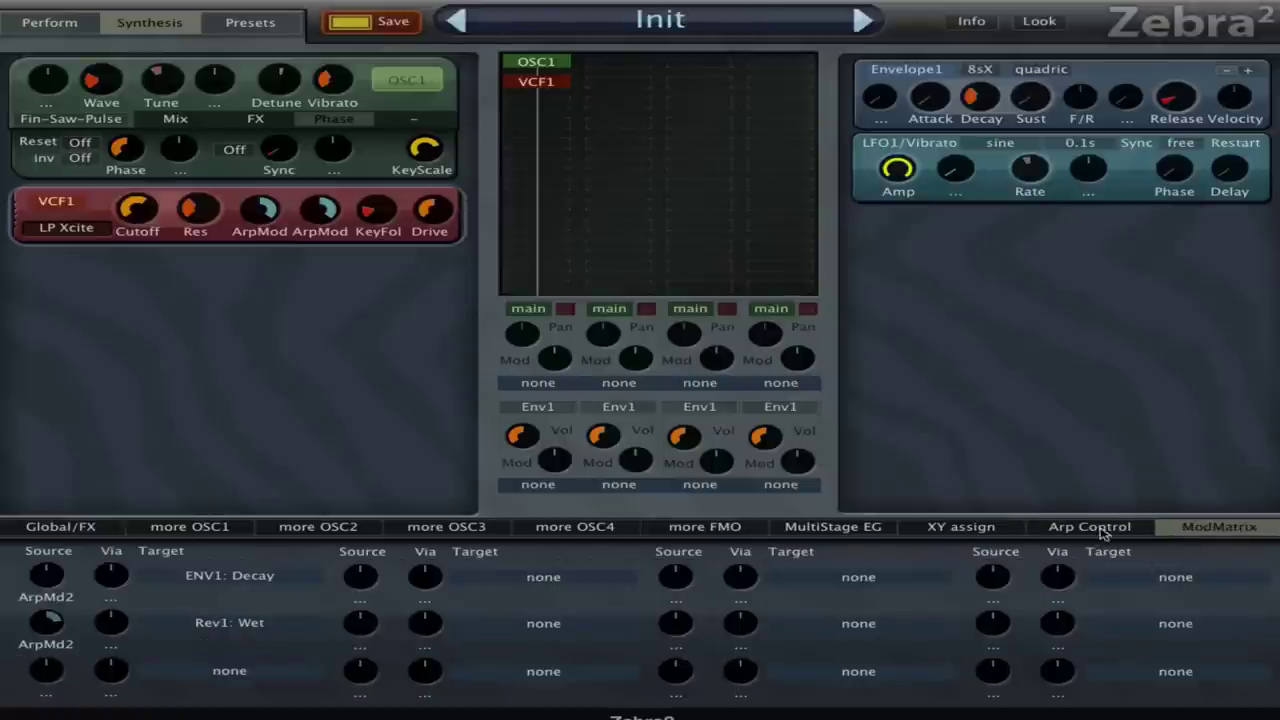
# Step: Add OSC2 to the grid and collapse the OSC1 and VCF1 panels
pyautogui.click(1101, 528)
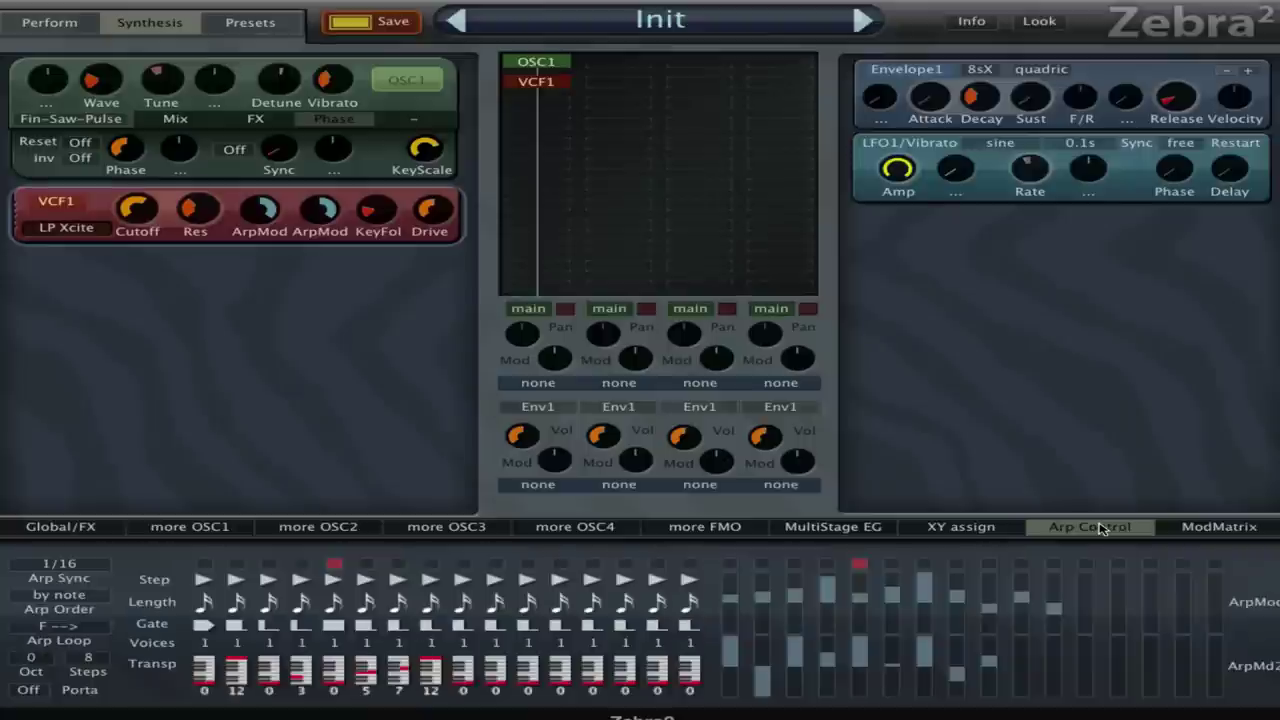
pyautogui.click(705, 84)
pyautogui.click(632, 62)
pyautogui.click(645, 72)
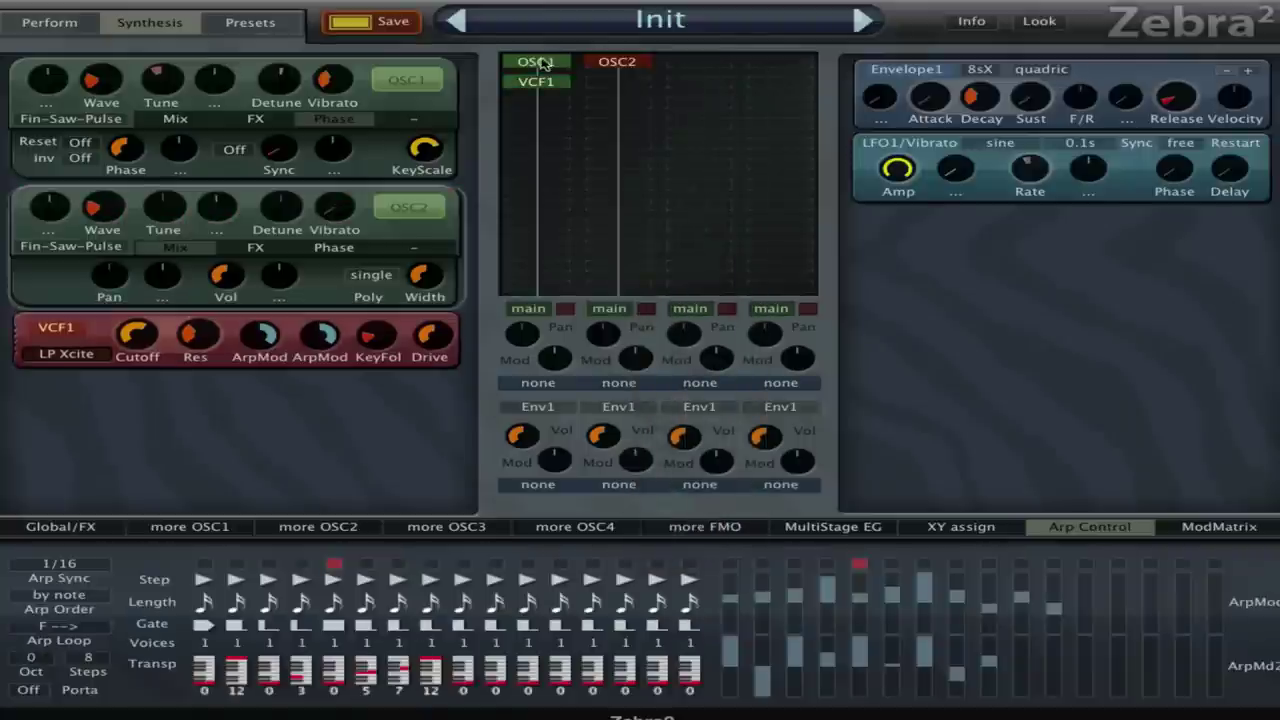
pyautogui.click(540, 64)
pyautogui.click(541, 82)
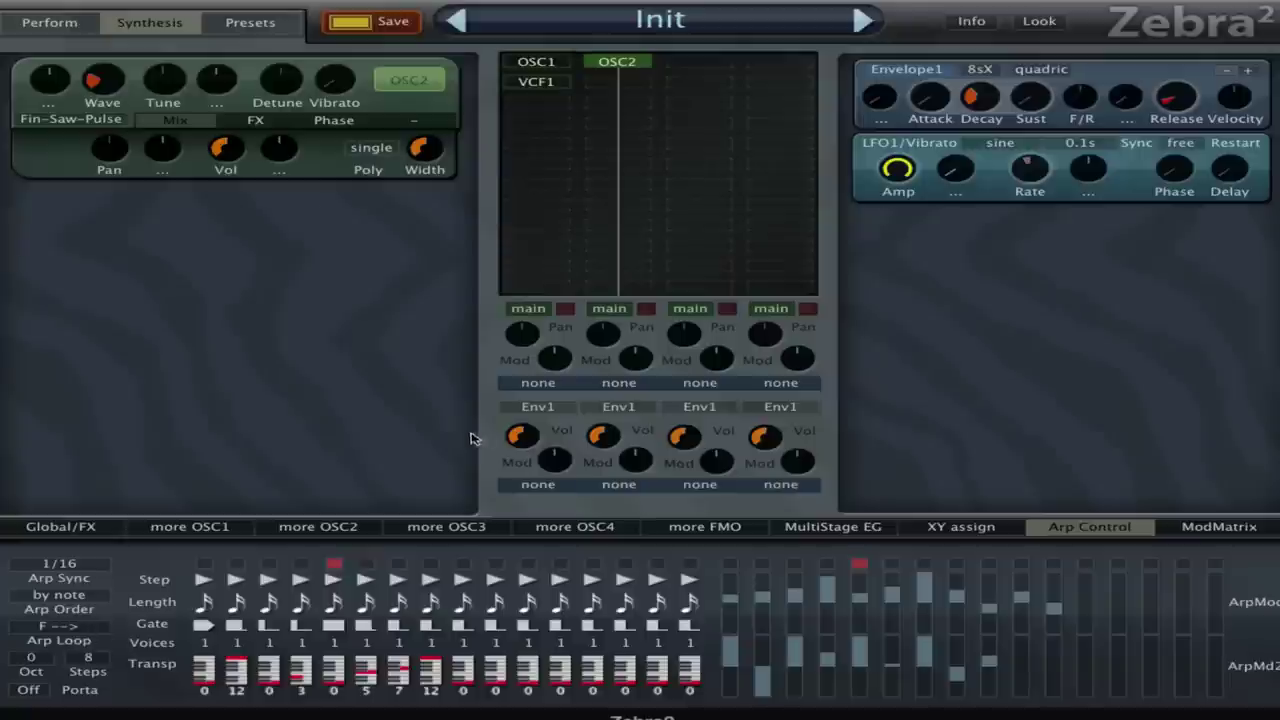
# Step: Load the HS Vocomber preset, then reload Init to reset the patch
pyautogui.click(262, 22)
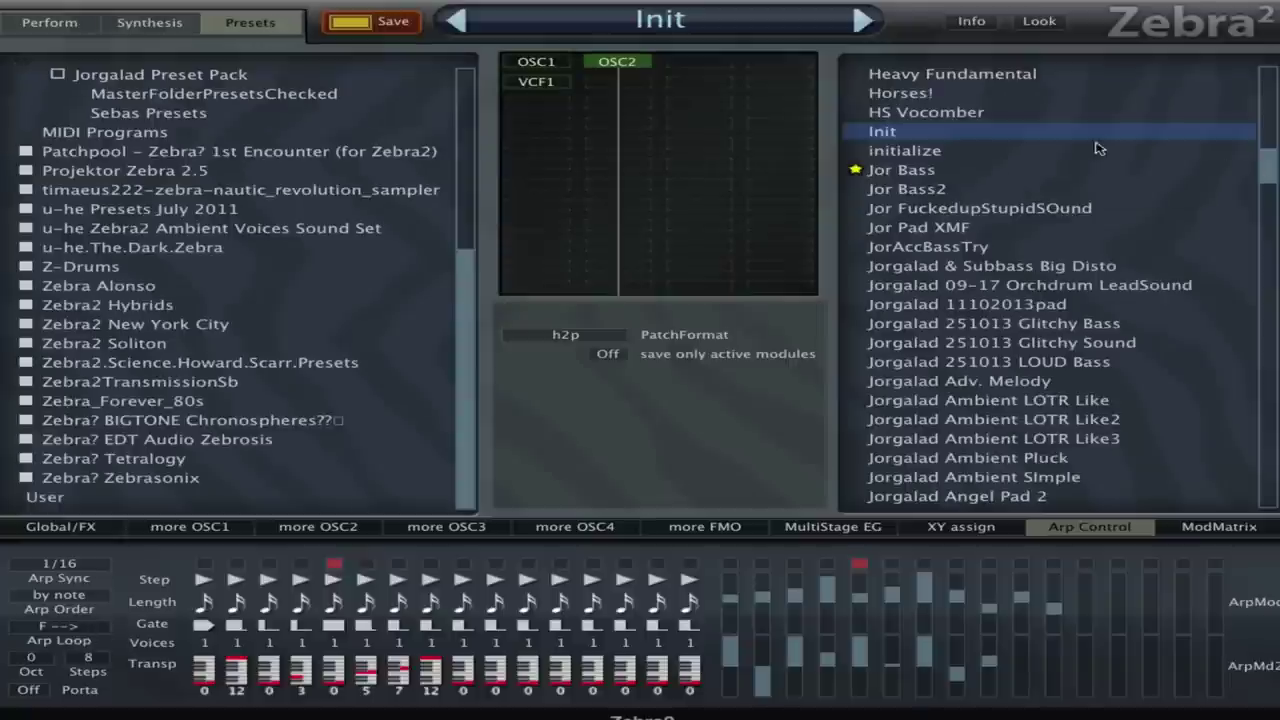
pyautogui.click(974, 116)
pyautogui.click(968, 134)
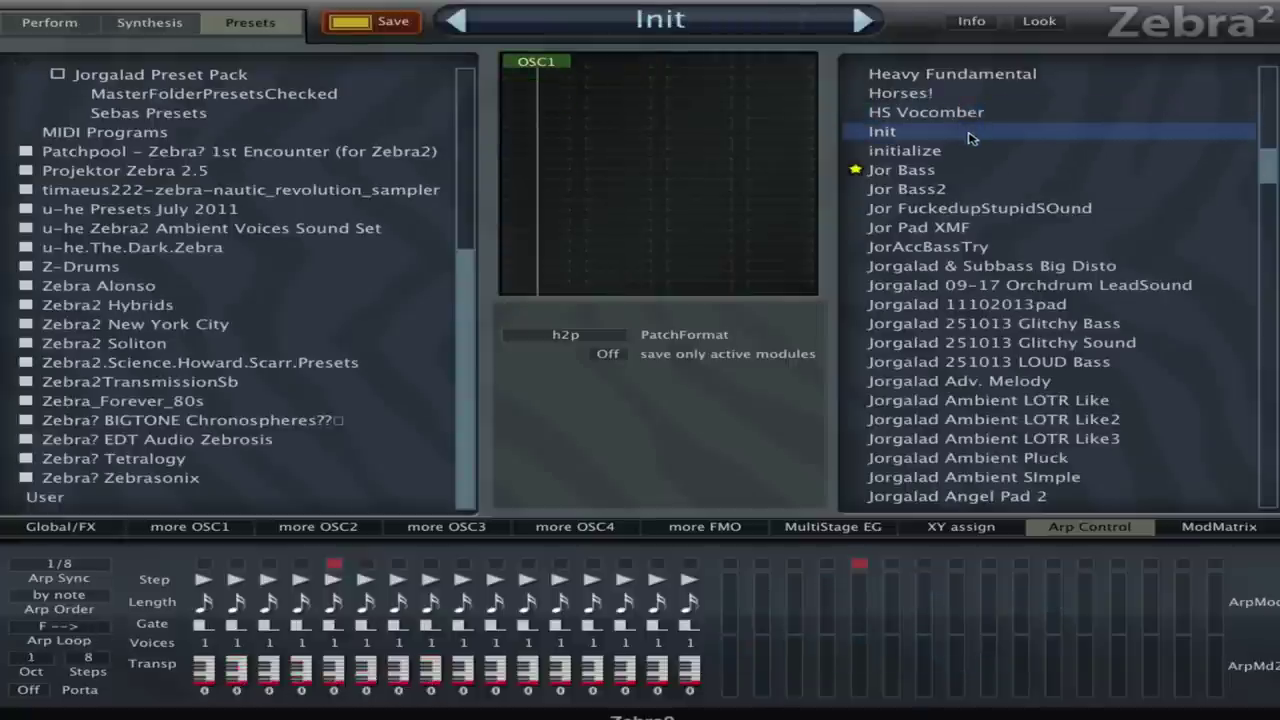
# Step: Detune OSC1's Tune knob, then bring it back toward zero
pyautogui.click(163, 31)
pyautogui.moveTo(161, 80); pyautogui.dragTo(156, 122)
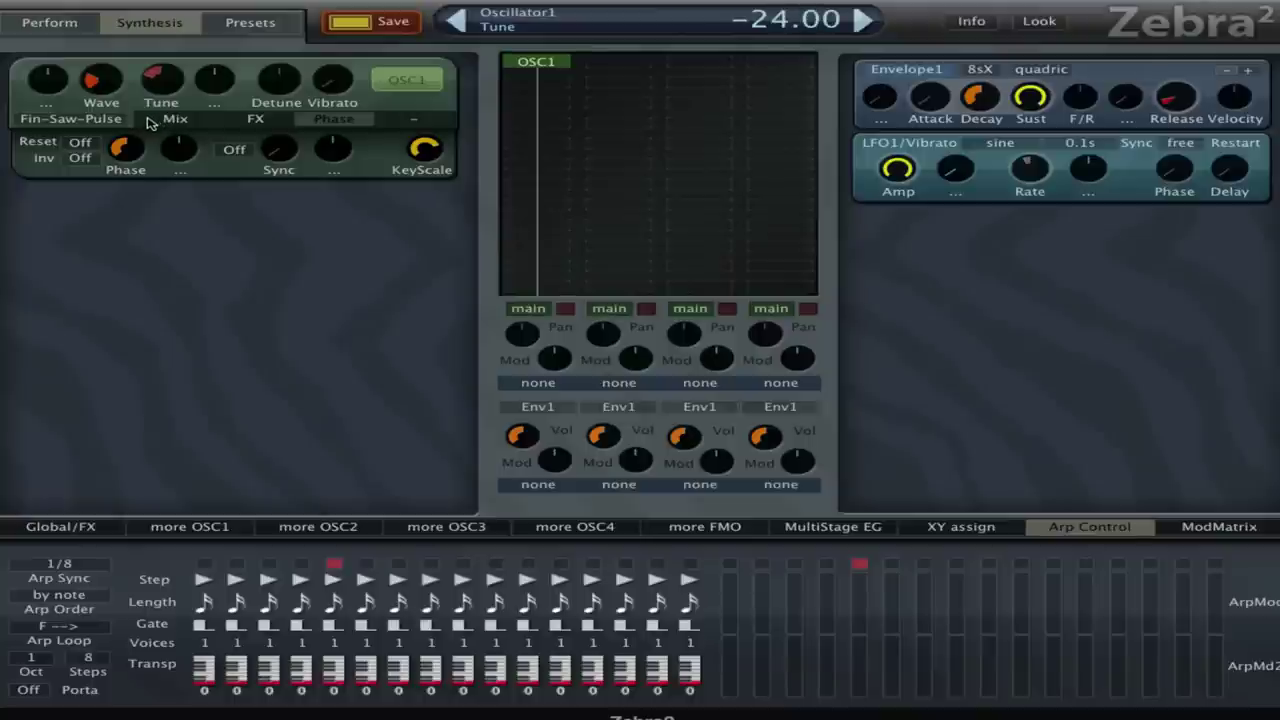
pyautogui.moveTo(172, 94); pyautogui.dragTo(158, 57)
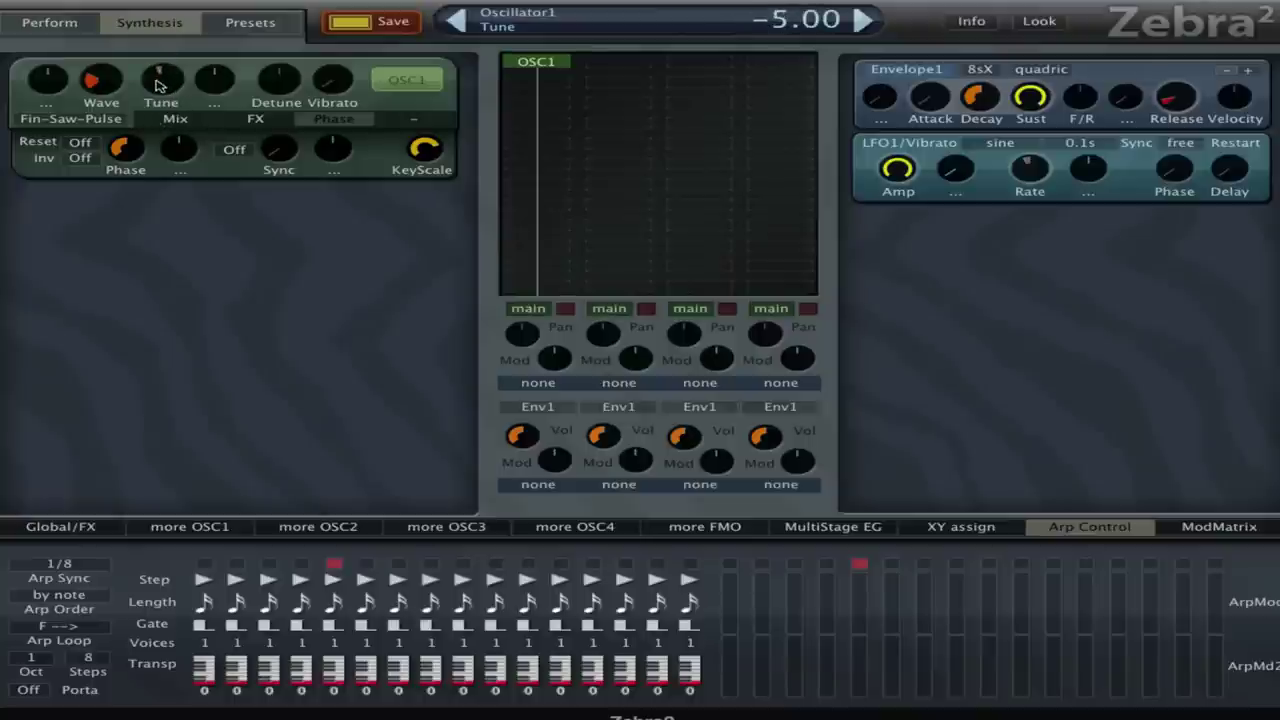
# Step: Set the voice mode to arpeggiator and load a Rev1 reverb into the FX slot
pyautogui.click(62, 527)
pyautogui.click(136, 608)
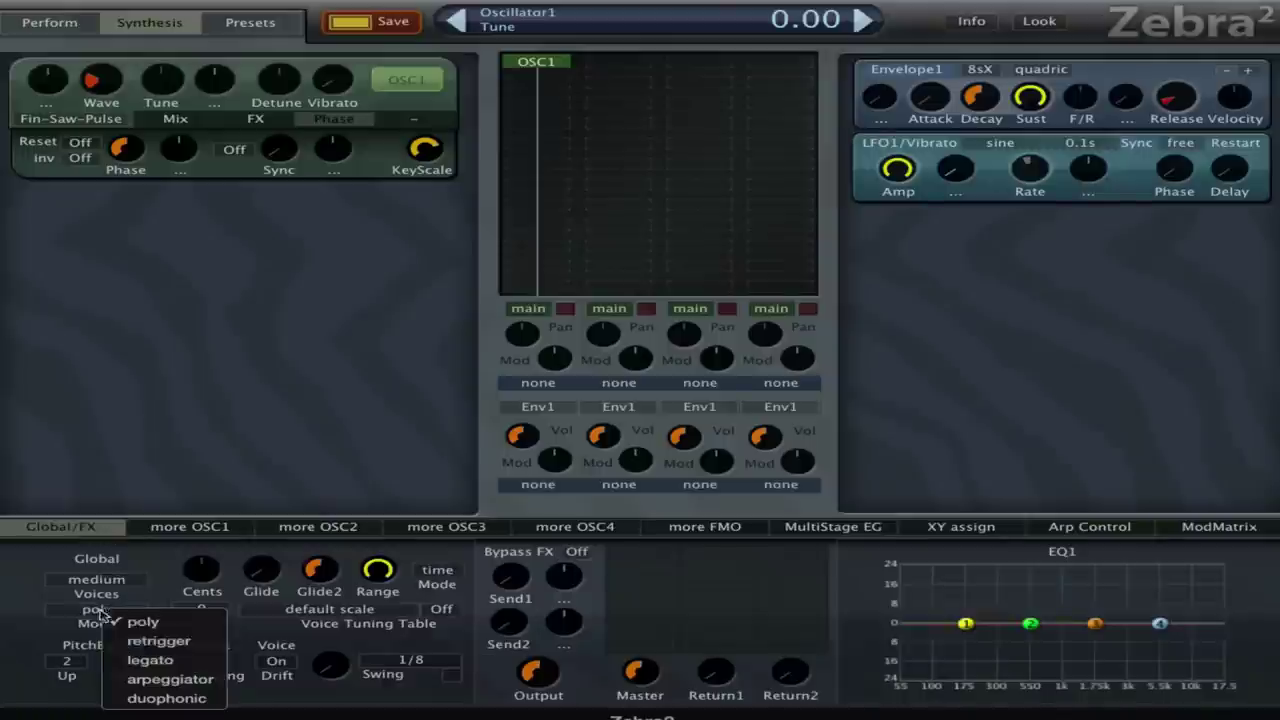
pyautogui.click(198, 678)
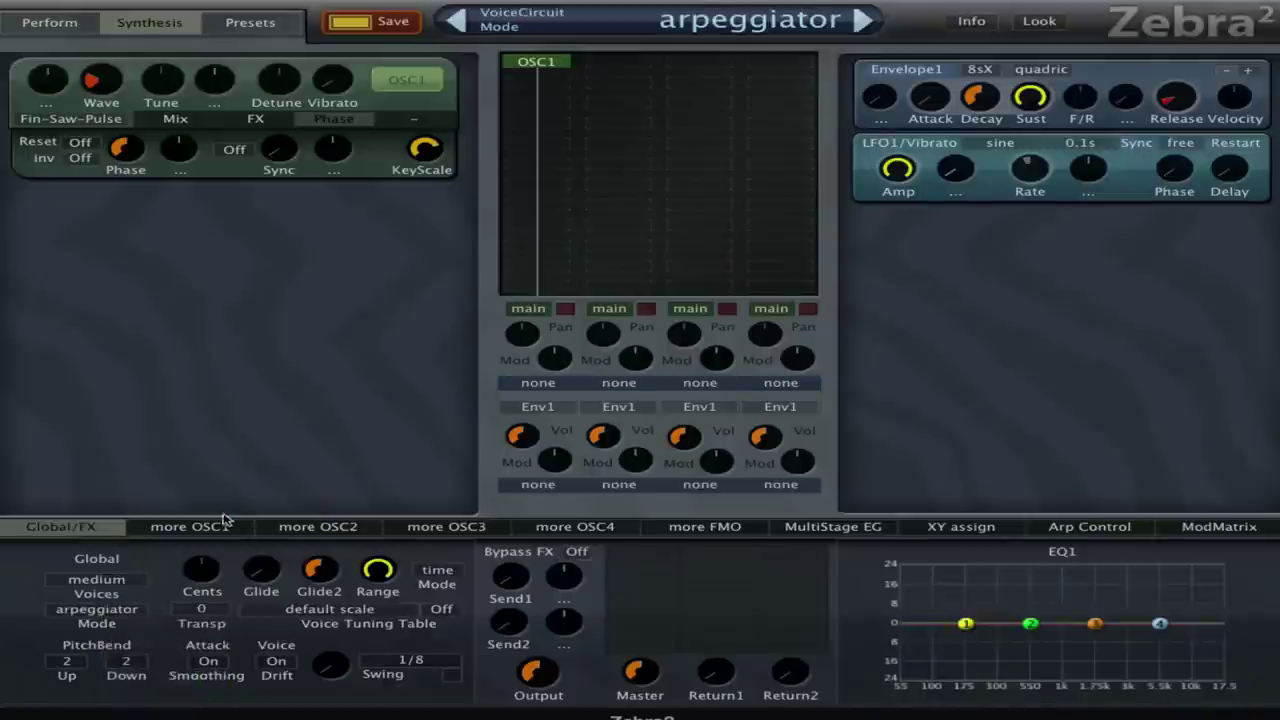
pyautogui.click(660, 564)
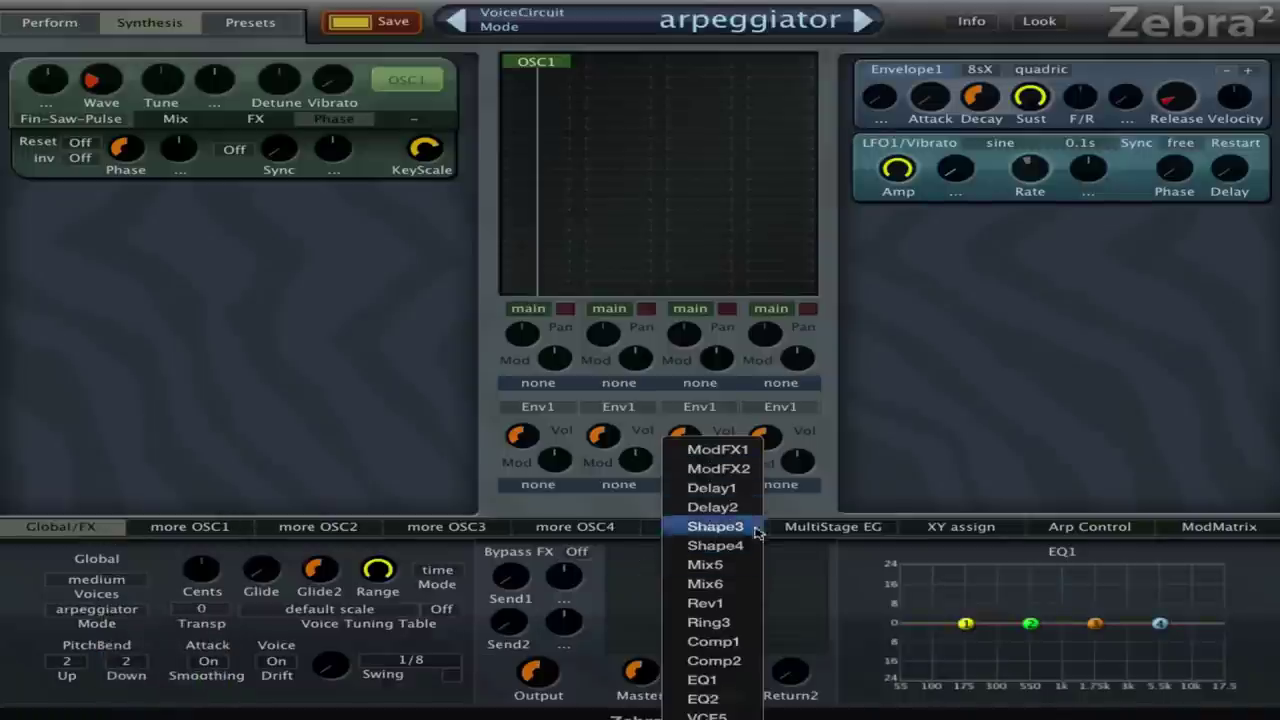
pyautogui.click(748, 605)
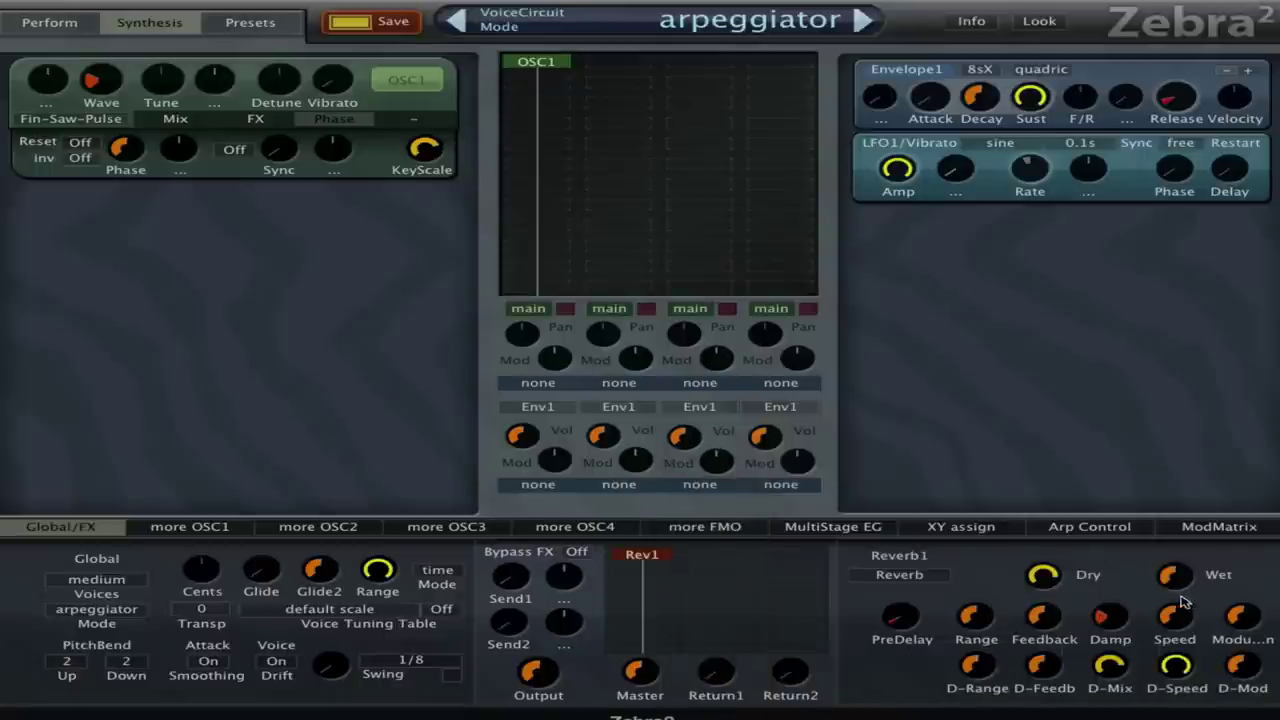
pyautogui.click(1207, 527)
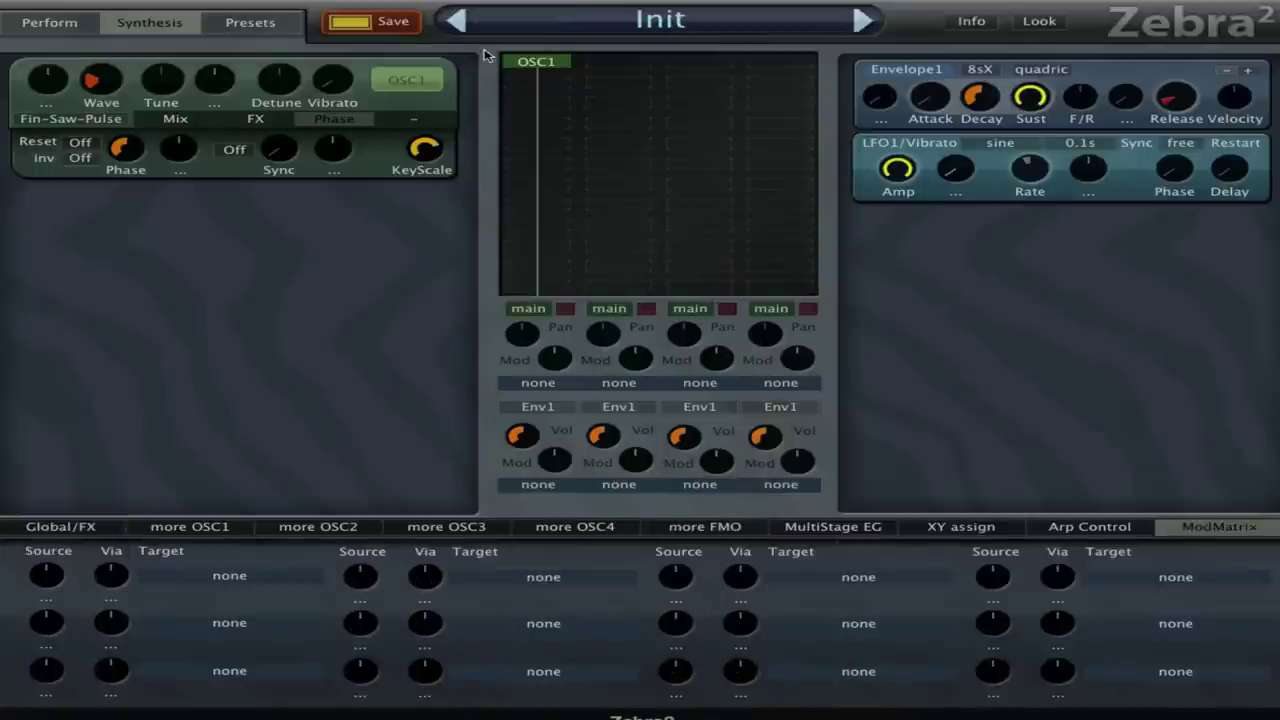
pyautogui.click(533, 100)
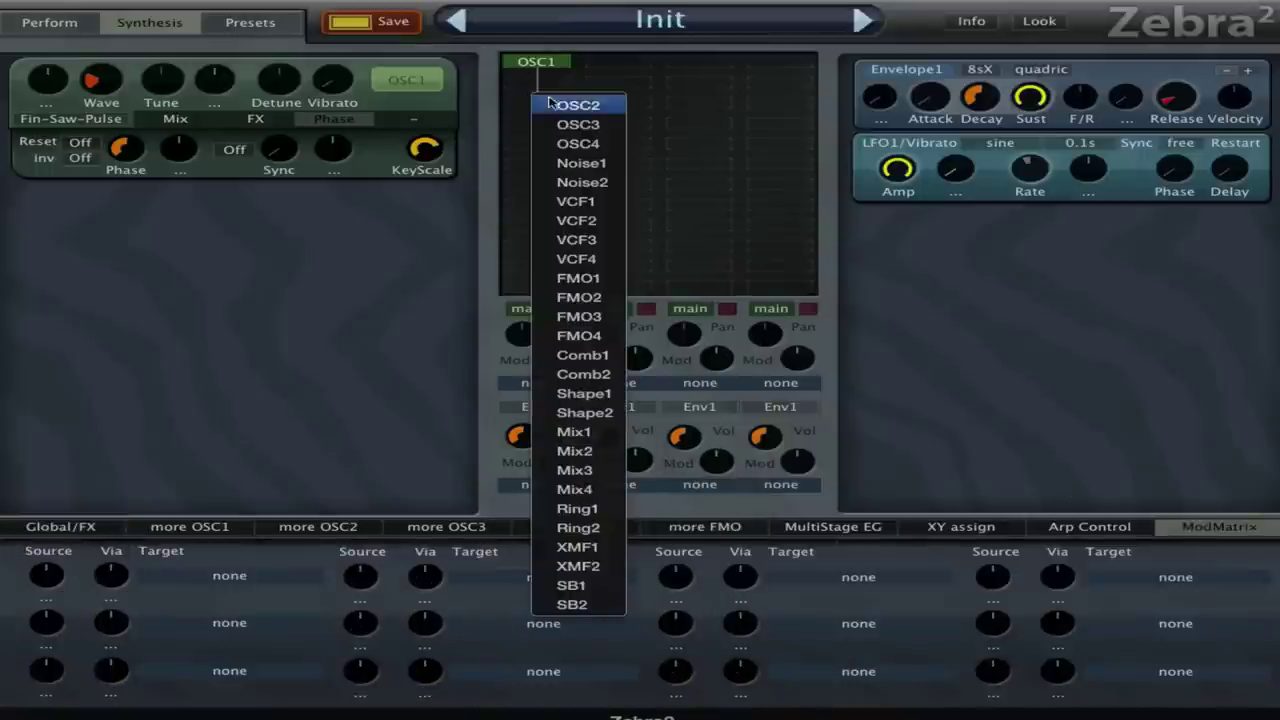
# Step: Add a VCF2 filter below OSC1, raise its cutoff, and set OSC1 to dual polyphony
pyautogui.click(618, 226)
pyautogui.moveTo(143, 212); pyautogui.dragTo(133, 300)
pyautogui.click(175, 120)
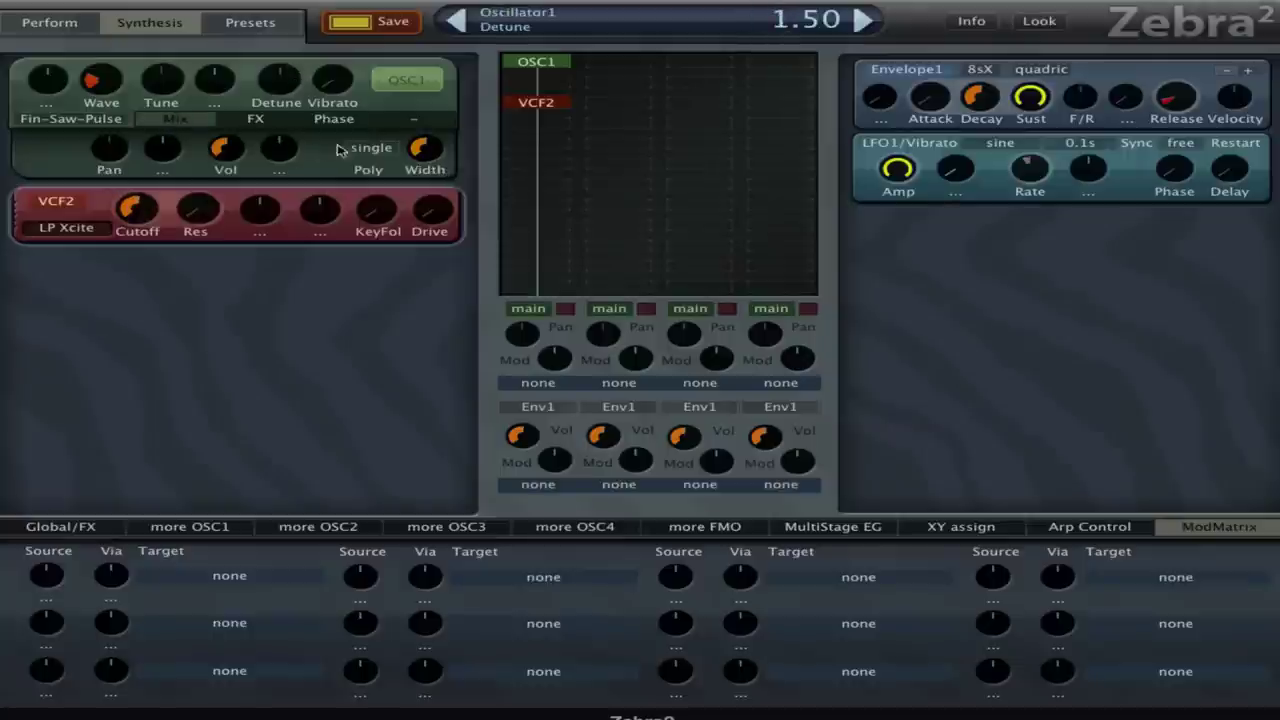
pyautogui.click(368, 147)
pyautogui.click(420, 174)
# Step: Increase OSC1's vibrato and bring VCF2's cutoff up to 128
pyautogui.moveTo(332, 79); pyautogui.dragTo(332, 40)
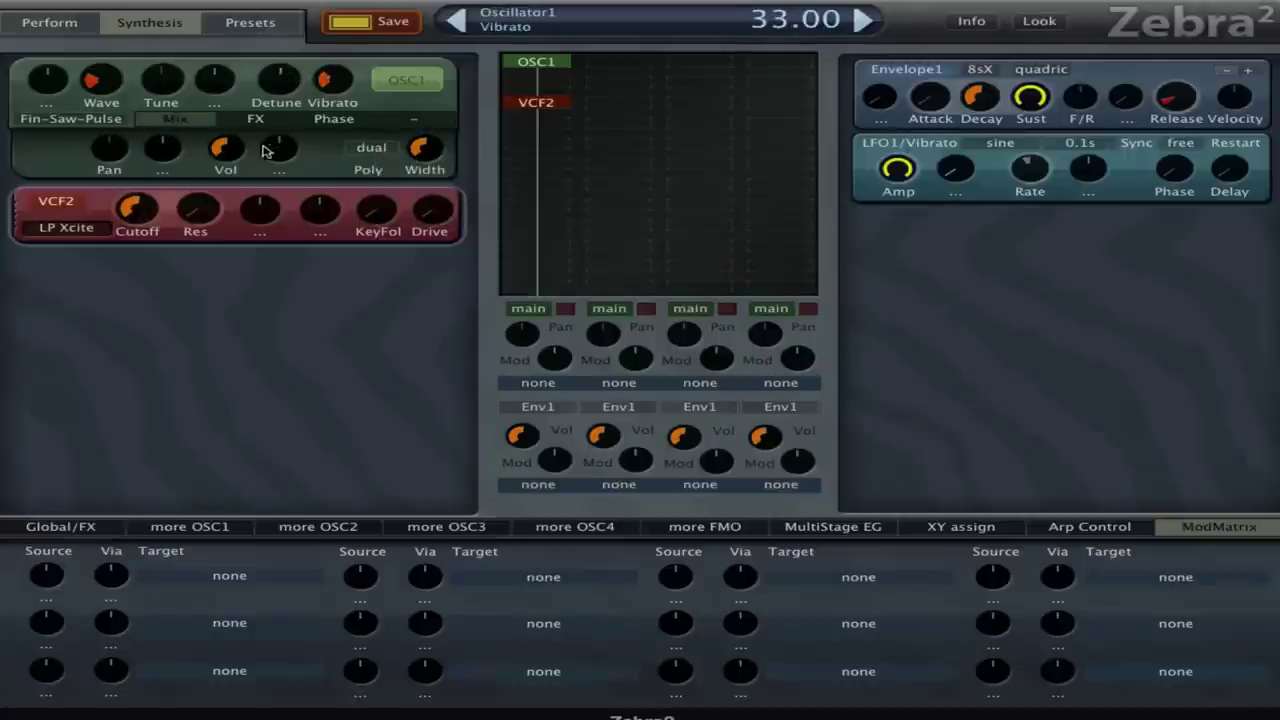
pyautogui.moveTo(141, 233); pyautogui.dragTo(182, 160)
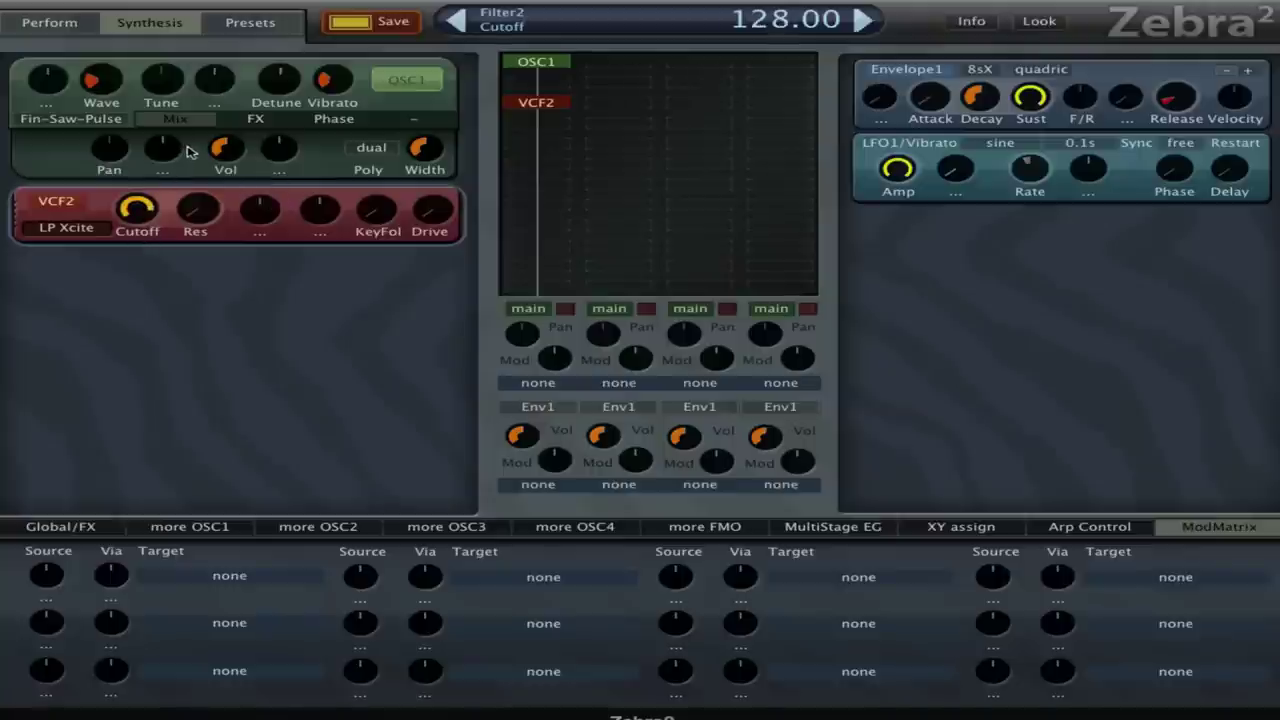
pyautogui.click(1095, 528)
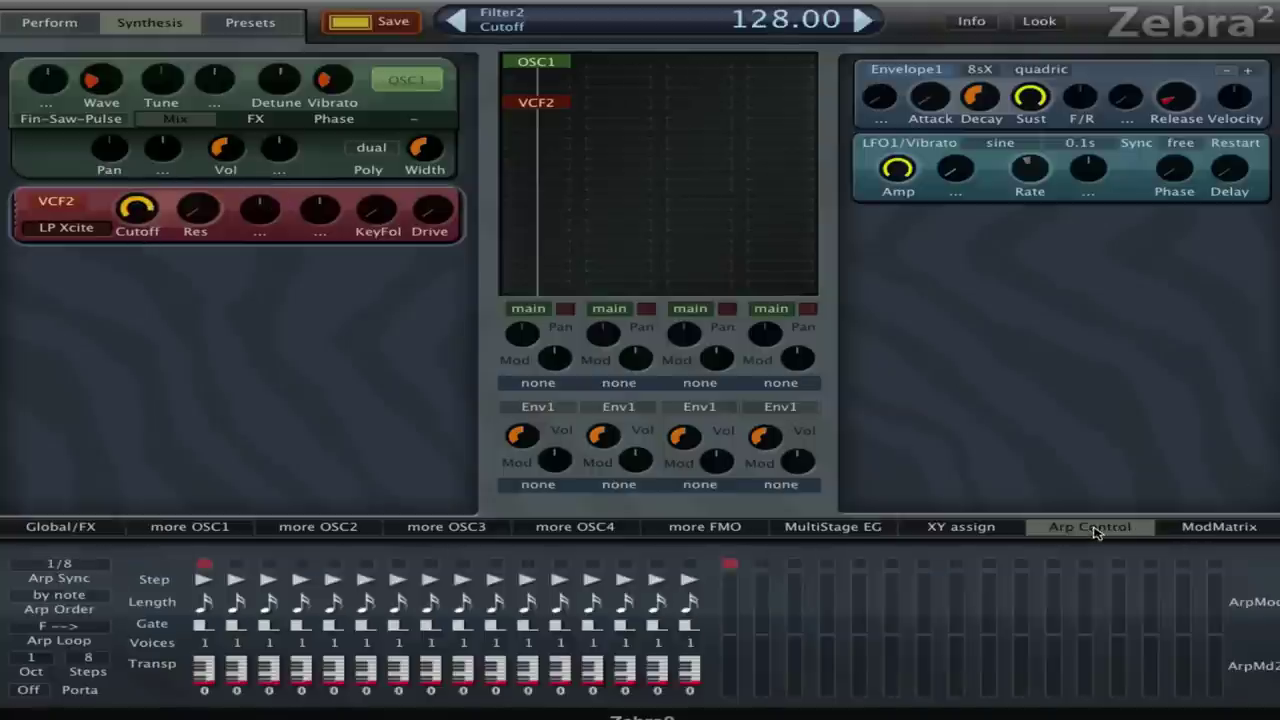
# Step: Set the arpeggio octave range to 0 and give steps 1–4 full-length gates of 5
pyautogui.click(38, 658)
pyautogui.click(69, 668)
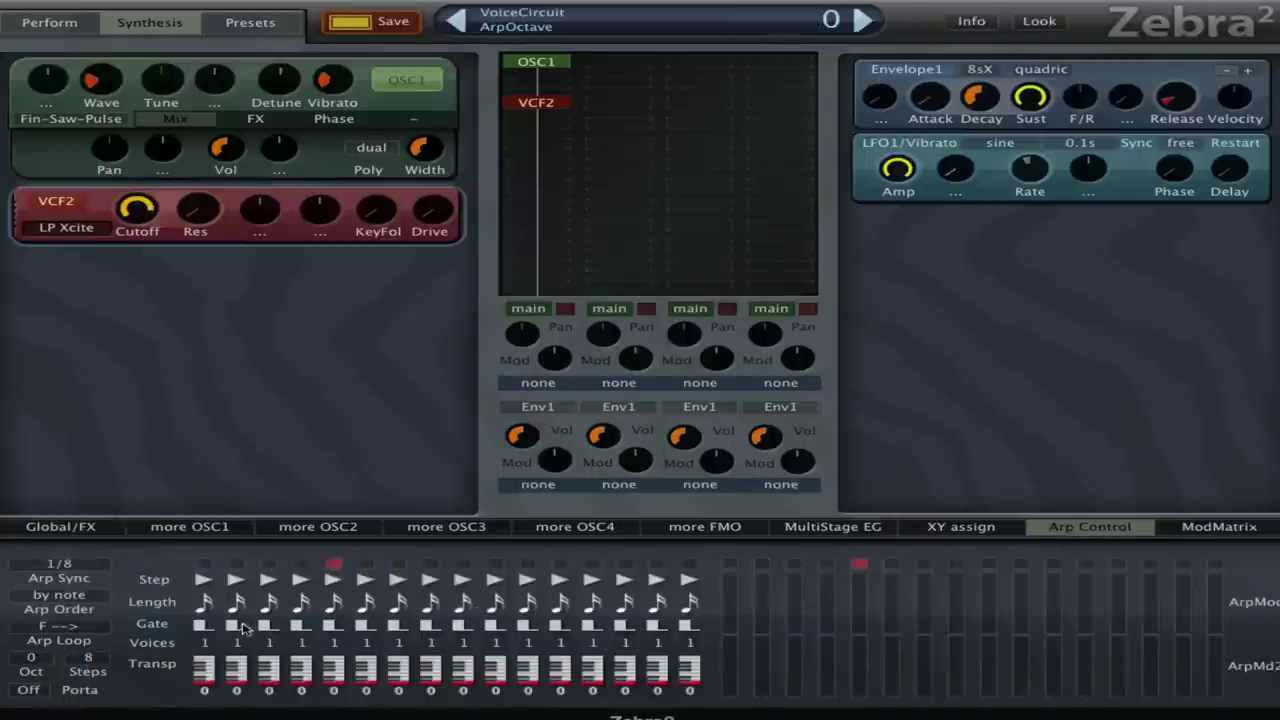
pyautogui.click(194, 625)
pyautogui.click(224, 712)
pyautogui.click(268, 625)
pyautogui.click(275, 708)
pyautogui.click(300, 625)
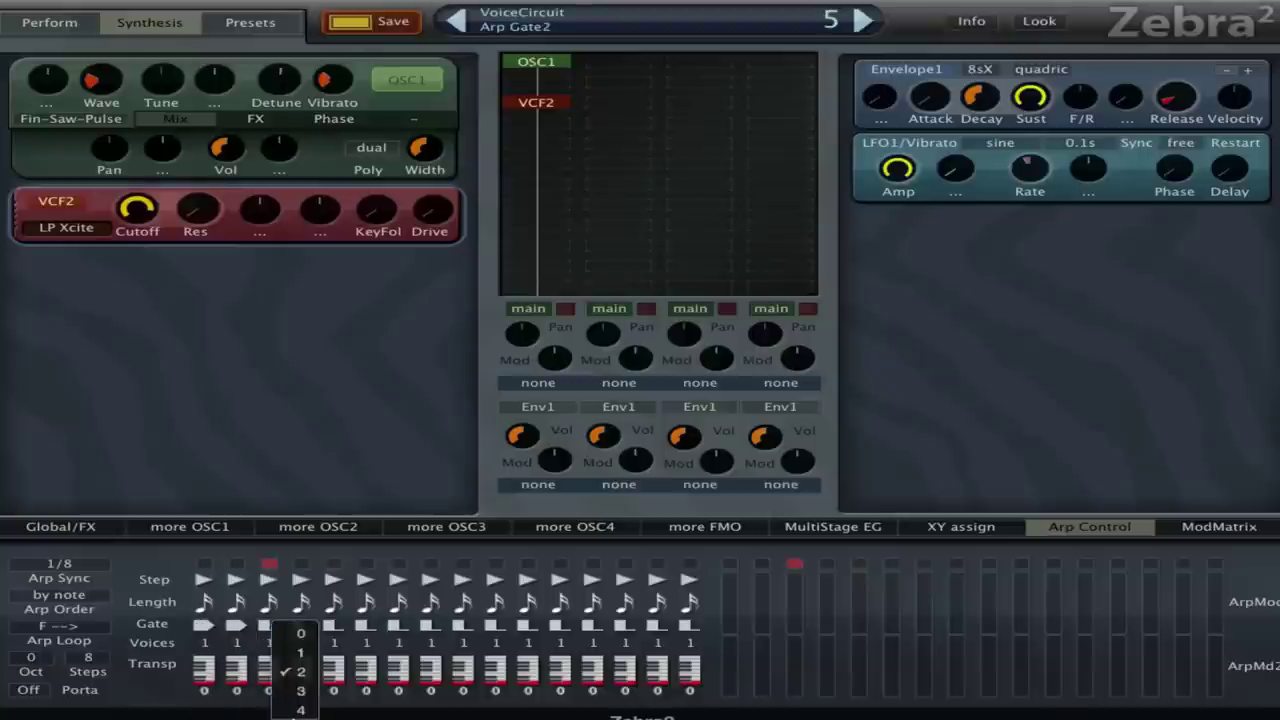
pyautogui.click(313, 628)
pyautogui.click(313, 628)
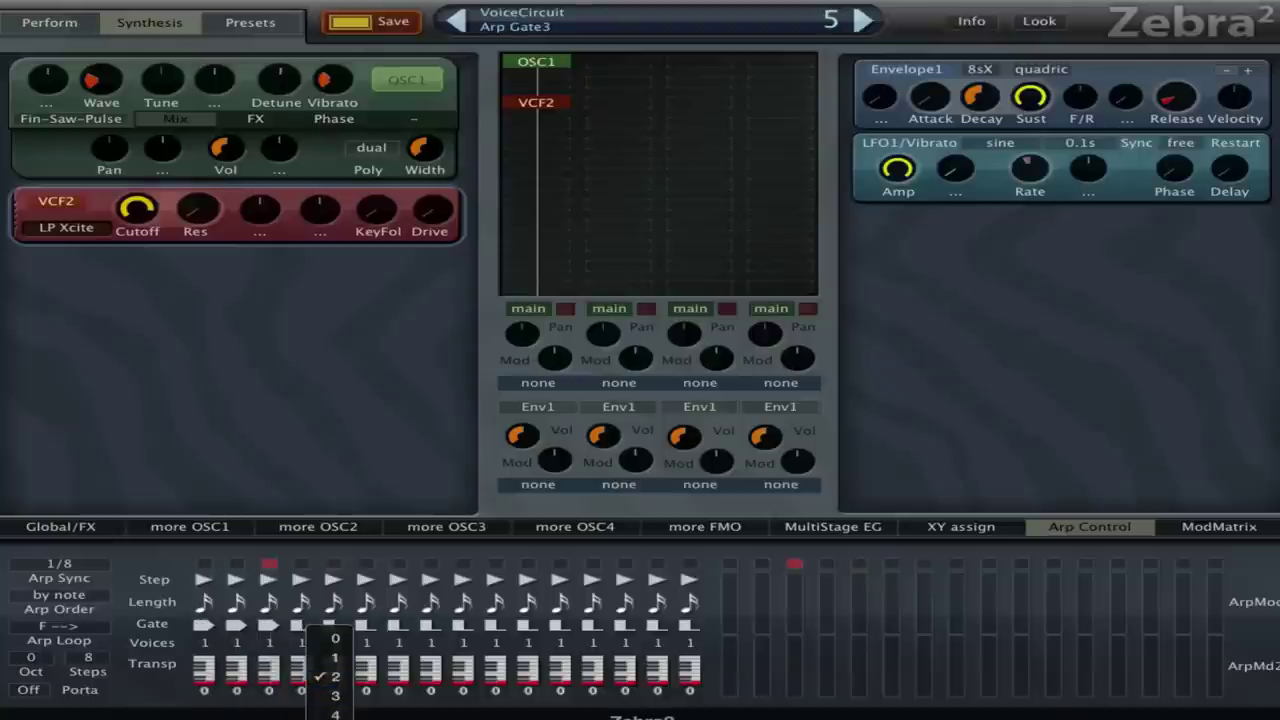
pyautogui.click(335, 713)
# Step: Give steps 5–8 full-length gates of 5 as well
pyautogui.click(336, 626)
pyautogui.click(348, 713)
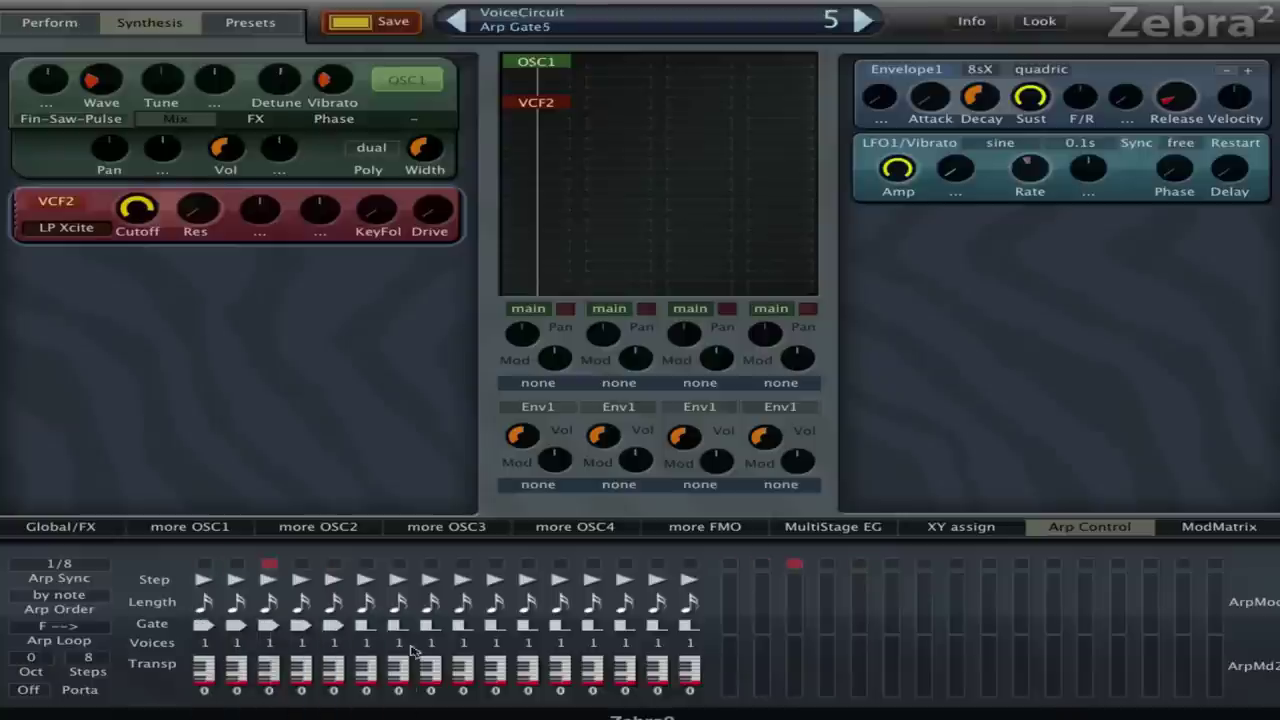
pyautogui.click(368, 626)
pyautogui.click(378, 713)
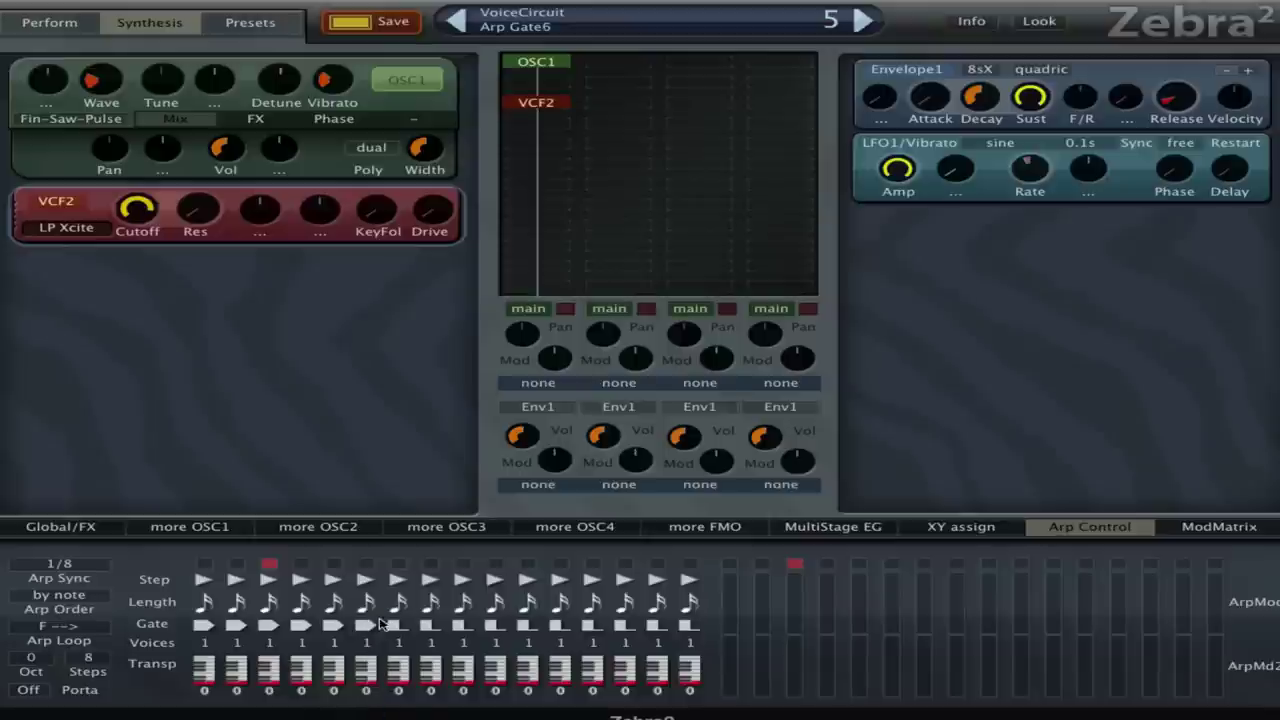
pyautogui.click(400, 626)
pyautogui.click(410, 713)
pyautogui.click(432, 626)
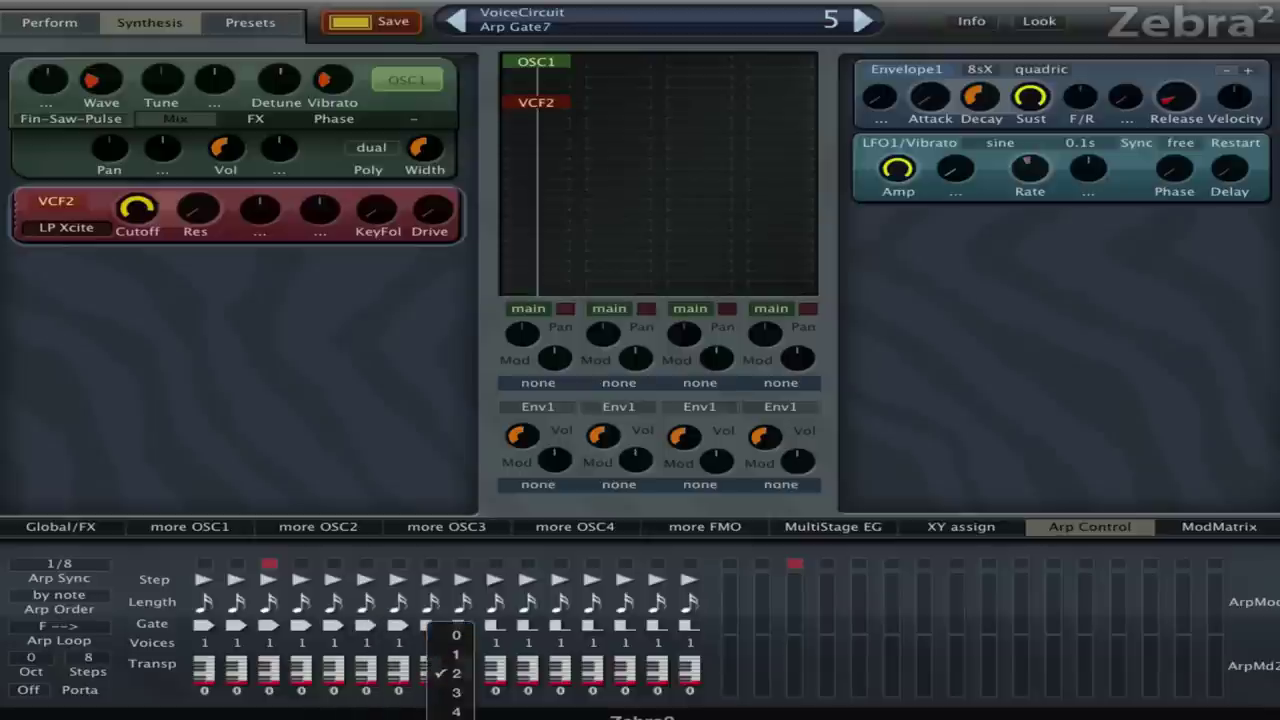
pyautogui.click(448, 711)
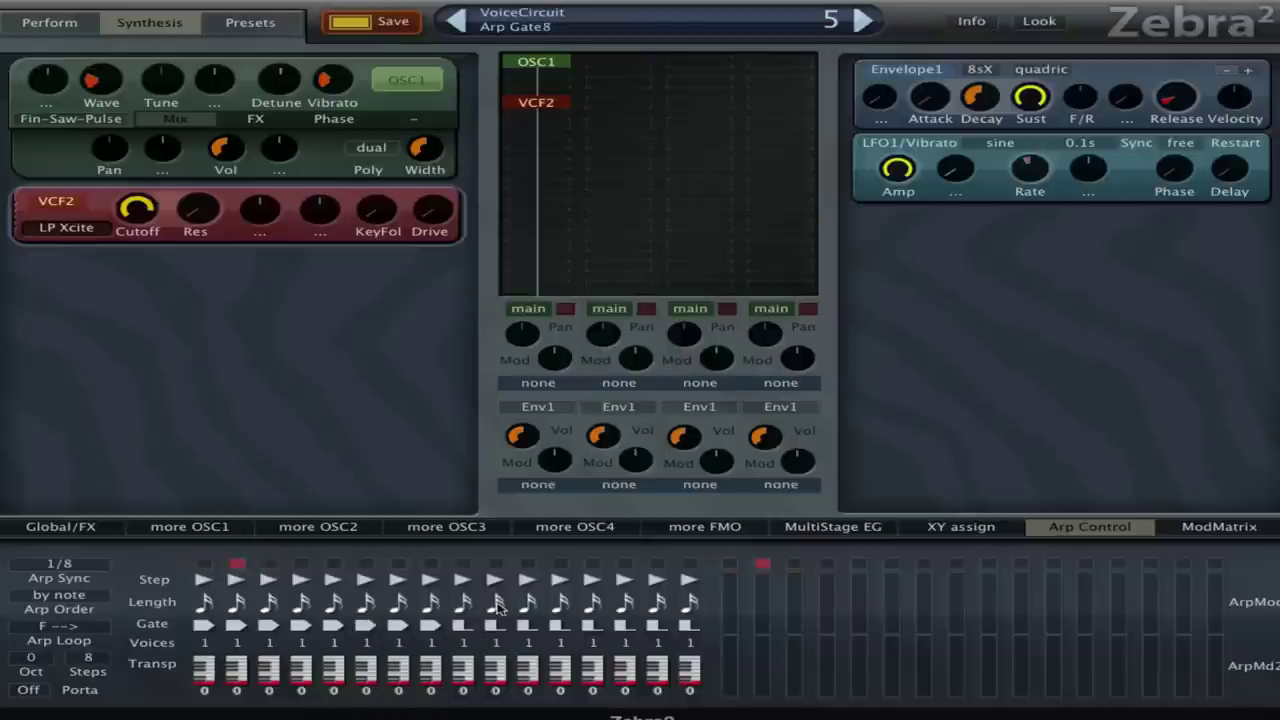
# Step: Transpose steps 2, 4, 5, 7 and 8 by 1, 3, 5, 3 and 12 semitones
pyautogui.click(238, 674)
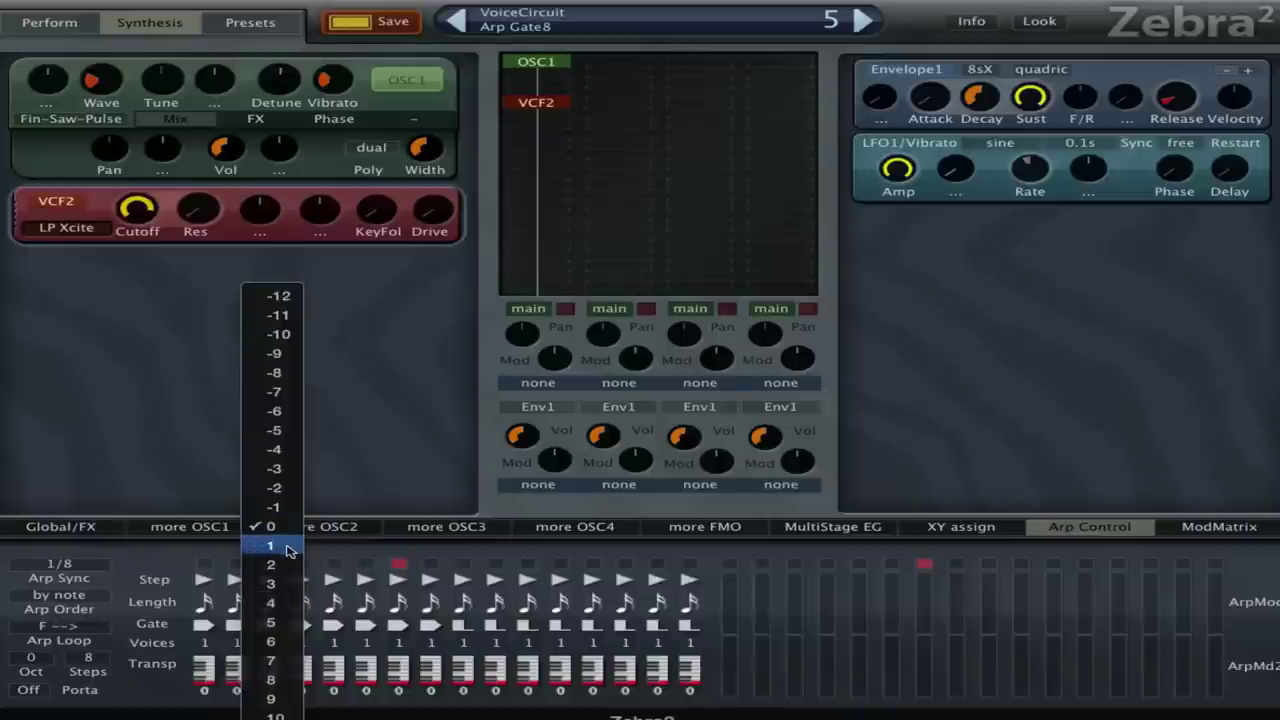
pyautogui.click(270, 545)
pyautogui.click(300, 672)
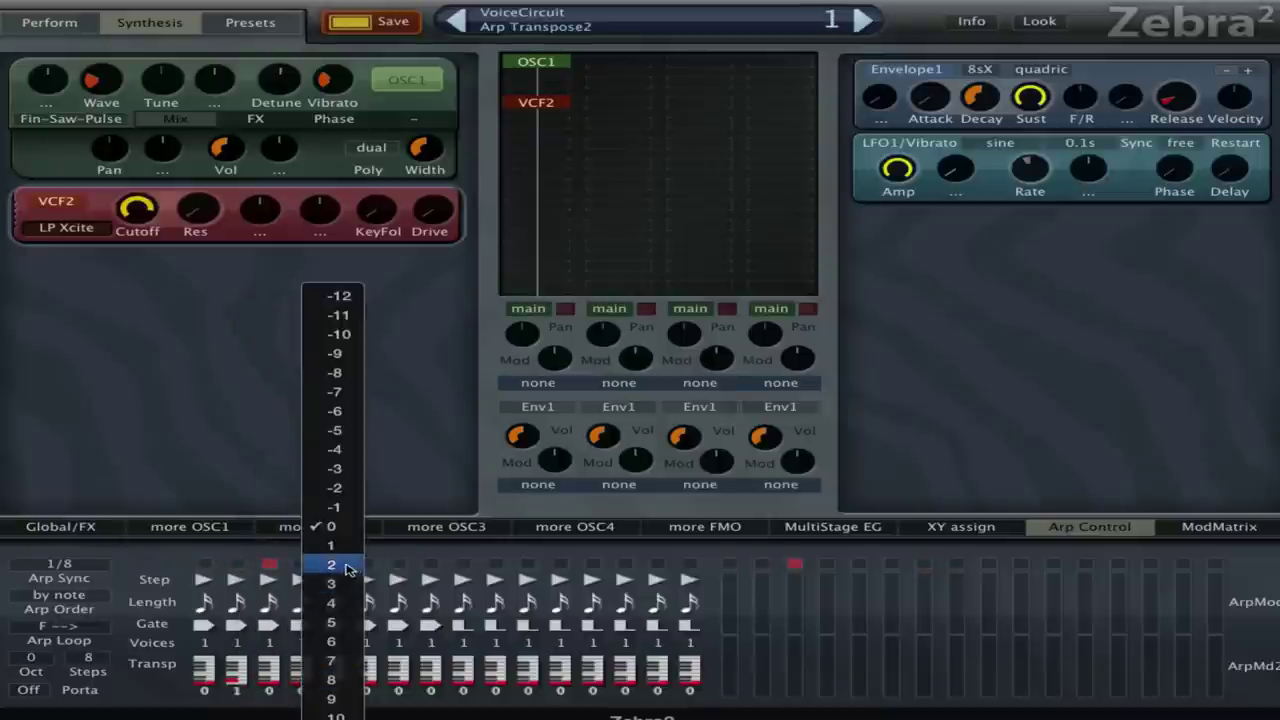
pyautogui.click(332, 583)
pyautogui.click(338, 673)
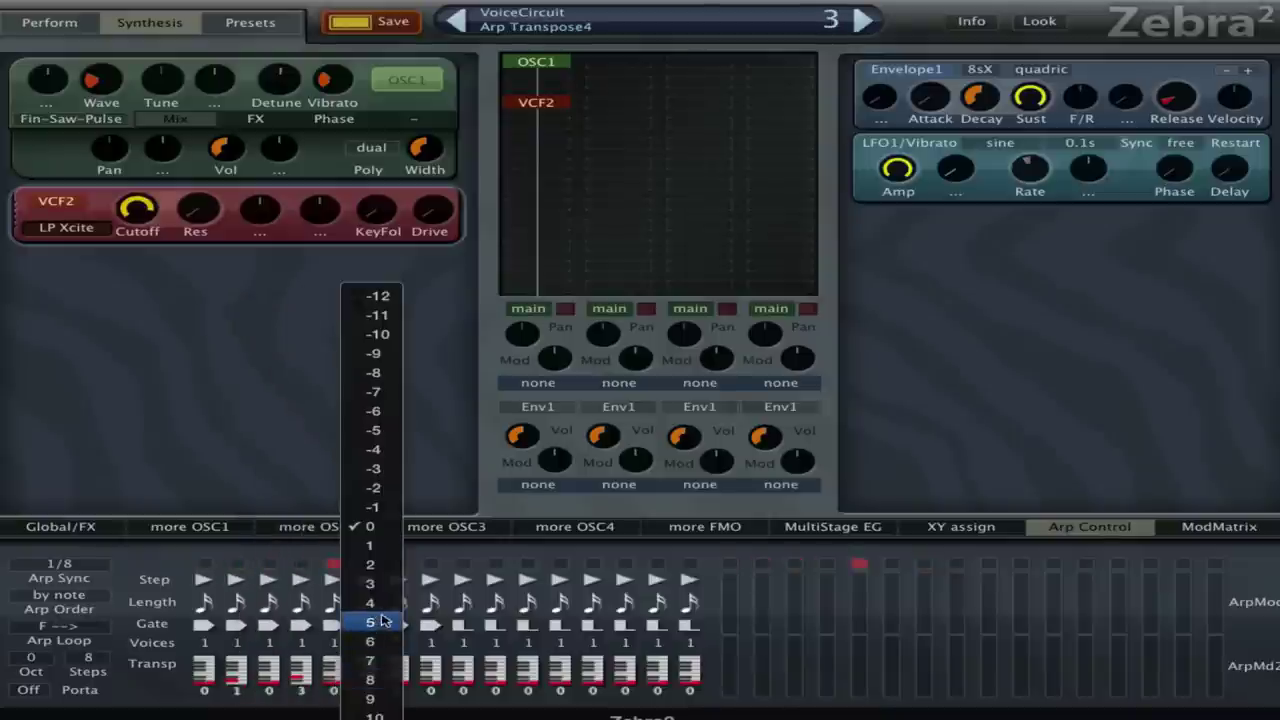
pyautogui.click(378, 624)
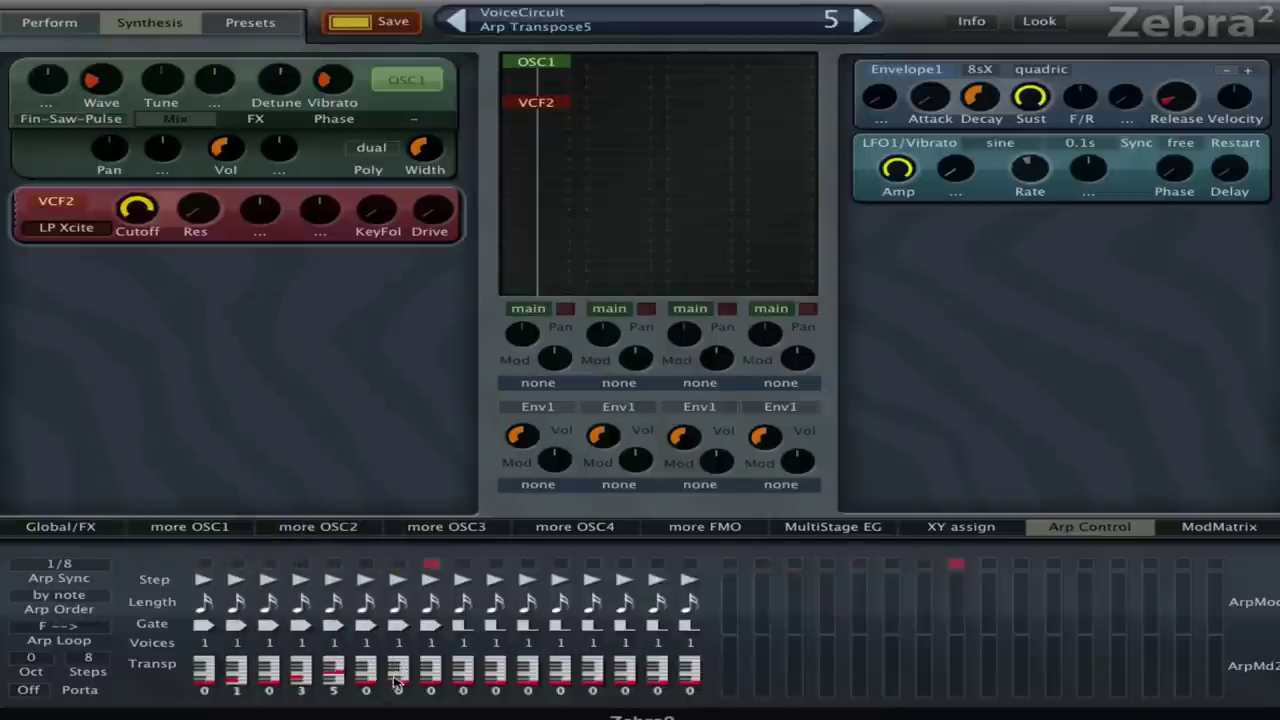
pyautogui.click(398, 675)
pyautogui.click(452, 584)
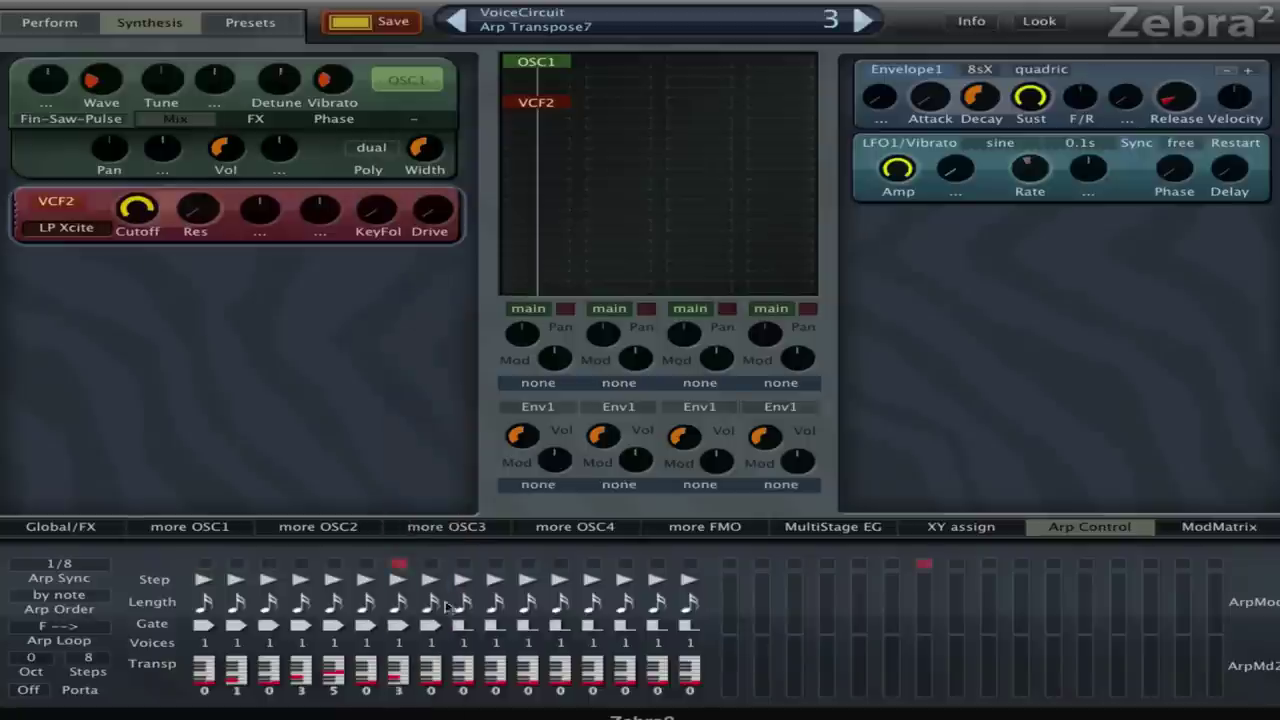
pyautogui.click(438, 672)
pyautogui.click(465, 712)
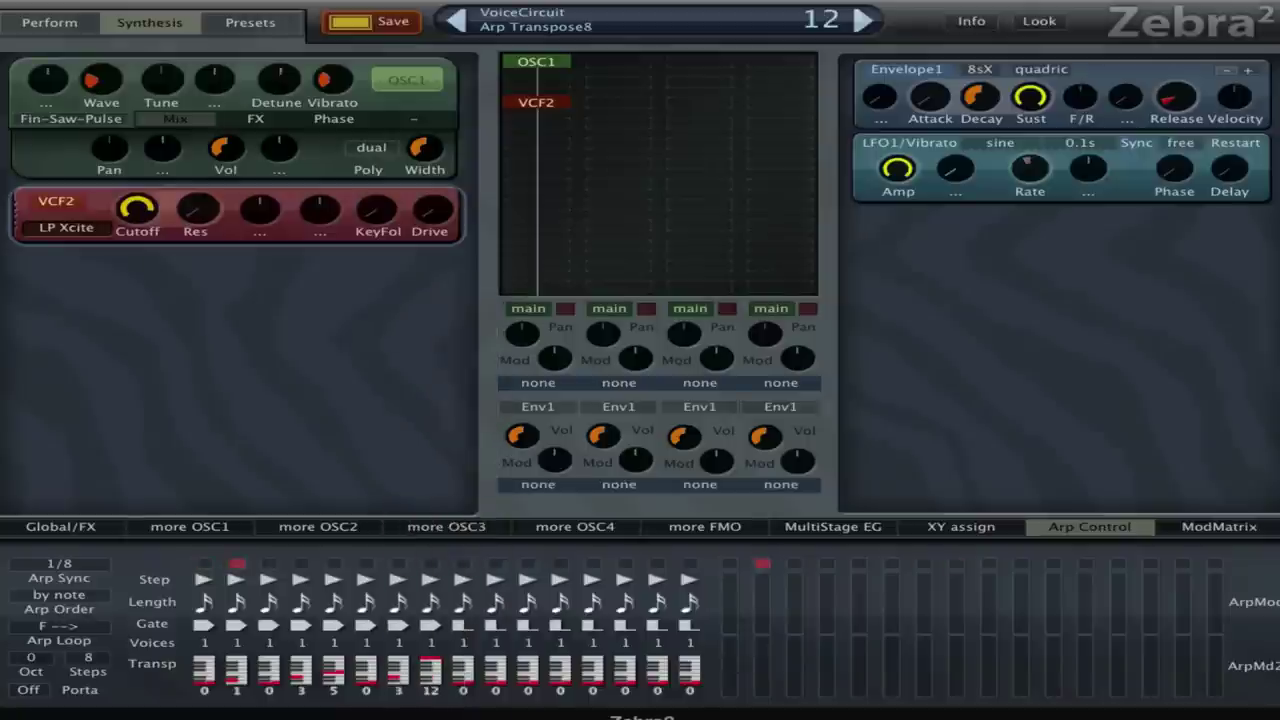
# Step: Transpose steps 9, 11, 12, 14 and 16 by 1, 3, 5, 3 and 12, changing step 8 to 9
pyautogui.click(461, 681)
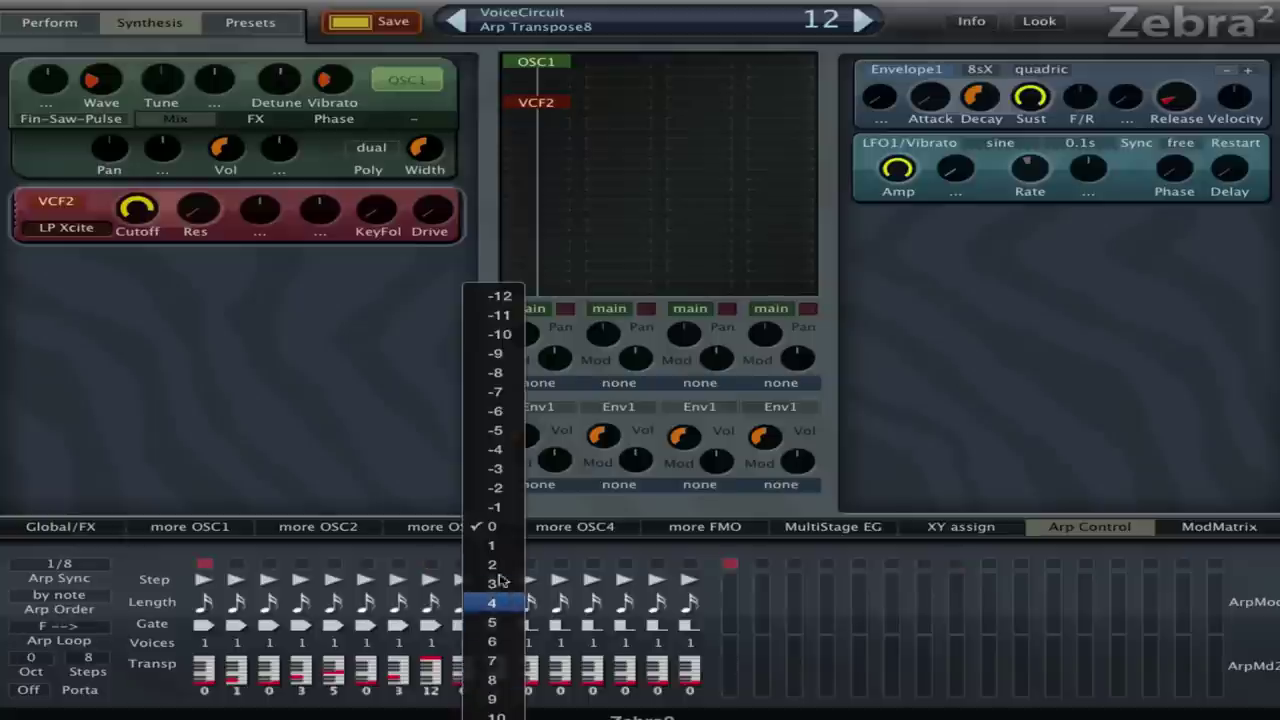
pyautogui.click(490, 552)
pyautogui.click(500, 675)
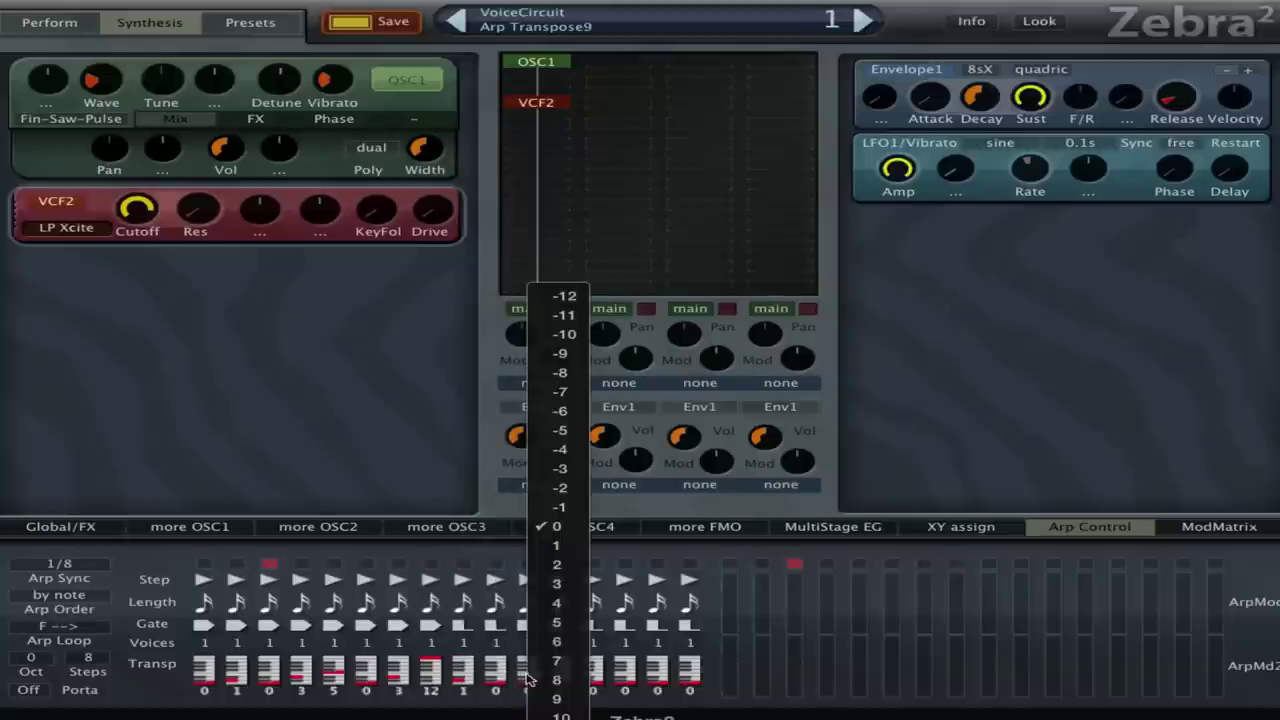
pyautogui.click(556, 584)
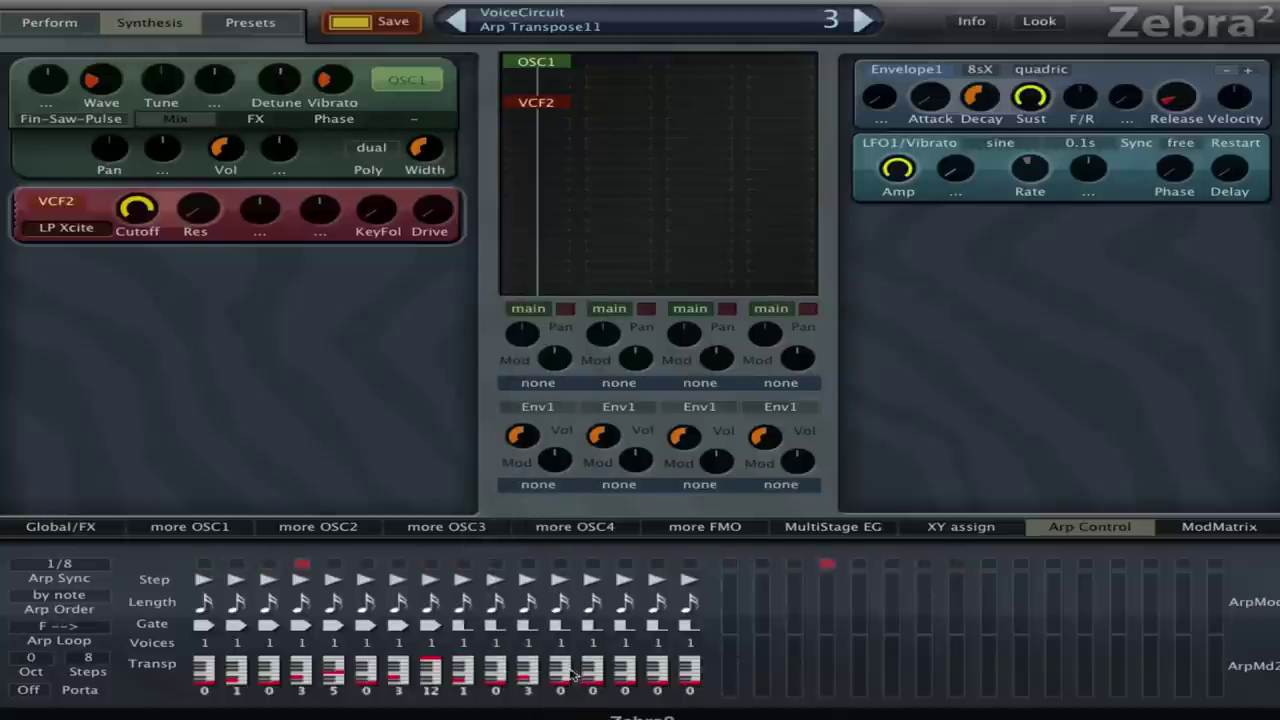
pyautogui.click(563, 675)
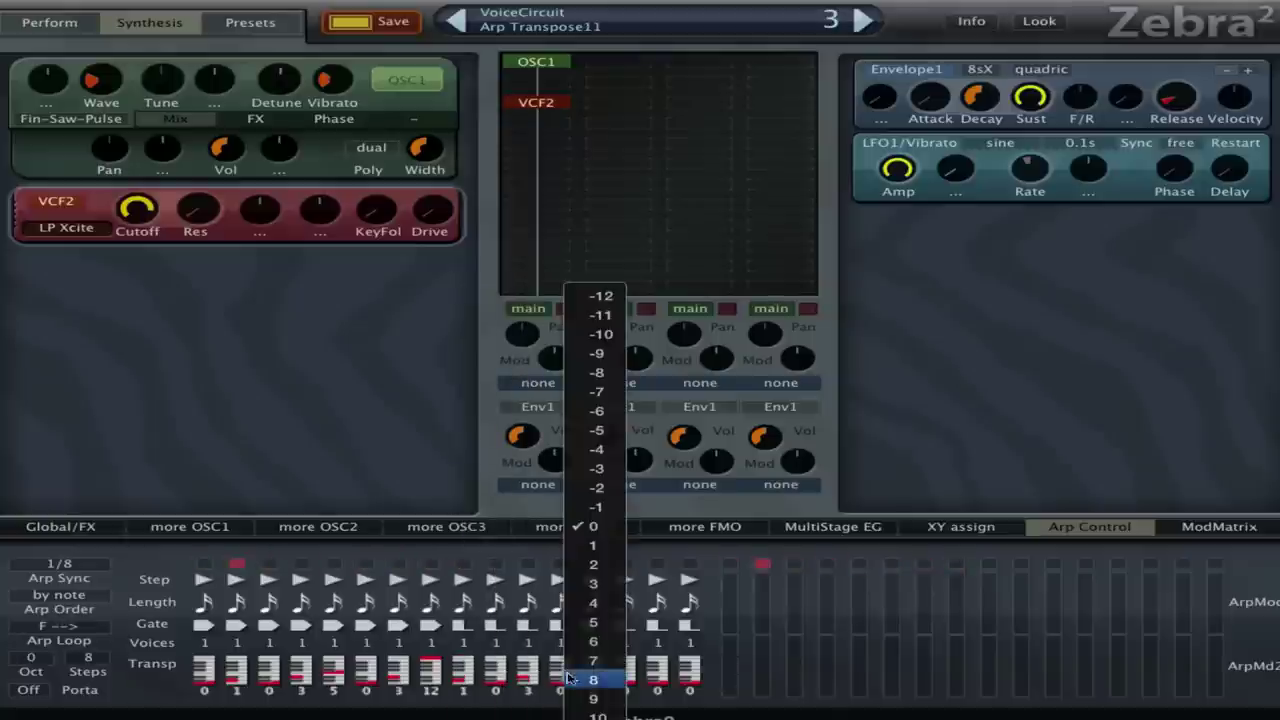
pyautogui.click(592, 621)
pyautogui.click(440, 676)
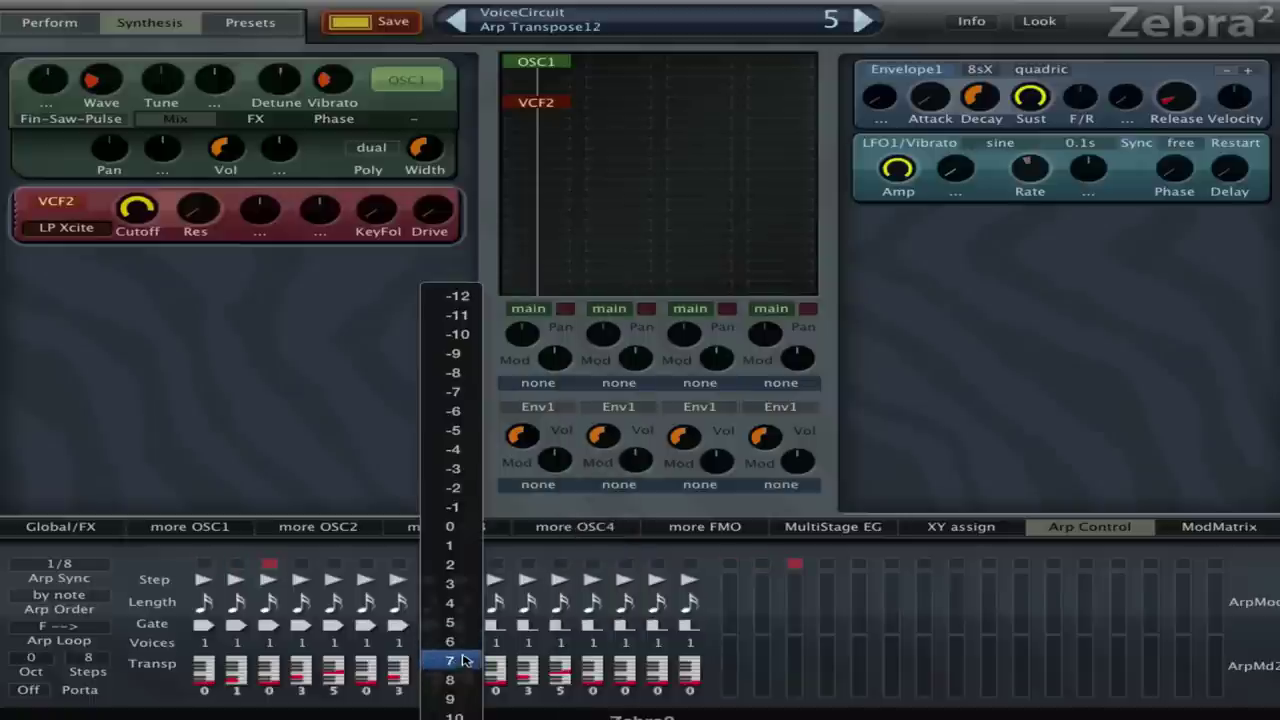
pyautogui.click(451, 692)
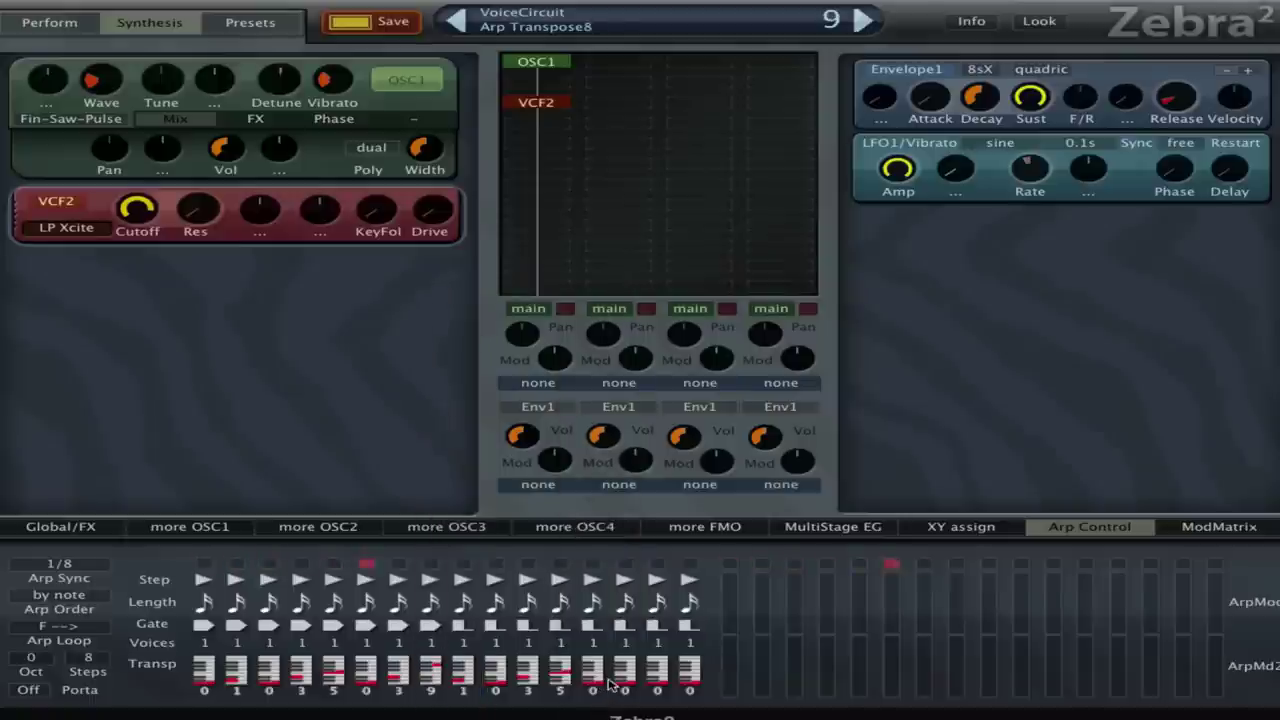
pyautogui.click(622, 678)
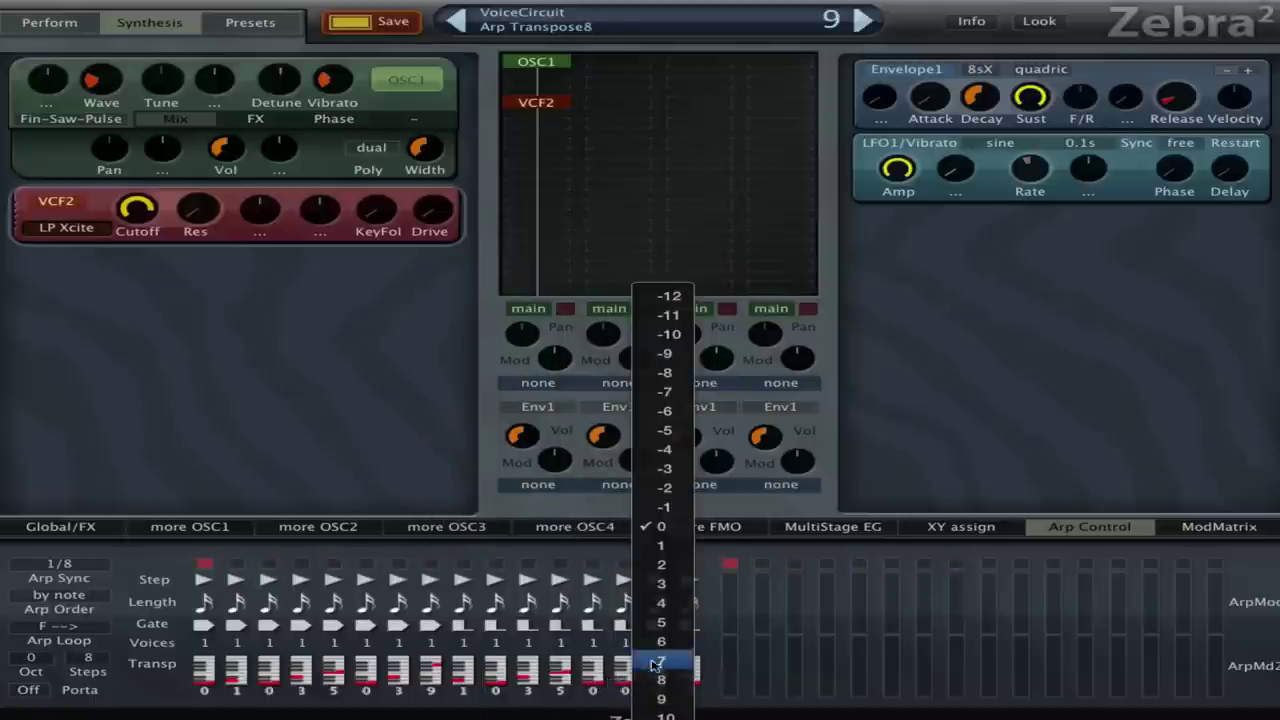
pyautogui.click(661, 583)
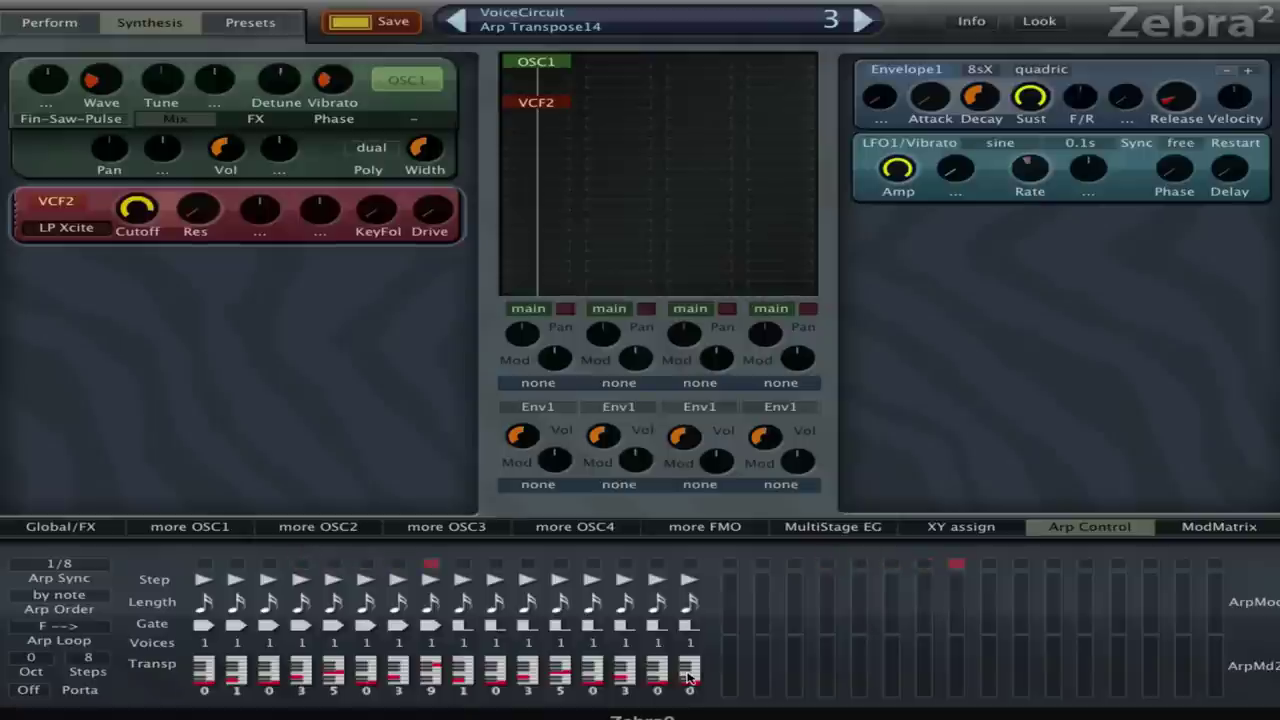
pyautogui.click(687, 678)
pyautogui.click(718, 719)
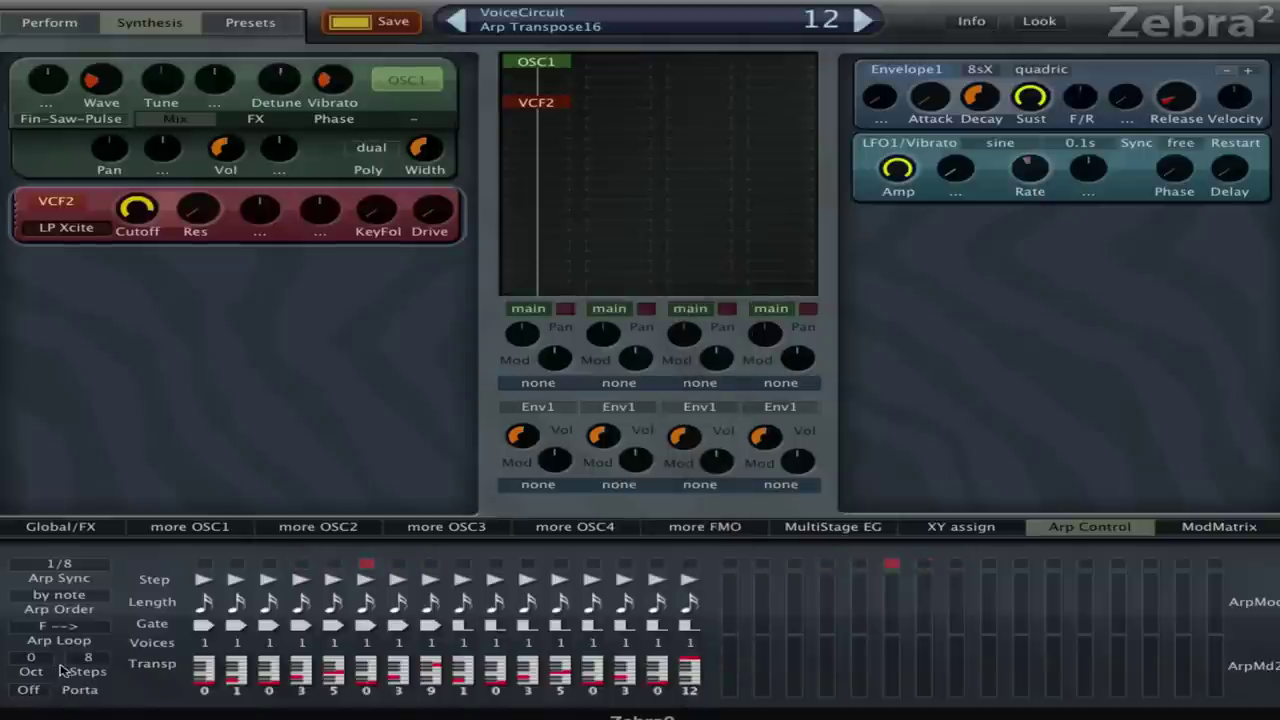
# Step: Extend the arp loop to 16 steps and change step 8's transpose to 7
pyautogui.click(95, 662)
pyautogui.click(132, 718)
pyautogui.click(432, 672)
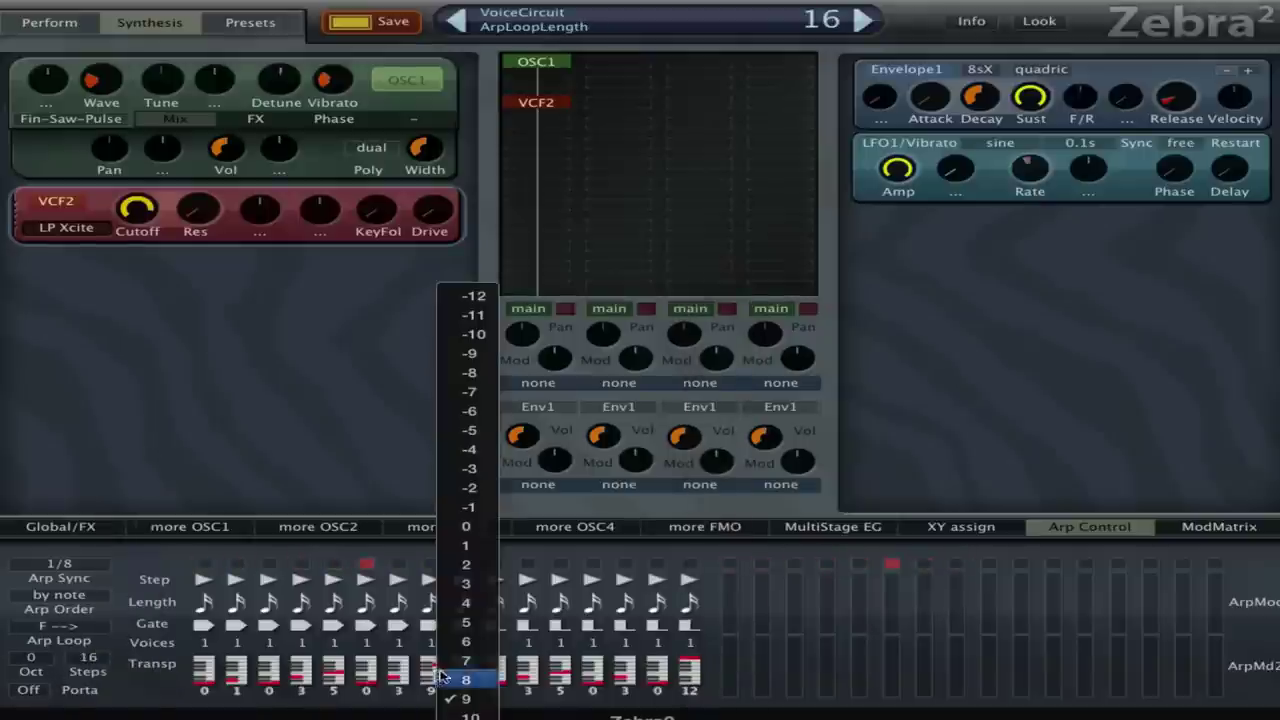
pyautogui.click(465, 665)
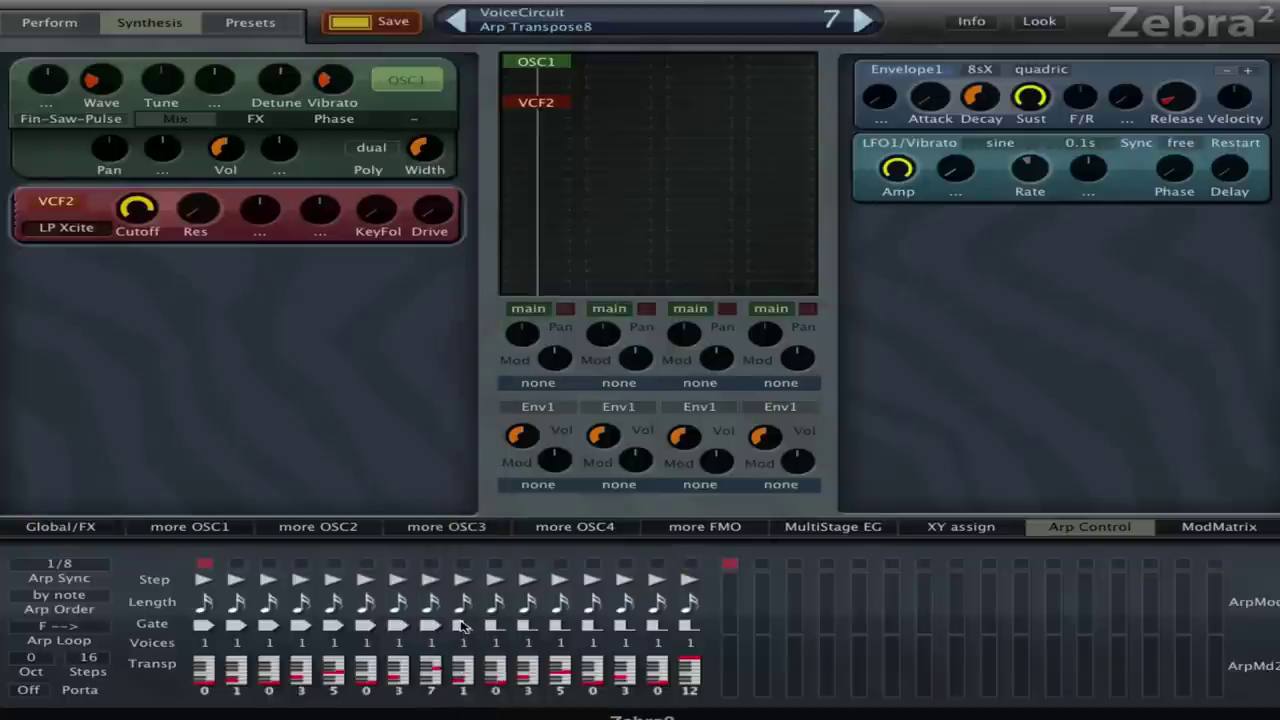
# Step: Keep step 9's transpose at 1 and give steps 10–12 full-length gates
pyautogui.click(465, 668)
pyautogui.click(491, 651)
pyautogui.click(495, 624)
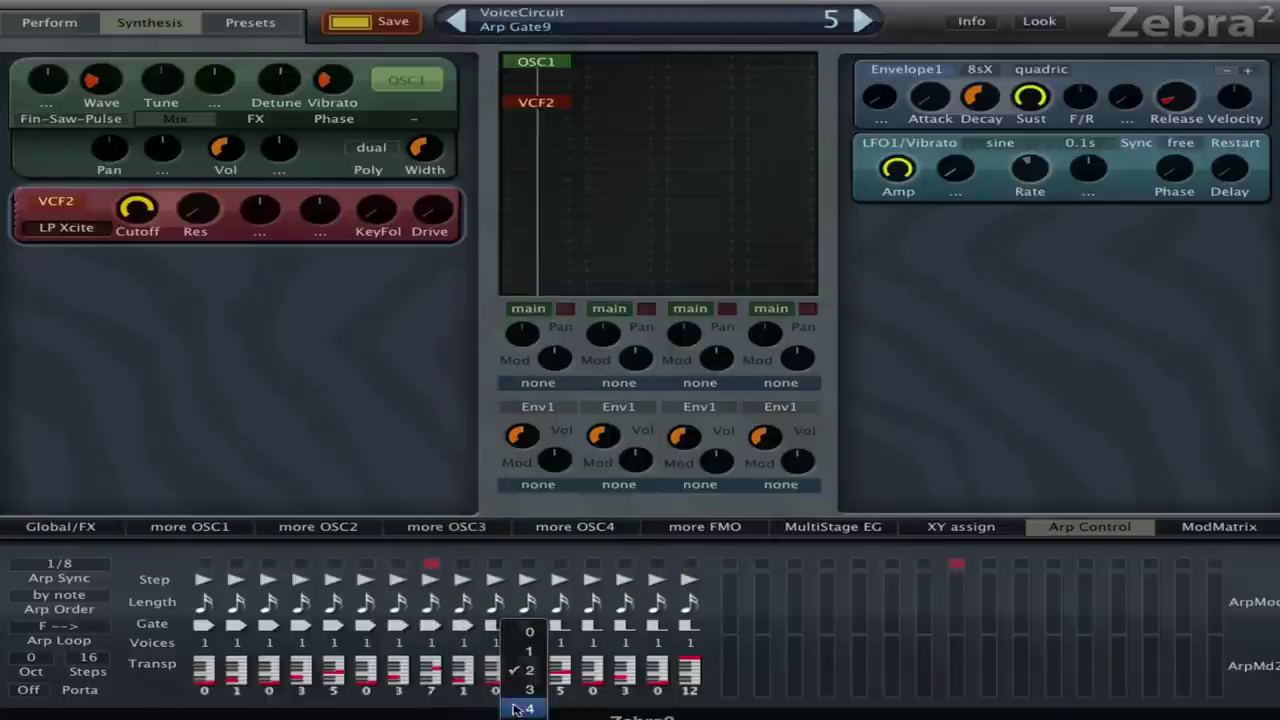
pyautogui.click(520, 623)
pyautogui.click(520, 623)
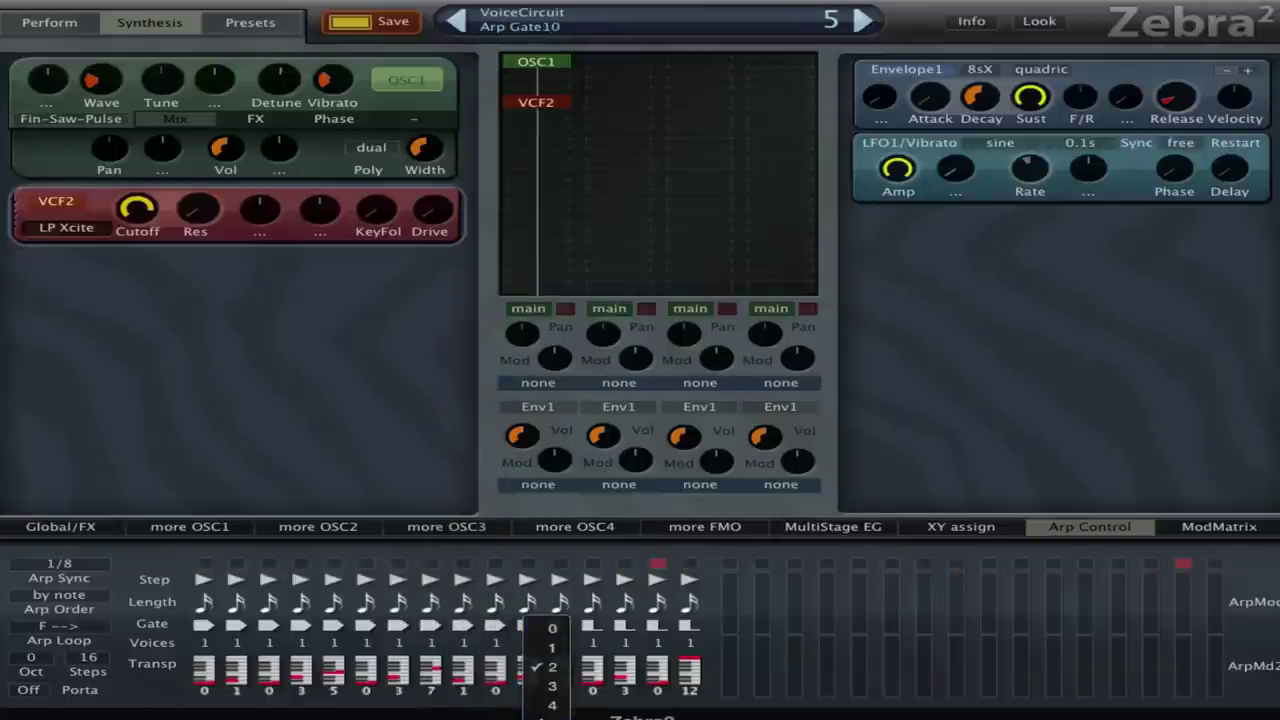
pyautogui.click(545, 695)
pyautogui.click(560, 625)
pyautogui.click(586, 695)
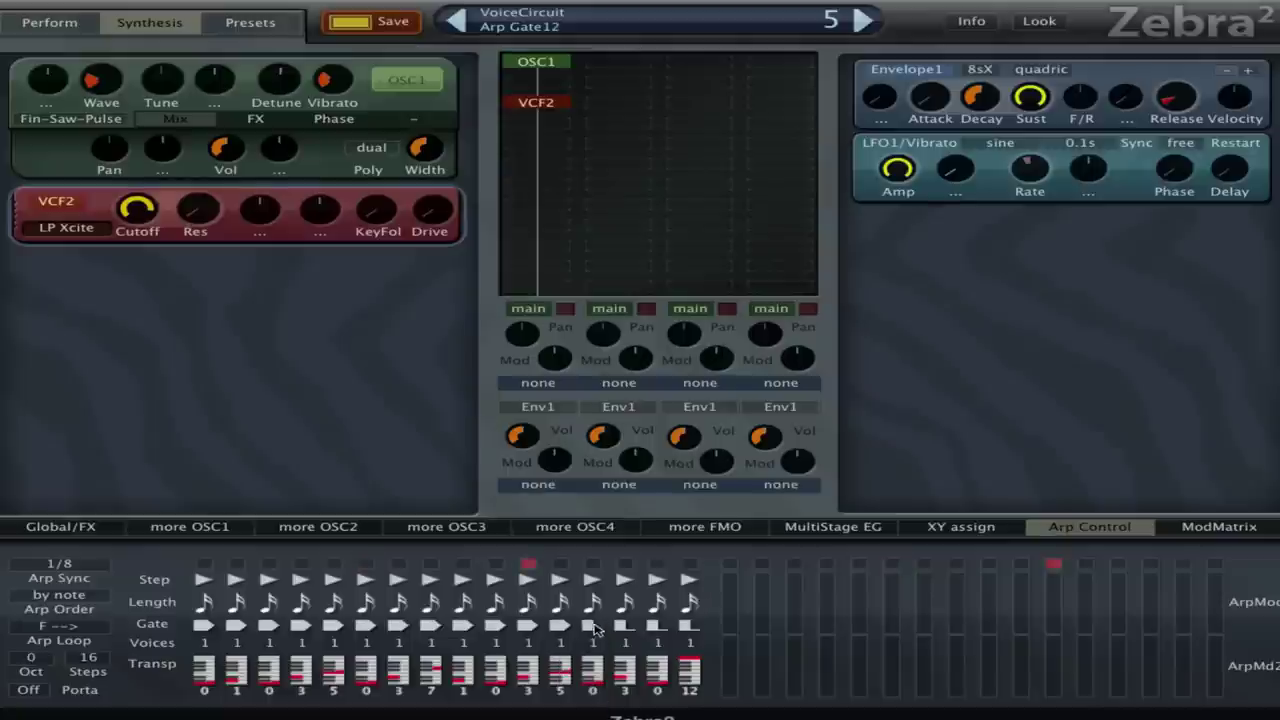
# Step: Give steps 13–16 full-length gates and lower the VCF2 cutoff
pyautogui.click(592, 625)
pyautogui.click(622, 691)
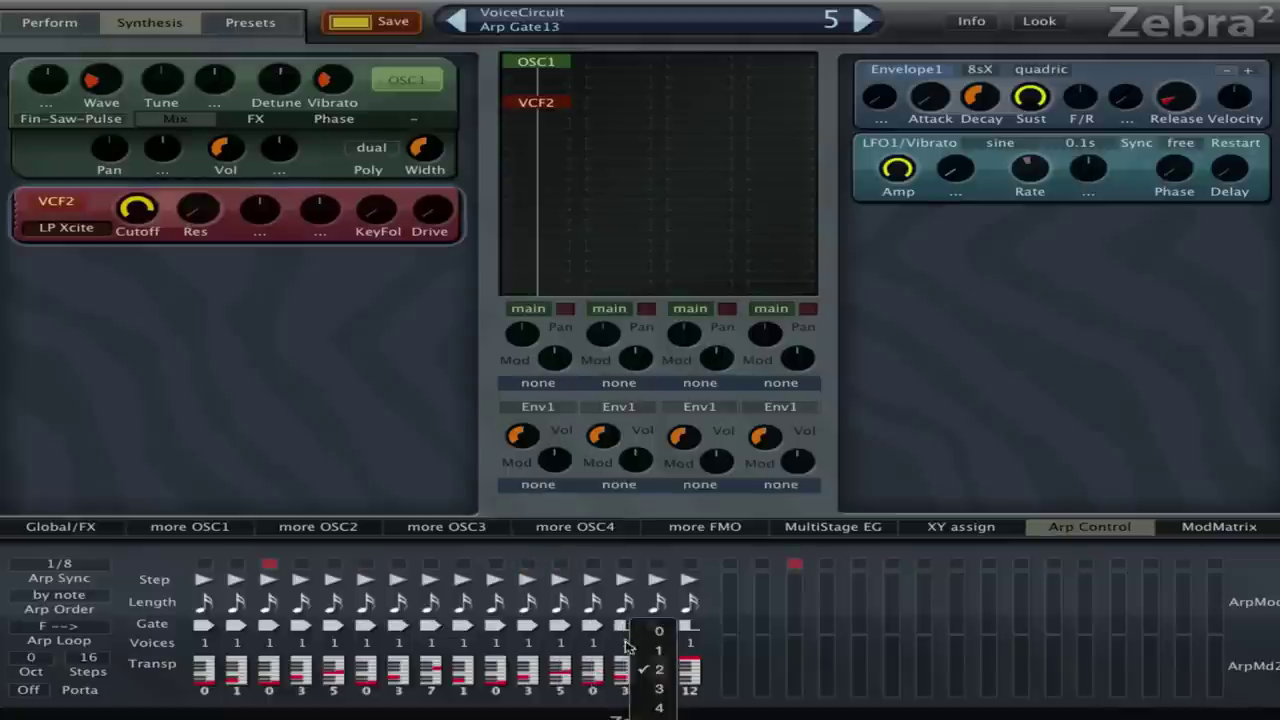
pyautogui.click(628, 654)
pyautogui.click(660, 628)
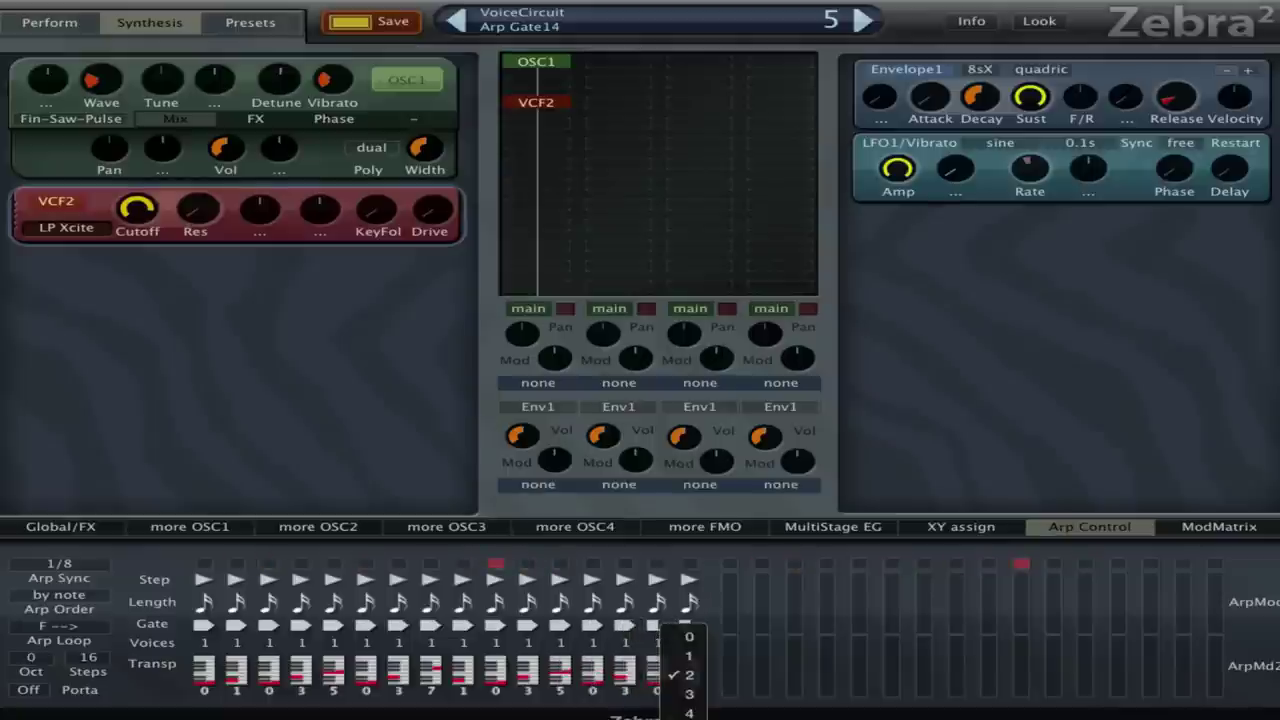
pyautogui.click(689, 656)
pyautogui.click(690, 628)
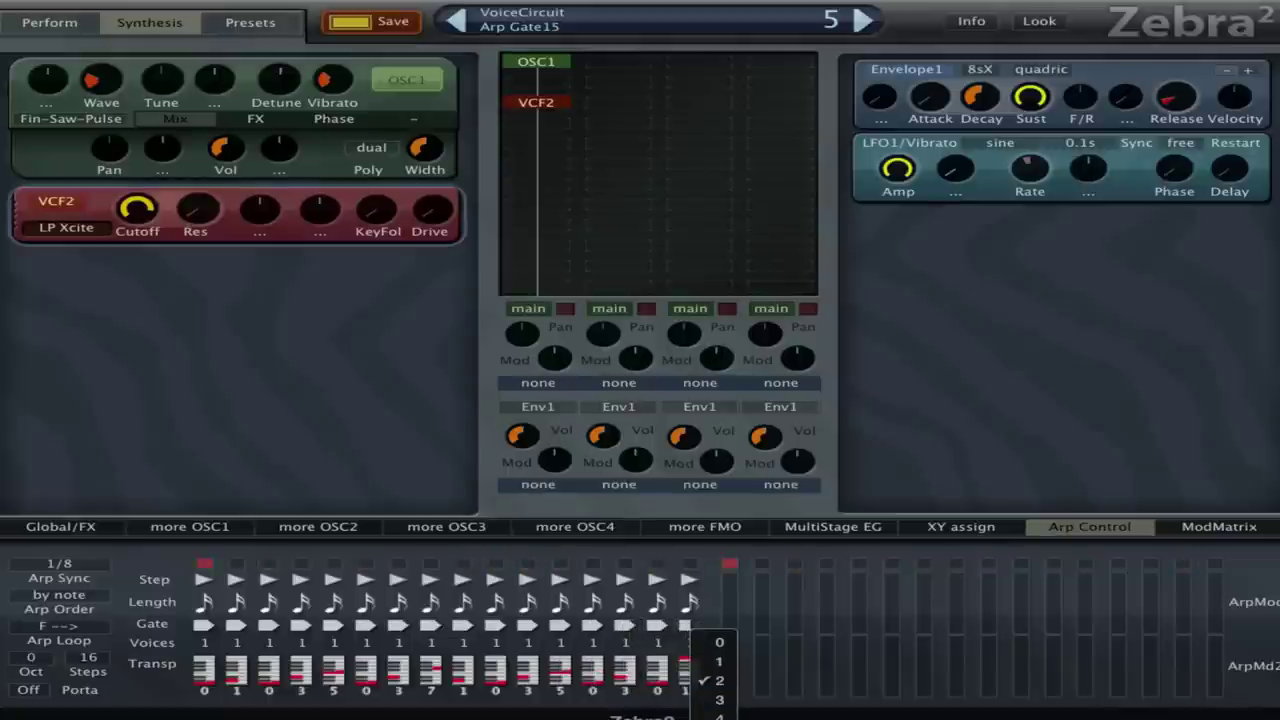
pyautogui.click(718, 661)
pyautogui.moveTo(137, 208); pyautogui.dragTo(143, 243)
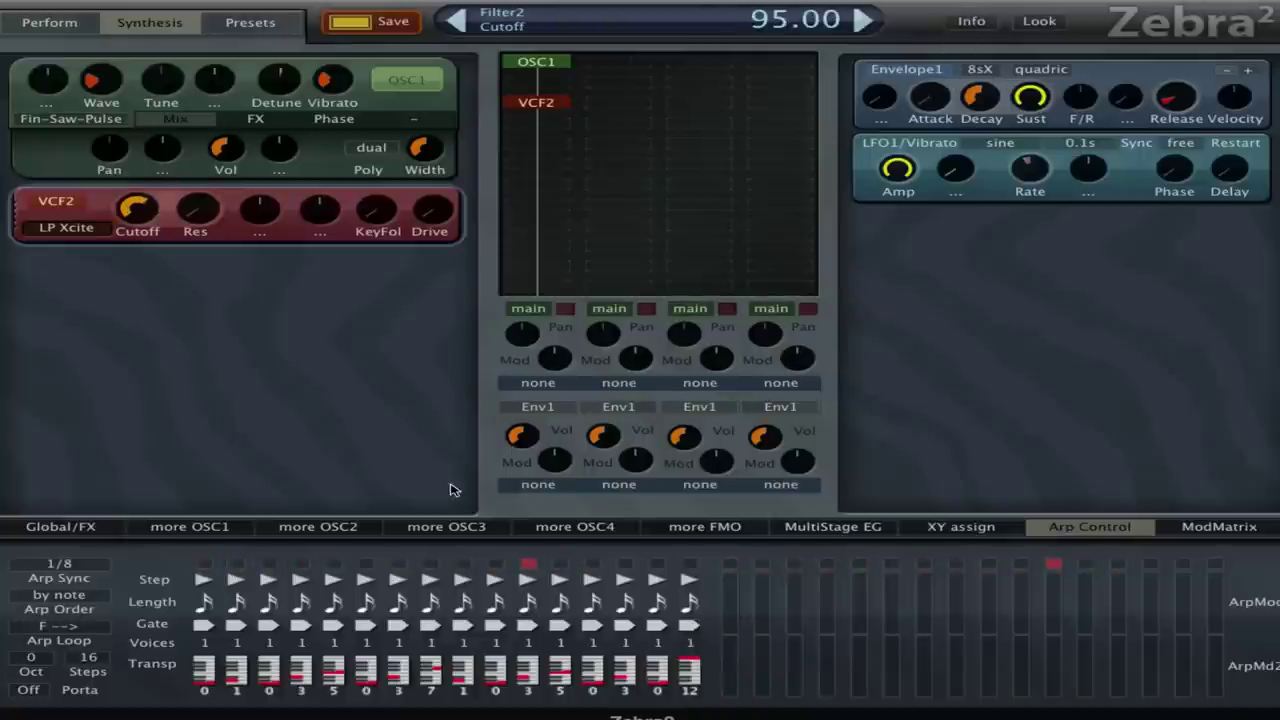
# Step: Raise VCF2's cutoff to 144 and set Envelope1's attack to 45.50
pyautogui.click(85, 530)
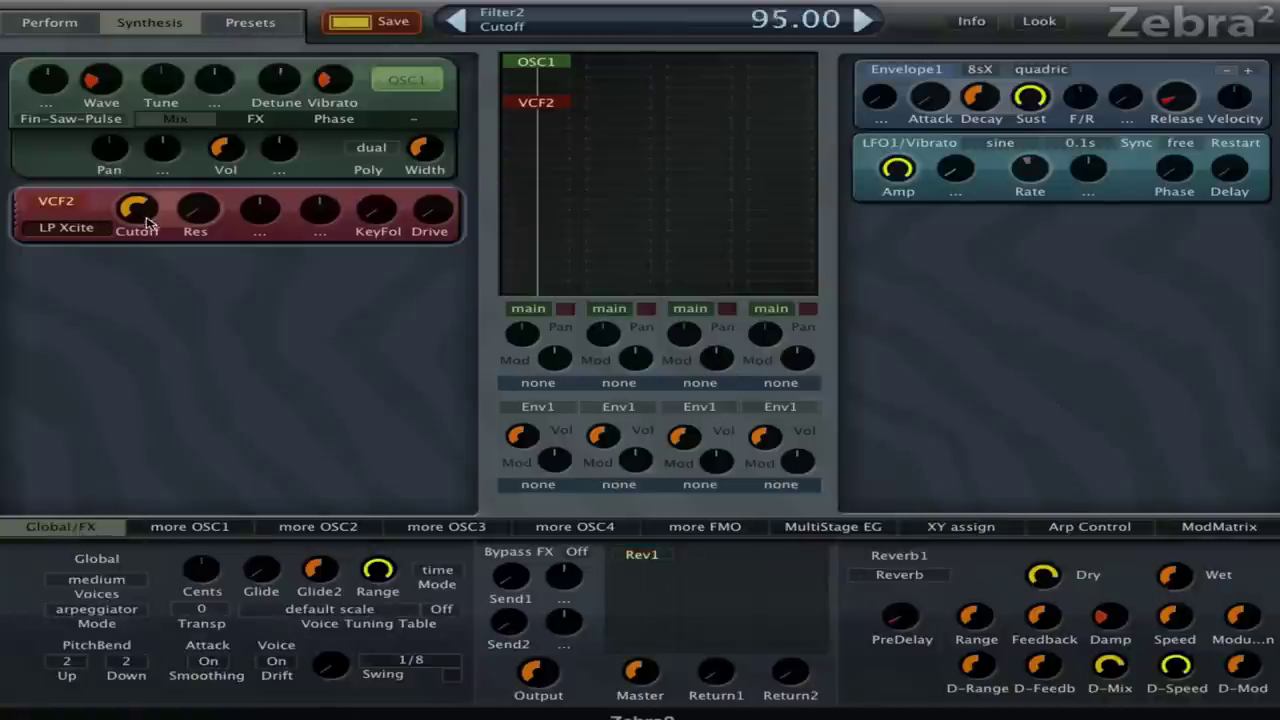
pyautogui.moveTo(137, 208); pyautogui.dragTo(137, 176)
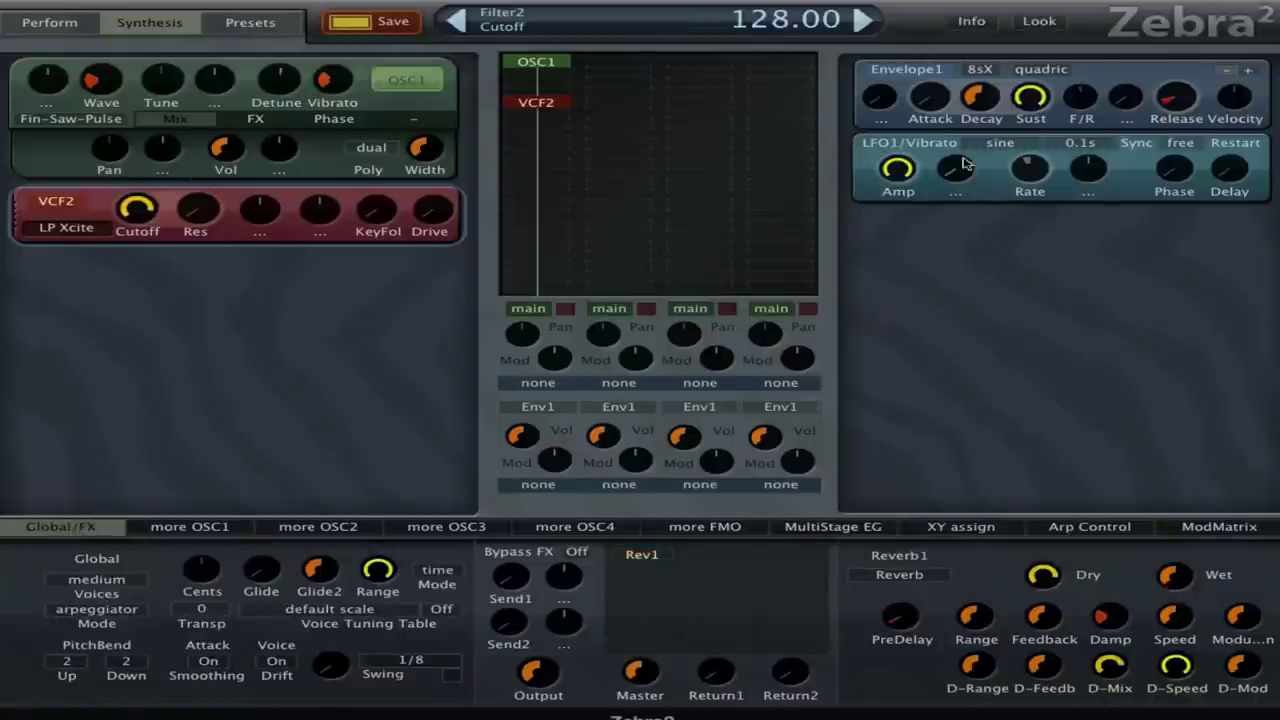
pyautogui.moveTo(168, 218); pyautogui.dragTo(158, 200)
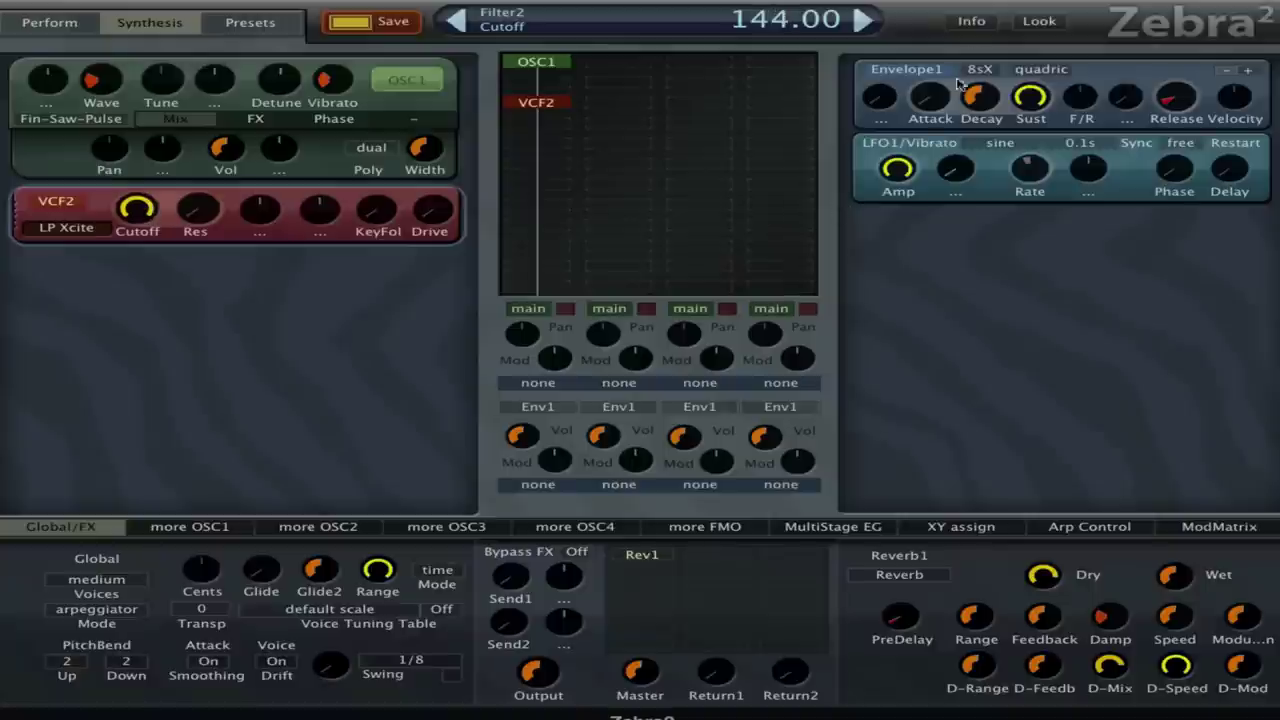
pyautogui.moveTo(930, 96); pyautogui.dragTo(930, 65)
pyautogui.moveTo(958, 112); pyautogui.dragTo(938, 122)
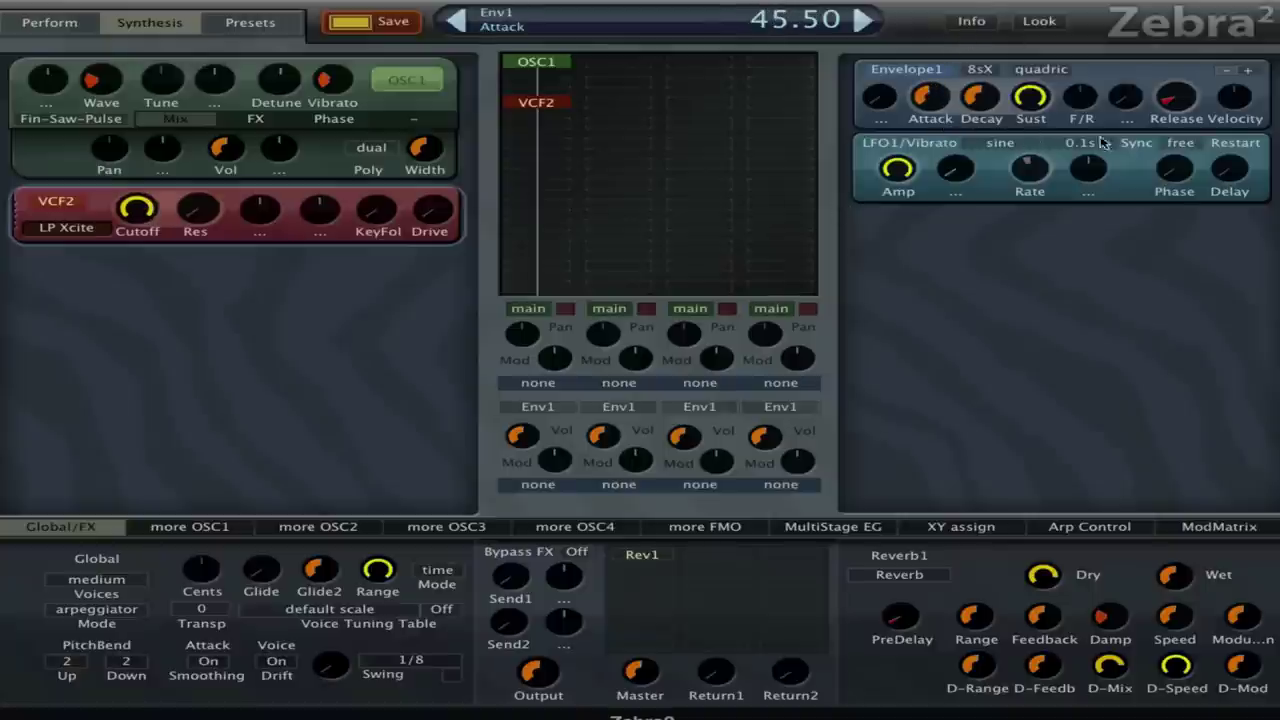
pyautogui.click(1225, 528)
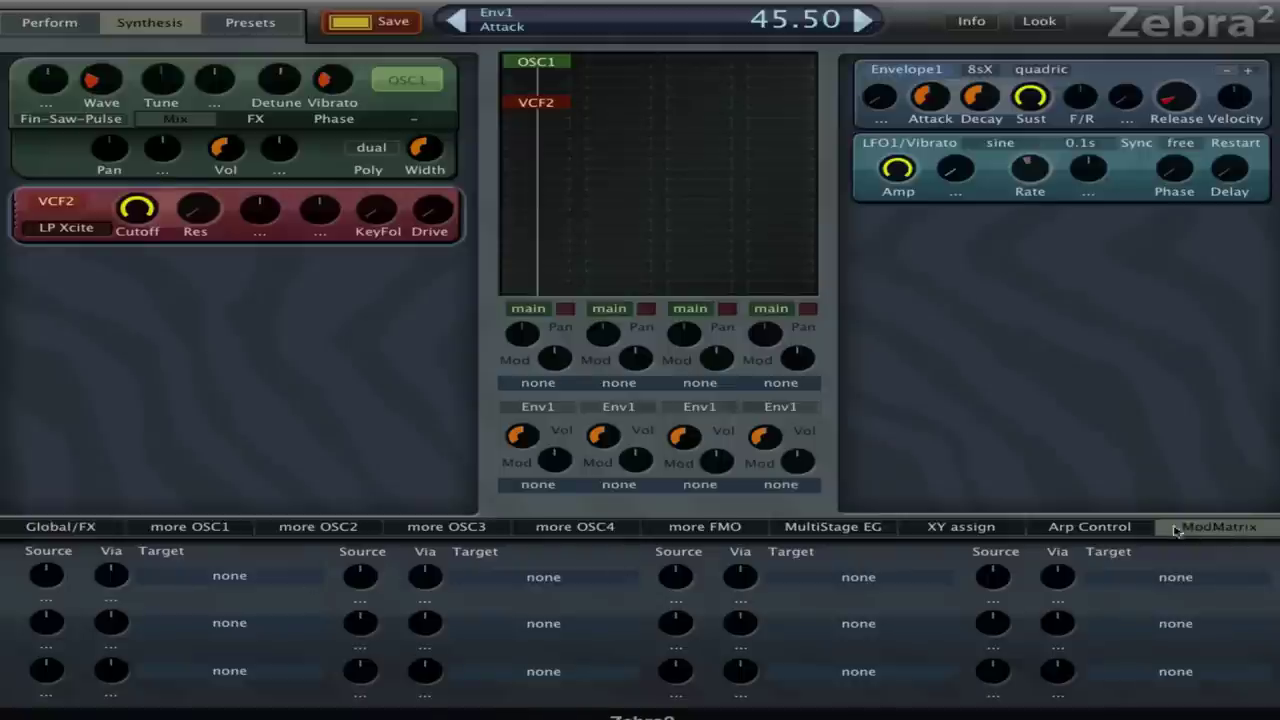
# Step: Shorten the arp loop to 8 steps and set the gates of steps 1–3 to 3
pyautogui.click(1090, 527)
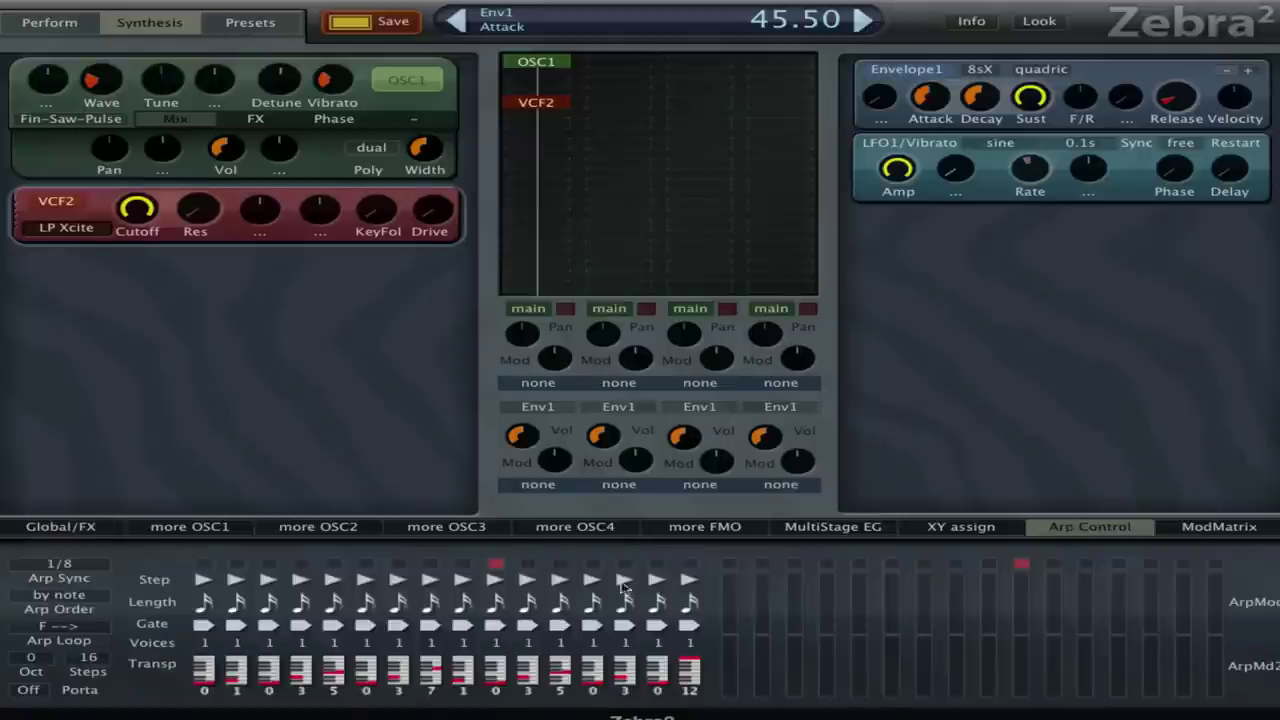
pyautogui.click(90, 657)
pyautogui.click(130, 602)
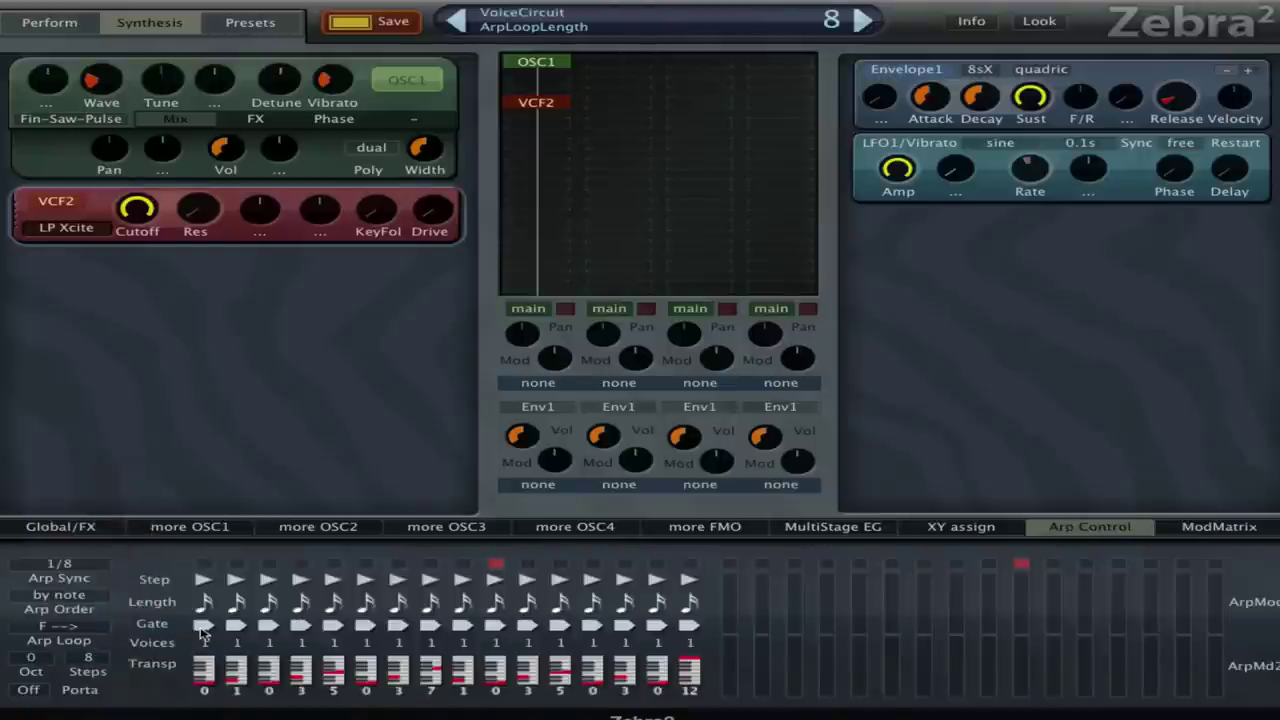
pyautogui.click(236, 642)
pyautogui.click(240, 690)
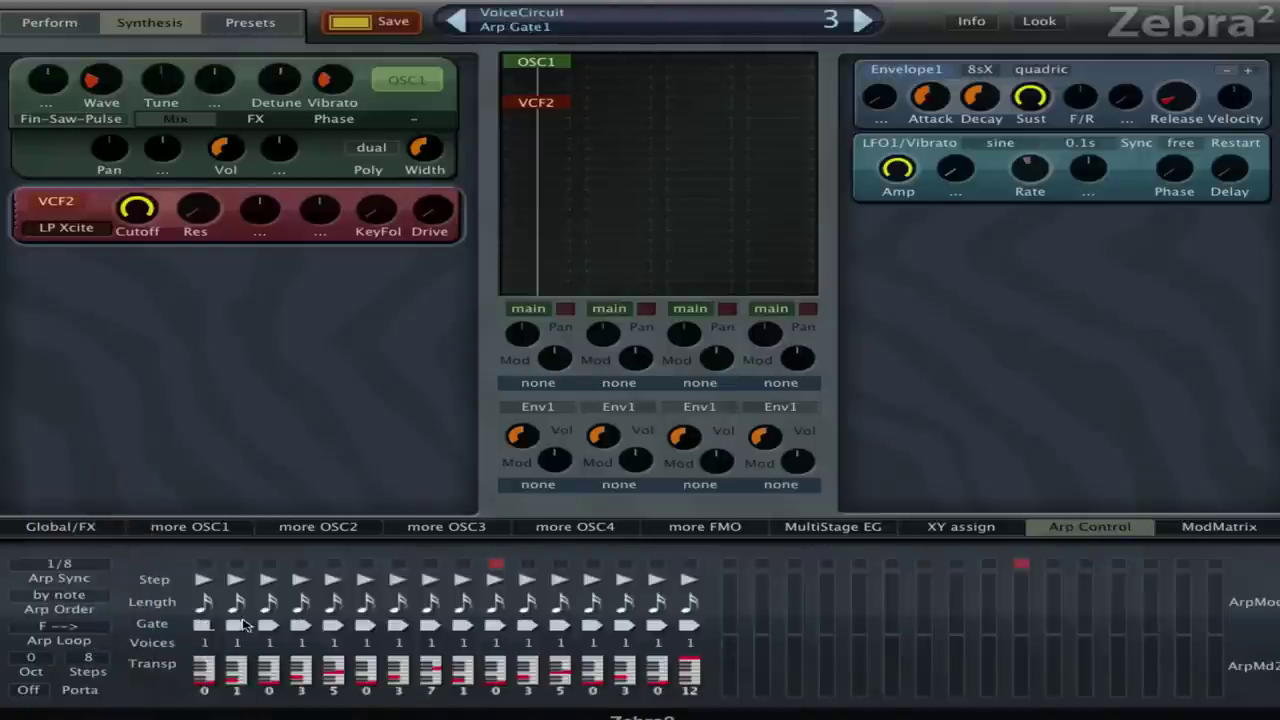
pyautogui.click(270, 642)
pyautogui.click(290, 692)
pyautogui.click(300, 642)
pyautogui.click(307, 633)
# Step: Set the gates of steps 4–7 to 3
pyautogui.click(307, 633)
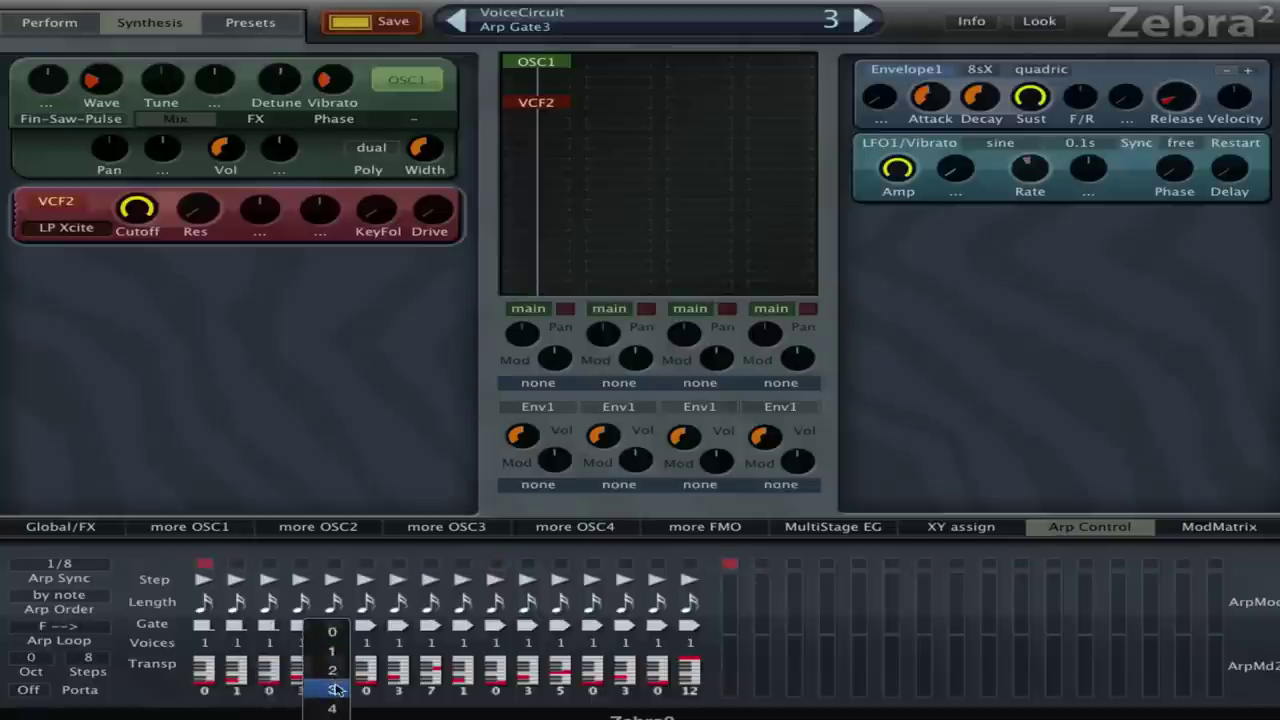
pyautogui.click(330, 688)
pyautogui.click(338, 641)
pyautogui.click(370, 690)
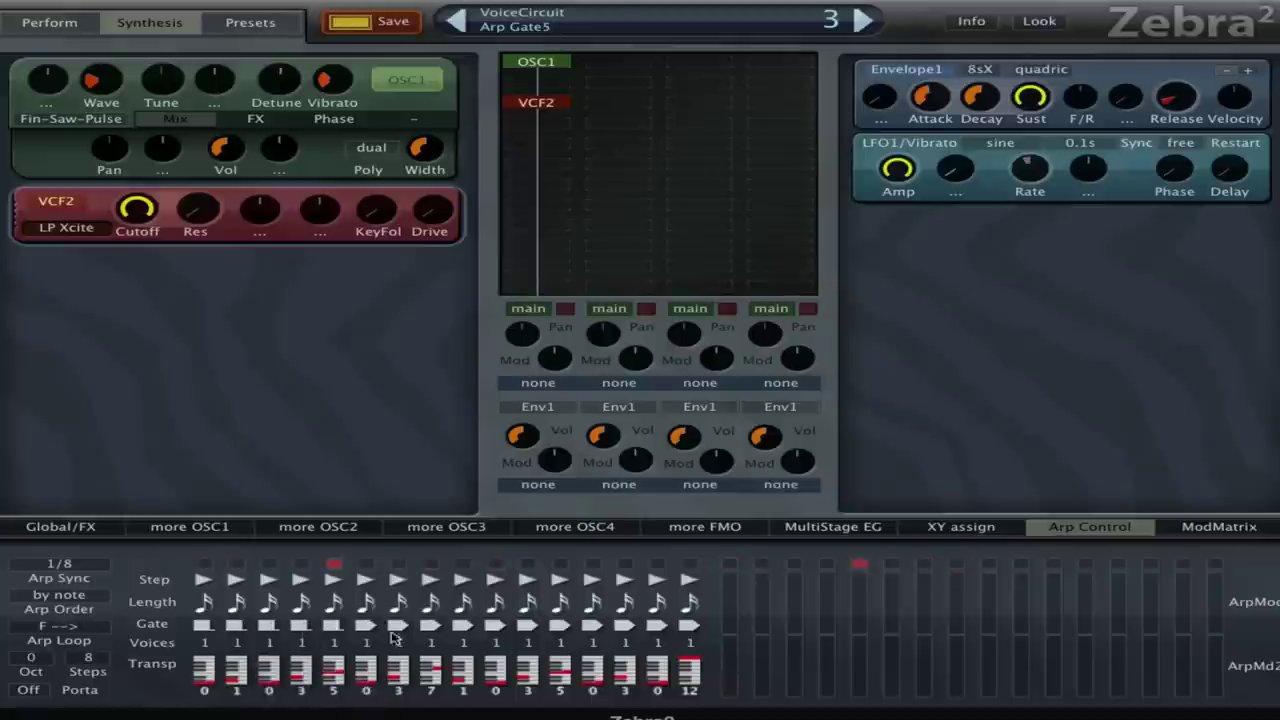
pyautogui.click(397, 642)
pyautogui.click(397, 678)
pyautogui.click(397, 642)
pyautogui.click(395, 690)
pyautogui.click(397, 642)
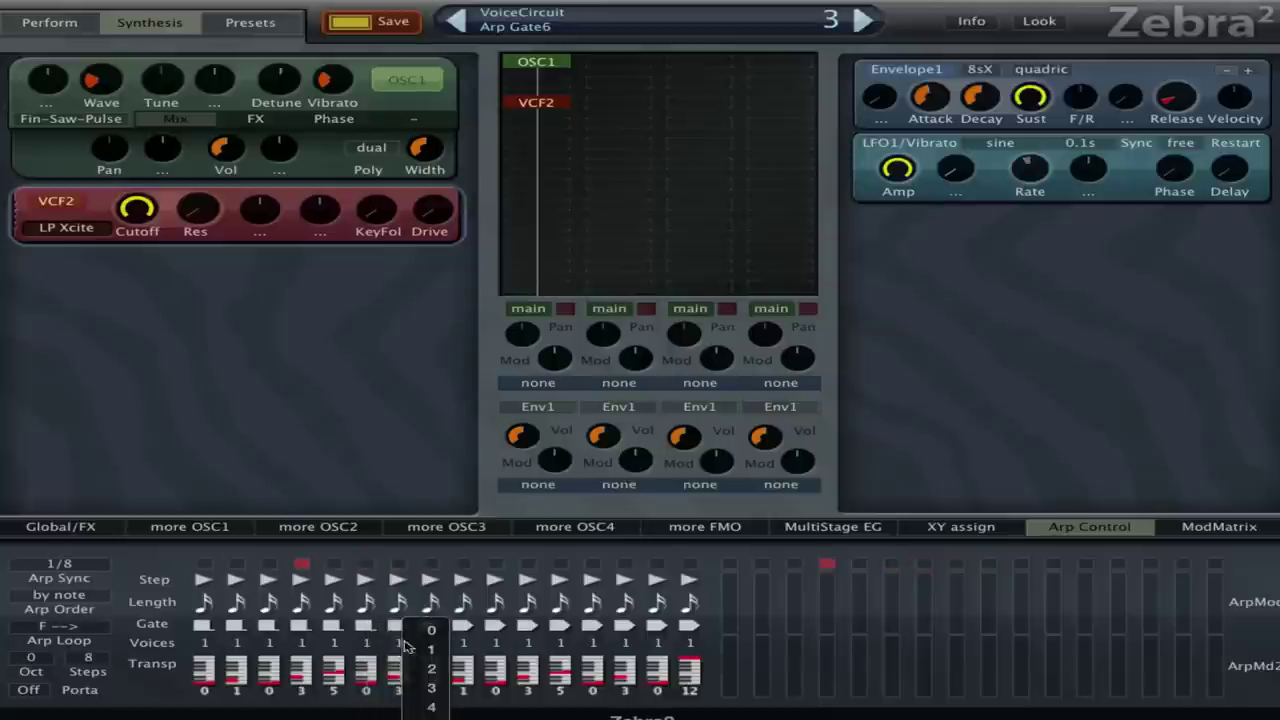
pyautogui.click(415, 690)
# Step: Lower Envelope1's sustain to 4.50 and give step 8 a gate of 3
pyautogui.moveTo(1030, 96); pyautogui.dragTo(943, 294)
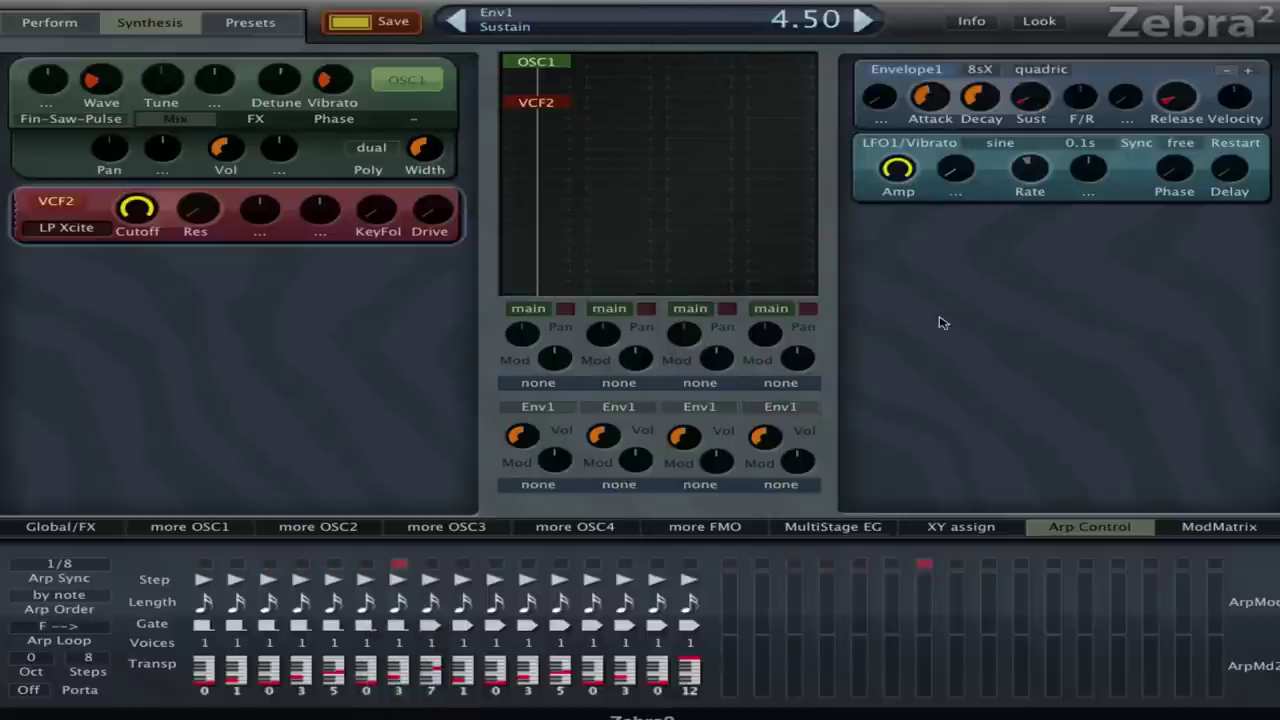
pyautogui.scroll(10, 1176, 96)
pyautogui.scroll(-2, 1178, 96)
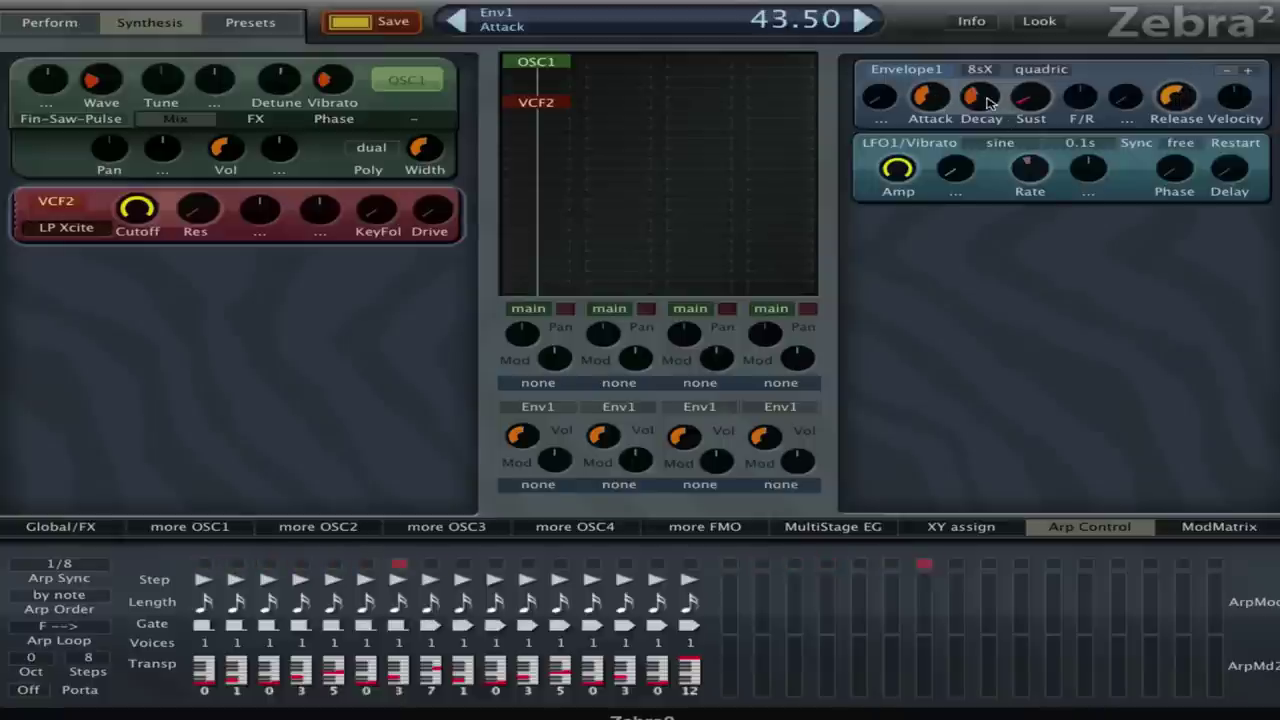
pyautogui.click(430, 626)
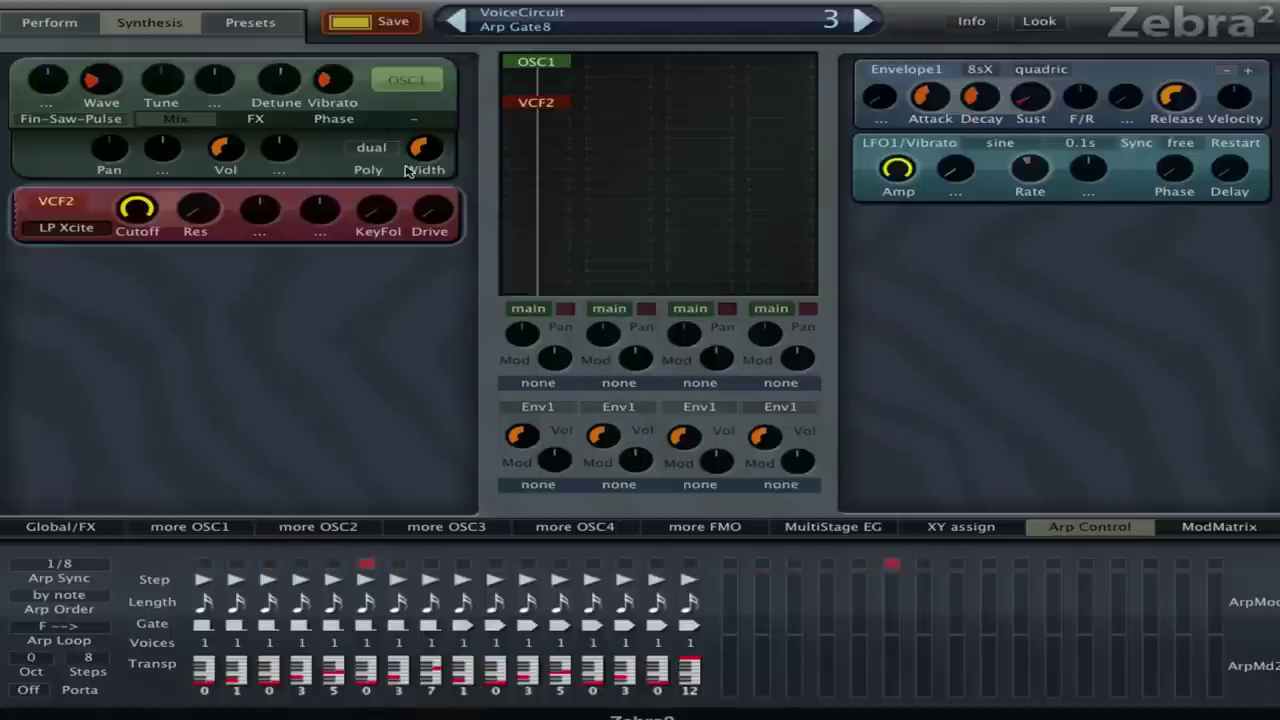
# Step: Set the first mix channel's volume to 83.50 and tune VCF2's cutoff to about 103
pyautogui.moveTo(176, 211)
pyautogui.mouseDown()
pyautogui.moveTo(148, 262)
pyautogui.moveTo(151, 211)
pyautogui.mouseUp()
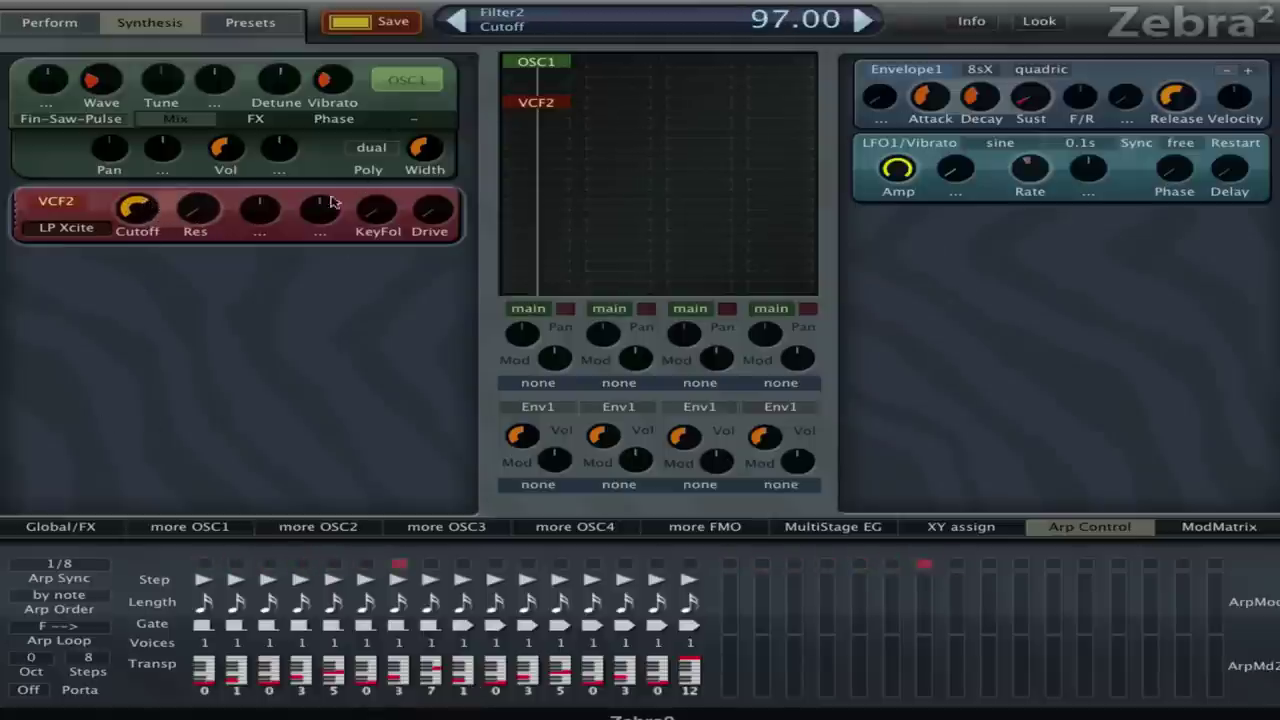
pyautogui.moveTo(521, 435); pyautogui.dragTo(290, 233)
pyautogui.moveTo(150, 222); pyautogui.dragTo(151, 208)
pyautogui.click(288, 122)
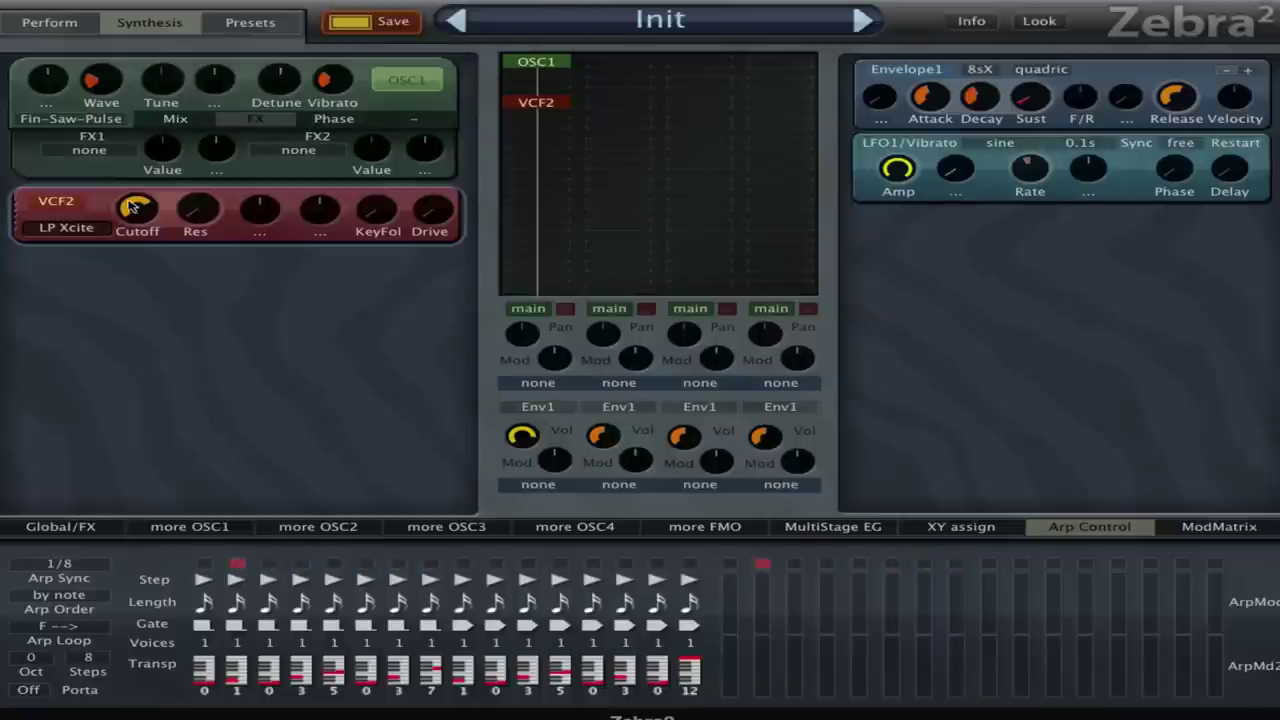
# Step: Set filter cutoff to 124, Envelope1 release to 38, and Oscillator1 tune to 12
pyautogui.moveTo(143, 215); pyautogui.dragTo(150, 186)
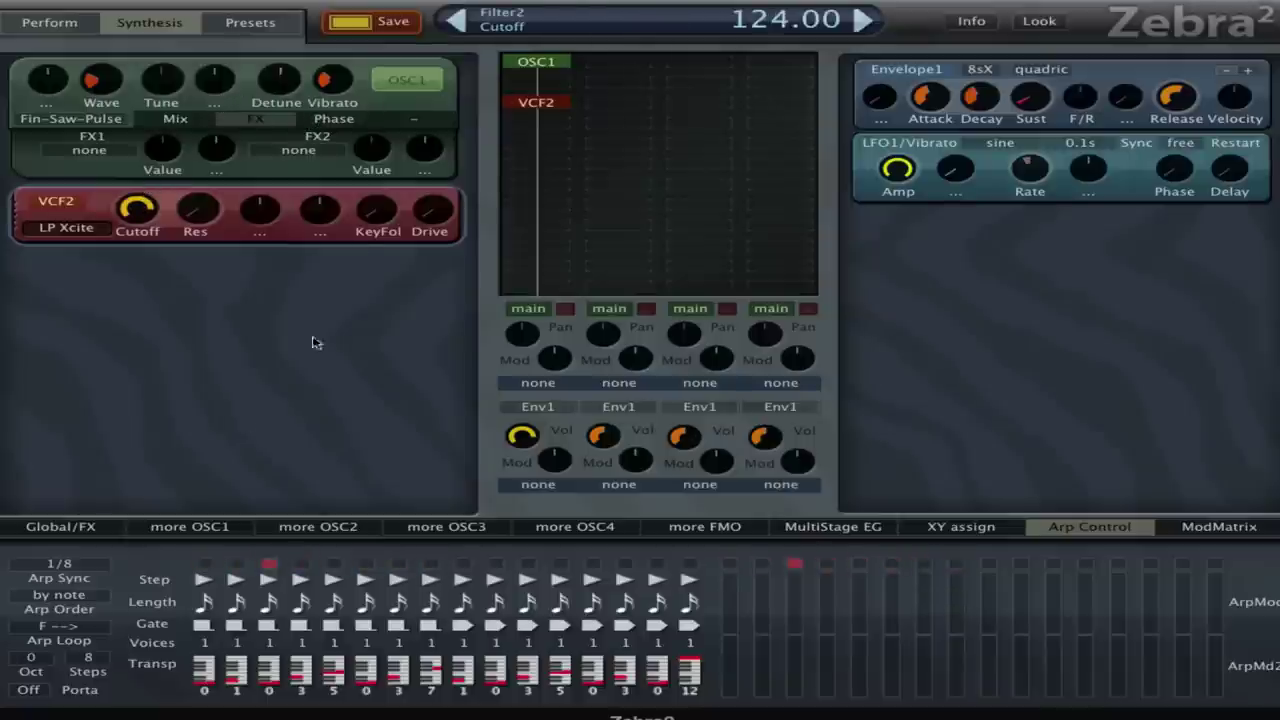
pyautogui.moveTo(1176, 96); pyautogui.dragTo(1178, 143)
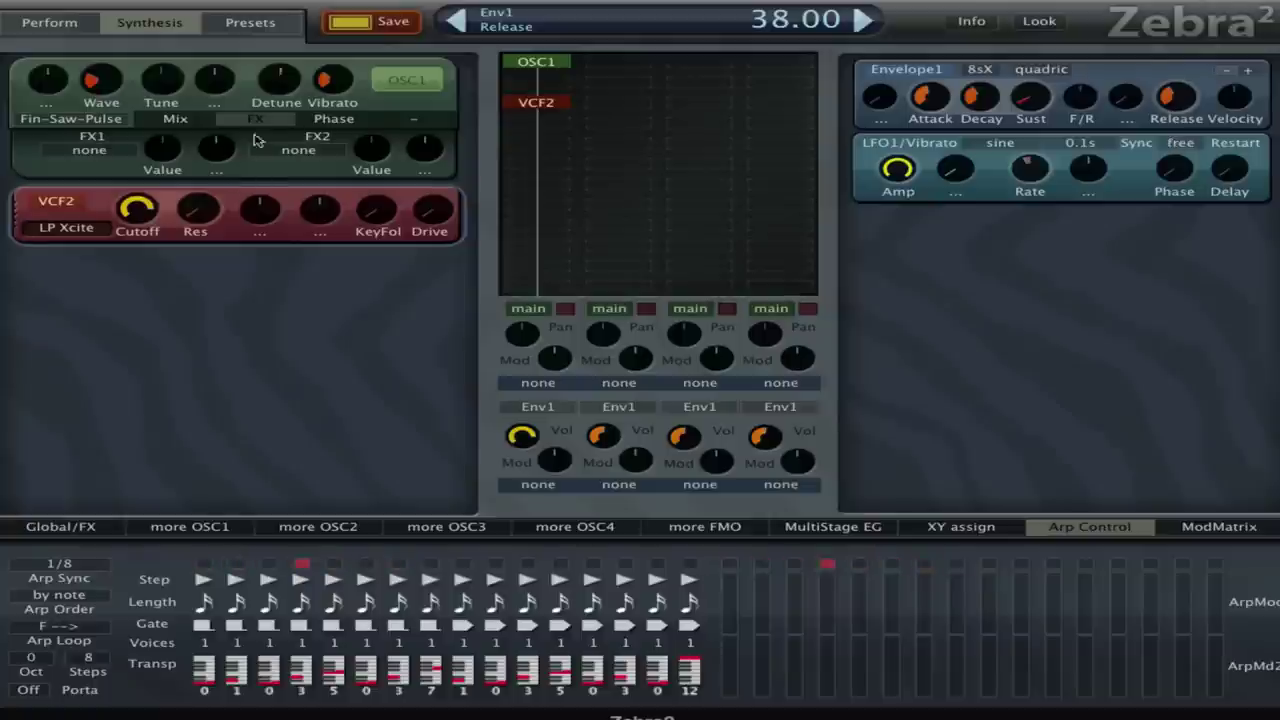
pyautogui.moveTo(180, 84); pyautogui.dragTo(199, 57)
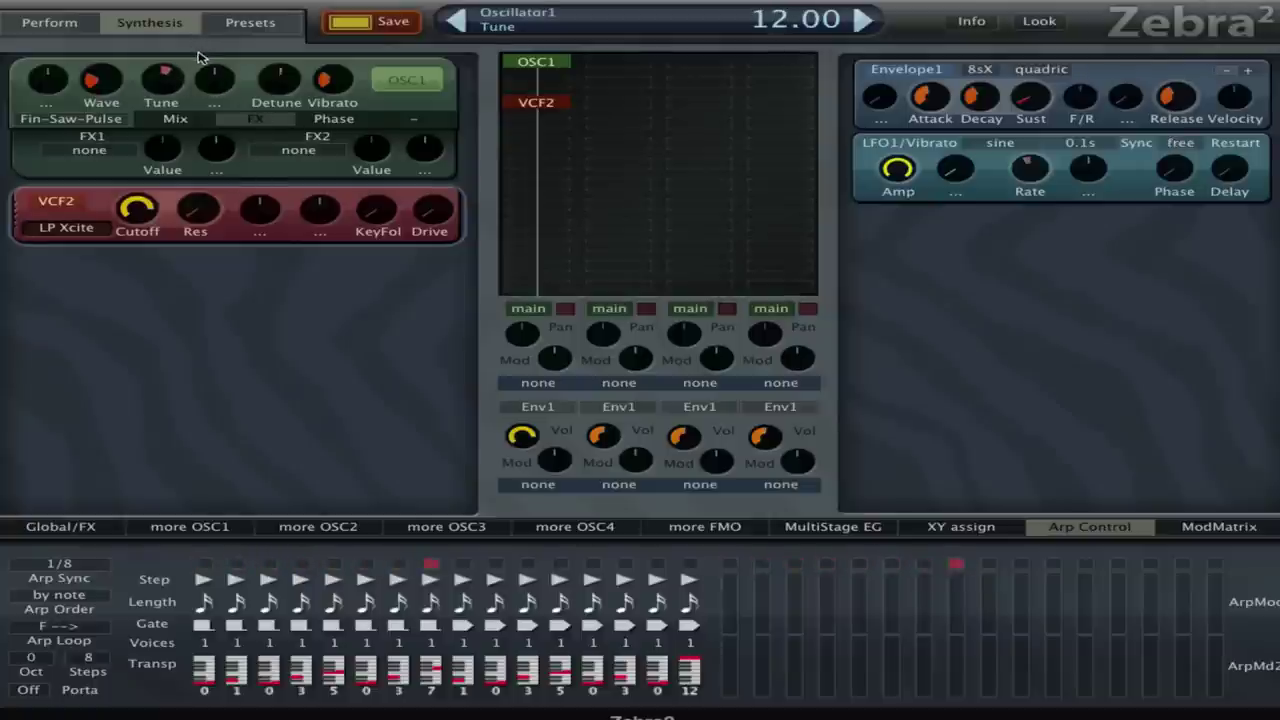
# Step: Set Oscillator1's sync tune to 12 in its phase settings
pyautogui.click(336, 120)
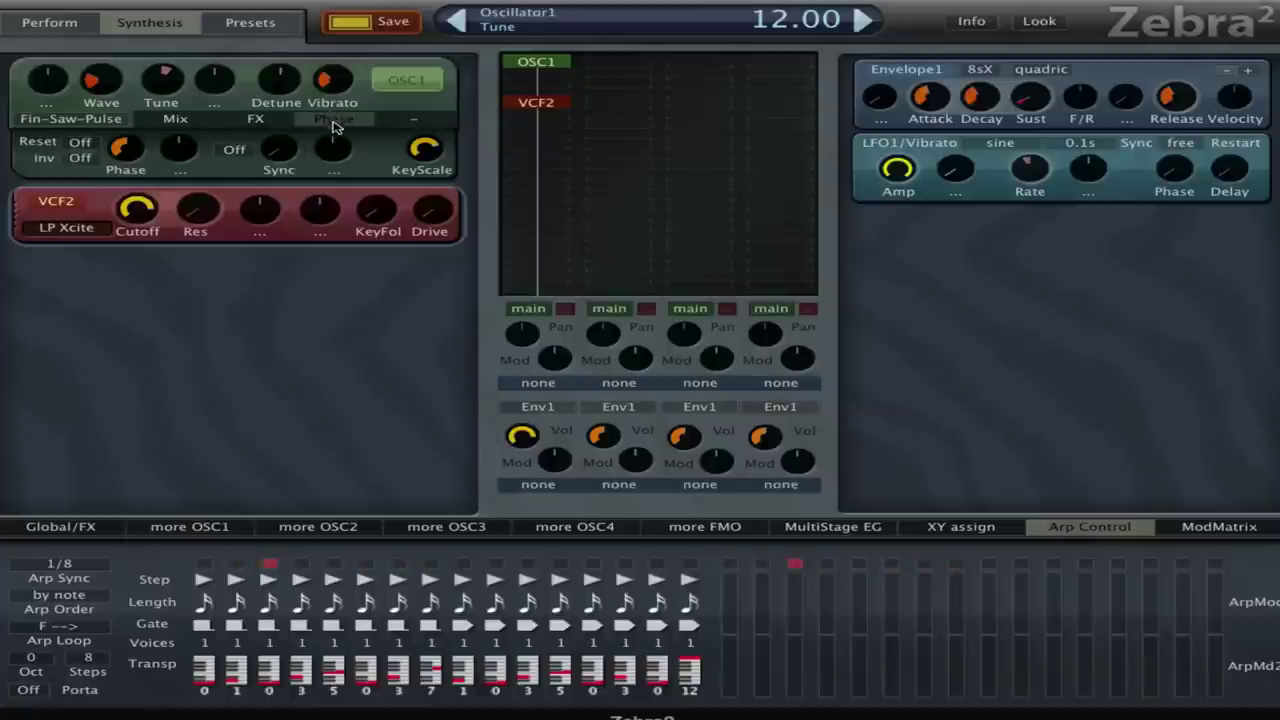
pyautogui.click(279, 150)
pyautogui.moveTo(289, 76); pyautogui.dragTo(285, 83)
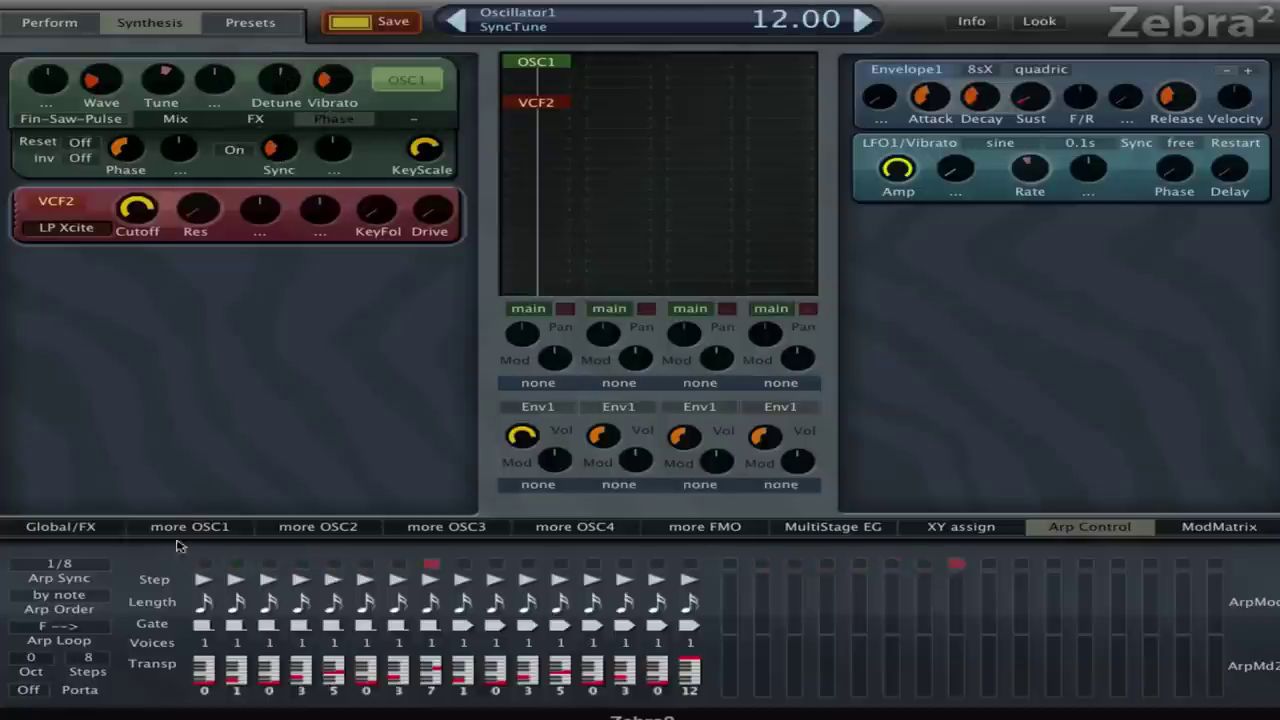
# Step: Change the arpeggiator sync rate from 1/8 to 1/16 notes
pyautogui.click(74, 566)
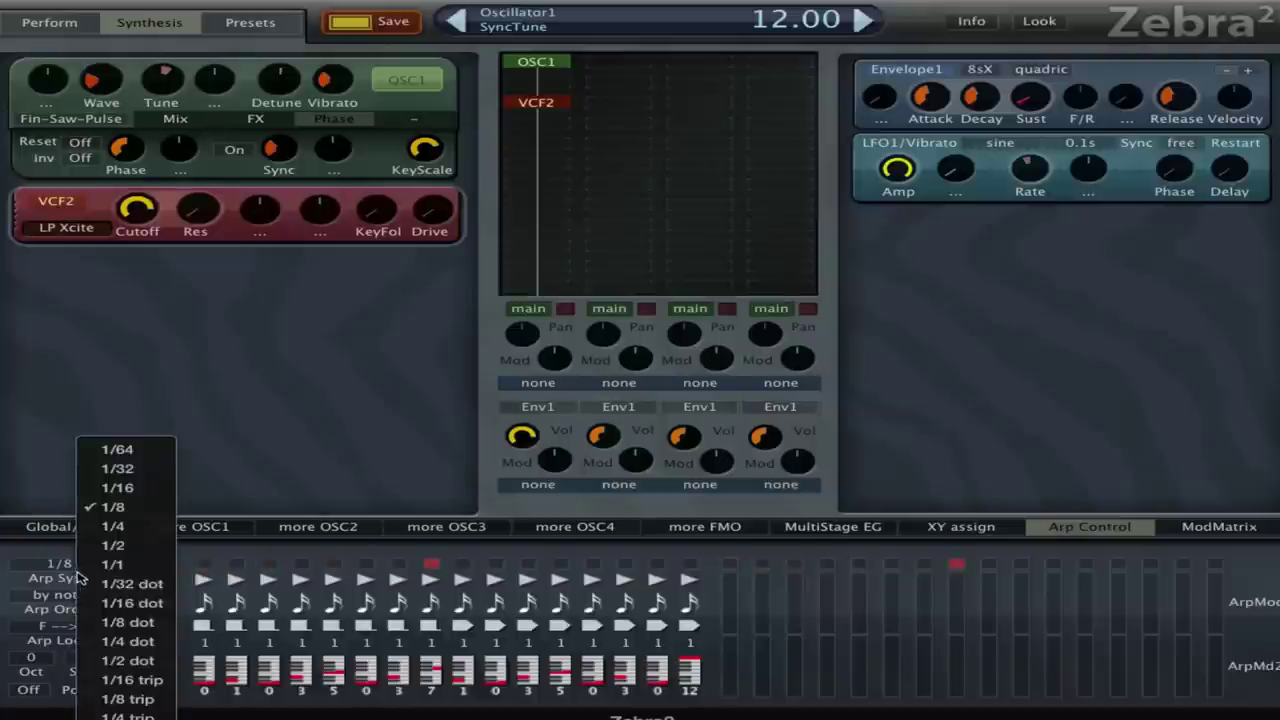
pyautogui.click(133, 487)
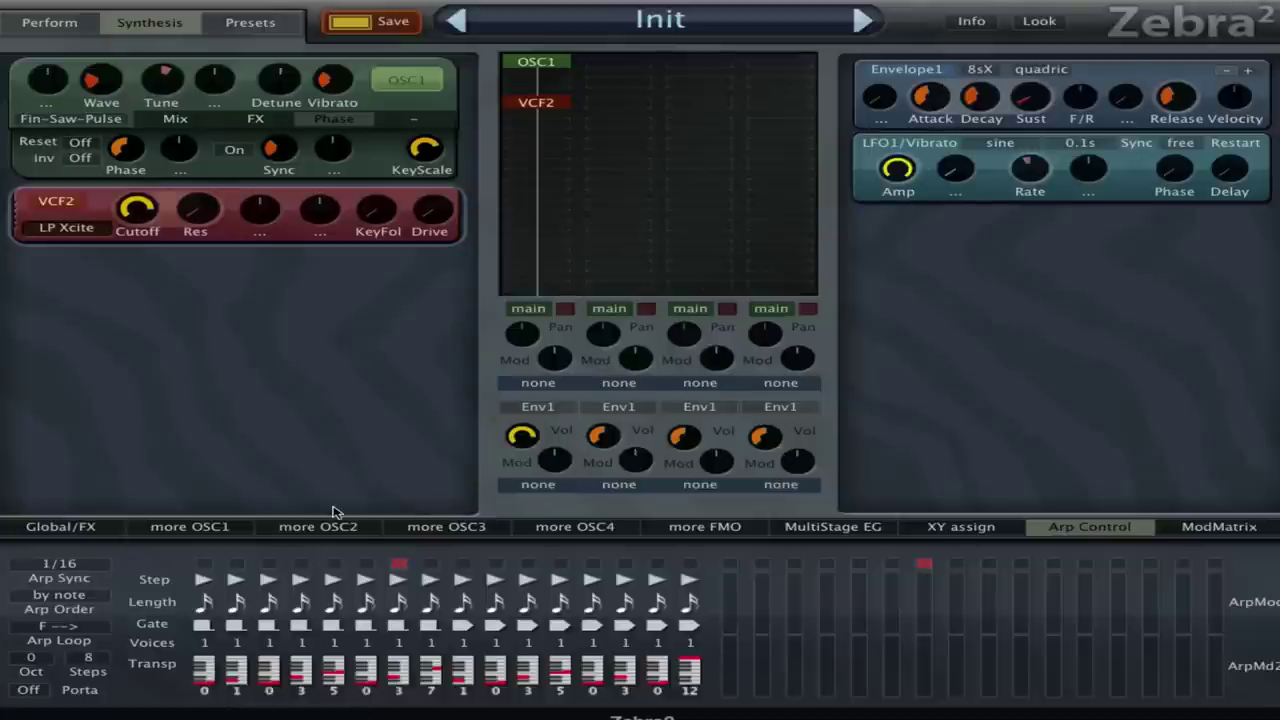
# Step: Raise Rev1 wet to about 60 and boost the Master level, then return to the arpeggiator steps
pyautogui.click(105, 527)
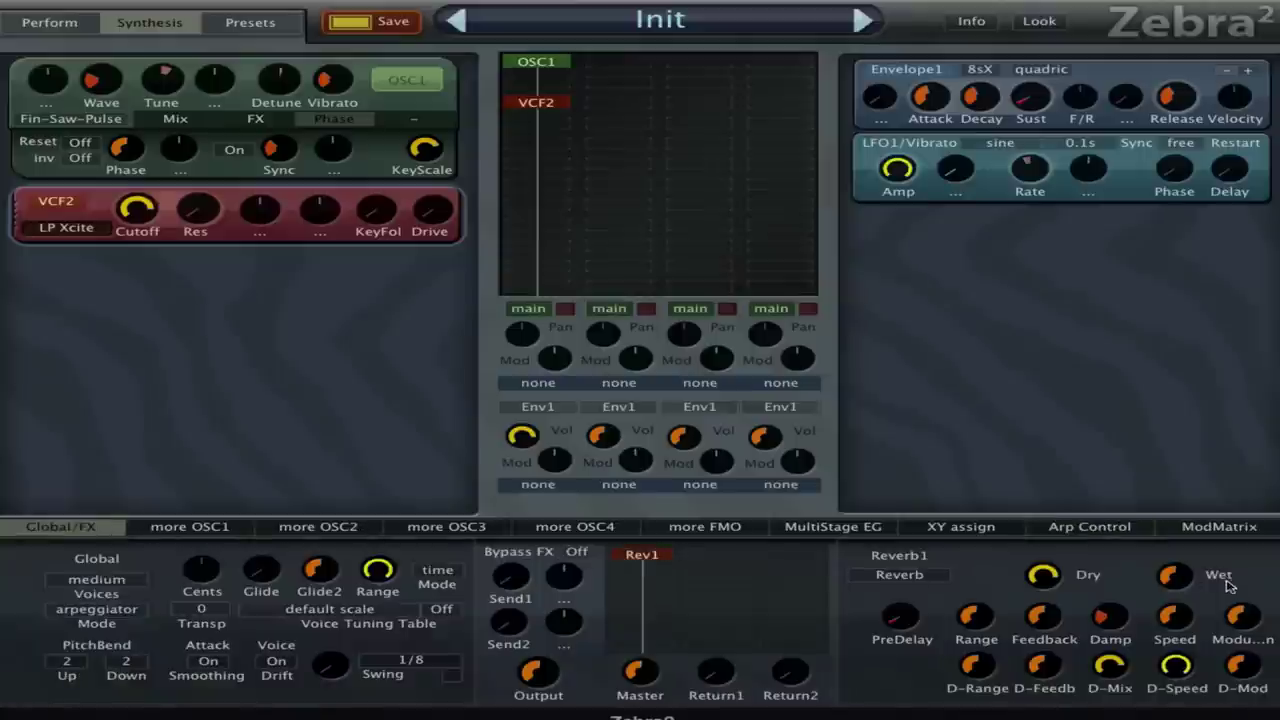
pyautogui.moveTo(1196, 580); pyautogui.dragTo(1207, 540)
pyautogui.moveTo(637, 653); pyautogui.dragTo(1100, 592)
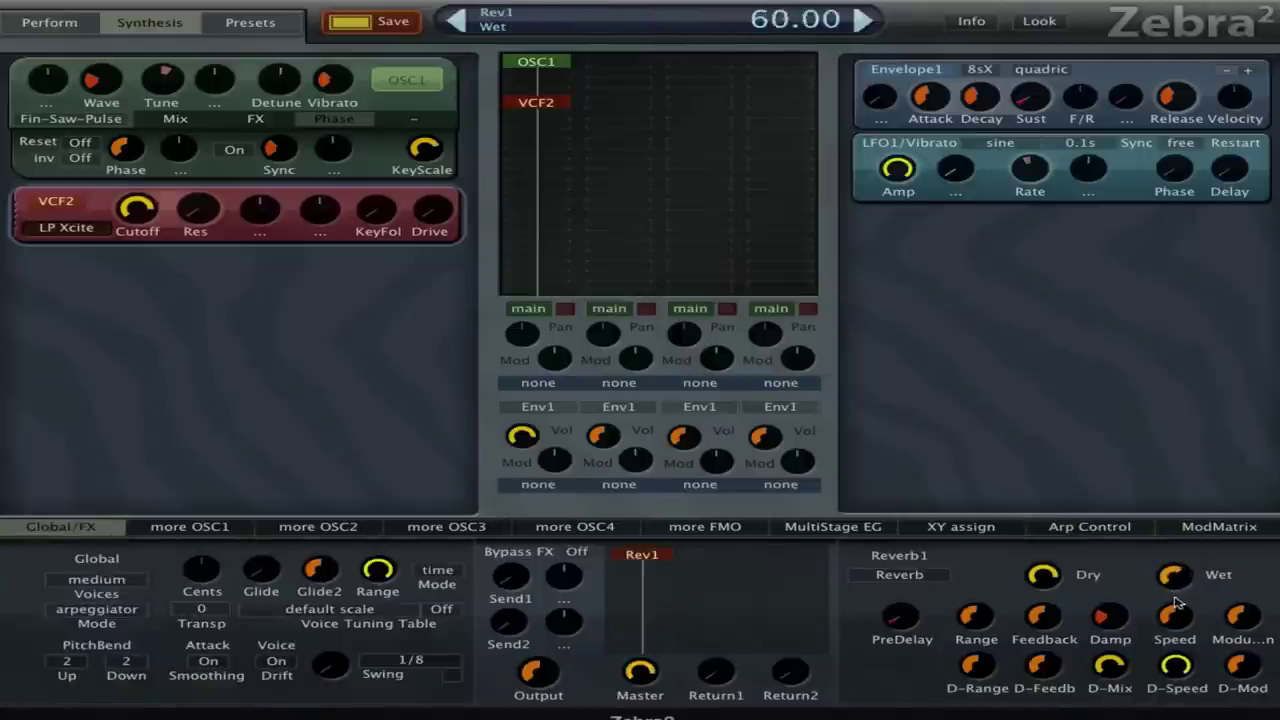
pyautogui.click(1090, 527)
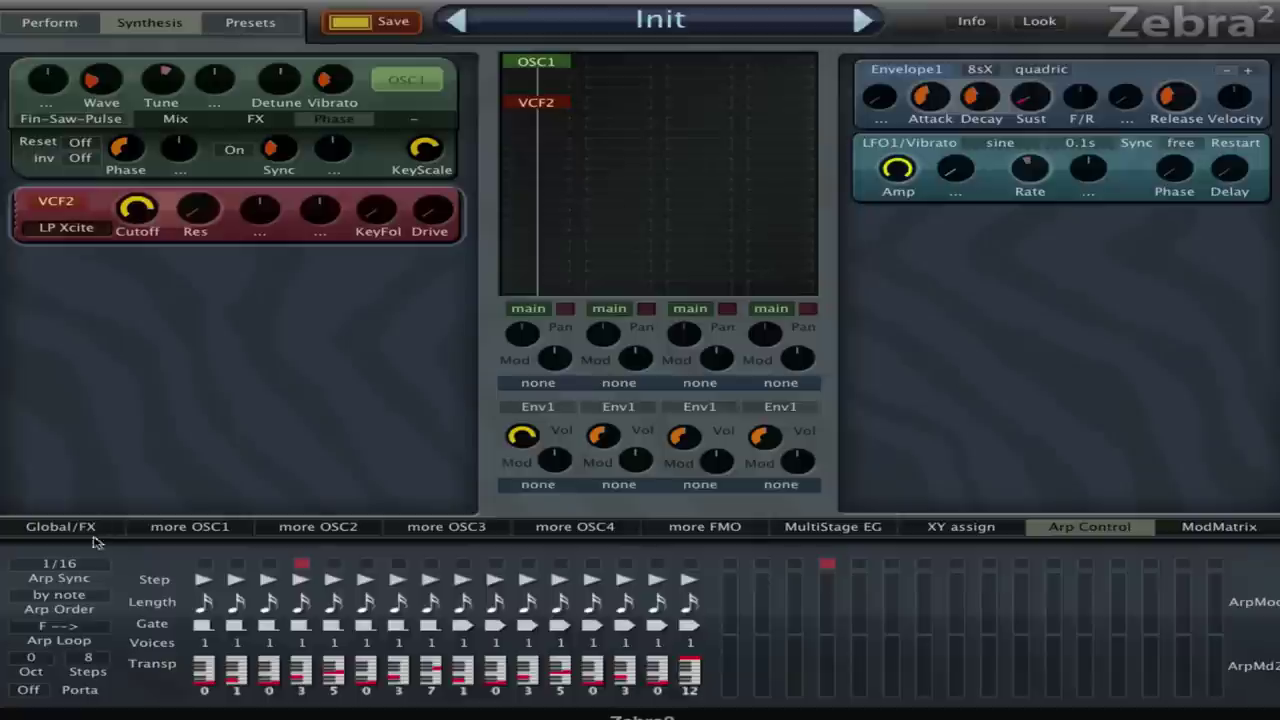
pyautogui.click(57, 597)
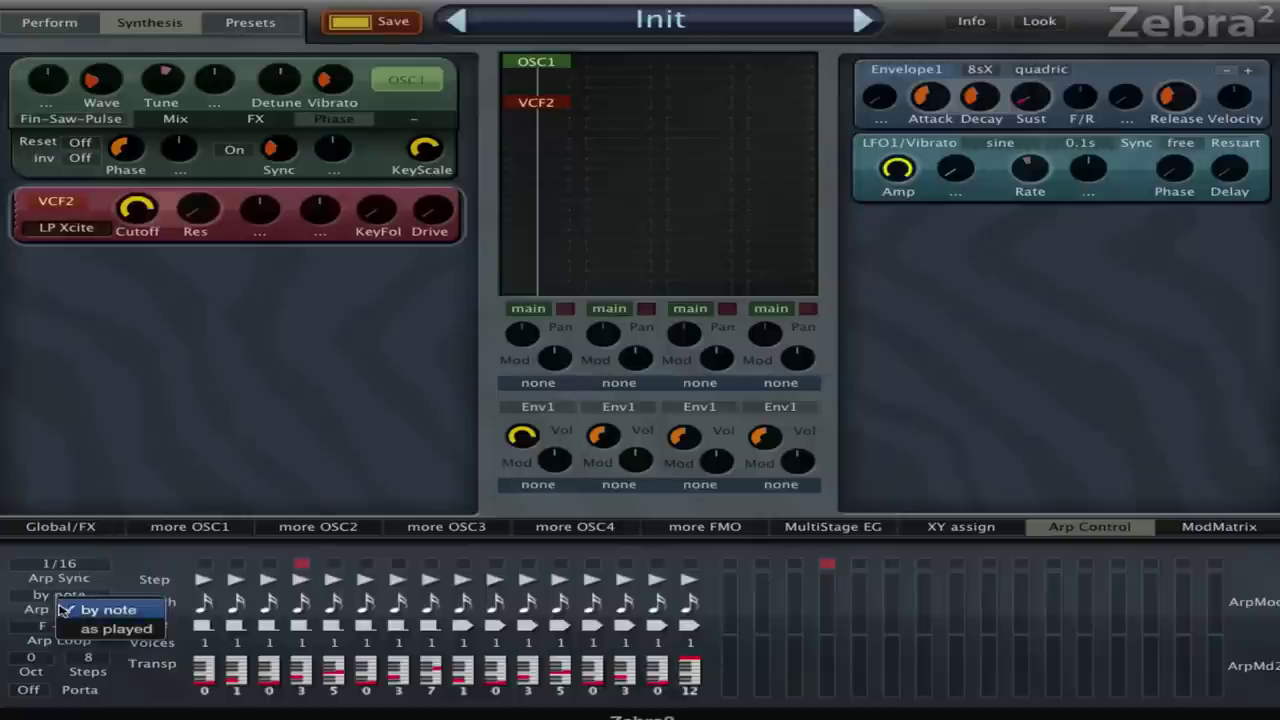
pyautogui.click(100, 607)
pyautogui.click(72, 636)
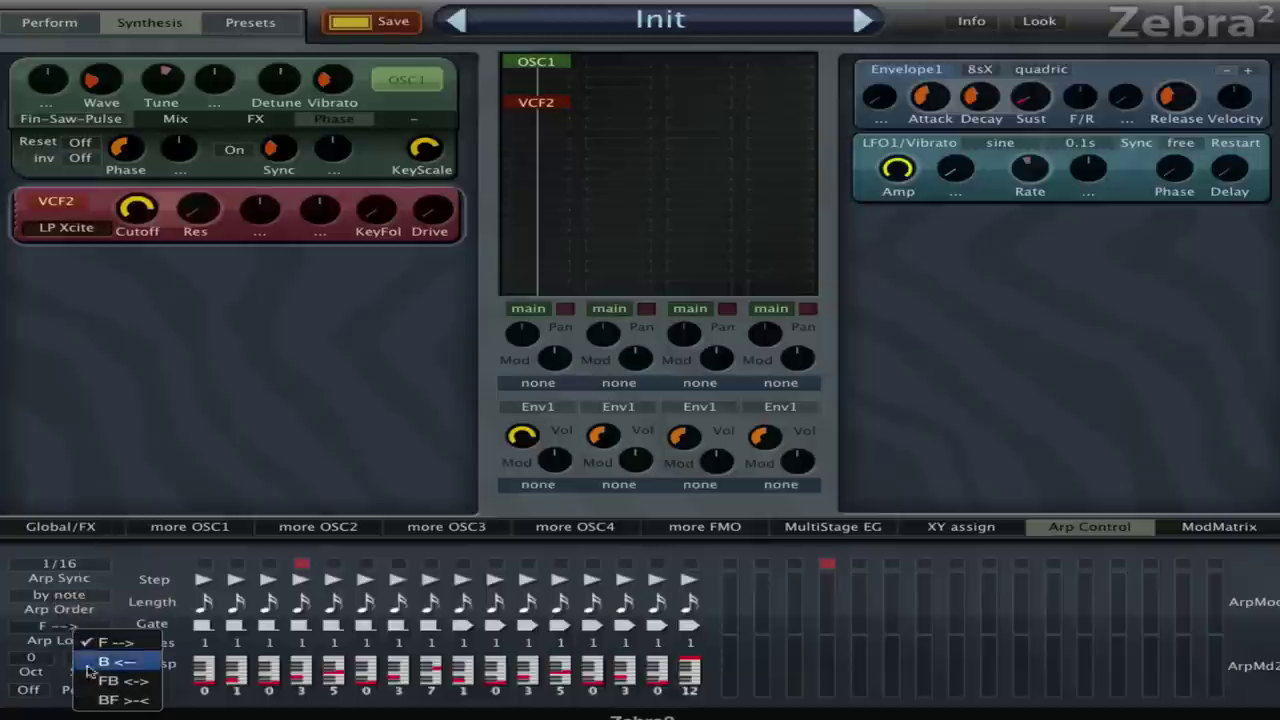
pyautogui.click(157, 558)
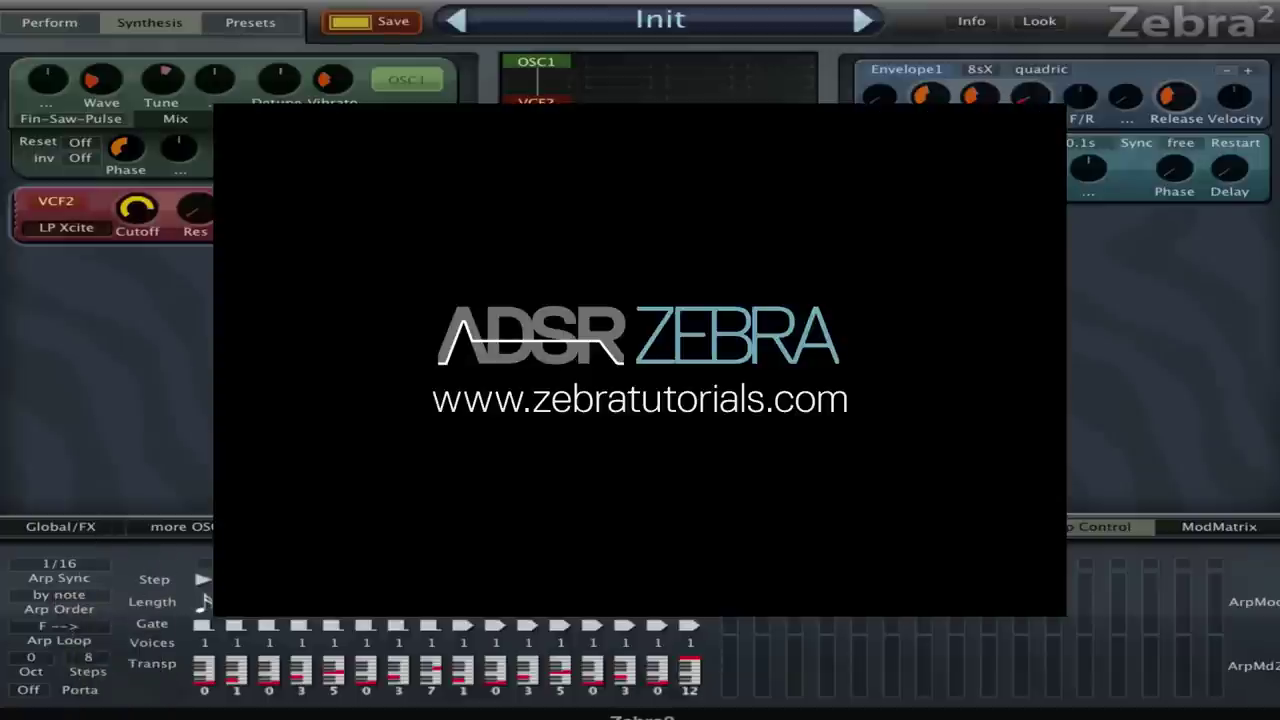